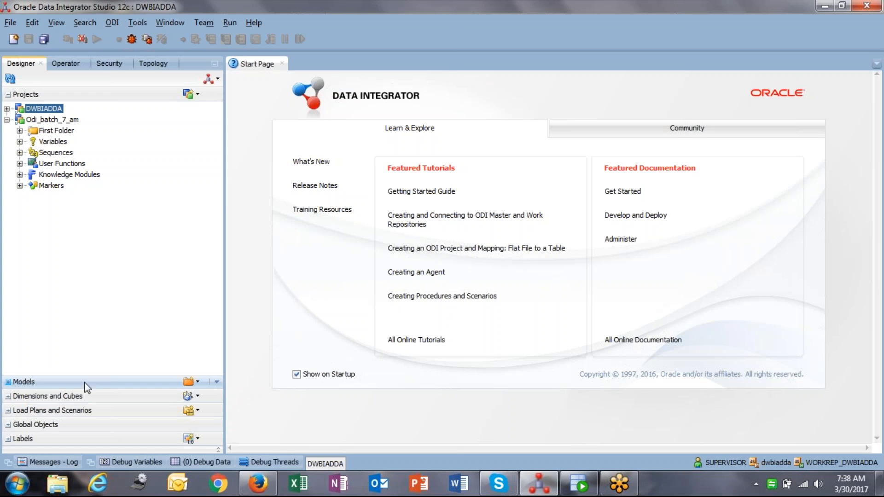
click(17, 484)
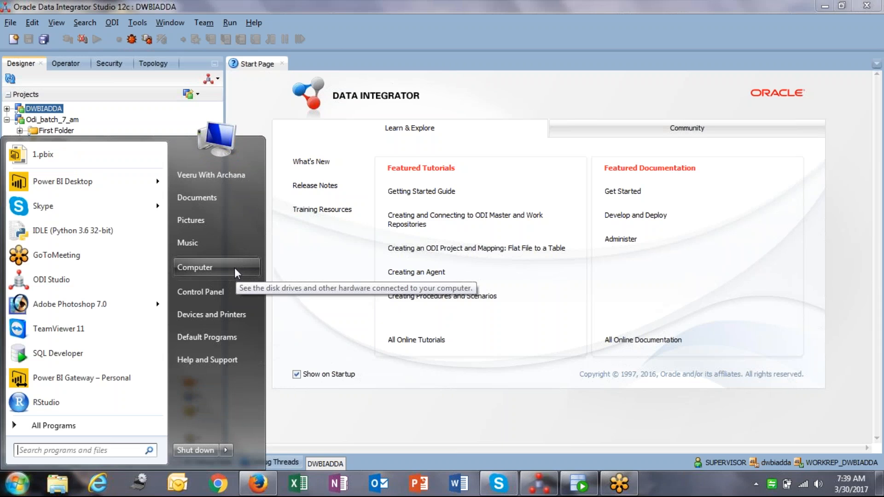
click(528, 432)
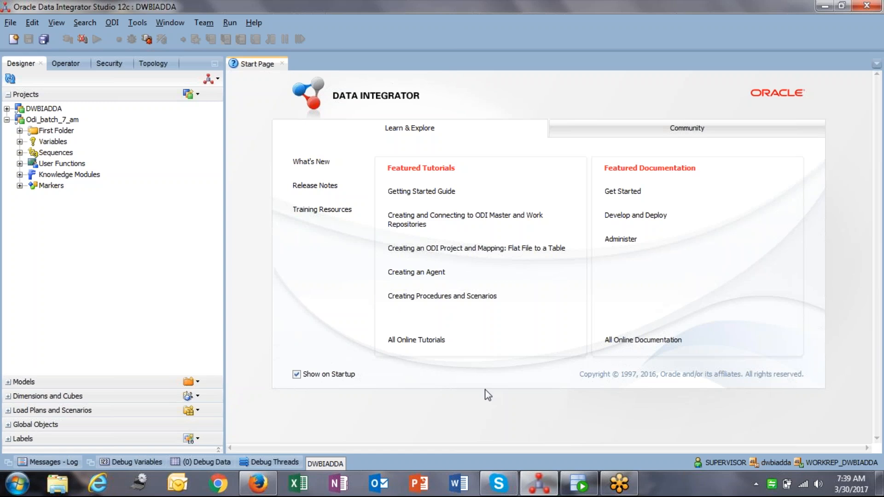
Open the l_group_of_executions load plan from the odi_batch_7_30 folder and enlarge its editor area.
click(8, 410)
scroll(10, 299, down, 3)
scroll(10, 299, up, 3)
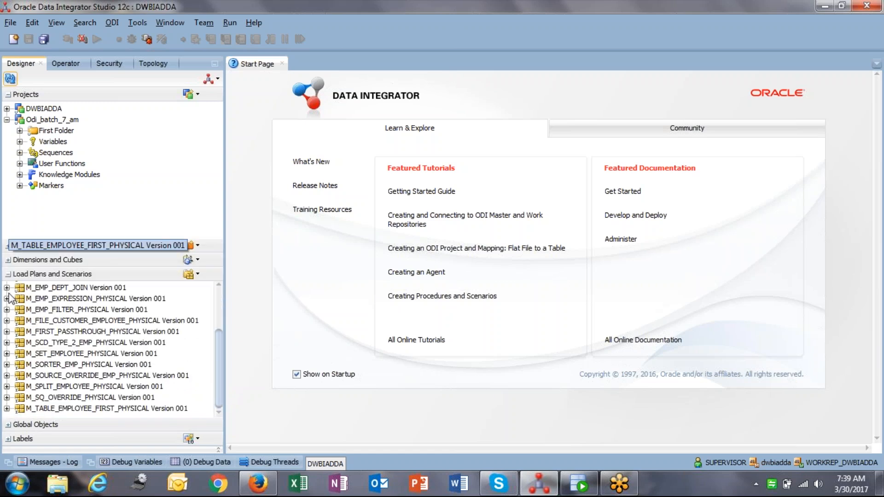
click(6, 299)
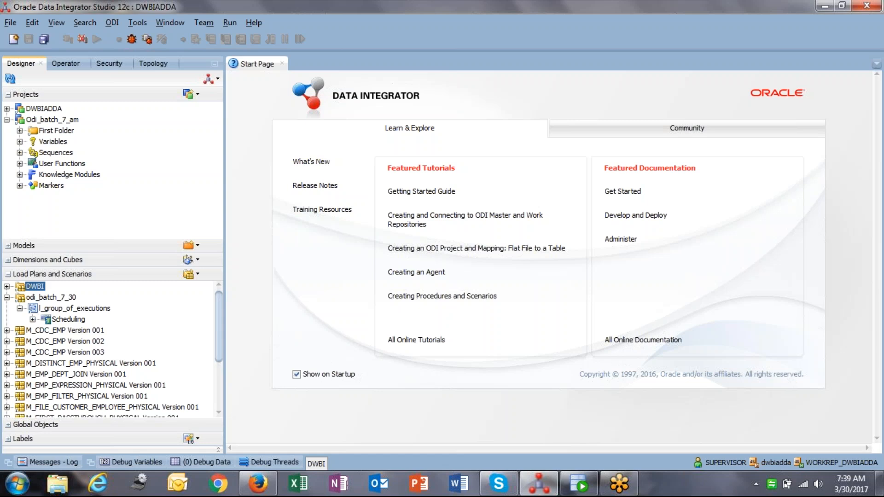
click(58, 310)
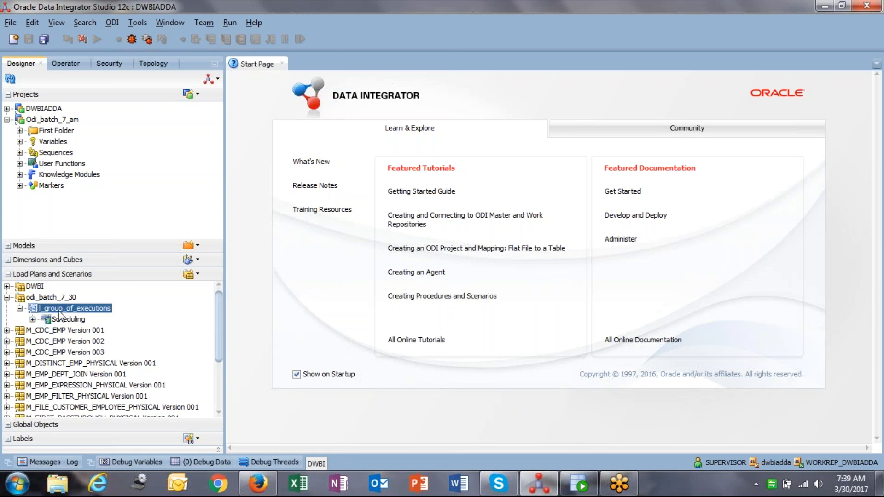
double_click(59, 310)
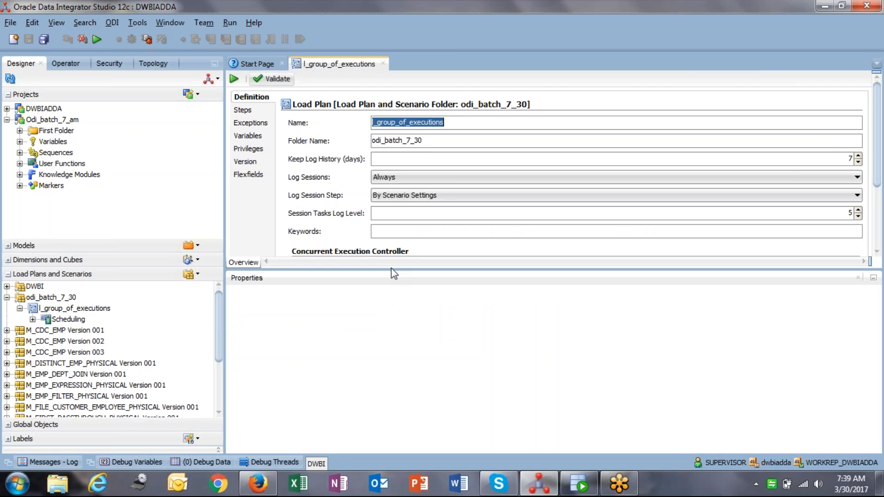
drag(392, 265, 394, 367)
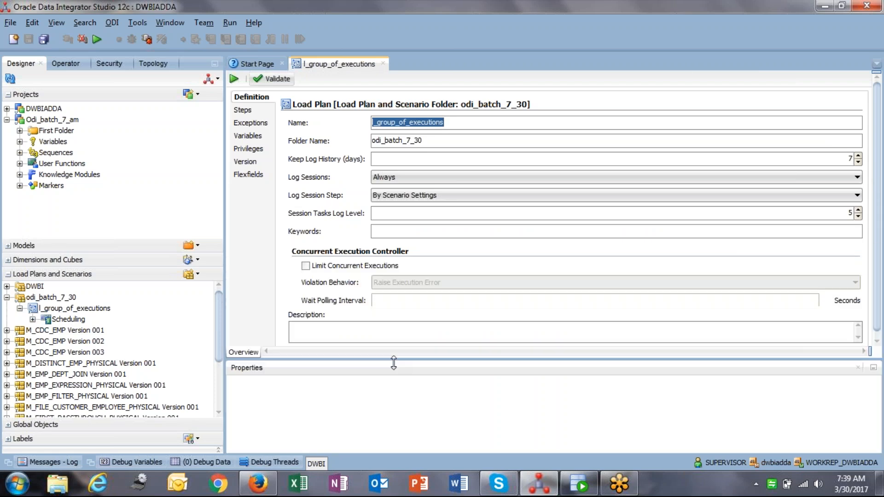
Show the load plan's steps hierarchy with the Parallel branch expanded and review the Serial step's restart options.
click(246, 115)
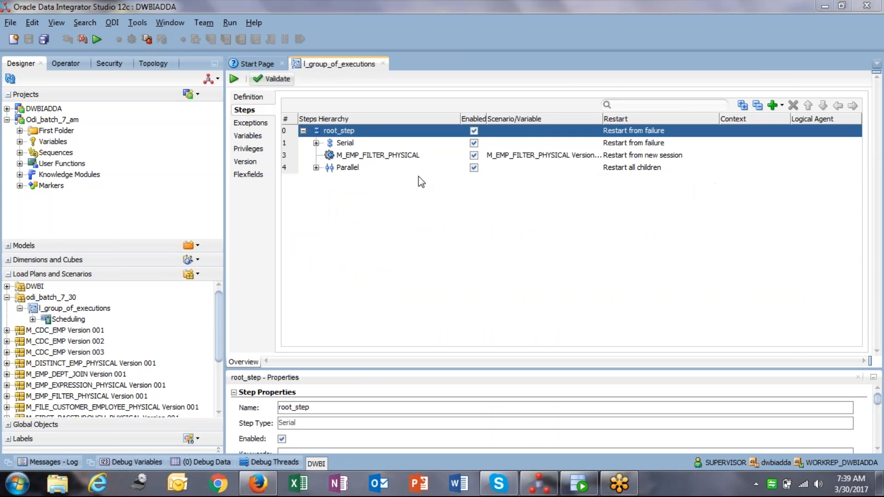
click(316, 167)
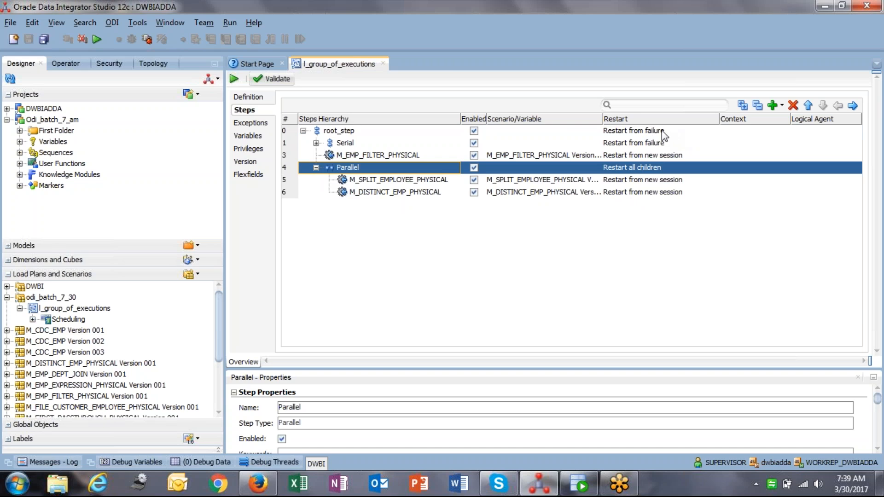
click(653, 144)
click(681, 143)
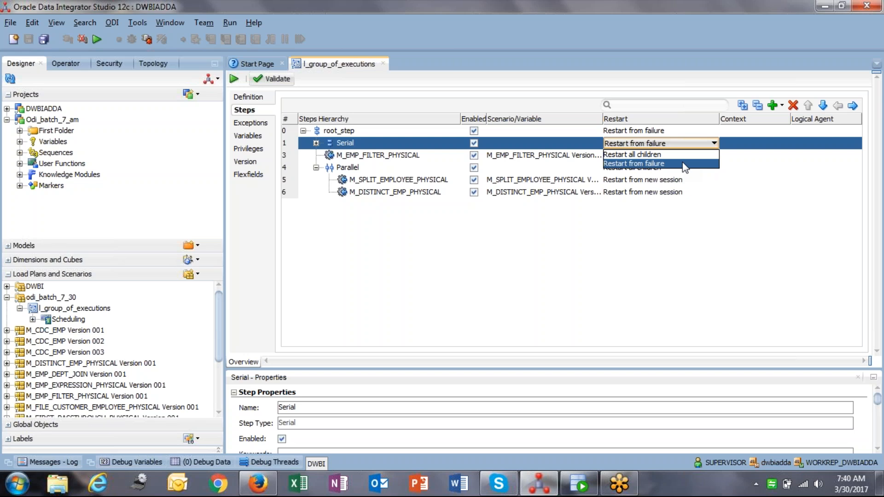
click(868, 222)
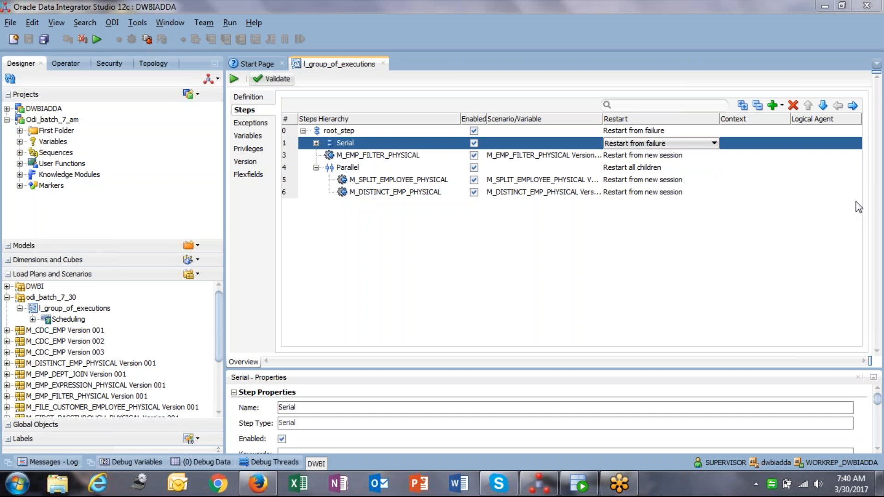
Widen the hierarchy and scenario columns and review the restart options of M_TABLE_EMPLOYEE_FIRST_PHYSICAL under Serial.
click(316, 143)
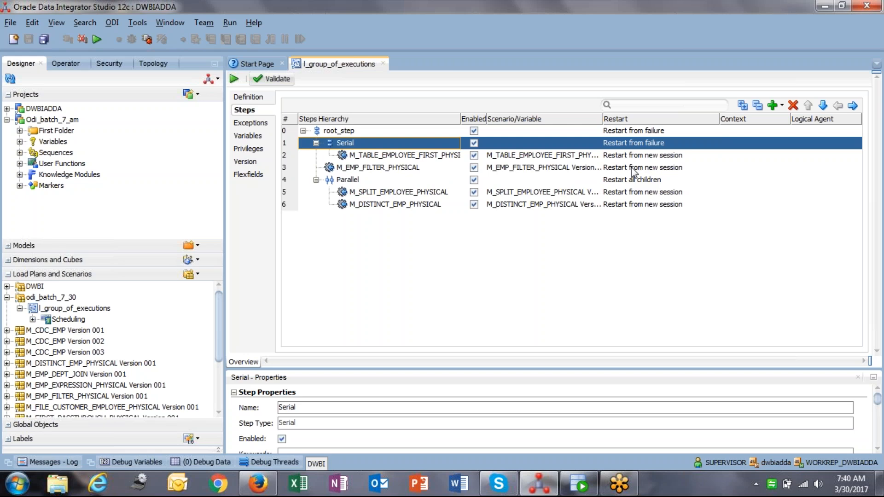
click(421, 158)
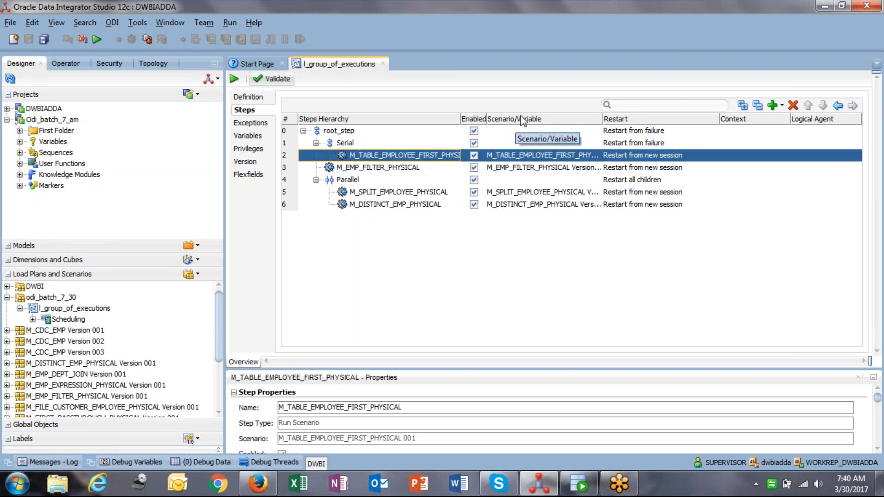
drag(460, 119, 501, 122)
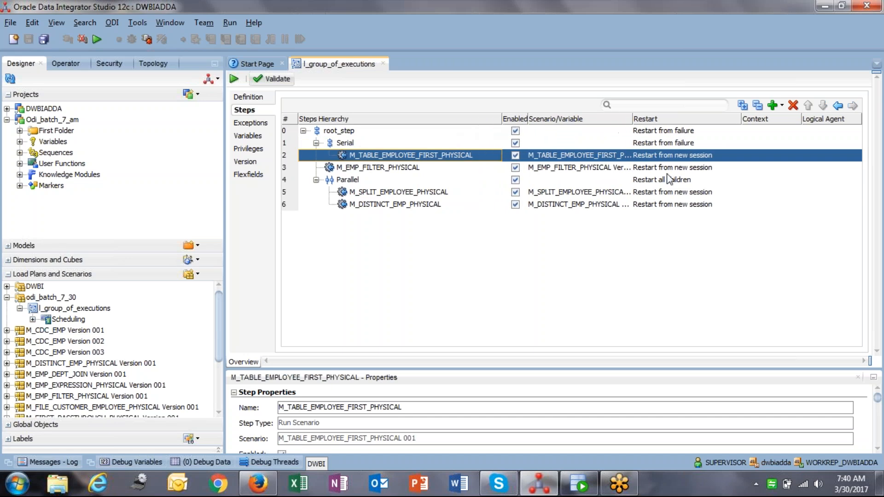
drag(636, 120, 842, 121)
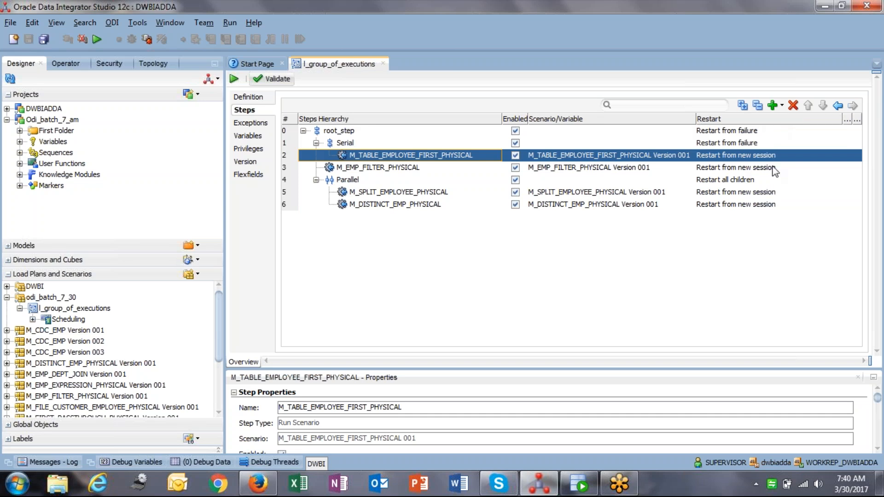
click(755, 156)
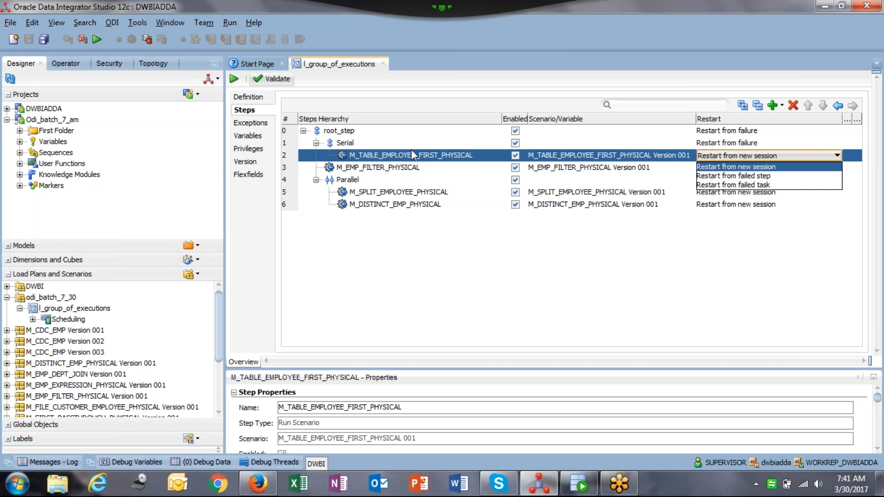
click(563, 264)
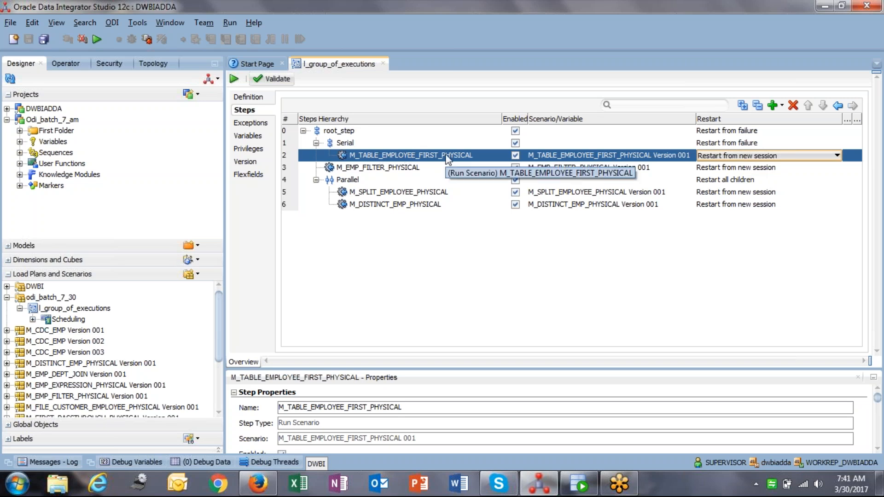
List all executions in the session log and recheck the restart options of M_TABLE_EMPLOYEE_FIRST_PHYSICAL.
click(66, 63)
click(6, 174)
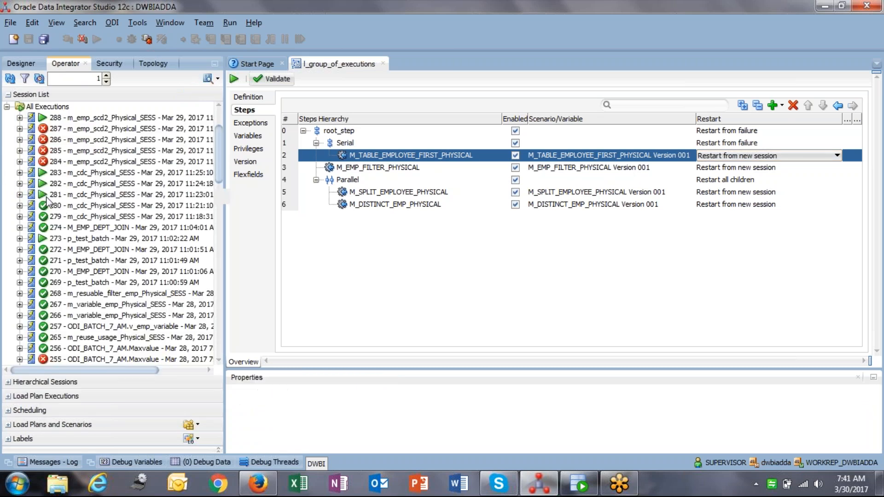
click(81, 120)
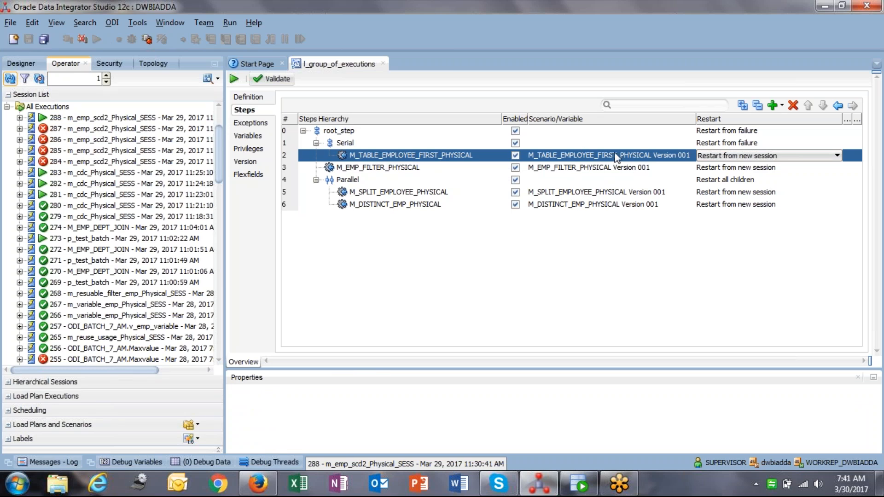
click(739, 156)
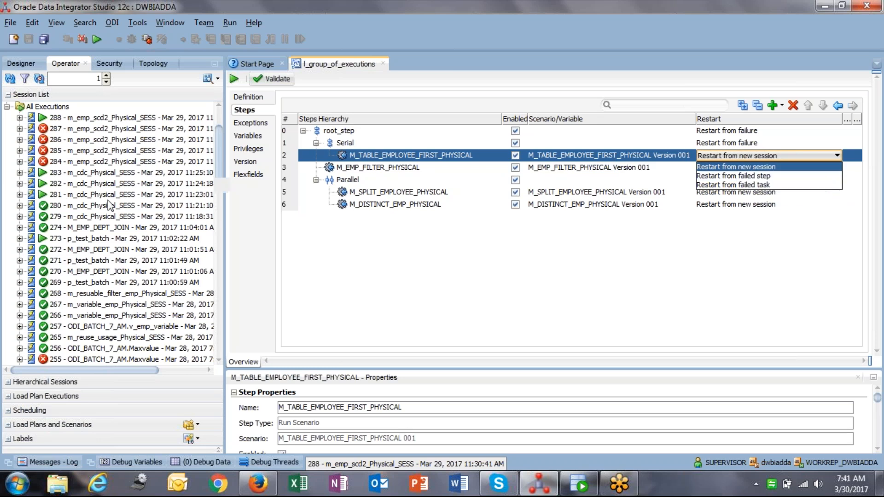
Expand session 287 of m_emp_scd2_Physical_SESS down to task 100, Insert flow into I$ table, and inspect the commands offered for that task.
click(19, 129)
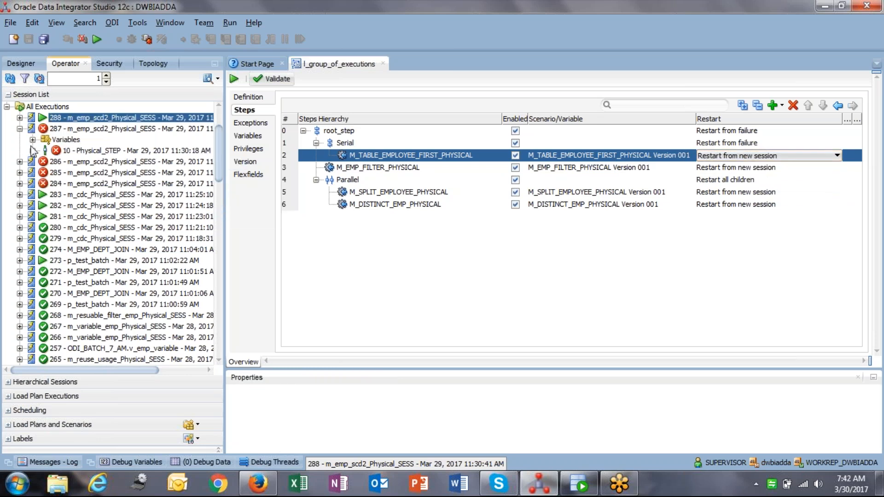
click(33, 151)
click(59, 183)
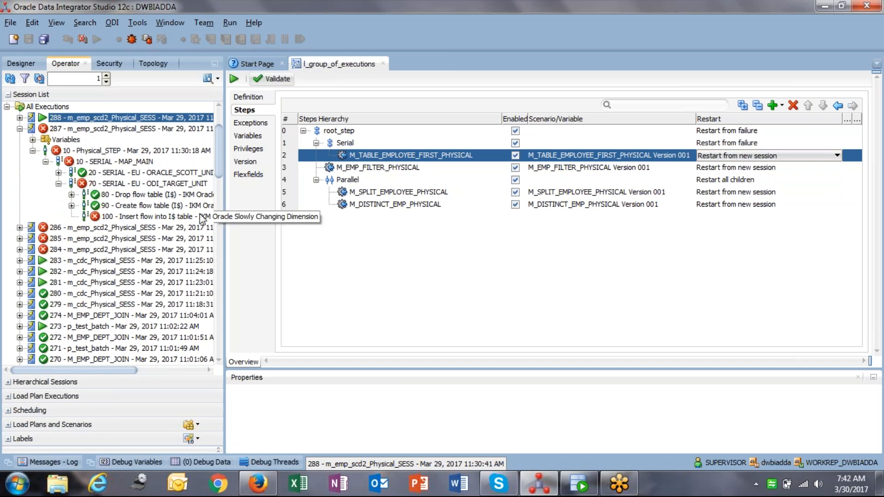
click(145, 216)
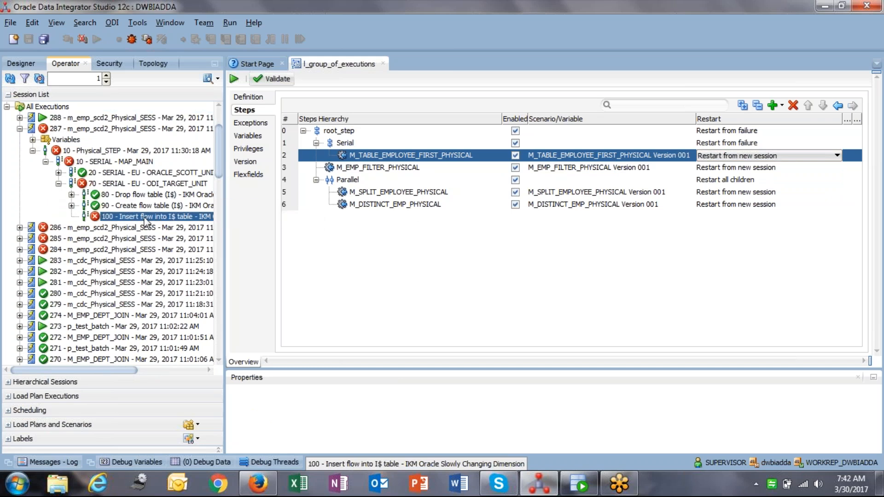
right_click(144, 218)
right_click(131, 224)
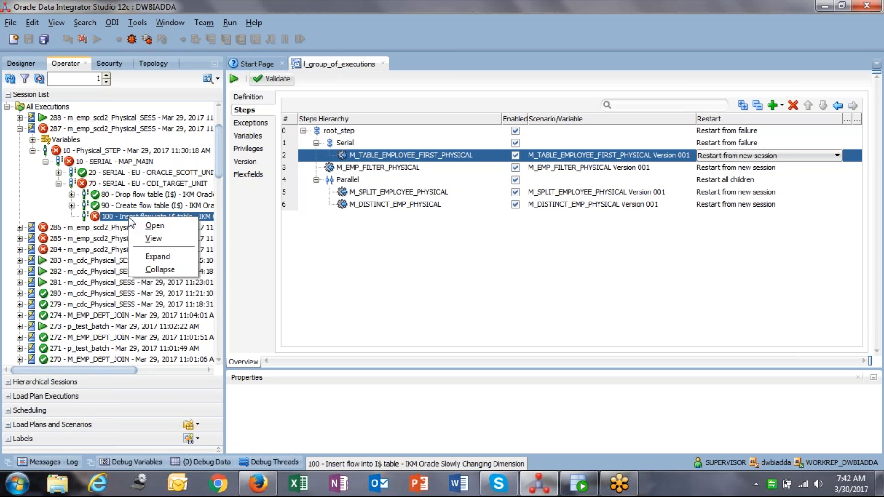
Compare the restart options of M_TABLE_EMPLOYEE_FIRST_PHYSICAL with the commands offered for session 287.
click(837, 155)
click(837, 155)
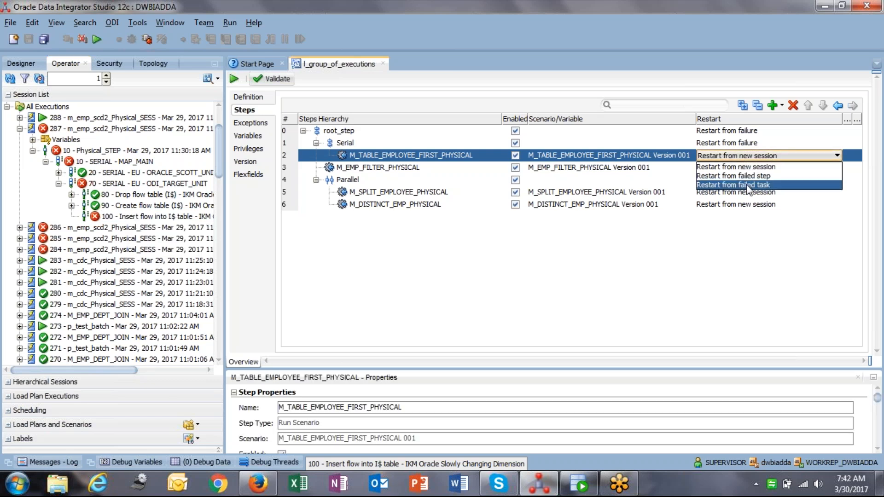
right_click(158, 135)
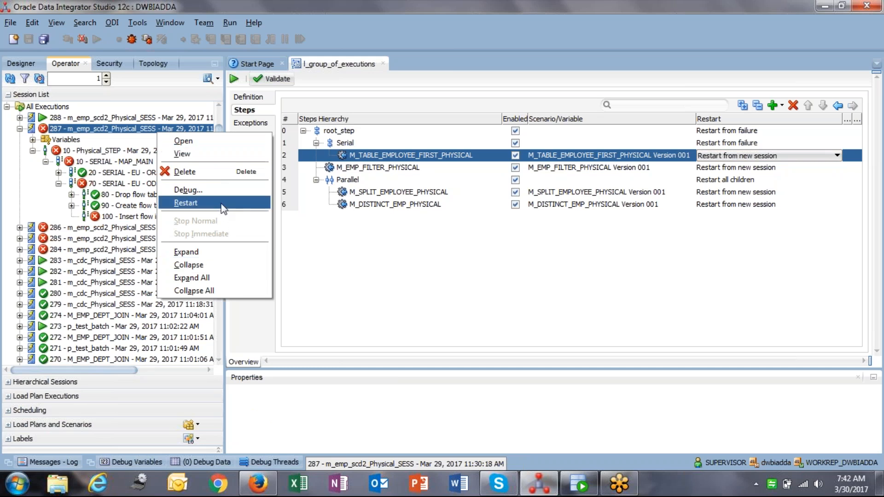
click(479, 233)
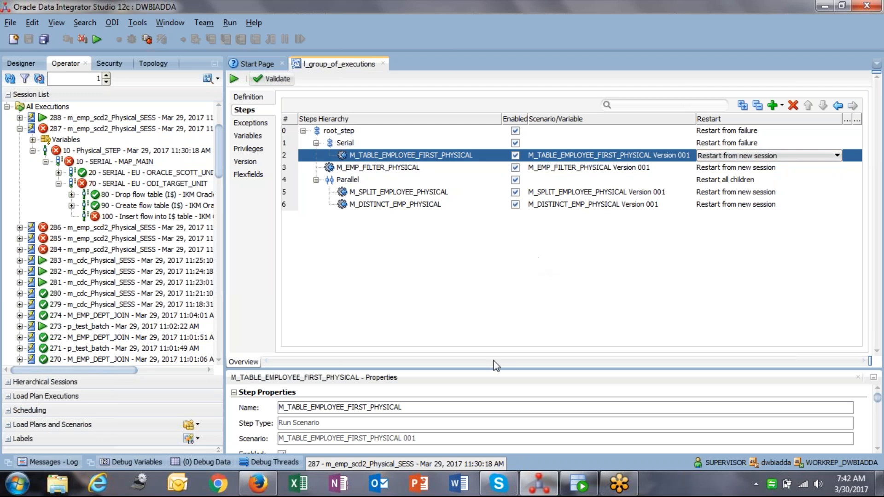
Enlarge the step properties area and review the restart options of M_TABLE_EMPLOYEE_FIRST_PHYSICAL and its Serial parent.
drag(477, 361, 475, 339)
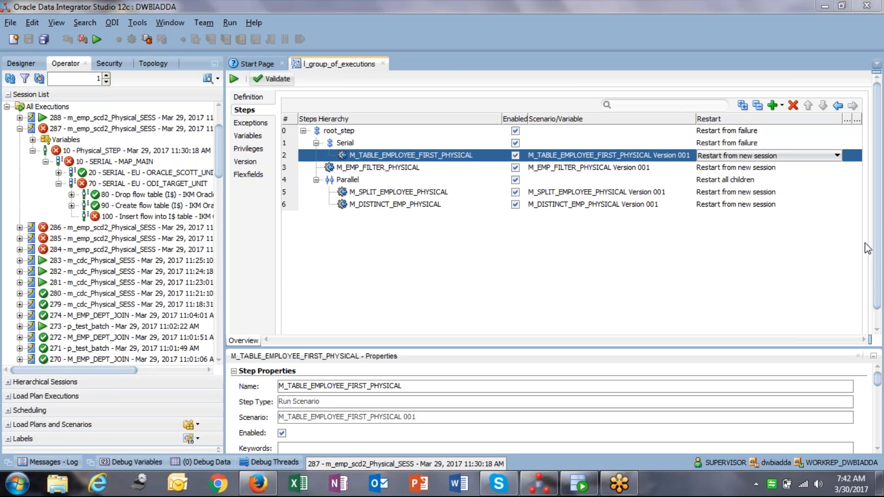
click(493, 291)
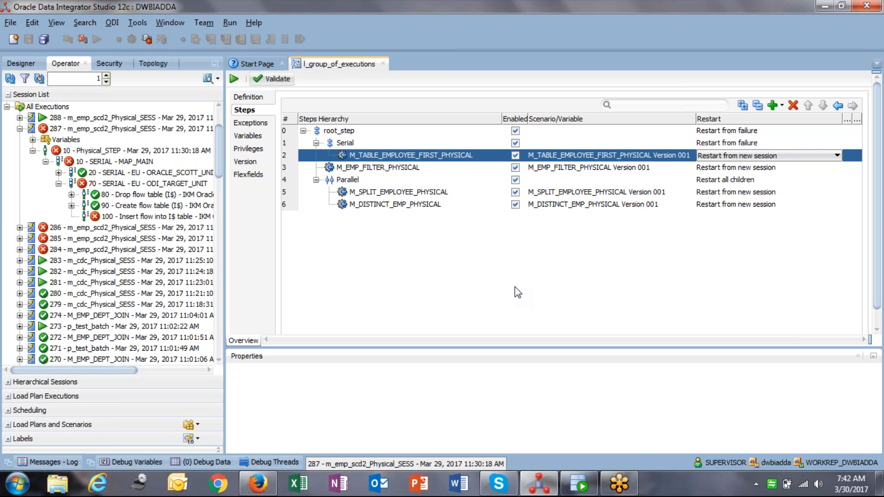
click(781, 158)
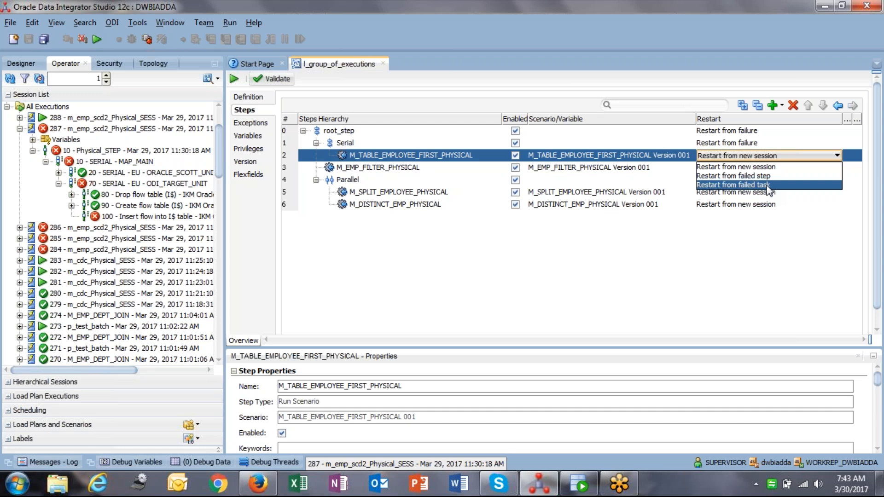
click(761, 143)
click(762, 144)
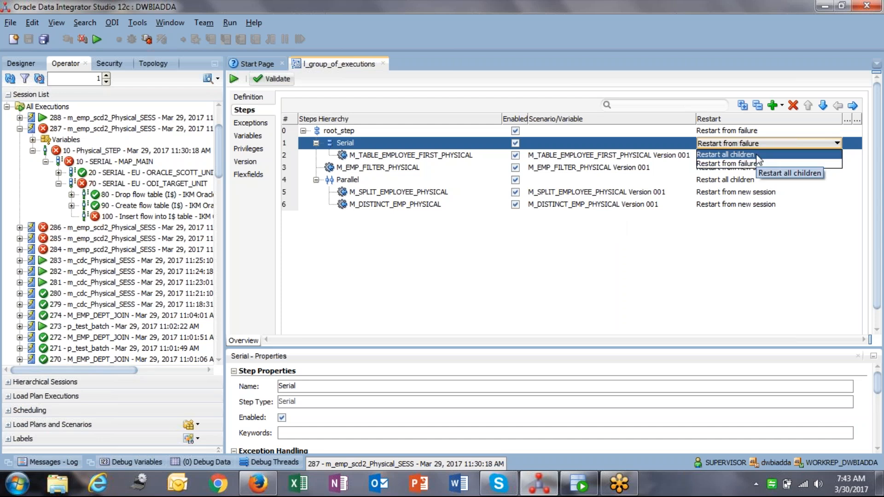
Review the M_EMP_FILTER_PHYSICAL step and the restart options of M_SPLIT_EMPLOYEE_PHYSICAL and the Parallel step.
click(368, 169)
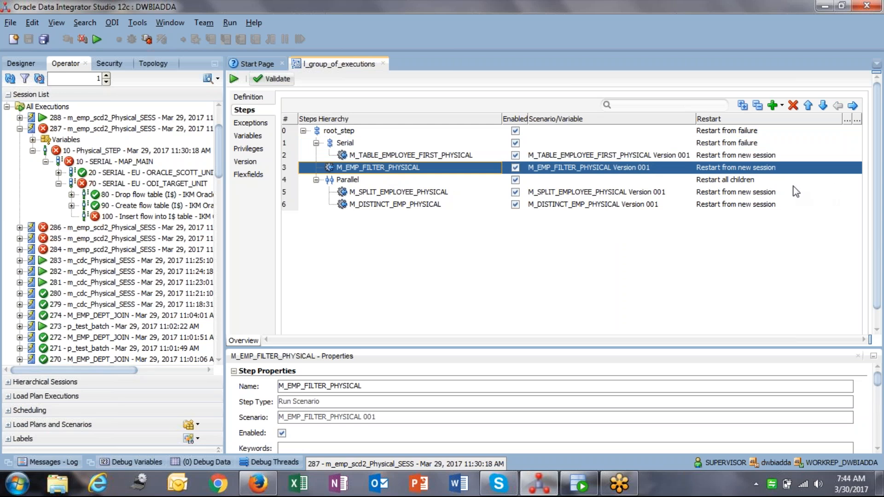
click(749, 193)
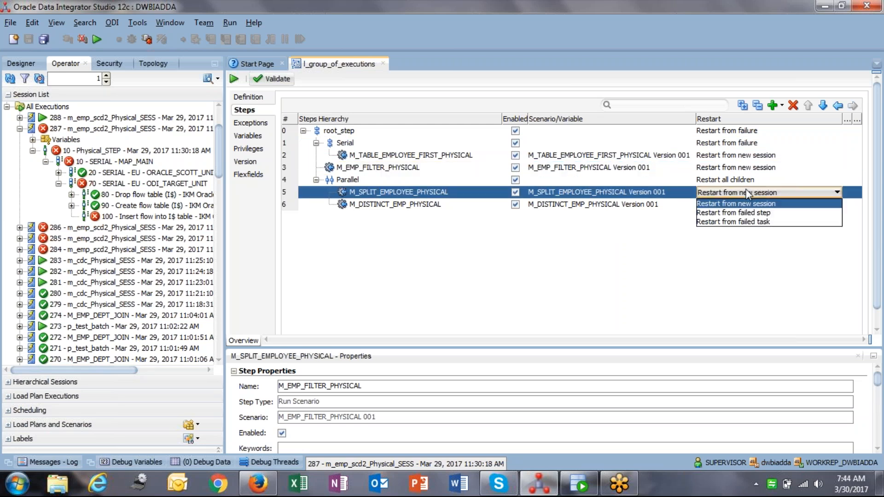
click(809, 252)
click(756, 181)
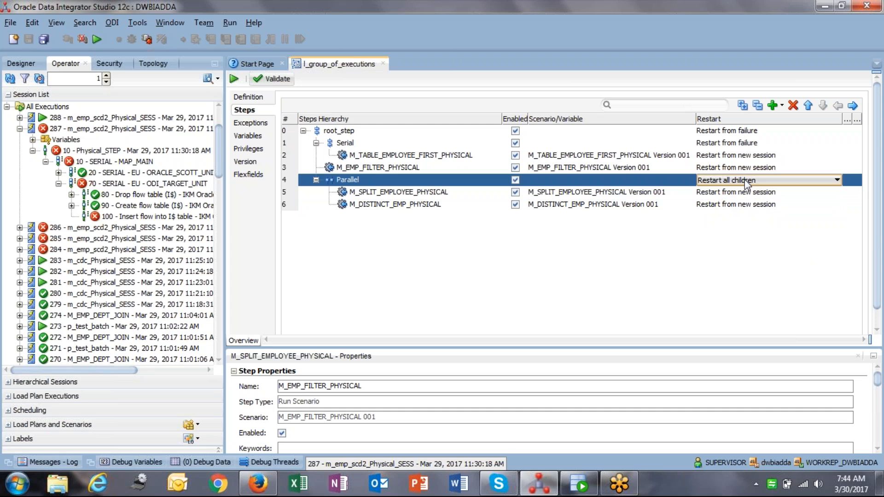
click(770, 183)
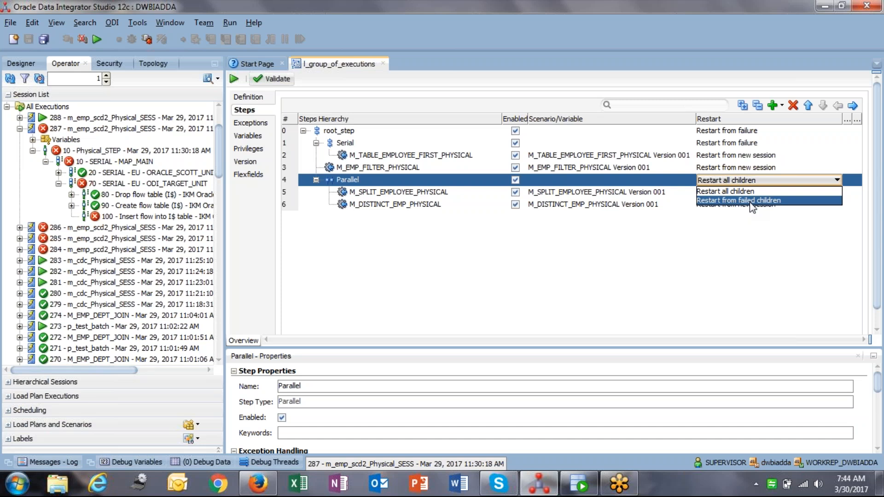
Close the l_group_of_executions load plan and collapse odi_batch_7_30 and the Load Plans and Scenarios section in the Designer navigator.
key(Escape)
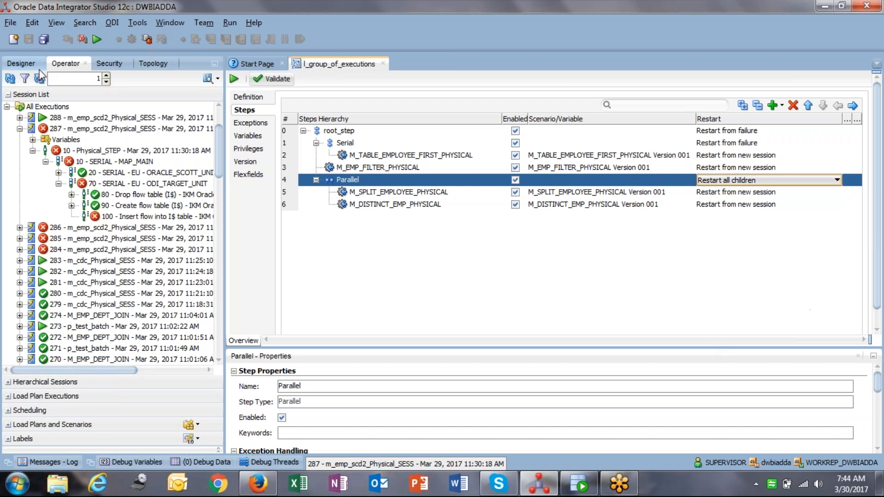
click(24, 64)
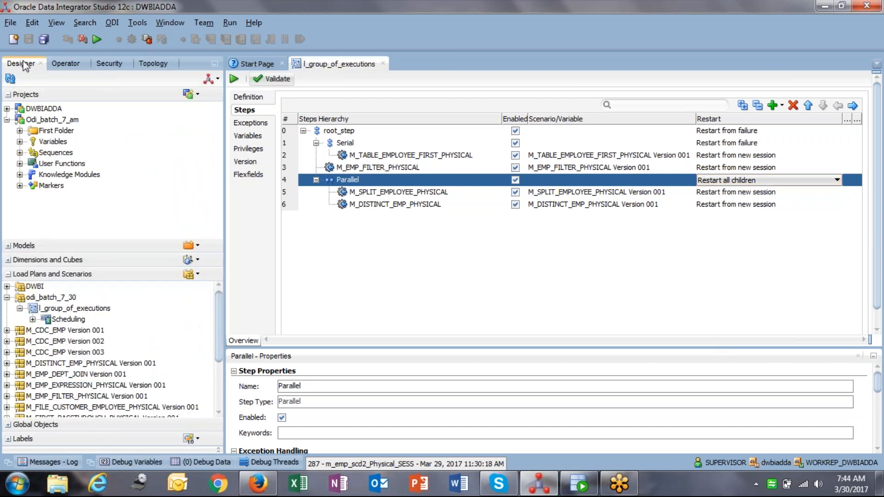
click(383, 64)
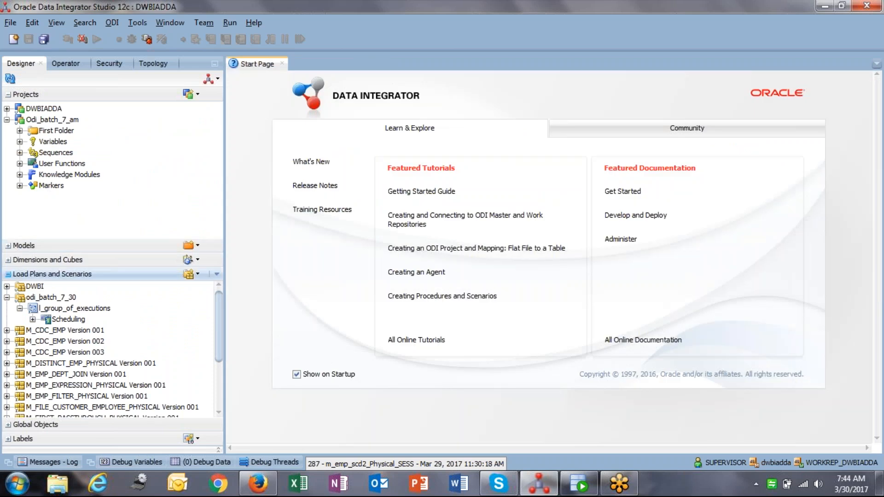
click(7, 298)
click(10, 274)
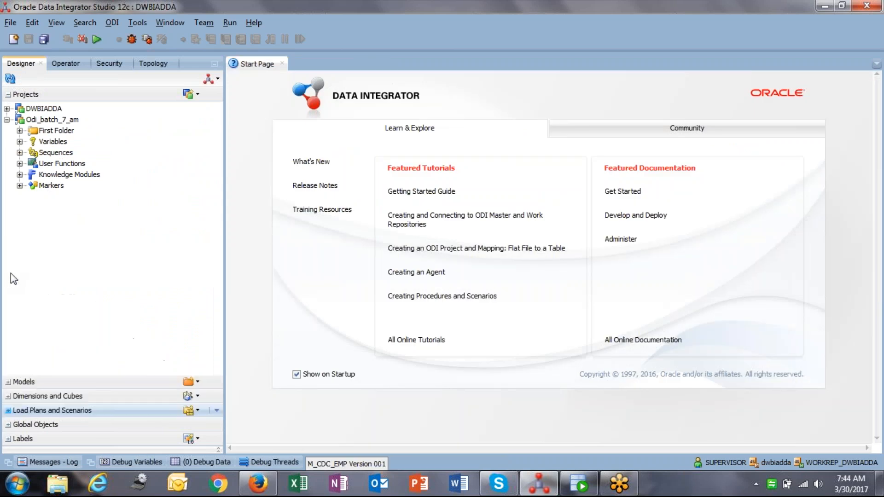
Launch Notepad++ to check the list of topics, and return to Oracle Data Integrator Studio.
key(super+r)
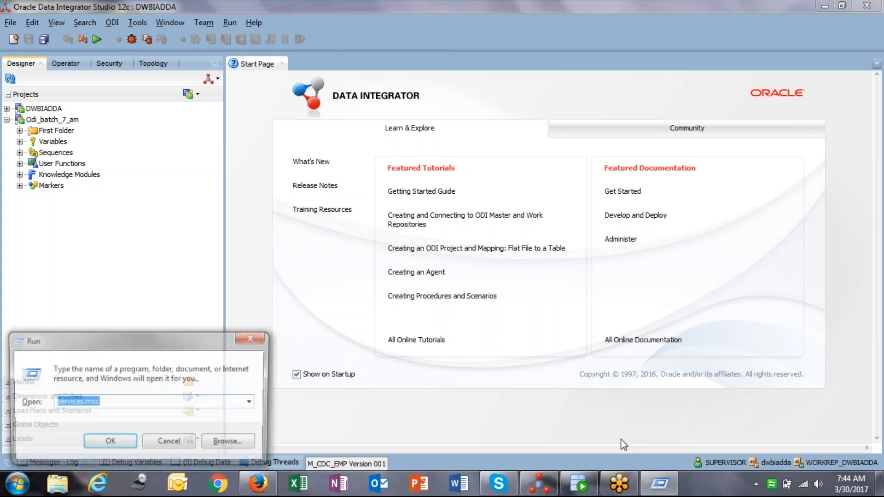
text(notepad)
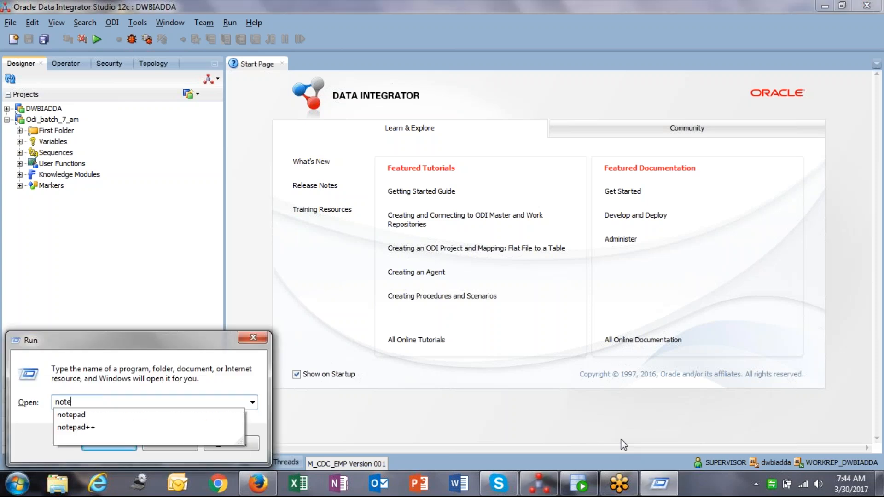
key(Return)
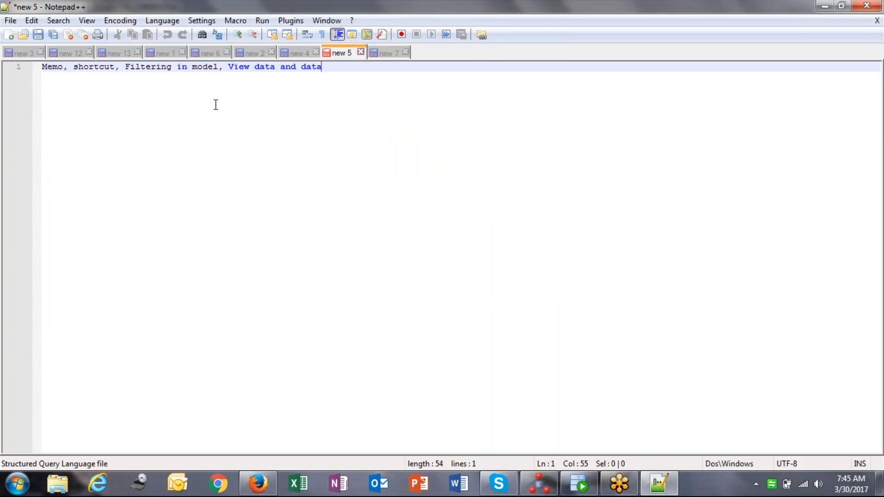
click(538, 484)
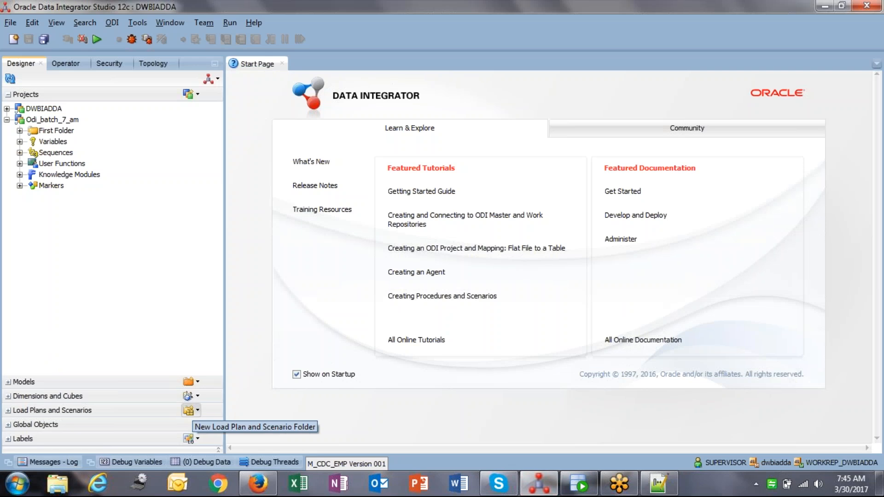
Expand the mappings in First Folder of the Odi_batch_7_am project and open the m_distinct_emp mapping.
click(20, 131)
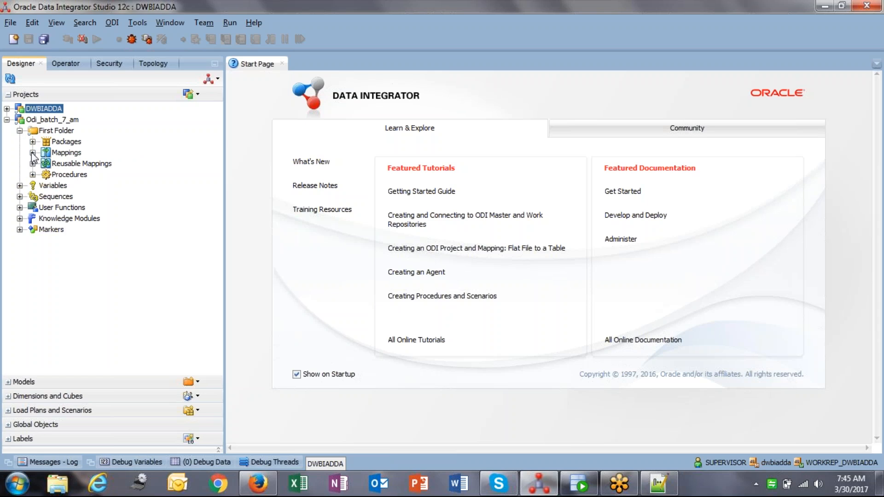
click(33, 152)
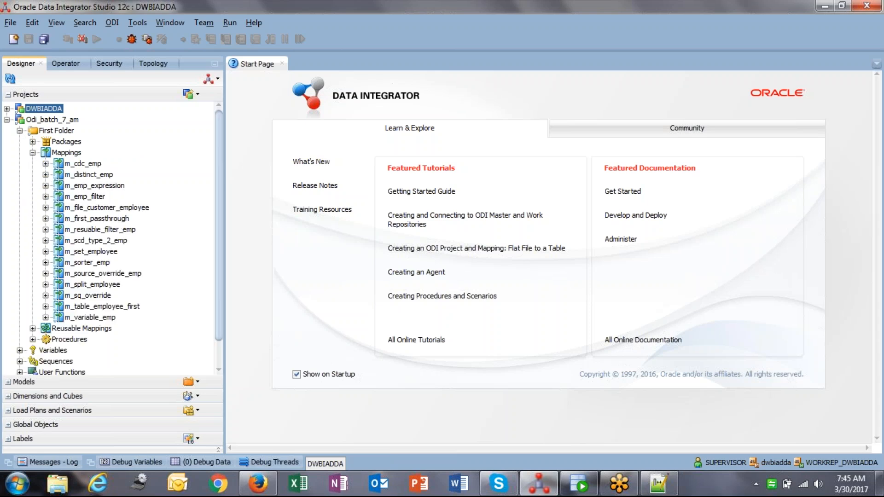
click(90, 177)
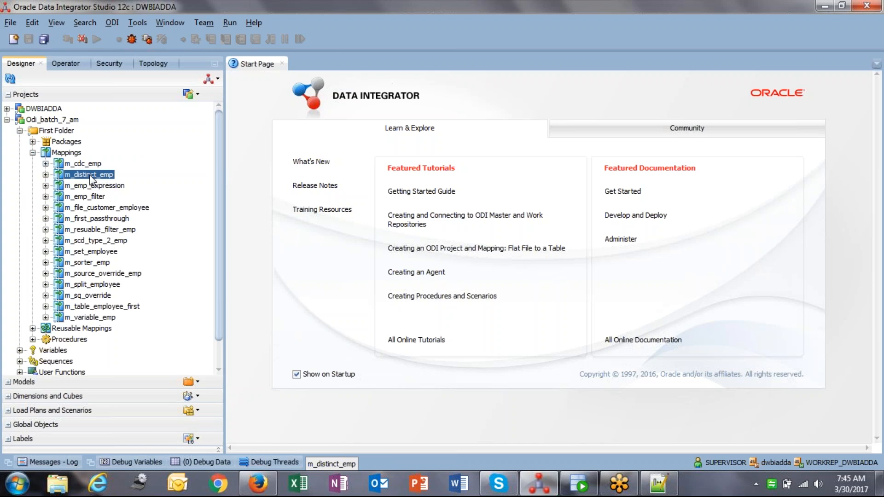
double_click(90, 176)
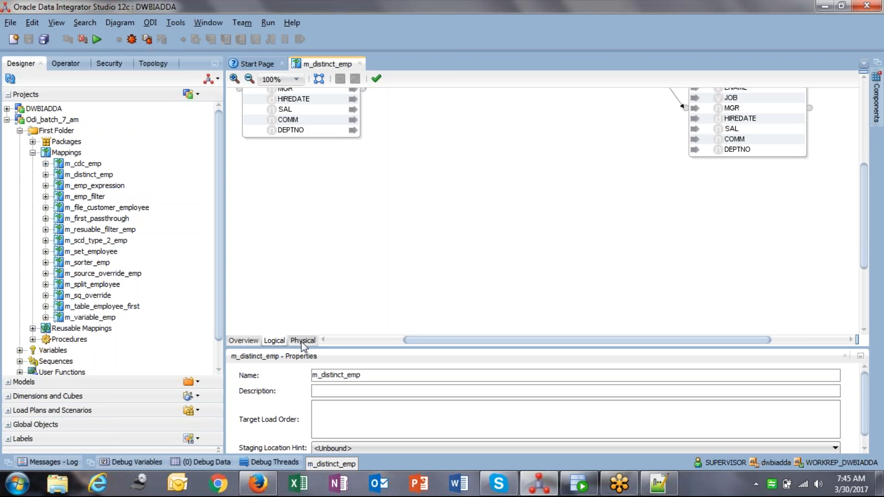
Review the definition of m_distinct_emp in its overview and refresh its list of direct executions.
click(255, 341)
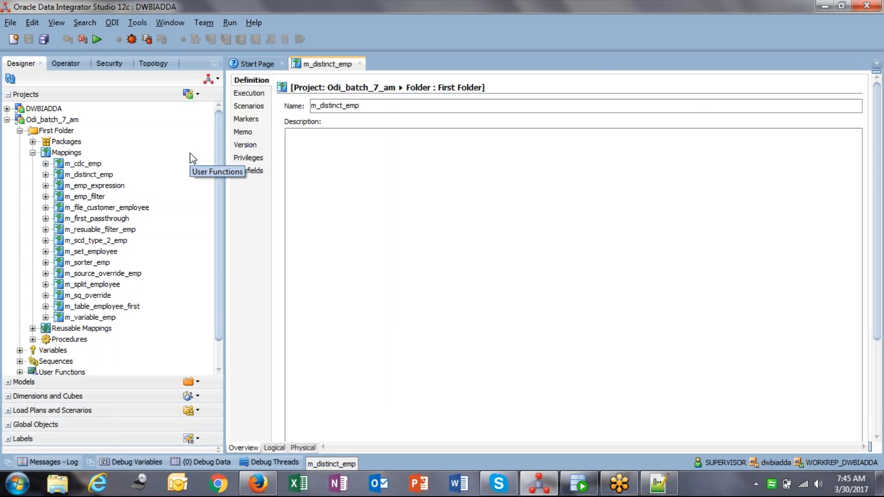
click(256, 94)
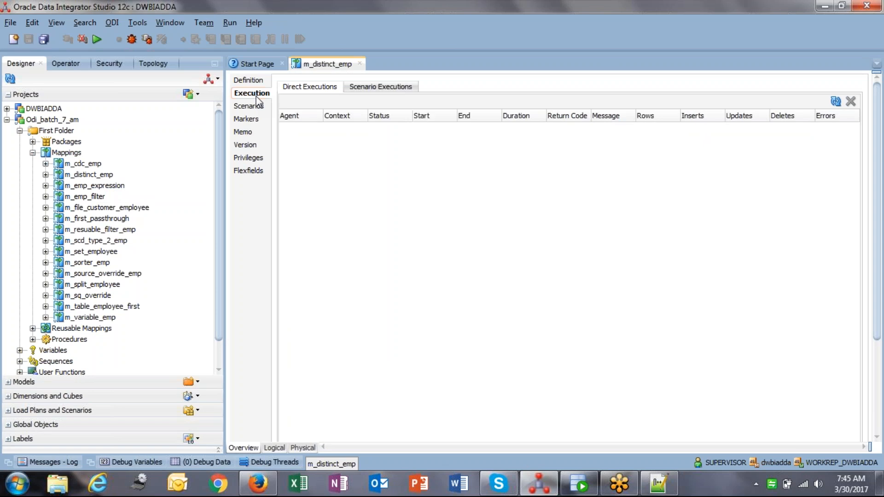
click(251, 80)
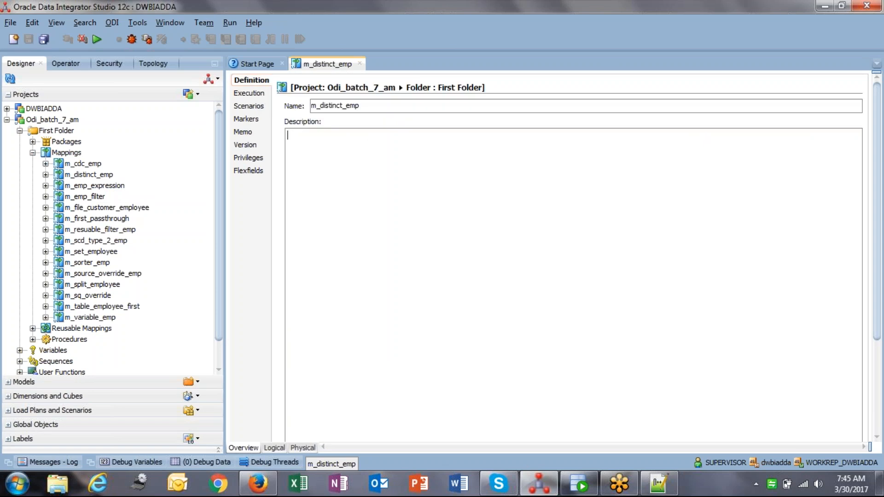
click(385, 104)
click(266, 94)
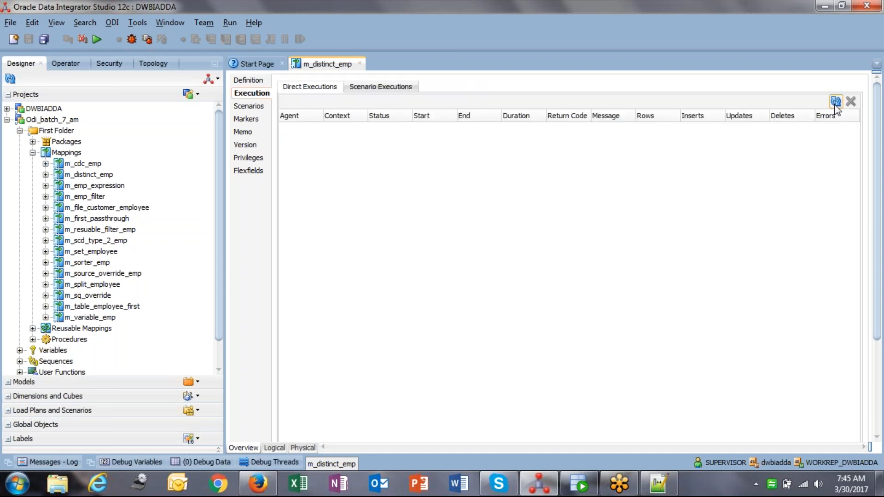
click(836, 101)
Open the m_split_employee mapping and examine its execution history in the overview.
click(102, 285)
double_click(103, 286)
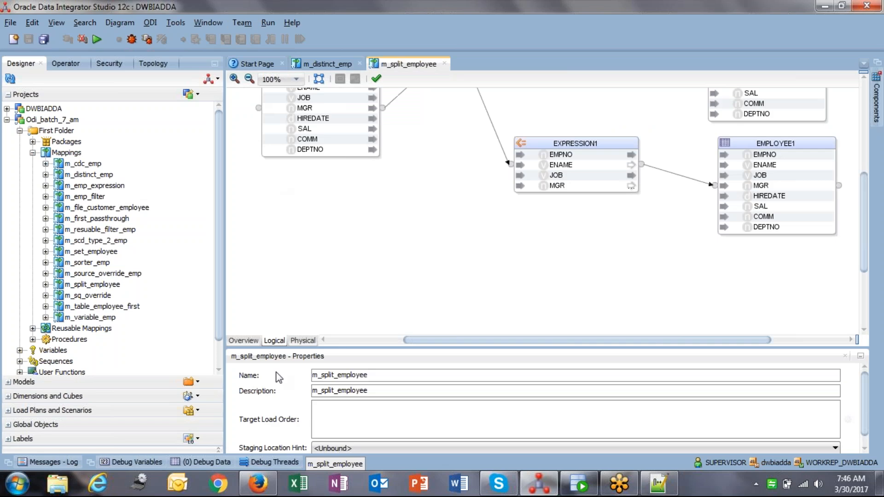
click(244, 341)
click(243, 94)
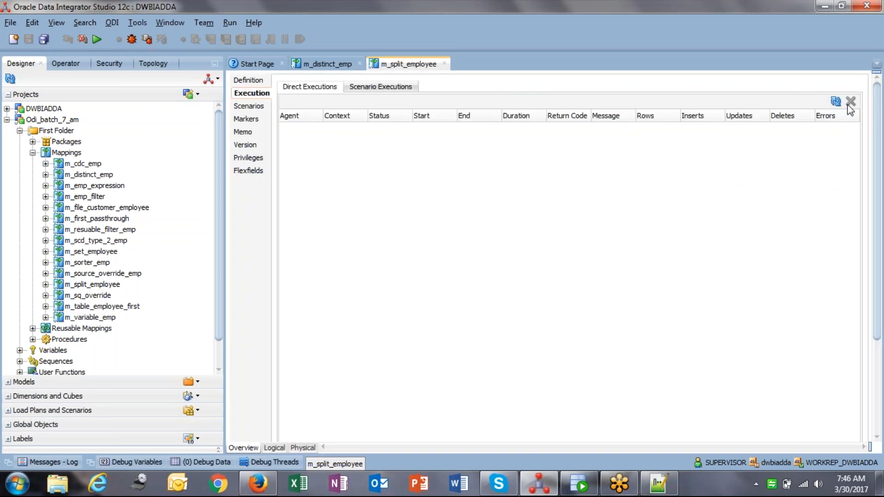
Return to m_distinct_emp and check both its scenario executions and its direct executions.
click(328, 64)
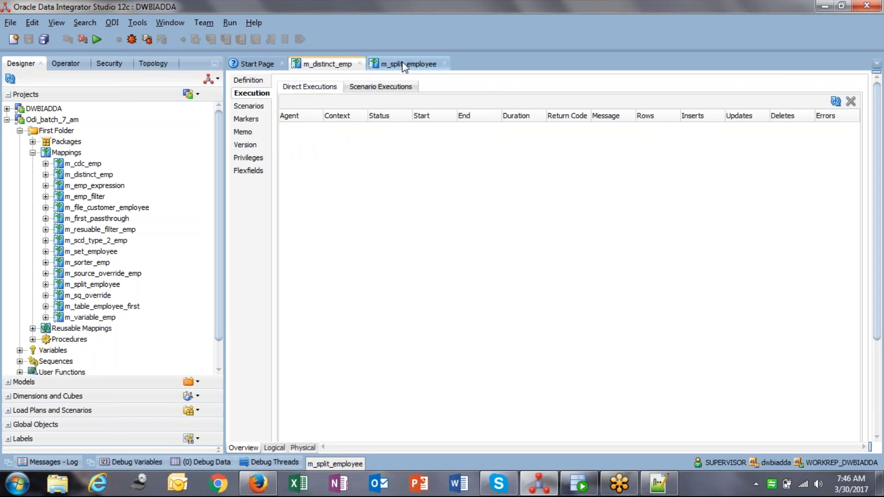
click(362, 92)
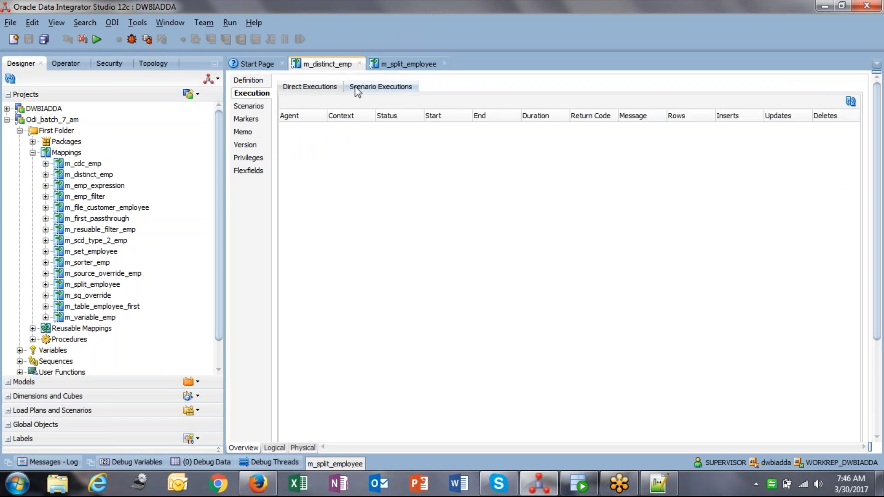
click(333, 89)
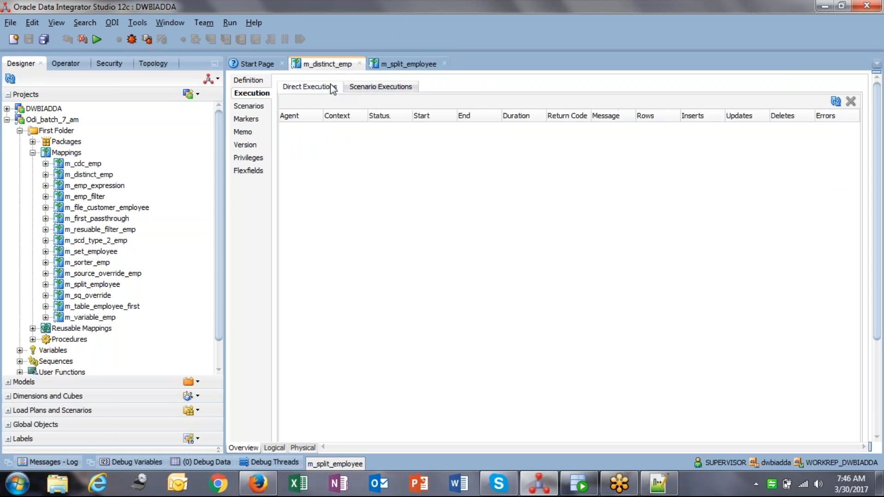
Run m_distinct_emp in the Global context with Local (No Agent) and log level 5, and refresh its direct executions.
click(97, 39)
click(450, 292)
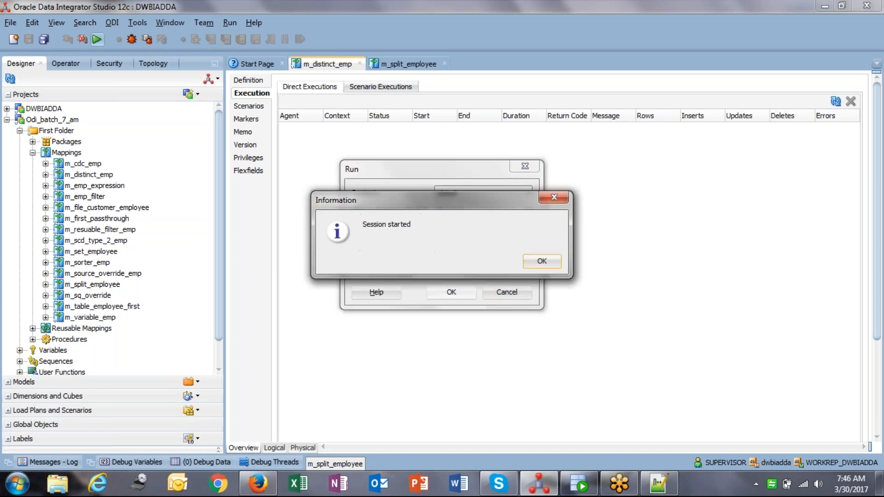
click(542, 260)
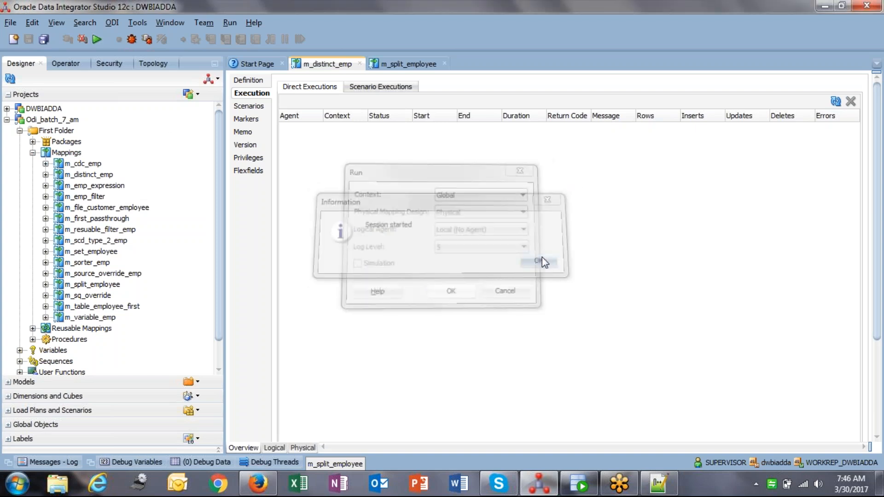
click(836, 101)
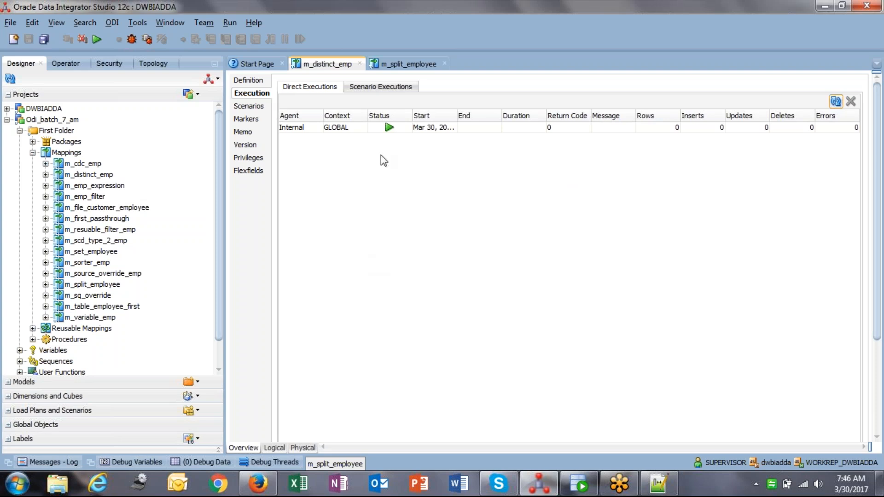
click(836, 102)
Examine the end time, duration, return code, rows, inserts, updates and deletes of the m_distinct_emp run.
click(472, 130)
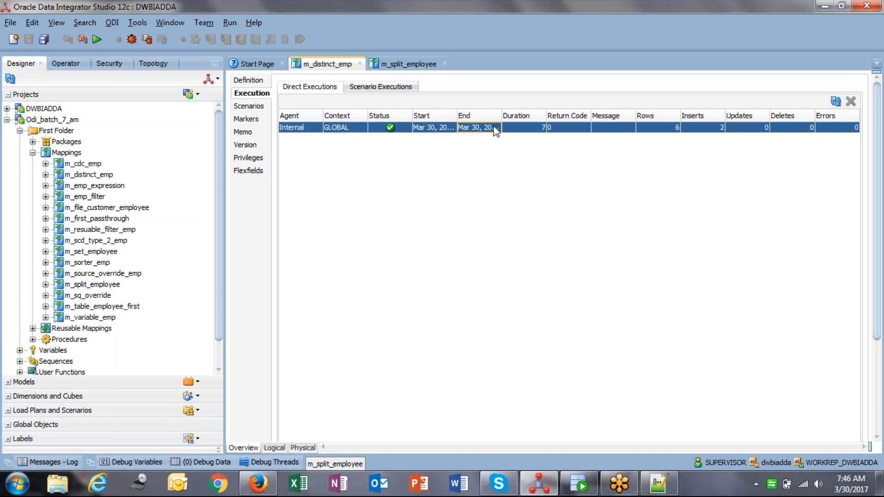
click(514, 130)
click(566, 130)
click(658, 130)
click(707, 131)
click(738, 131)
click(785, 131)
Open the l_group_of_executions load plan from the odi_batch_7_30 folder under Load Plans and Scenarios.
click(9, 410)
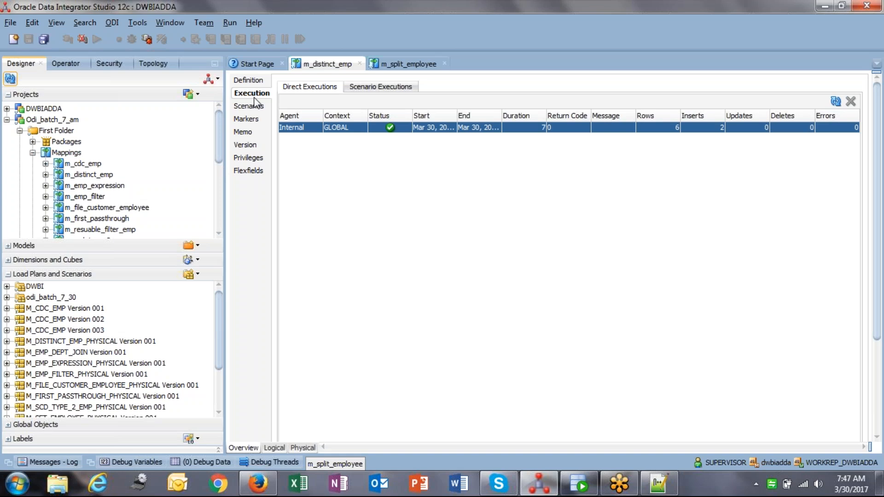
click(7, 286)
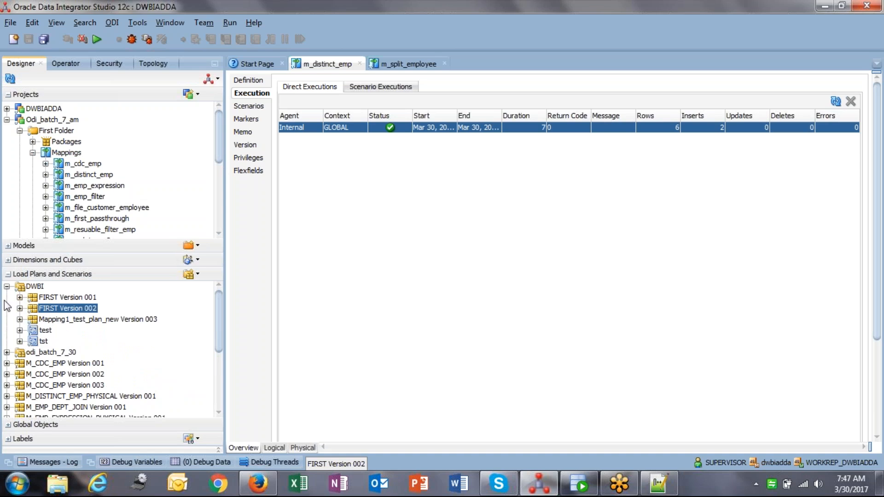
double_click(19, 286)
click(7, 298)
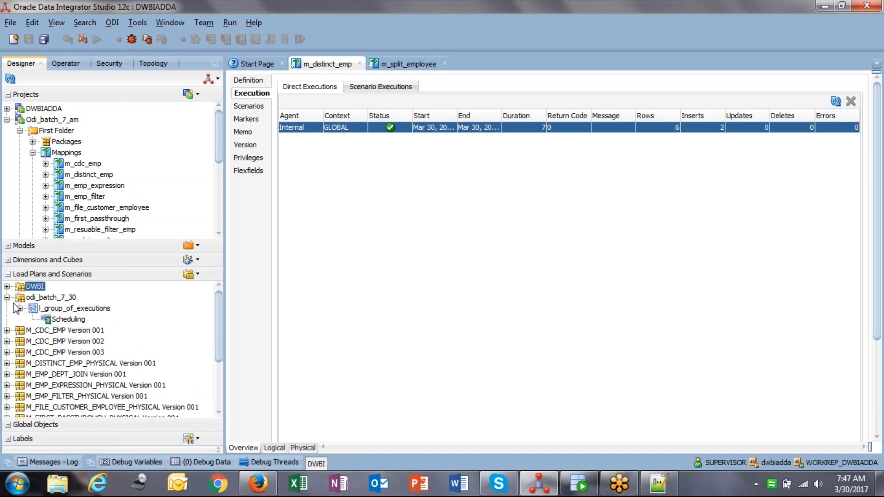
double_click(62, 309)
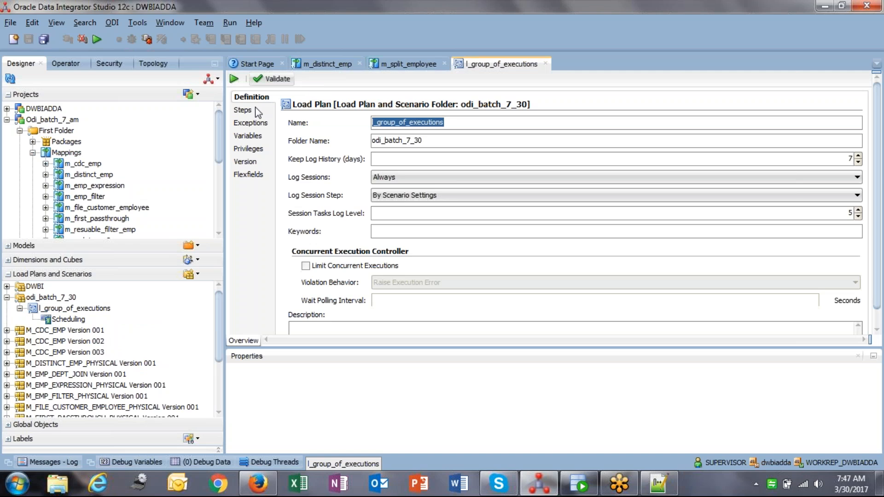
Compare the load plan's Steps and Exceptions pages, and look at its Variables page.
click(256, 110)
click(256, 123)
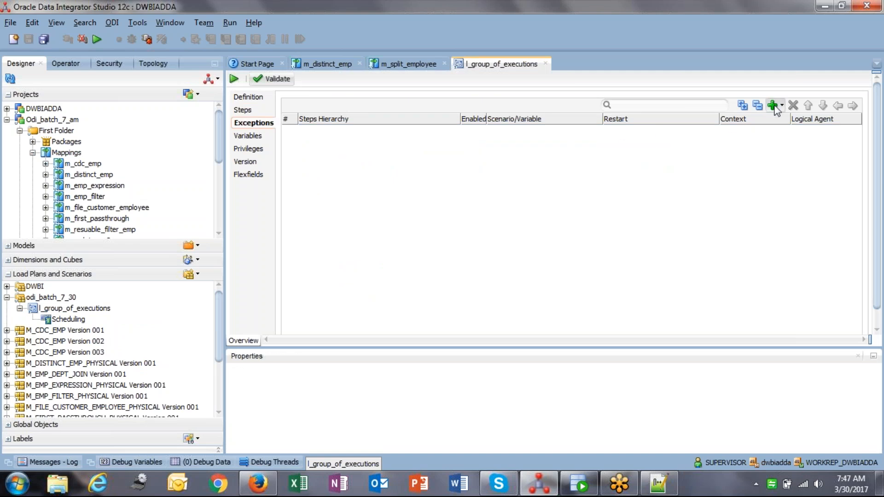
click(260, 111)
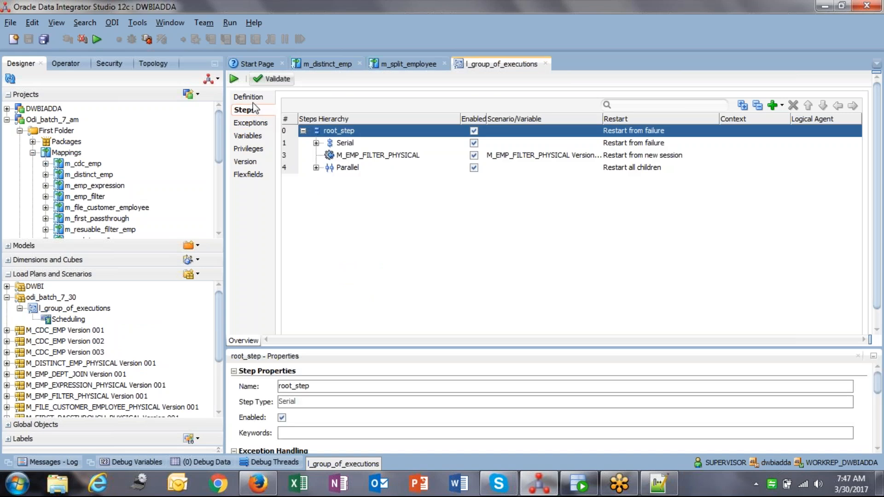
click(266, 127)
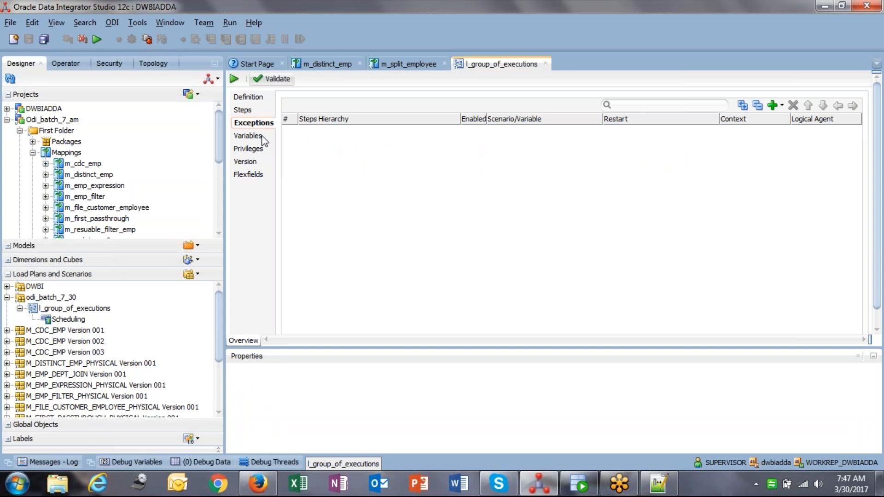
click(253, 113)
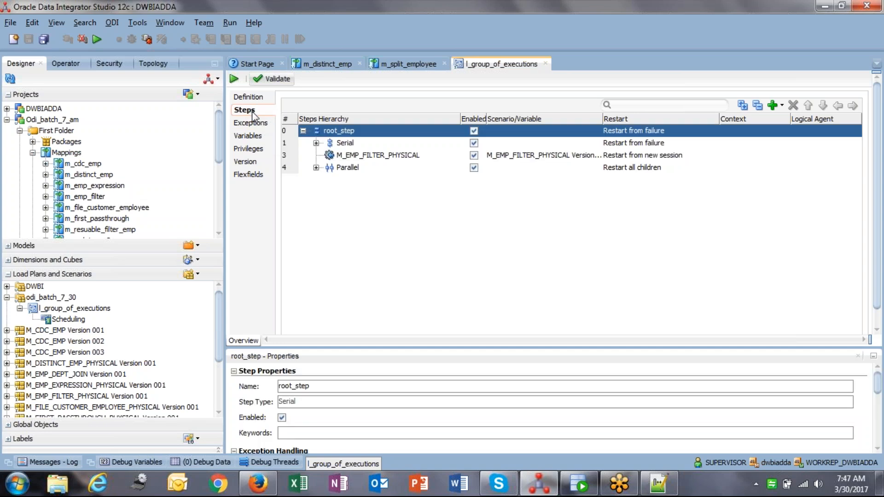
click(254, 124)
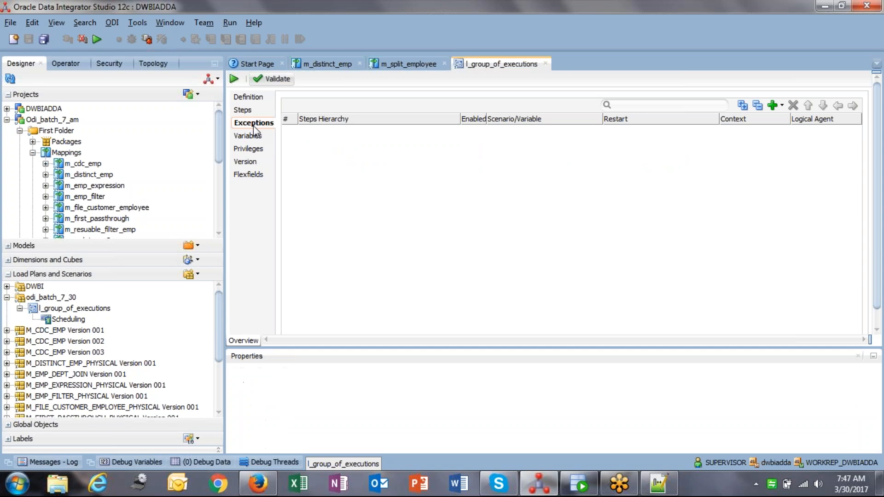
click(257, 137)
click(253, 114)
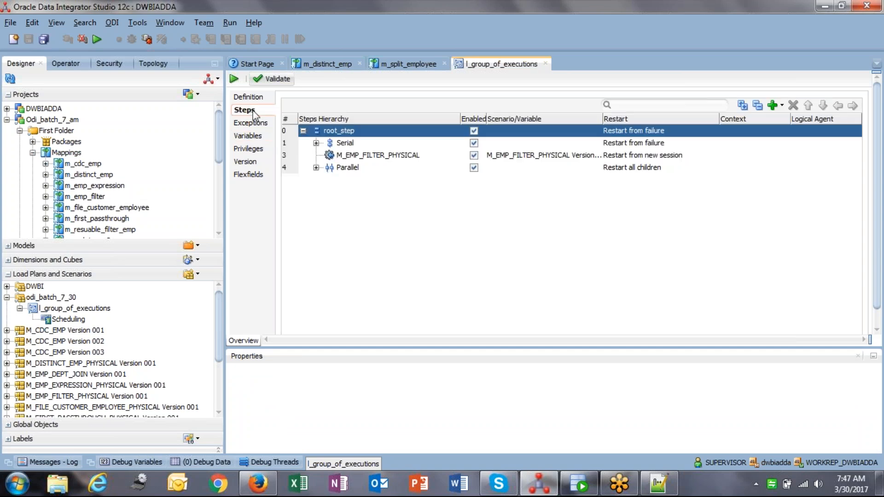
View the load plan's definition settings, and refresh the Operator session list with session 287 collapsed.
click(252, 100)
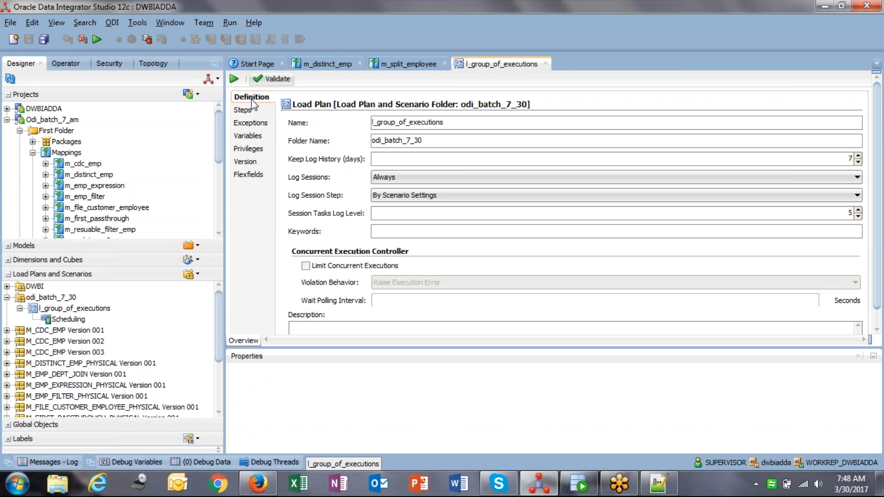
click(66, 63)
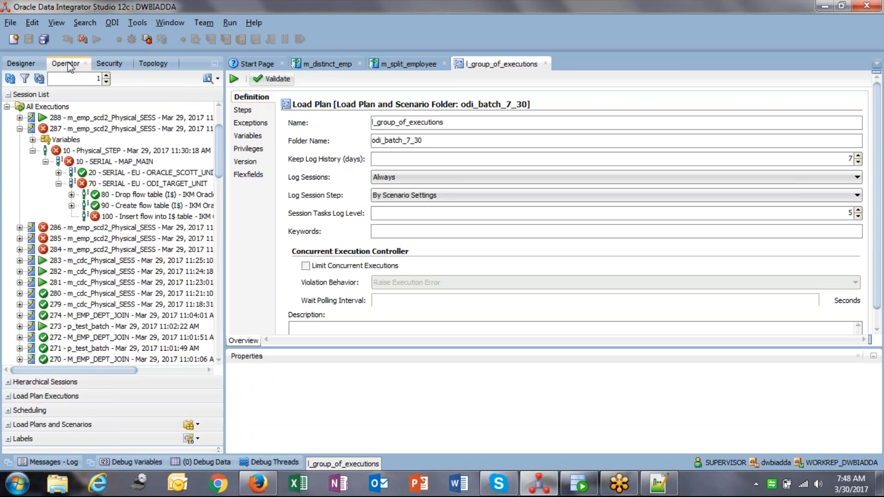
click(19, 128)
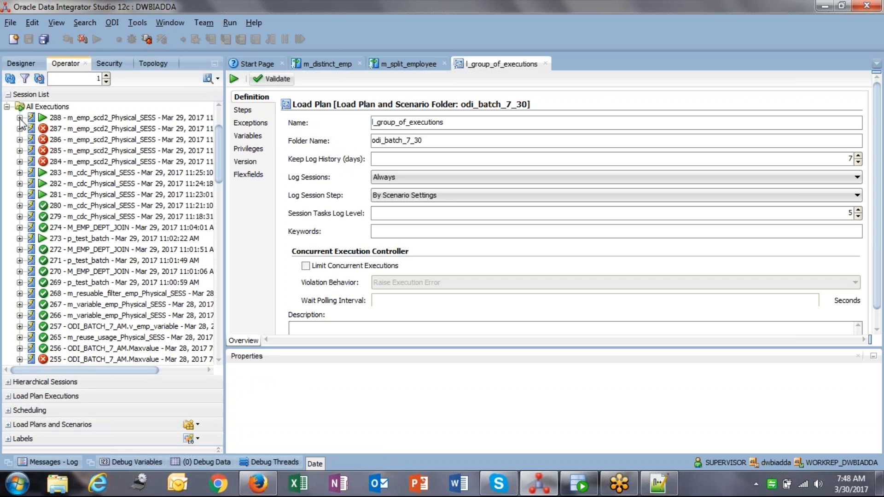
click(9, 78)
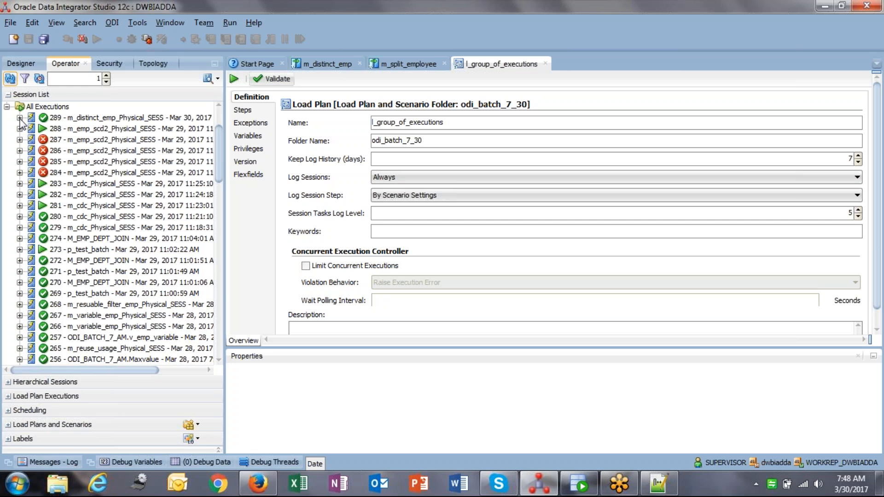
click(20, 64)
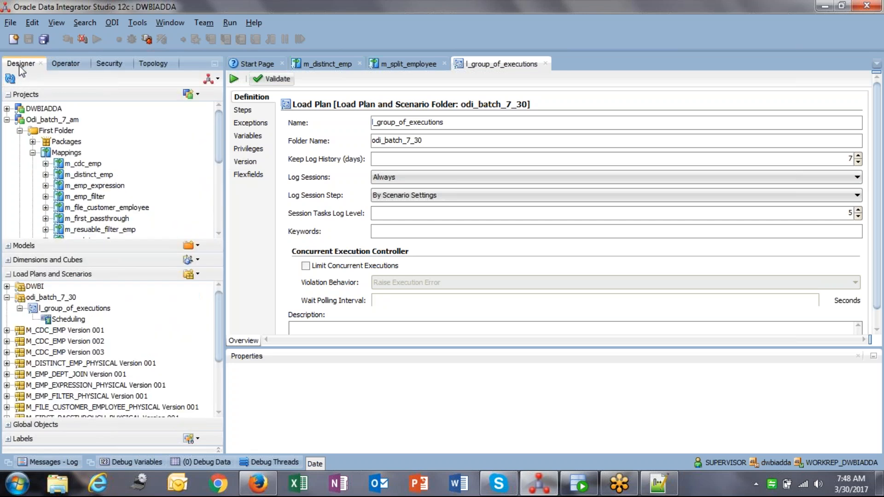
mouse_move(221, 137)
mouse_down()
mouse_move(227, 160)
mouse_move(222, 134)
mouse_up()
click(66, 65)
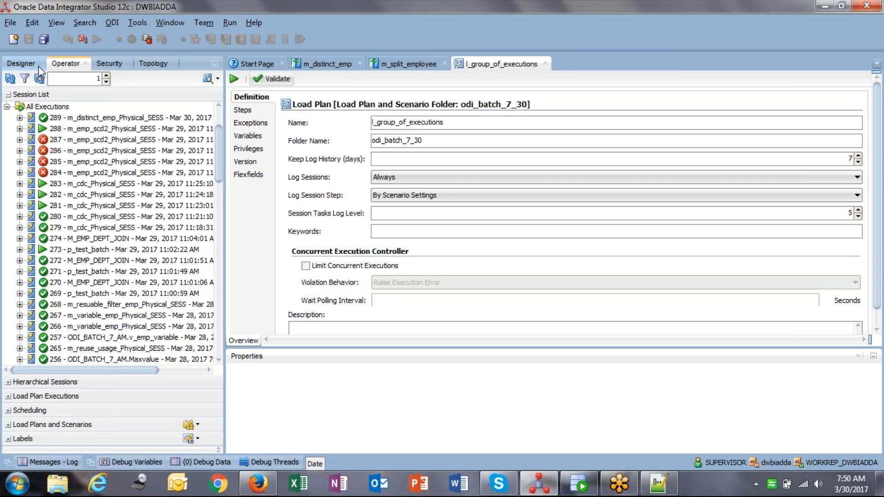
Compare the direct and scenario executions of m_distinct_emp with those of m_split_employee and the steps of l_group_of_executions.
click(327, 64)
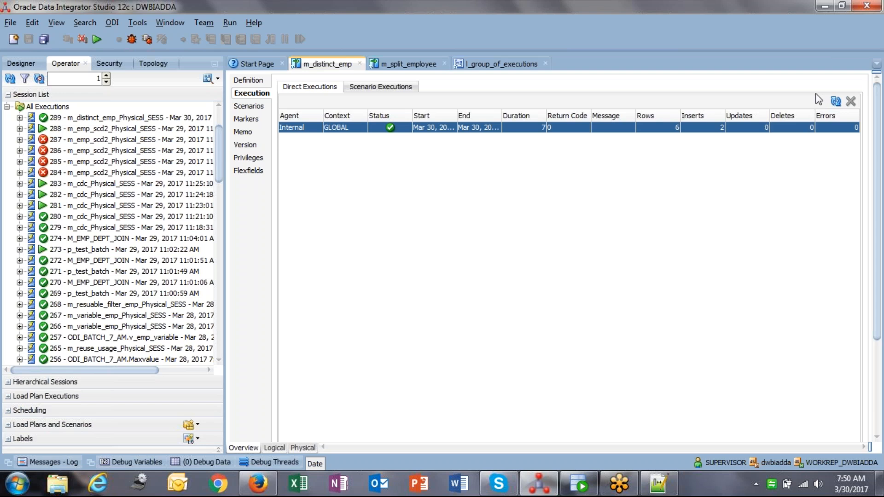
mouse_move(442, 2)
click(407, 64)
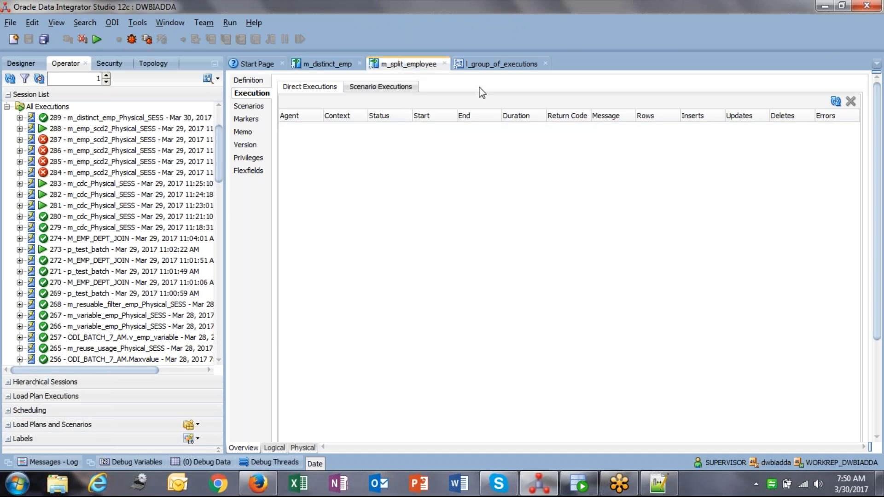
click(493, 67)
click(328, 65)
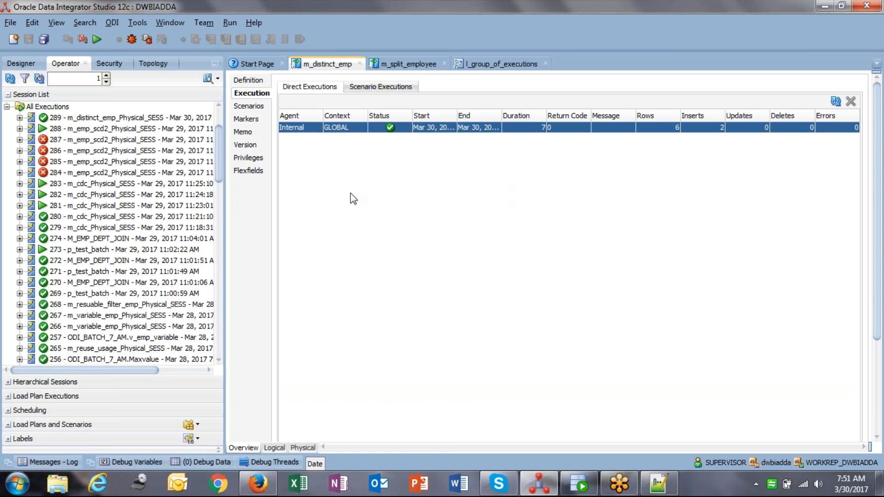
click(485, 67)
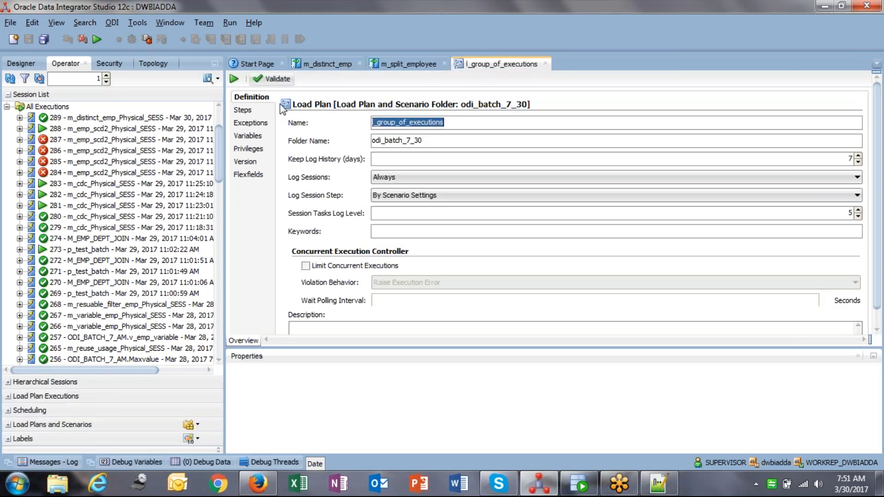
click(243, 110)
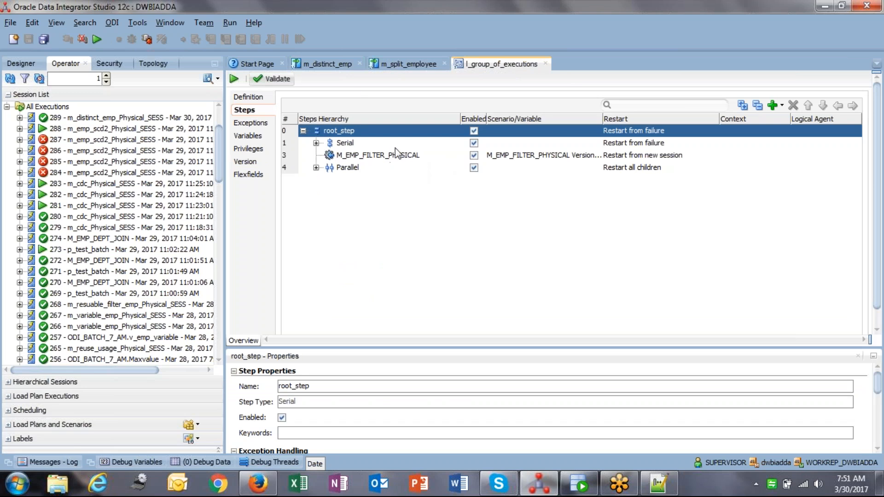
click(331, 68)
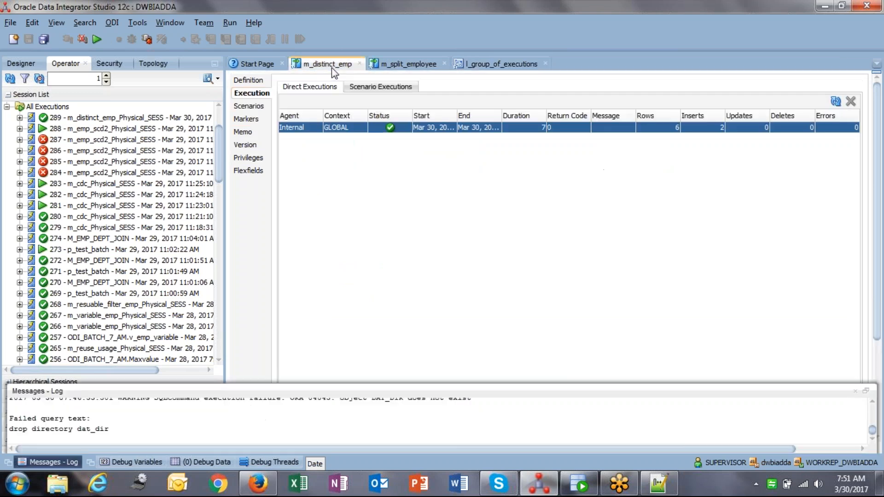
click(370, 91)
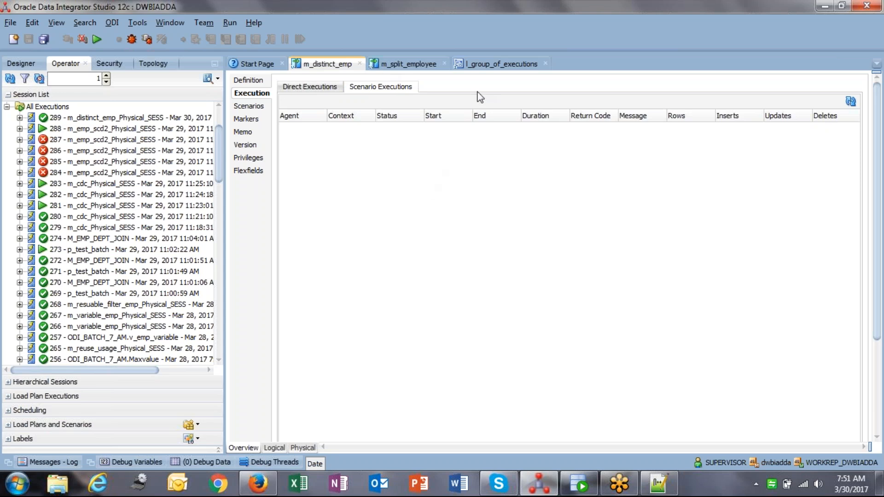
Close the l_group_of_executions load plan and the m_split_employee mapping.
click(493, 65)
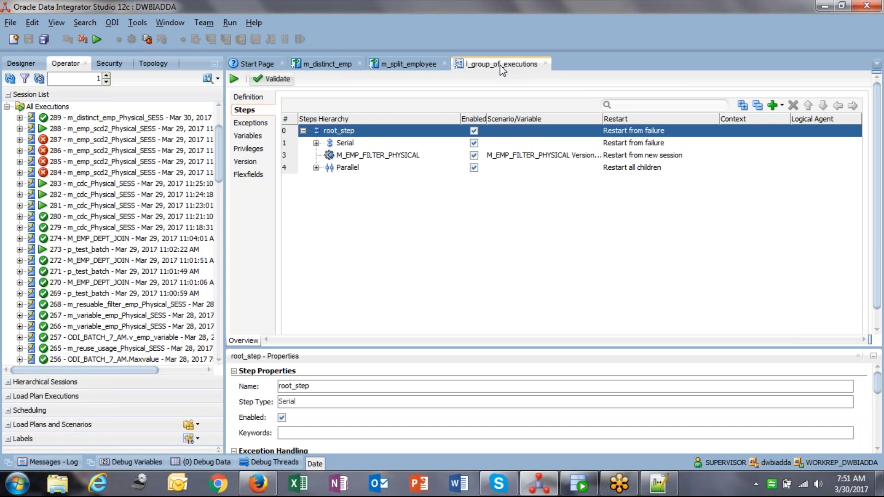
click(545, 64)
click(407, 64)
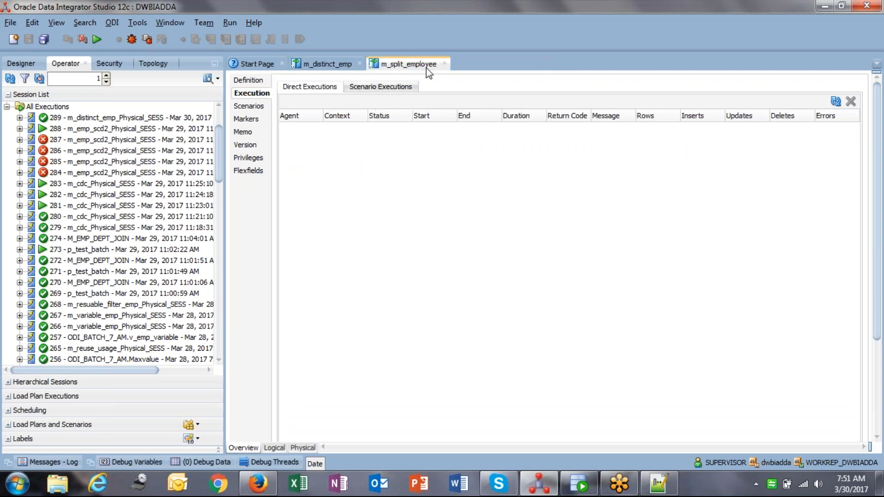
click(444, 64)
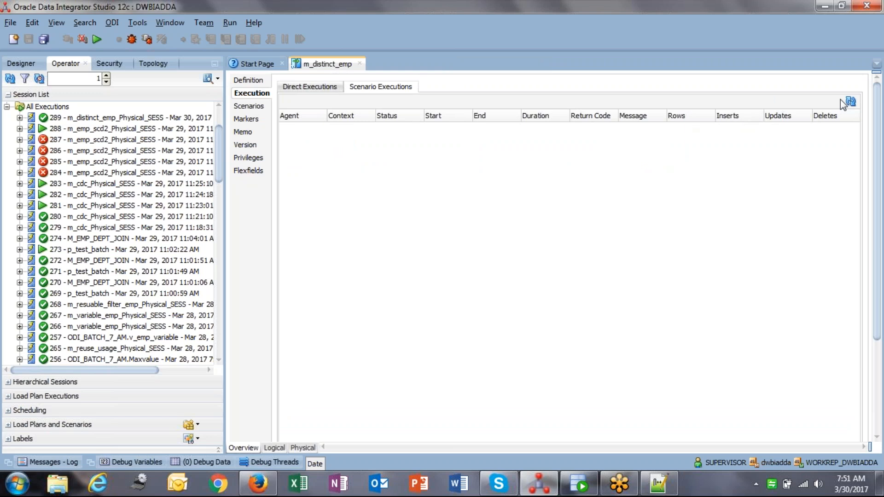
Return to the Designer navigator, open the memo of m_distinct_emp, and collapse Load Plans and Scenarios.
click(26, 63)
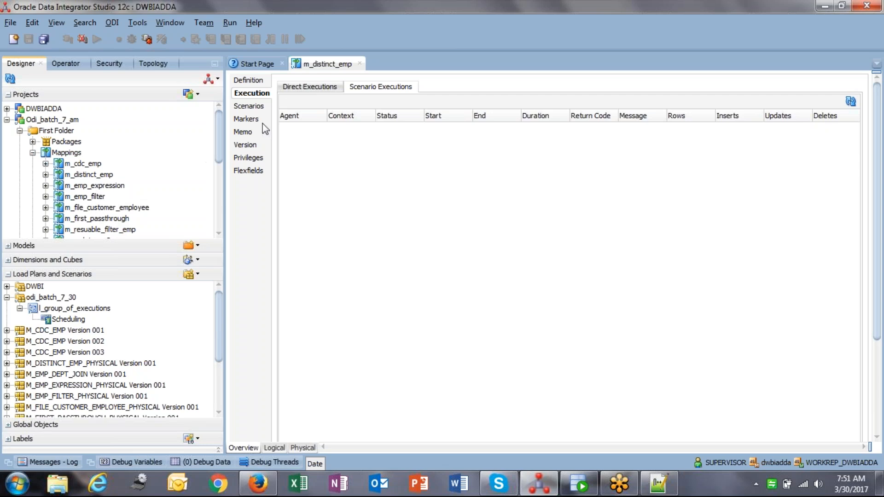
click(349, 151)
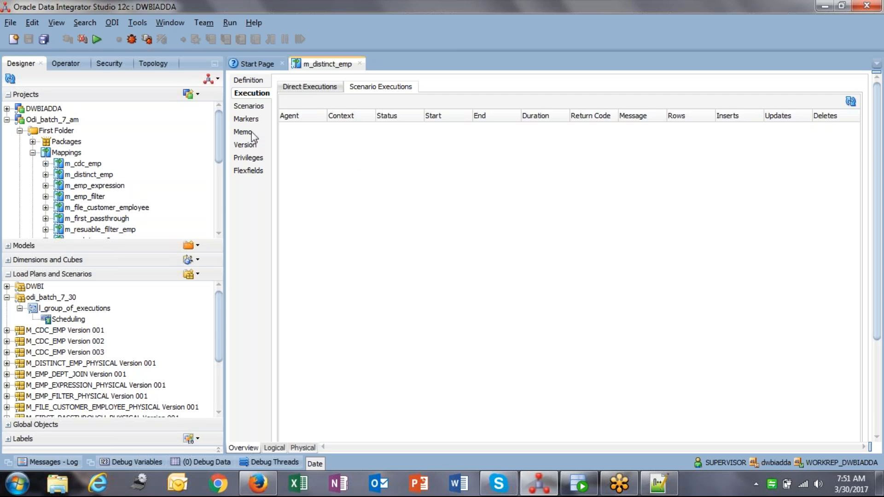
click(245, 133)
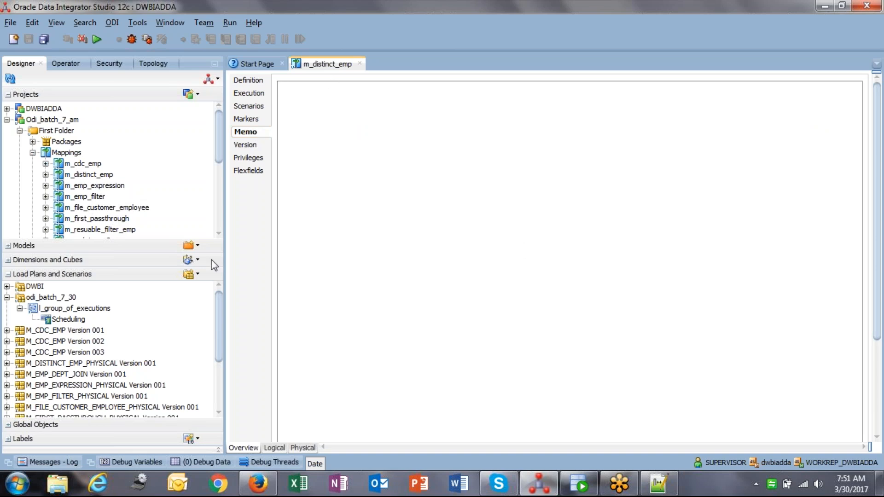
click(104, 275)
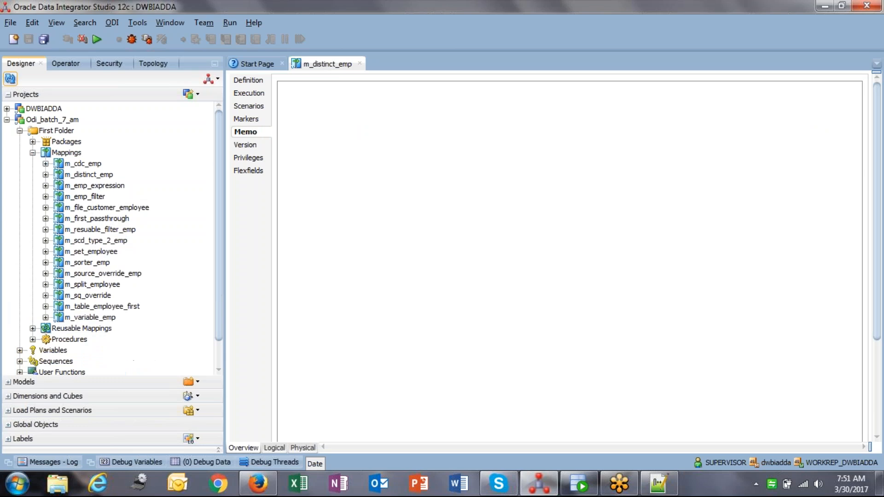
Enter "This Mapping generates distinct records" as the memo of m_distinct_emp and save the mapping.
text(This mApp)
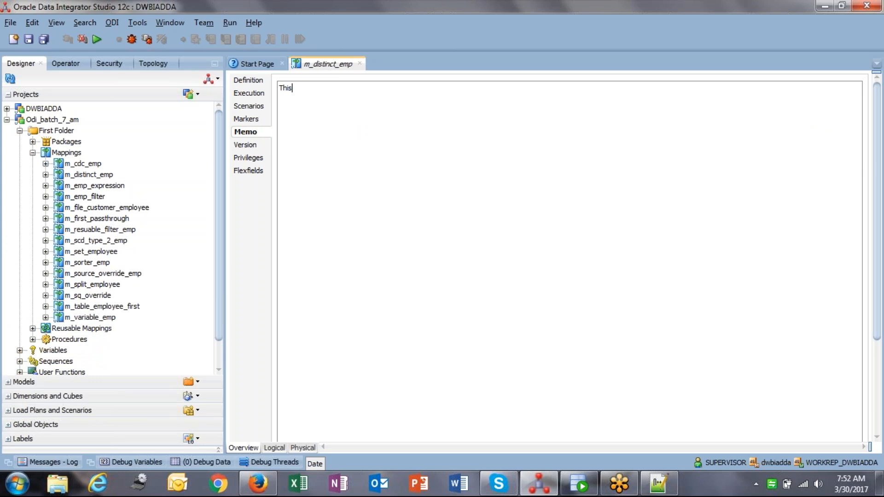
key(BackSpace)
key(BackSpace)
key(BackSpace)
key(BackSpace)
text(Mapping generates distinct records)
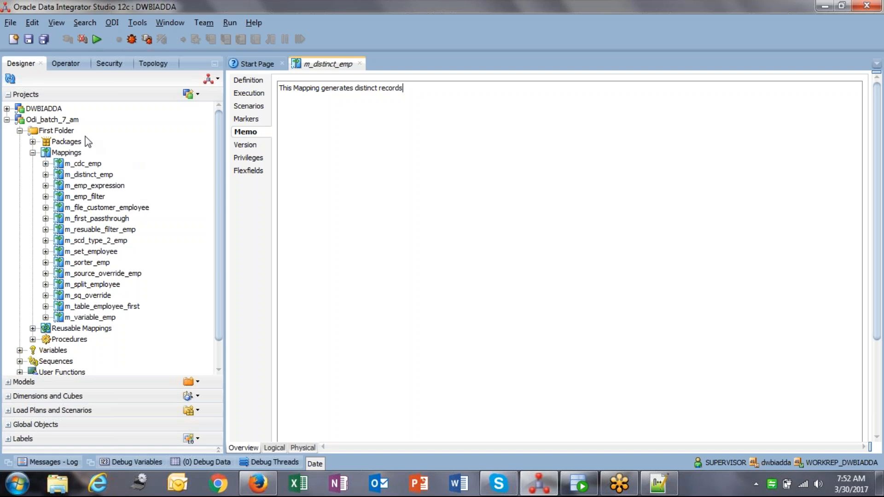
click(28, 39)
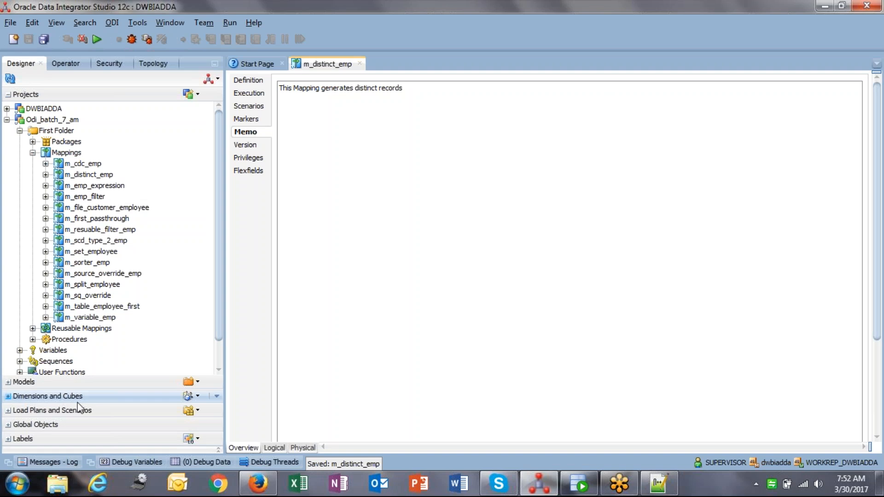
Look at the actions offered for the Odi_batch_7_am project, including Edit Memo.
click(33, 153)
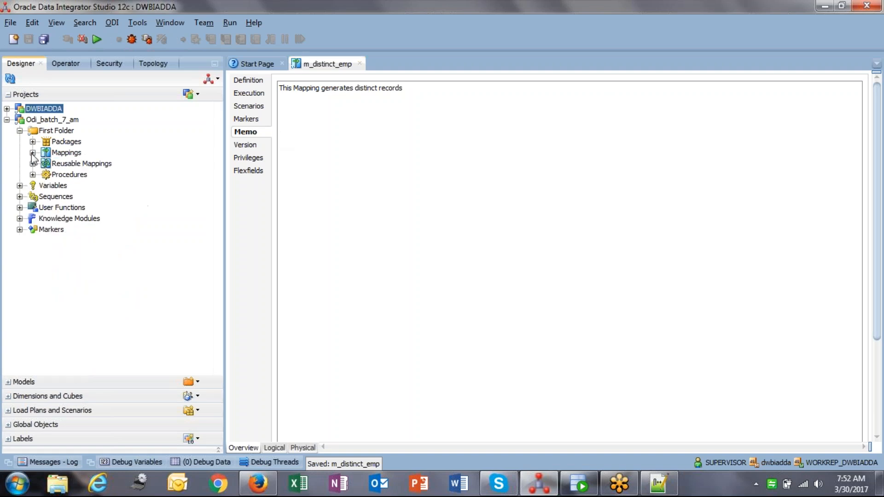
right_click(46, 122)
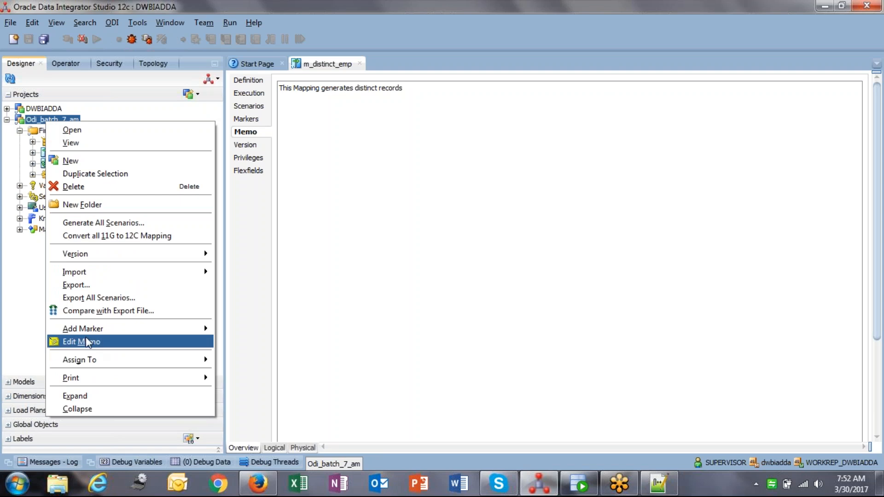
click(17, 165)
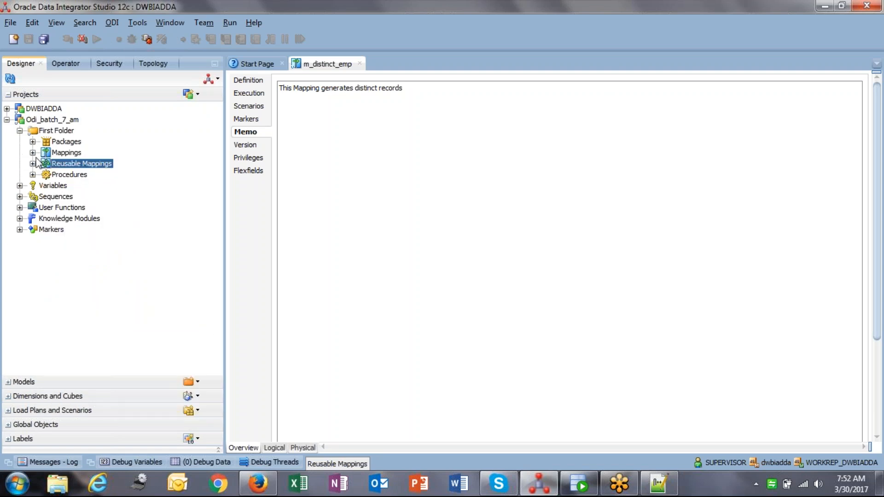
click(33, 153)
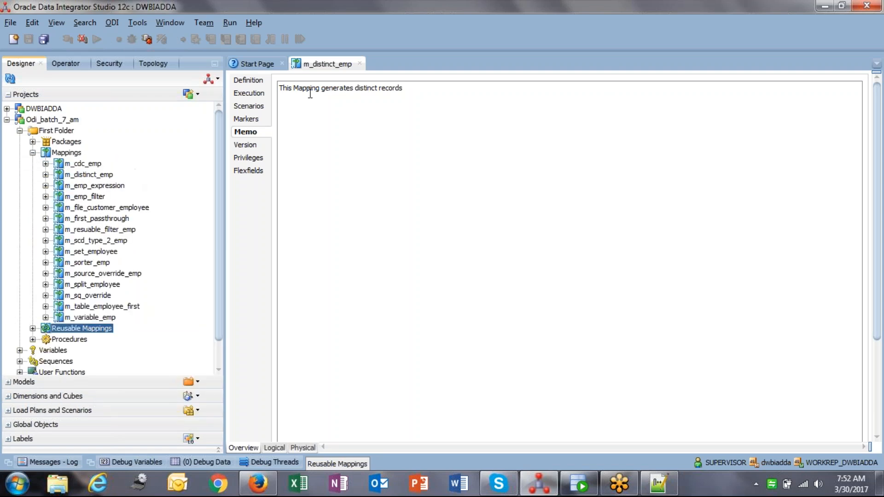
Save all open objects and close the m_distinct_emp mapping.
click(43, 40)
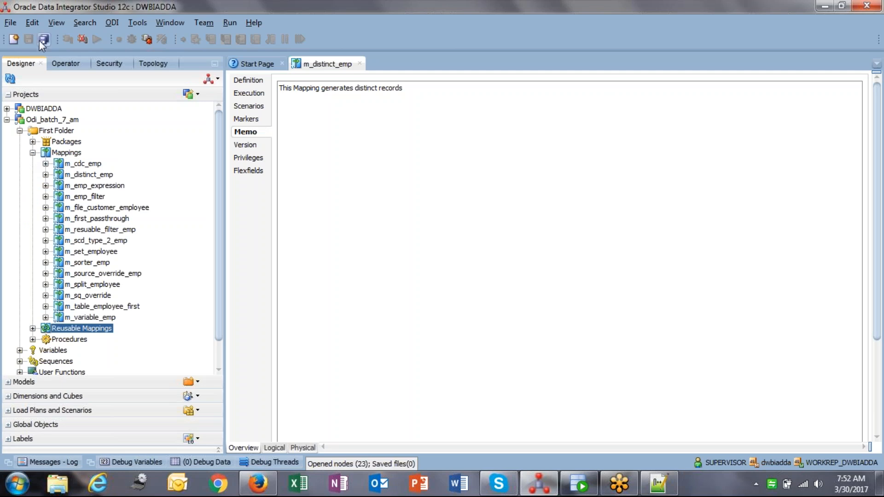
click(359, 64)
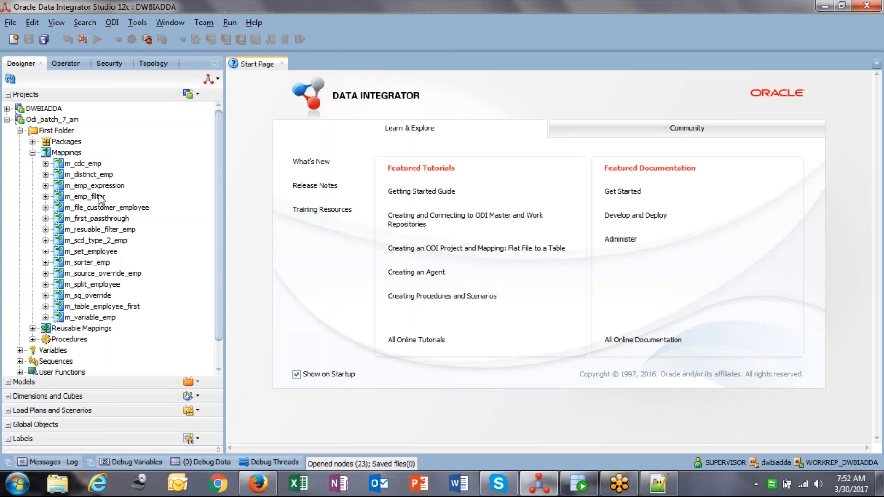
Reopen m_distinct_emp from the project tree to view its logical diagram, and close it again.
click(97, 175)
double_click(88, 175)
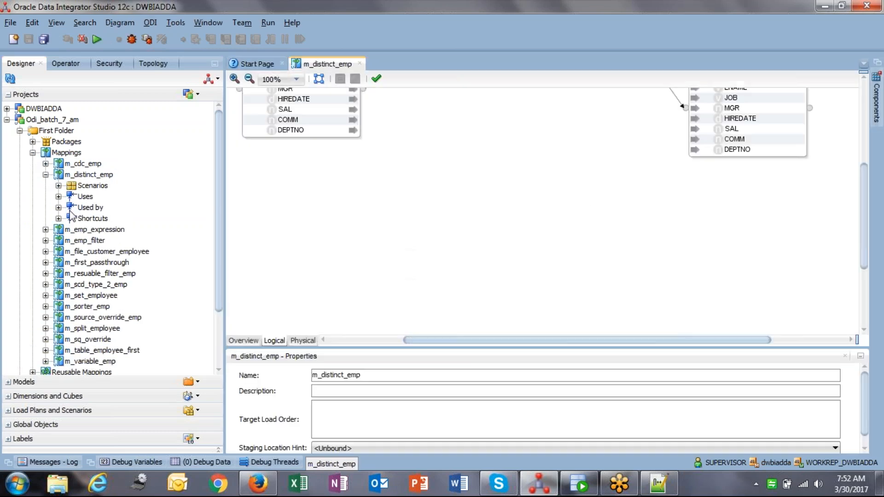
click(359, 64)
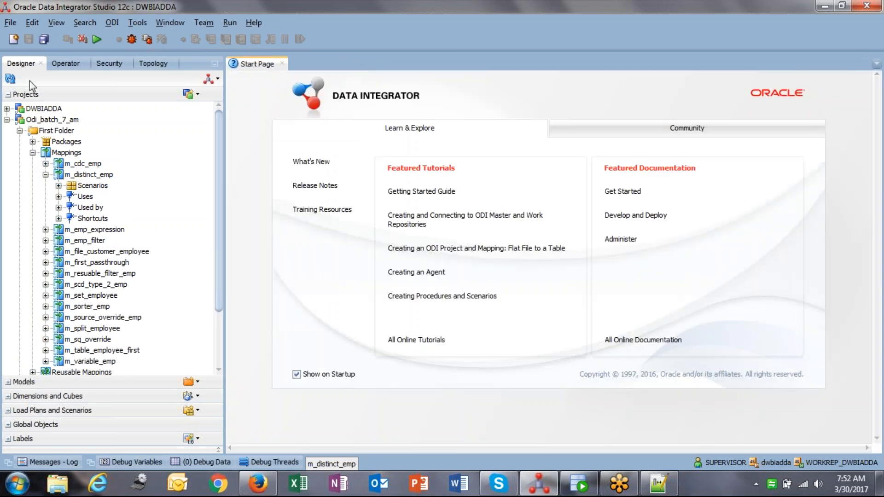
Review the Odi_batch_7_am project's available actions again, and collapse and re-expand its First Folder.
click(60, 121)
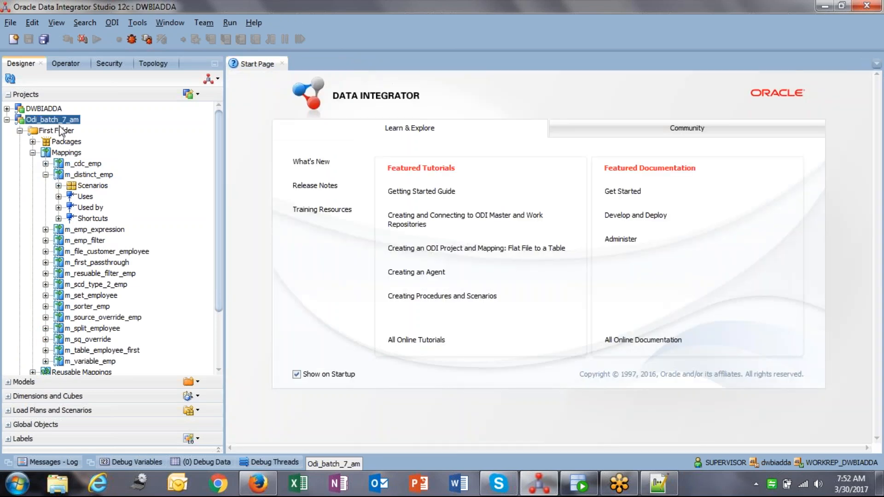
right_click(61, 121)
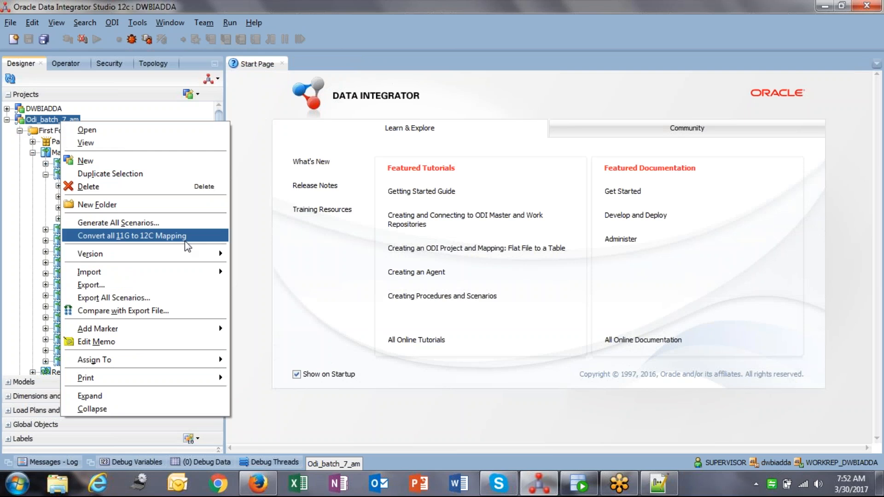
click(14, 197)
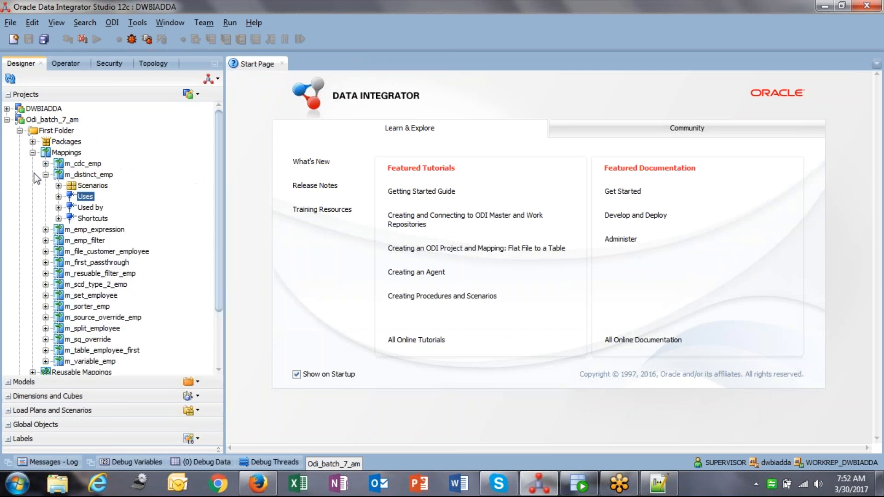
click(19, 130)
click(19, 130)
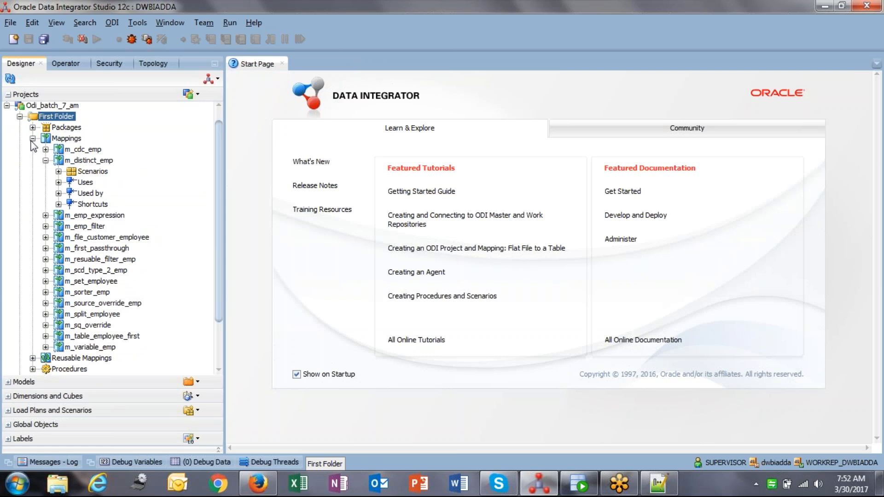
Refresh the Designer navigator and list the mappings under First Folder of Odi_batch_7_am again.
click(33, 139)
click(10, 78)
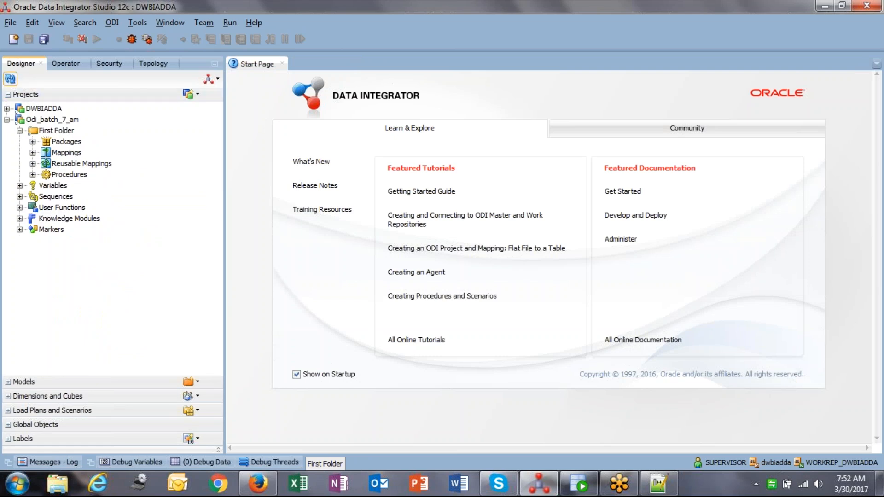
click(33, 153)
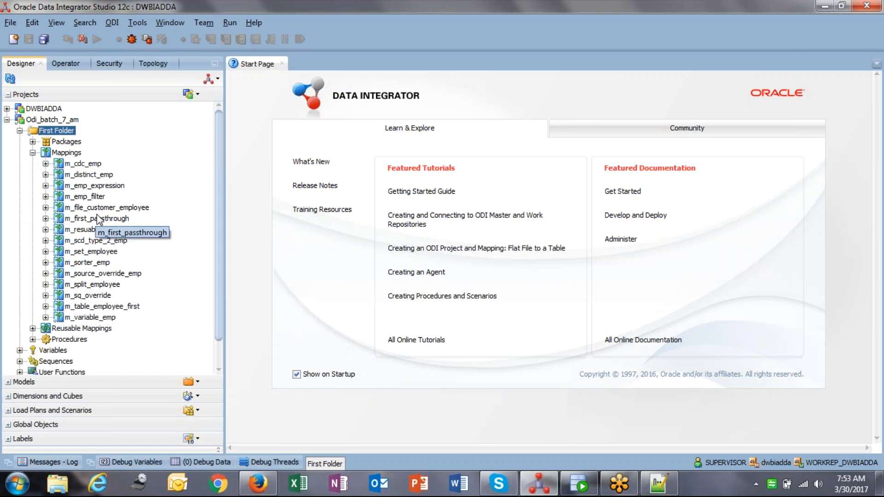
Open the m_distinct_emp mapping and bring up its memo page for editing.
double_click(94, 175)
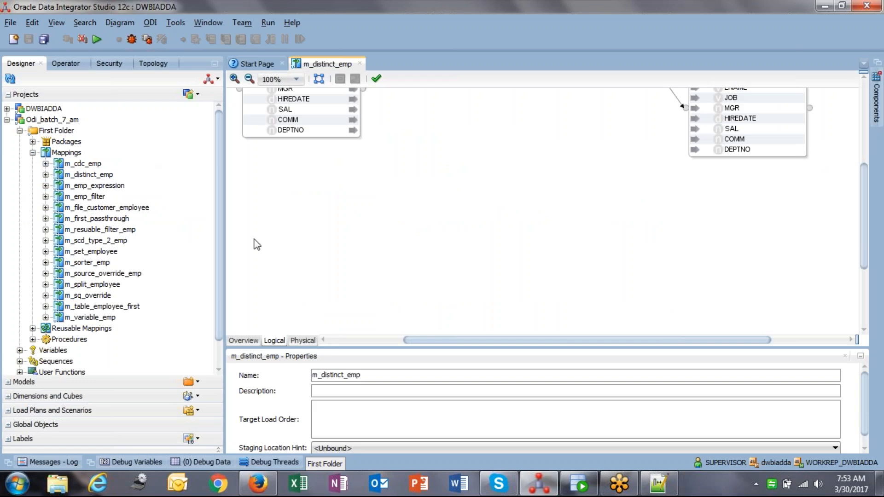
click(244, 341)
click(245, 132)
click(412, 114)
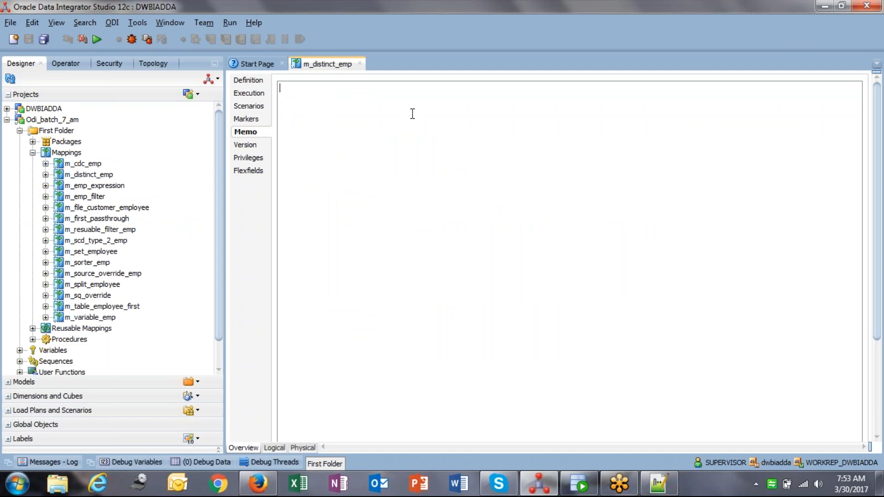
Enter the memo text "The mapping generates distint records" for m_distinct_emp, save the mapping and close it.
text(The mapping generates distint re)
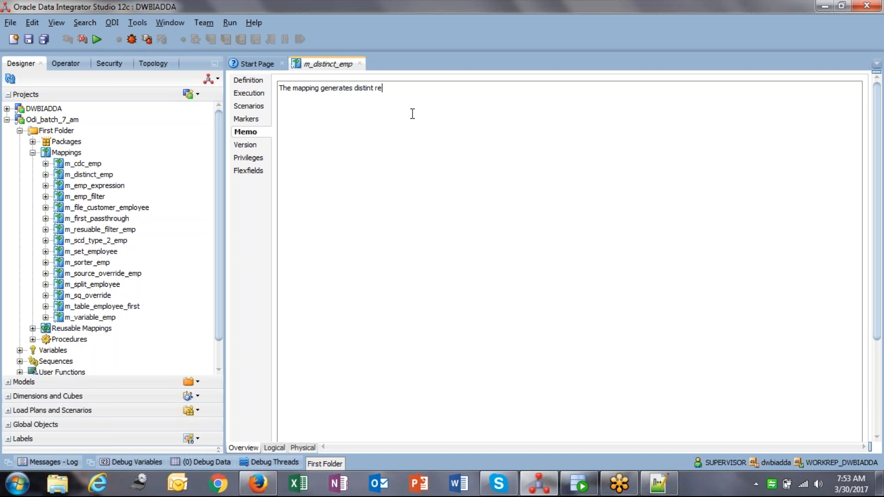
text(ds)
key(ctrl+a)
click(407, 96)
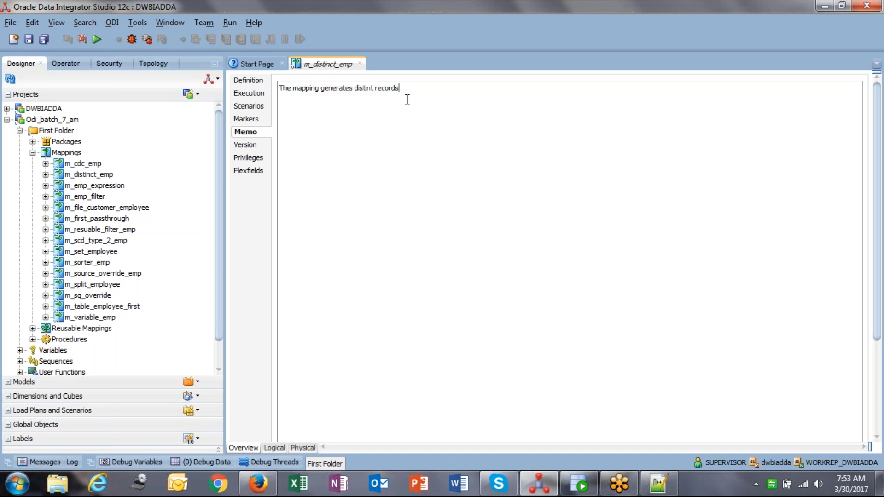
click(28, 39)
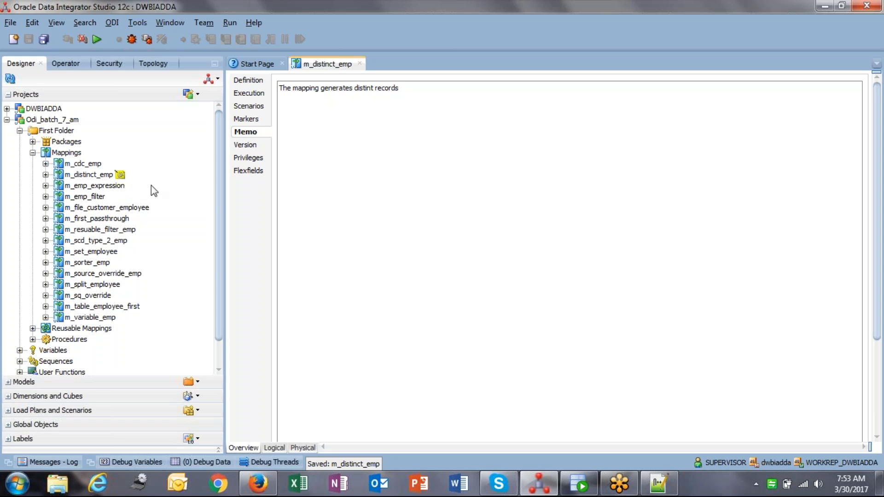
mouse_move(121, 178)
click(360, 64)
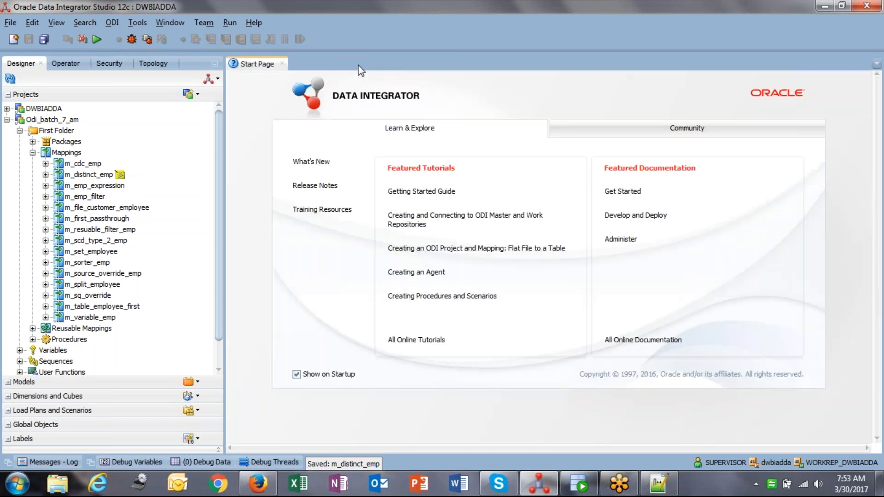
Collapse the Odi_batch_7_am project and locate the EMPLOYEE datastore in the ODI_TARGET model of the ORACLE folder.
click(33, 153)
click(69, 175)
click(7, 120)
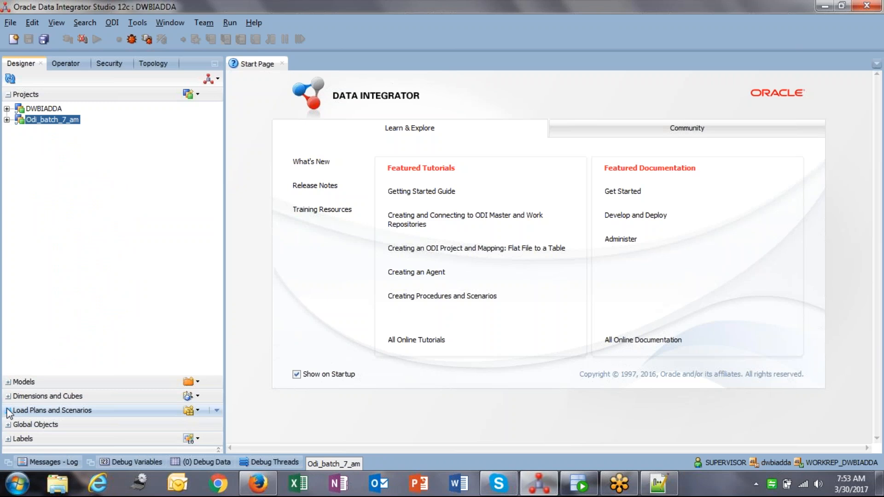
click(8, 382)
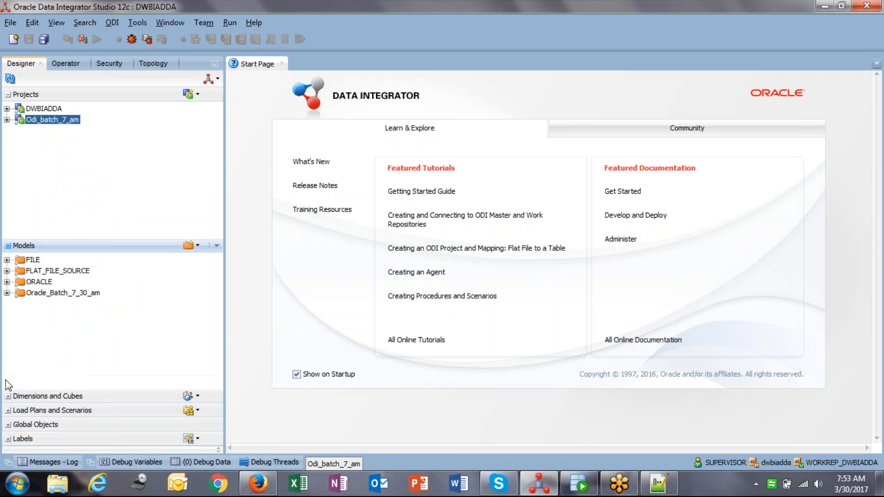
click(7, 282)
click(19, 304)
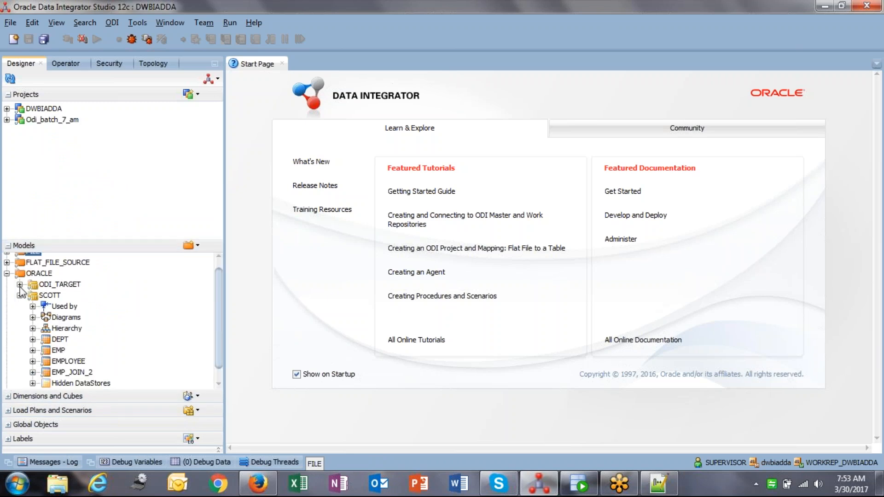
click(20, 285)
click(80, 341)
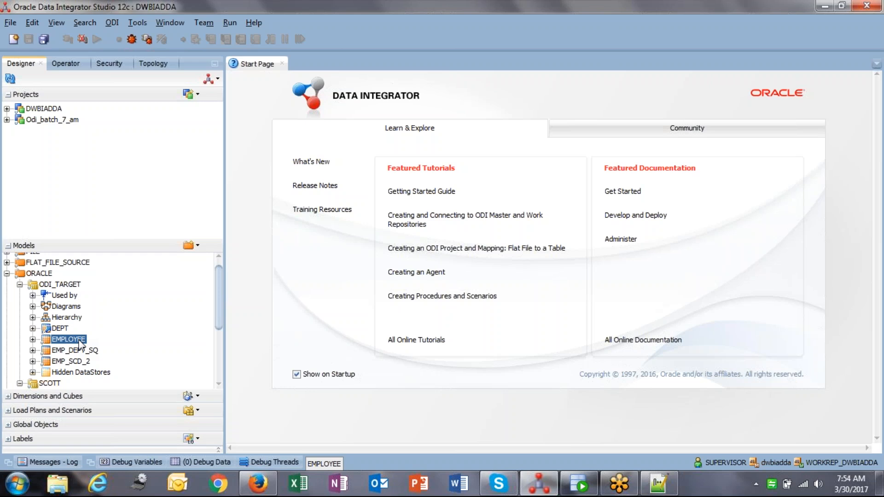
View the Generate Mappings IN options for the ODI_TARGET EMPLOYEE datastore, and leave without generating.
right_click(80, 344)
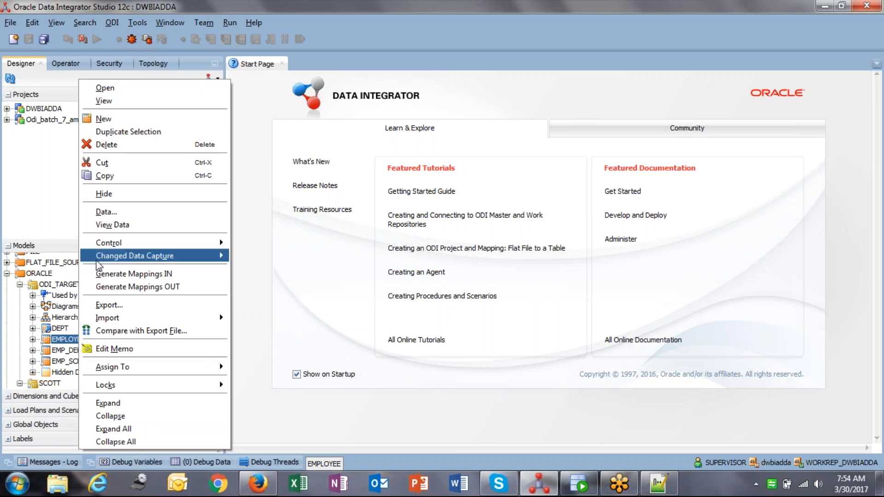
click(176, 274)
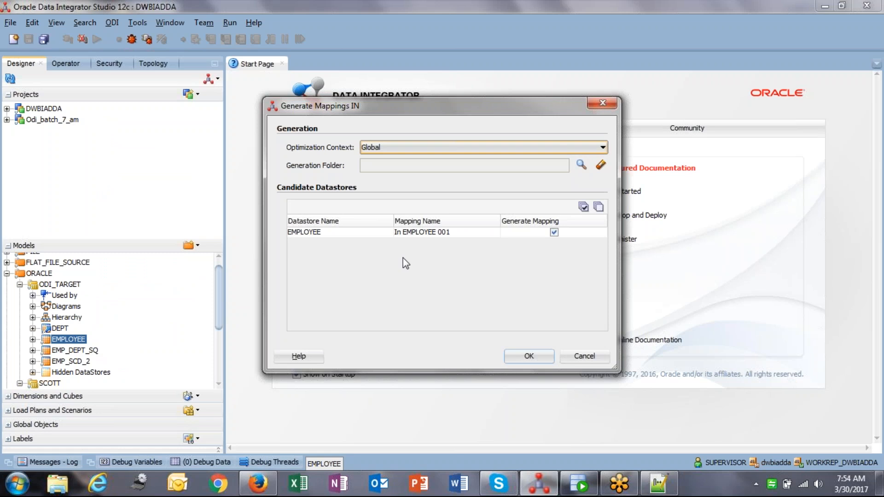
click(593, 358)
Review the candidate source mappings in Generate Mappings OUT for the EMPLOYEE datastore, and leave without generating.
right_click(78, 340)
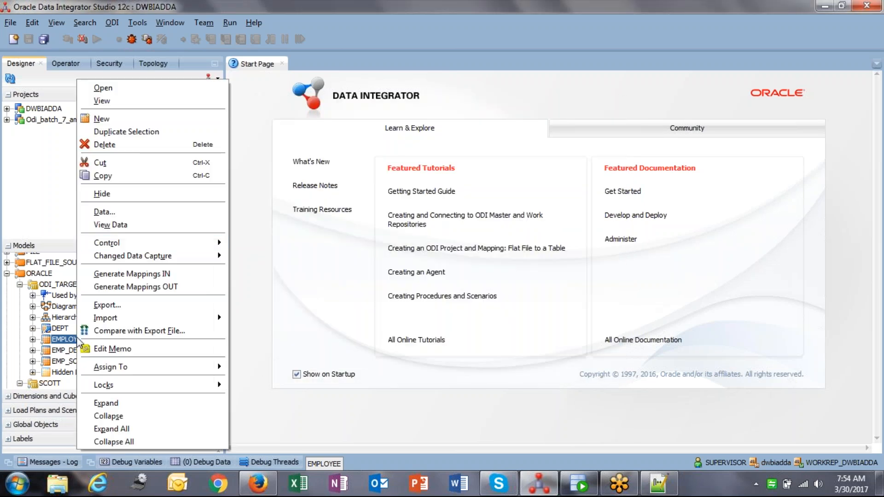
click(162, 294)
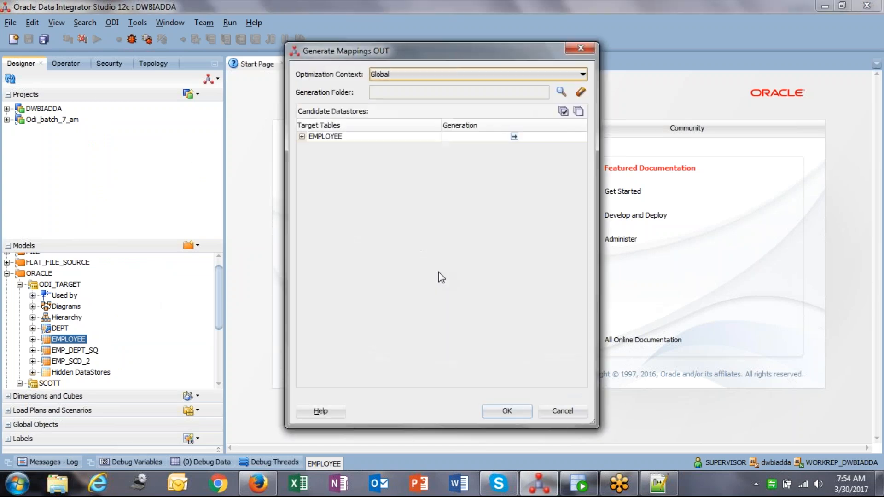
click(302, 137)
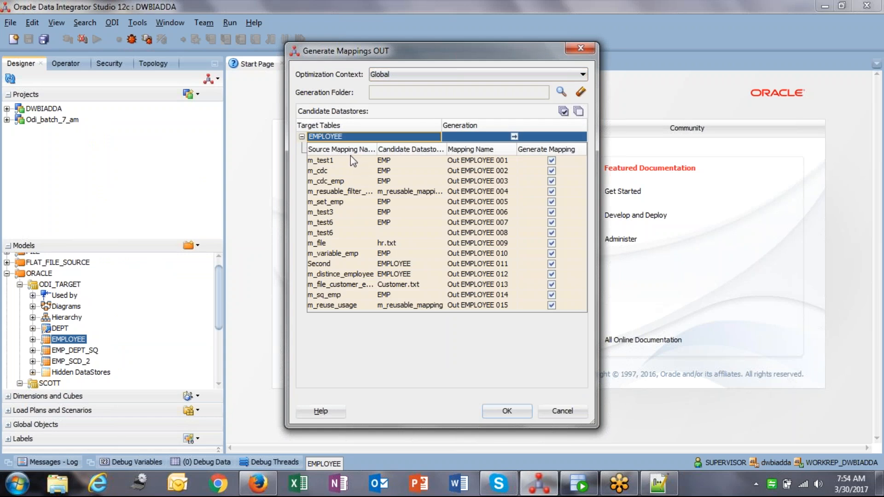
click(351, 161)
shift+click(356, 304)
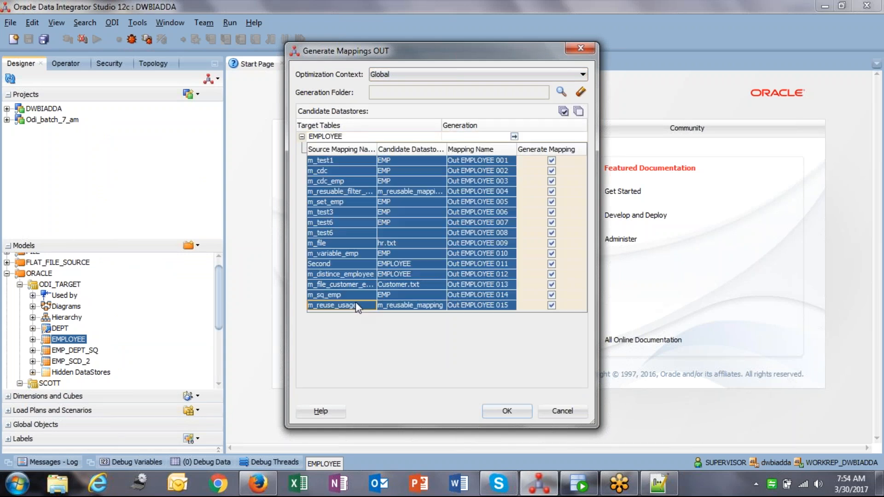
click(356, 304)
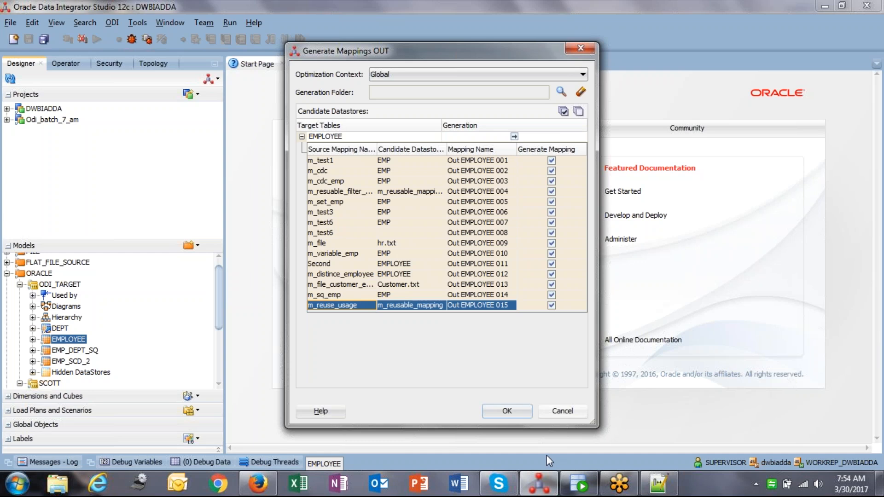
click(561, 411)
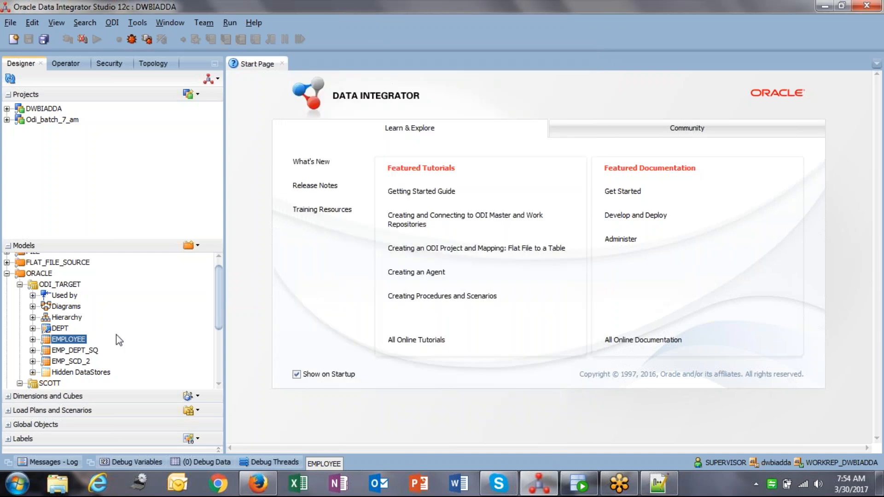
Reopen Generate Mappings OUT for EMPLOYEE and exclude every candidate mapping from generation except m_reuse_usage.
right_click(83, 341)
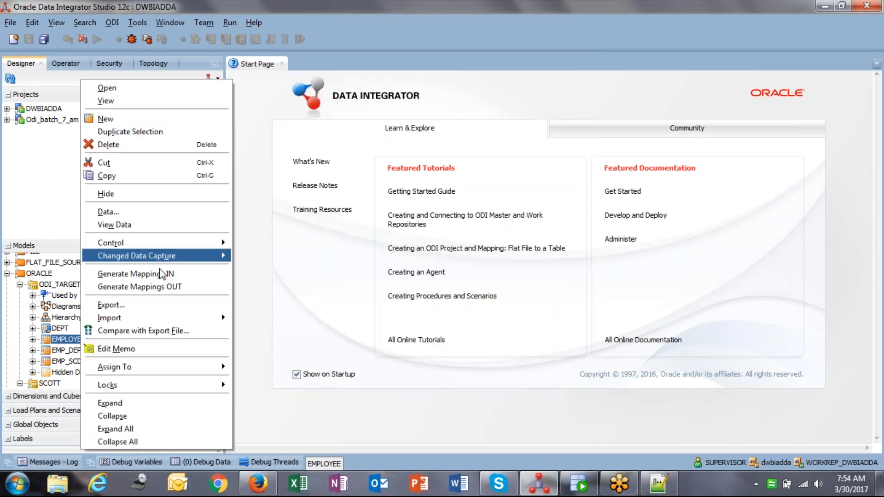
click(170, 285)
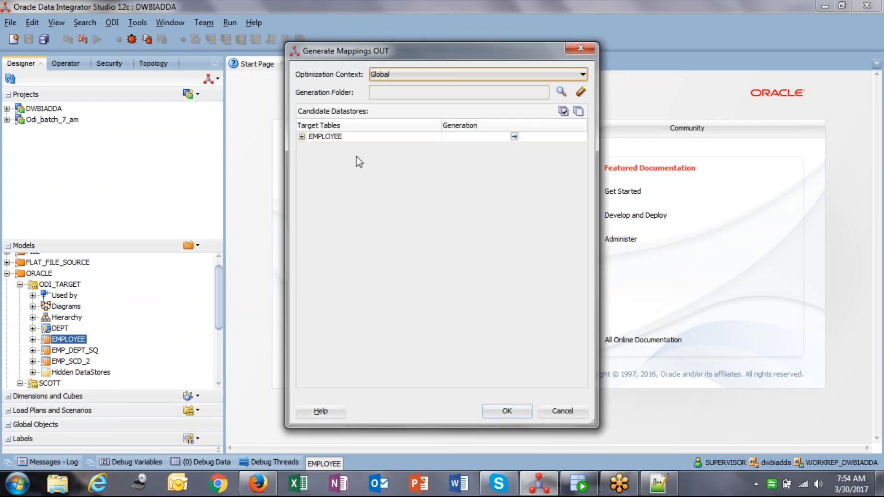
click(302, 136)
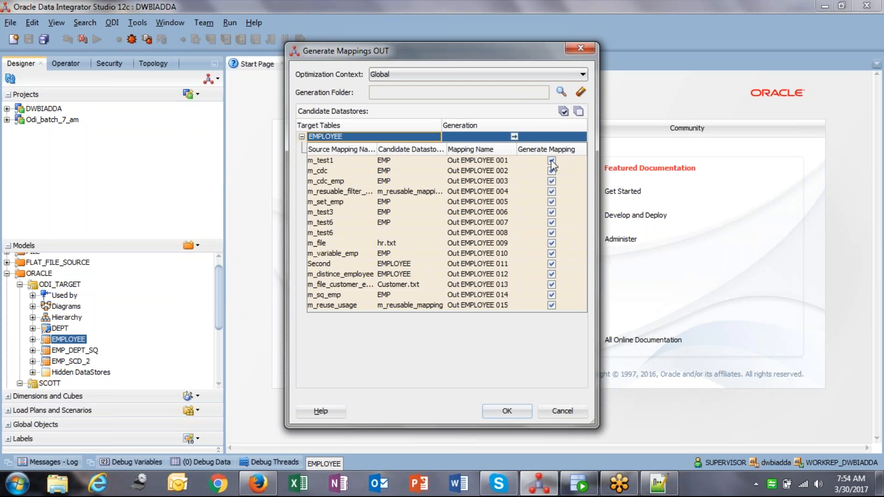
click(333, 161)
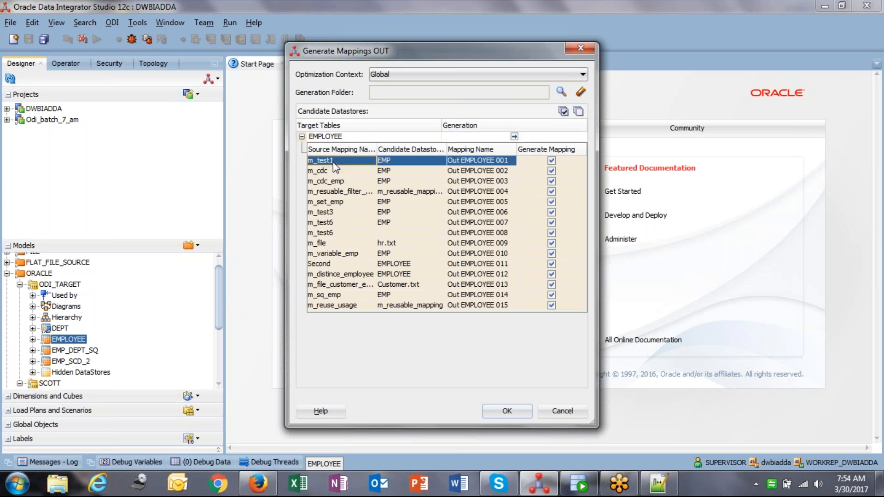
click(552, 161)
click(553, 171)
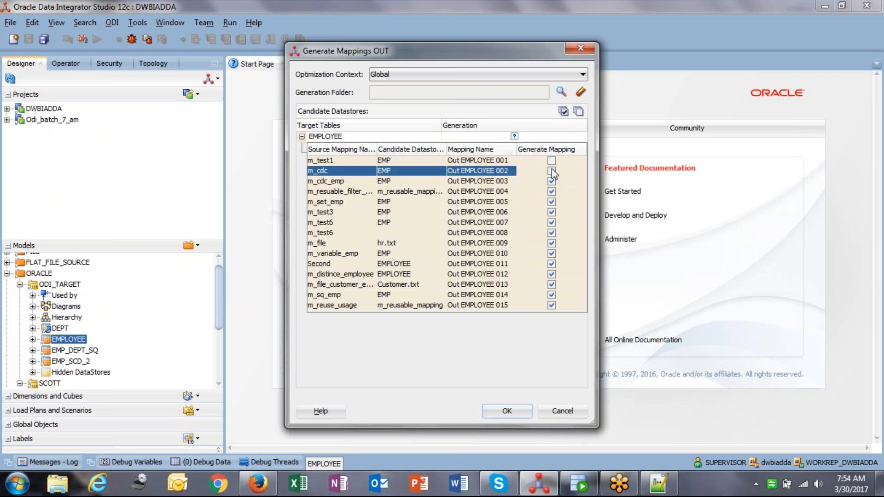
click(553, 181)
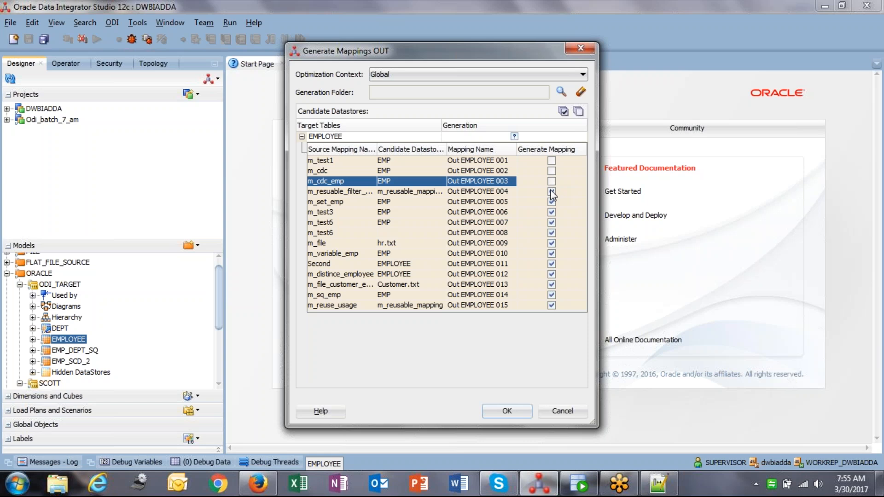
click(552, 192)
click(552, 202)
click(553, 212)
click(553, 222)
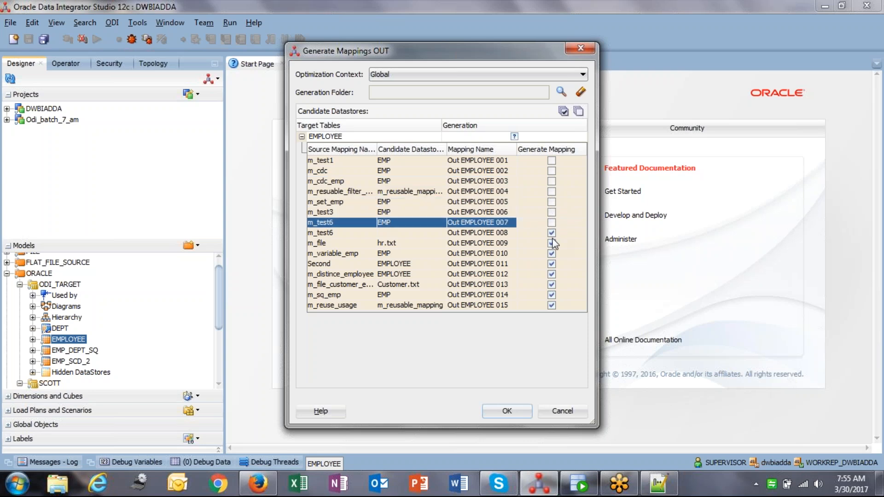
click(552, 233)
click(552, 243)
click(552, 253)
click(553, 263)
click(553, 274)
click(553, 285)
click(552, 295)
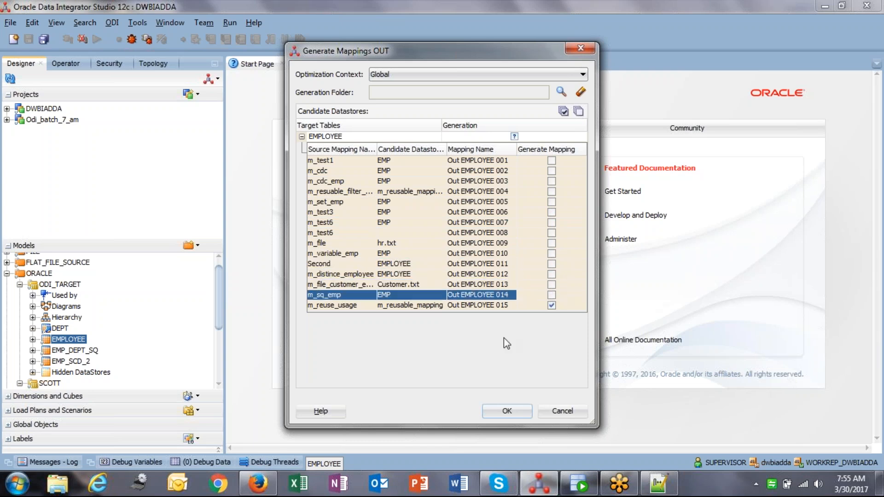
click(379, 306)
Try to generate without a generation folder, and set the generation folder to First Folder of the DWBIADDA project.
click(496, 412)
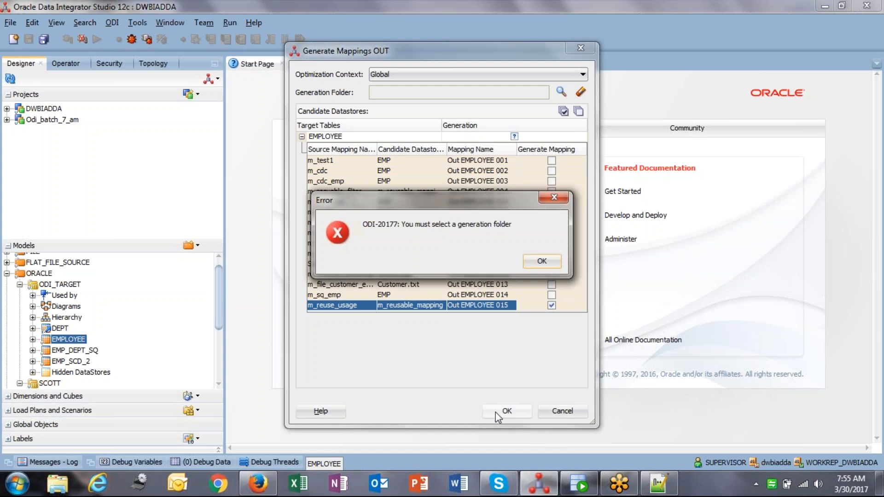
click(543, 263)
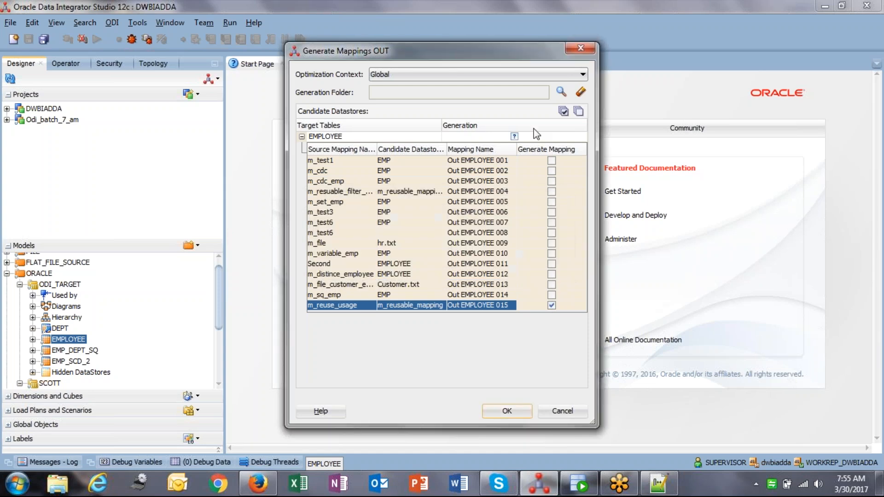
click(561, 92)
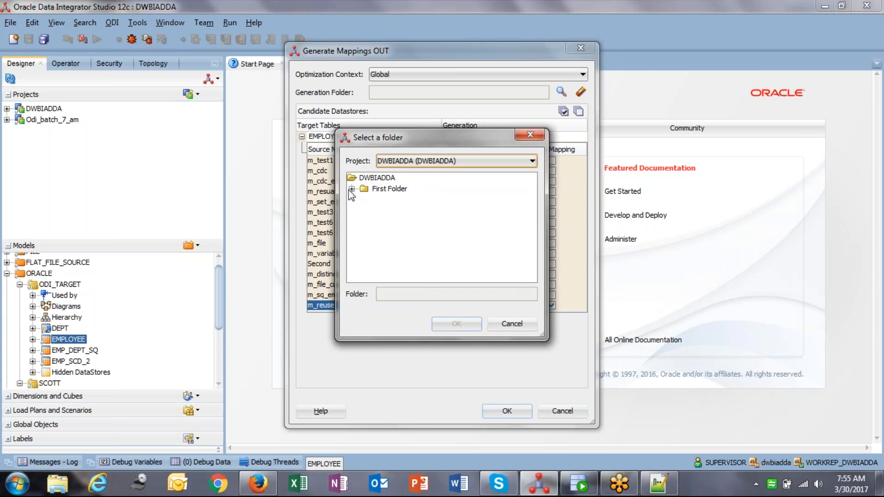
click(352, 190)
click(386, 190)
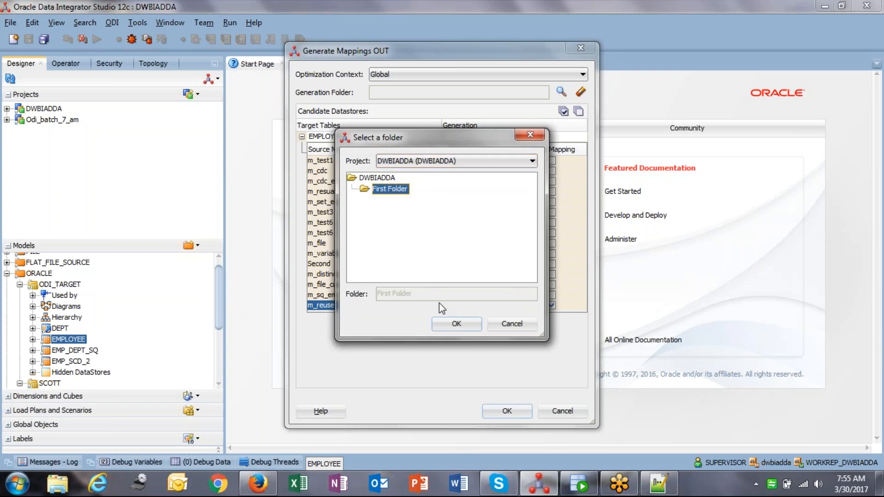
click(451, 324)
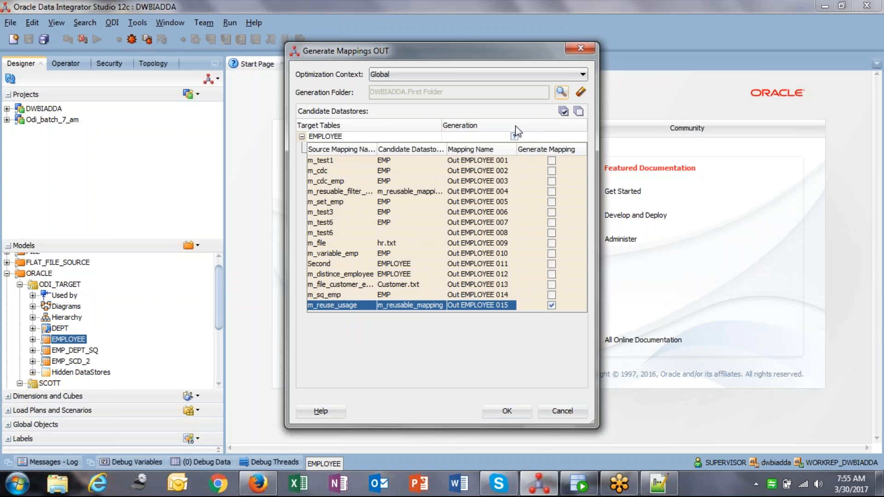
Try to generate the outgoing mapping for m_reuse_usage, examine the error details, and close the error and the generation dialog.
click(527, 413)
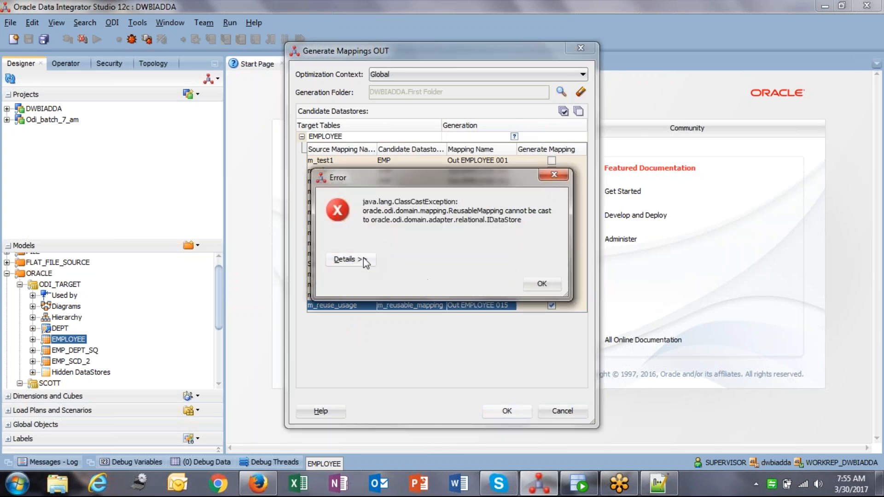
click(364, 260)
mouse_move(374, 360)
mouse_down()
mouse_move(467, 380)
mouse_move(538, 382)
mouse_up()
click(540, 382)
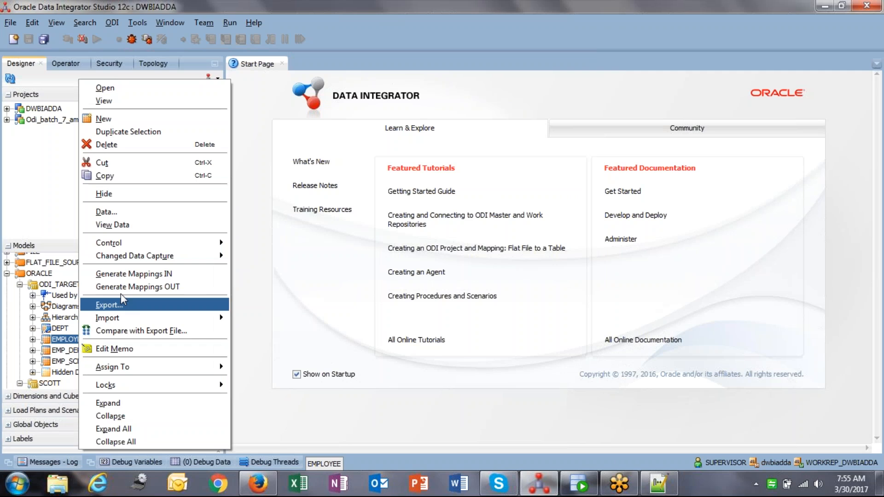
Open Generate Mappings OUT for the EMPLOYEE datastore and select only the m_test1 candidate for generation.
click(147, 286)
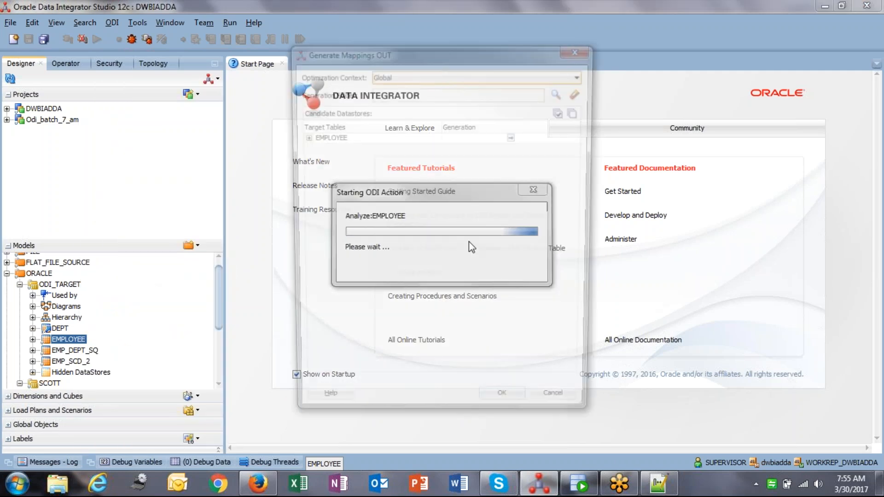
click(305, 138)
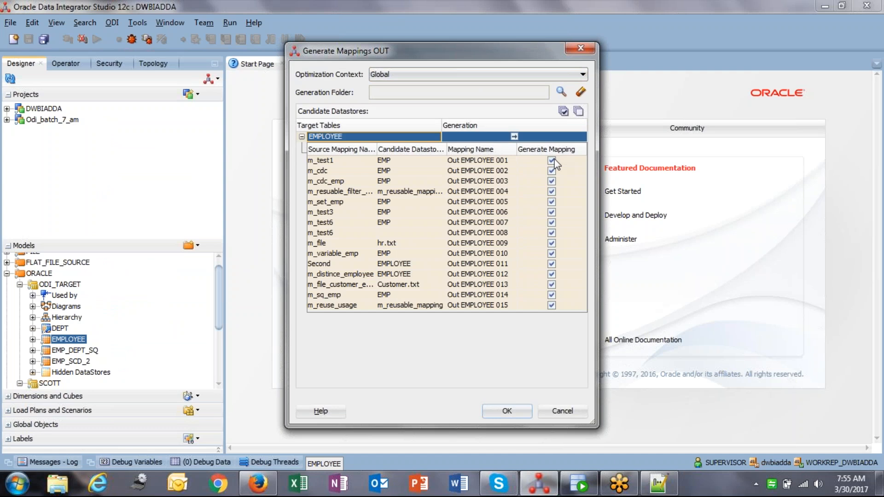
click(566, 113)
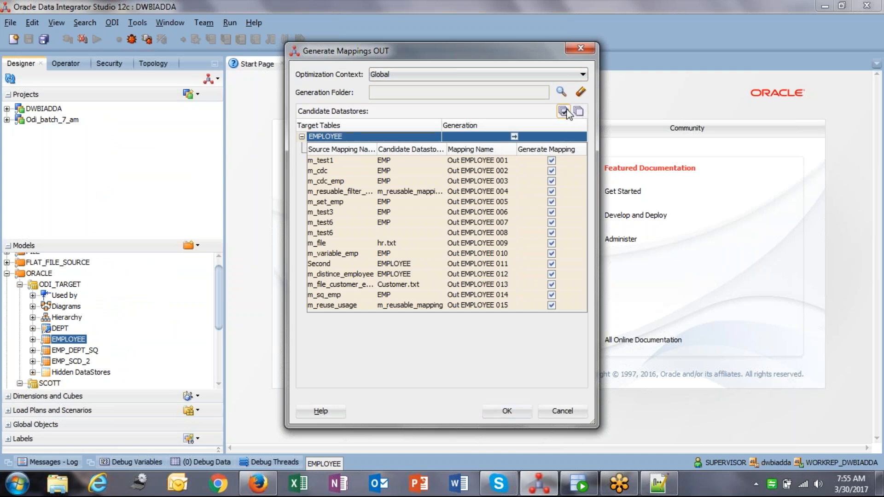
click(578, 112)
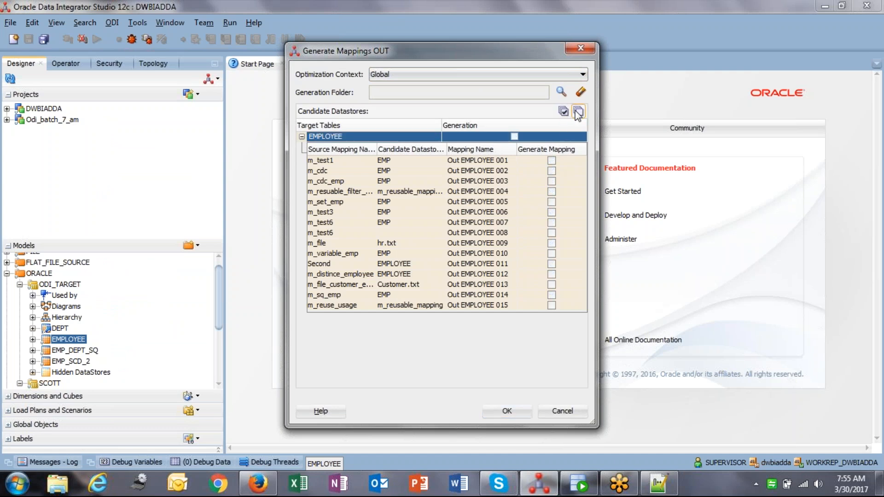
click(552, 160)
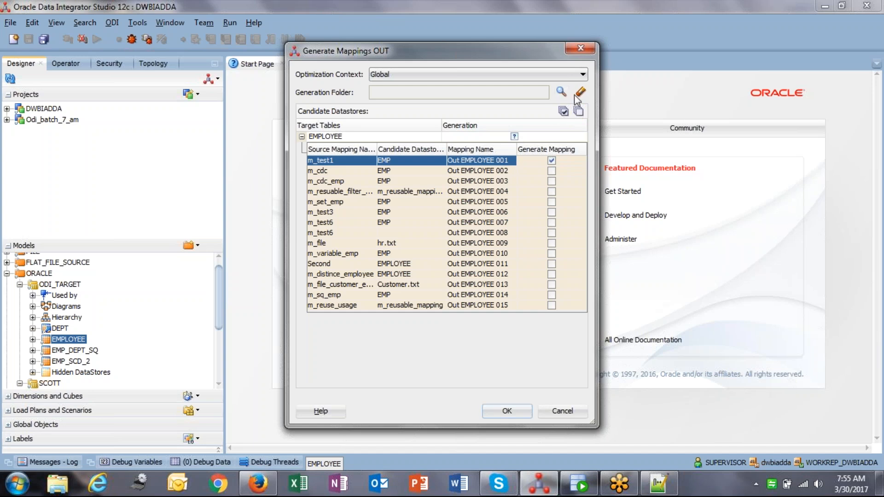
Set the generation folder to First Folder of the DWBIADDA project and generate the outgoing mapping for m_test1.
click(561, 91)
click(390, 179)
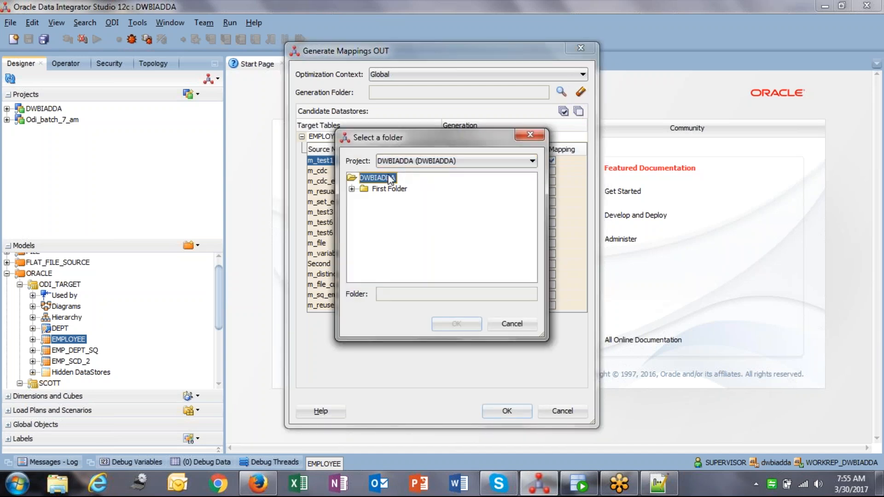
click(390, 192)
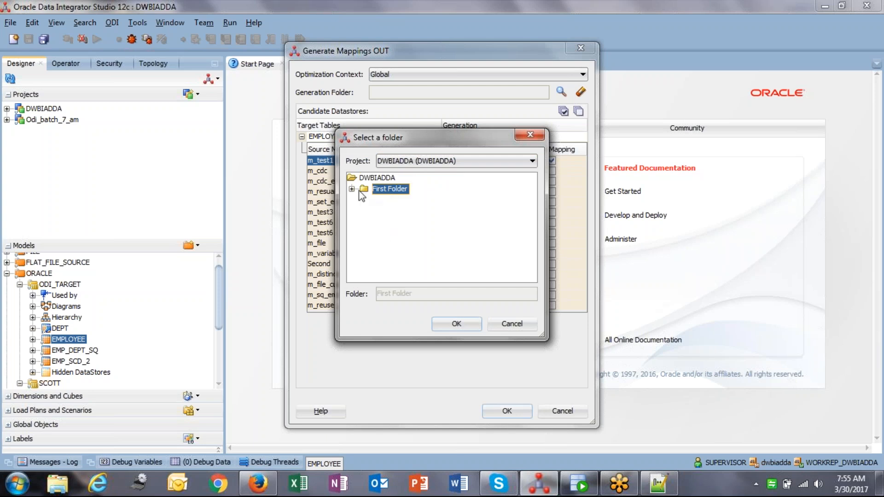
click(457, 324)
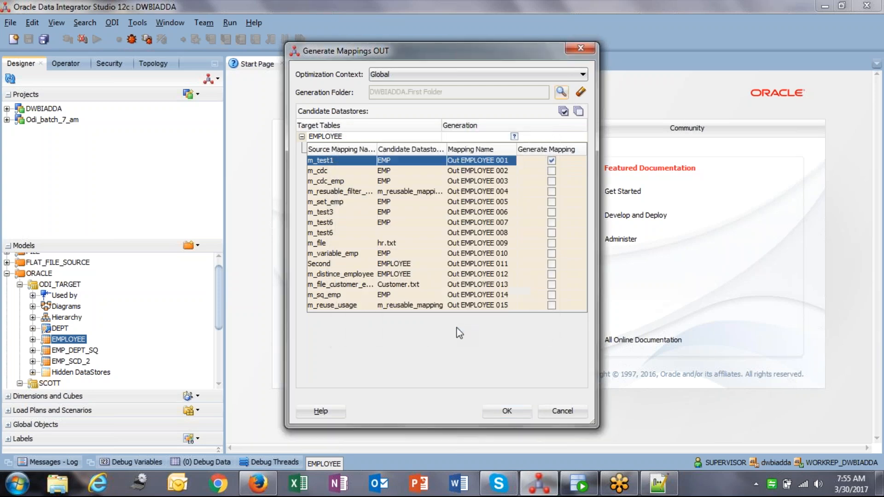
click(487, 412)
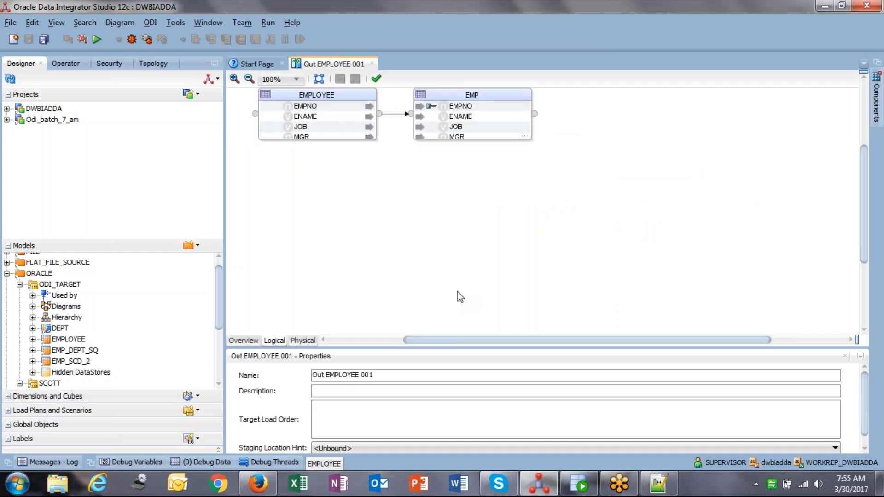
Space out the EMPLOYEE and EMP datastores in the generated mapping's logical diagram and align them horizontally.
drag(443, 337, 413, 270)
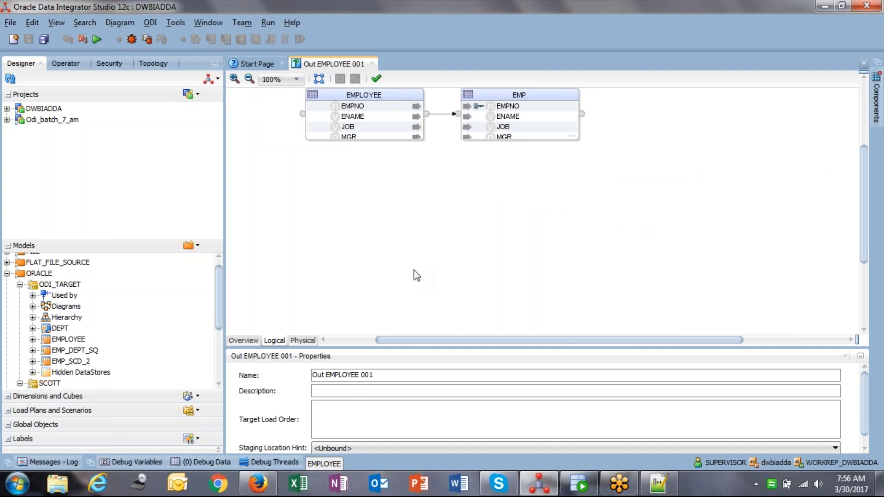
scroll(417, 275, up, 3)
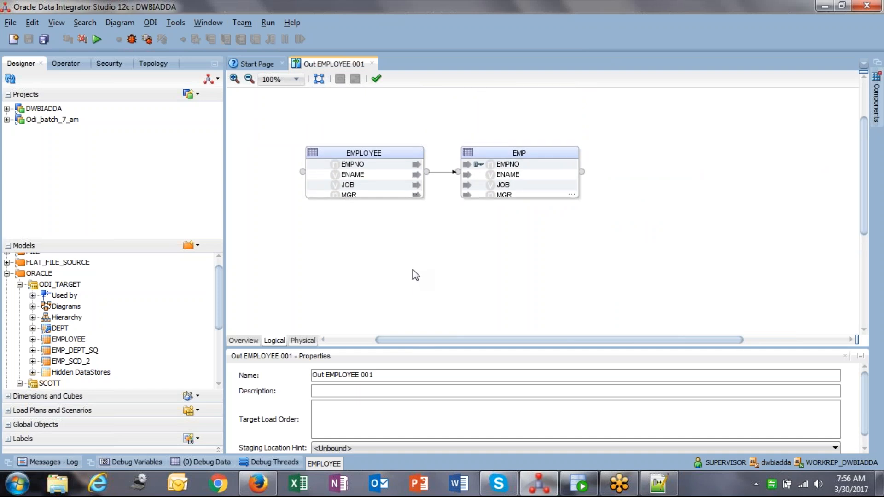
drag(505, 165, 586, 165)
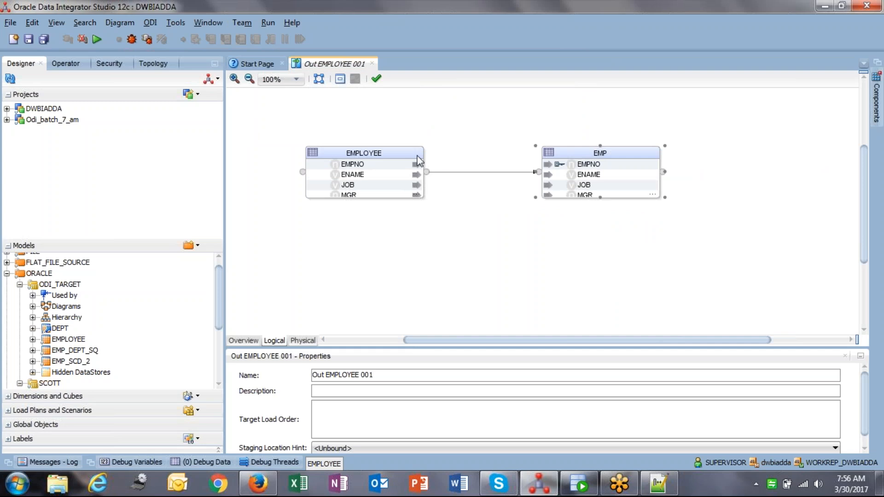
click(396, 156)
drag(390, 151, 364, 142)
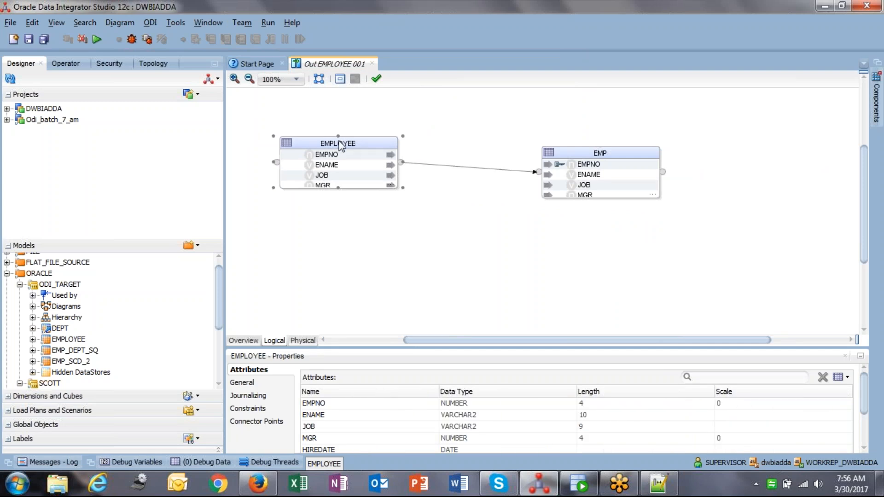
drag(583, 158, 563, 144)
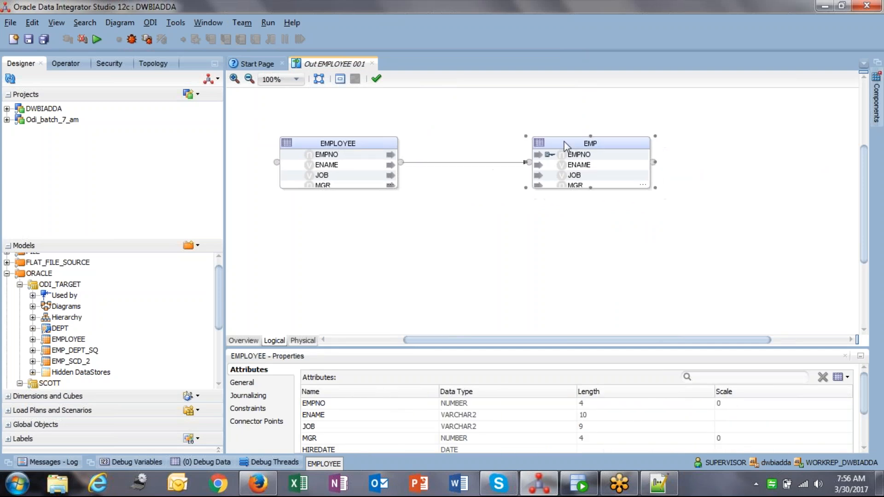
Locate the Out EMPLOYEE 001 mapping among the mappings of First Folder in the DWBIADDA project, and collapse the mappings list.
click(6, 108)
click(19, 119)
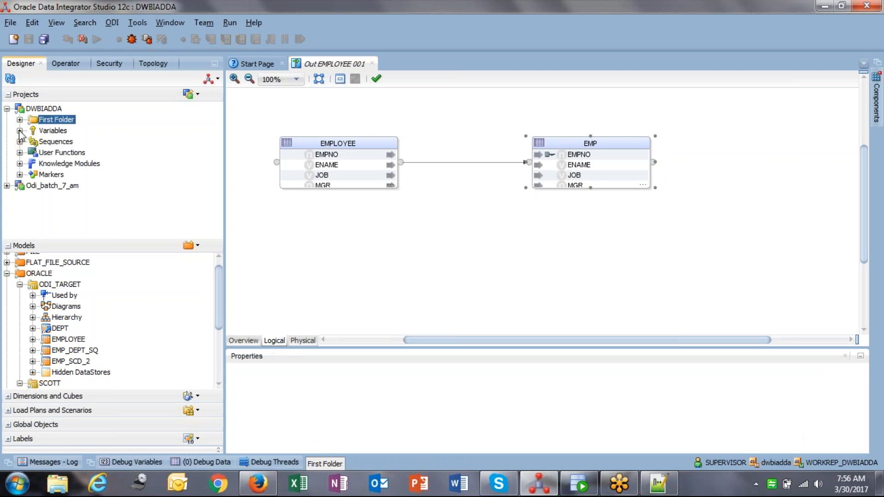
click(20, 120)
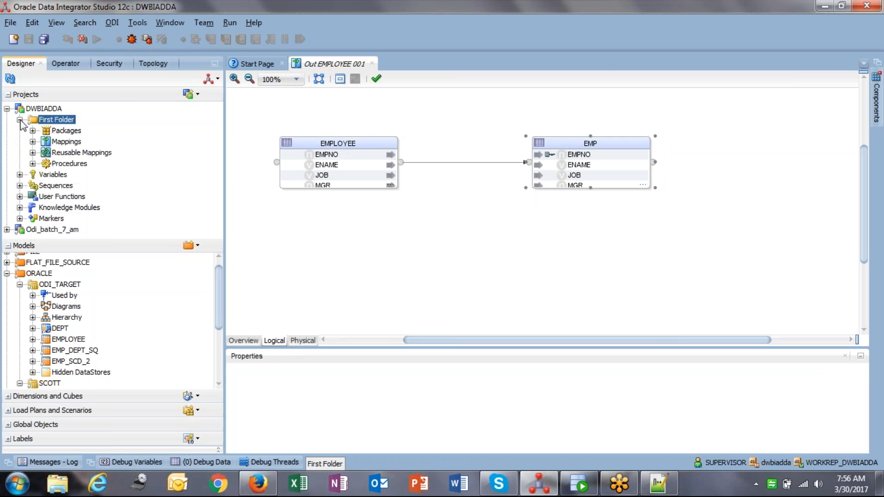
click(33, 142)
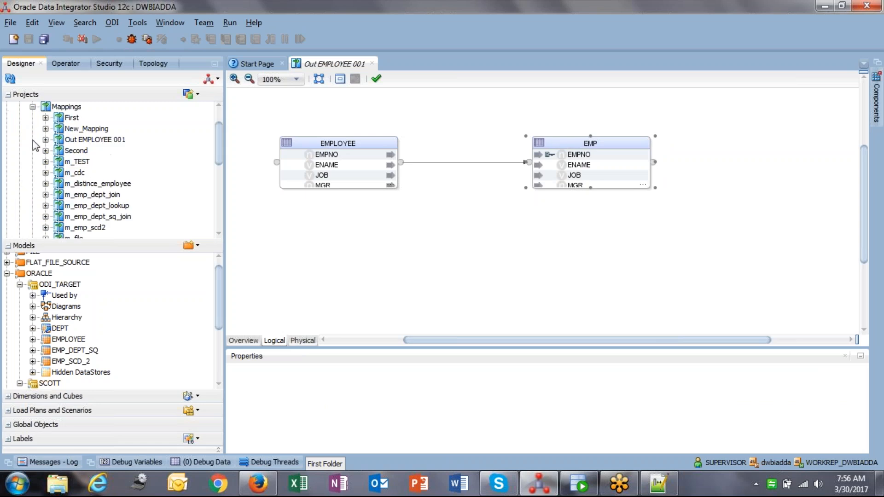
click(96, 140)
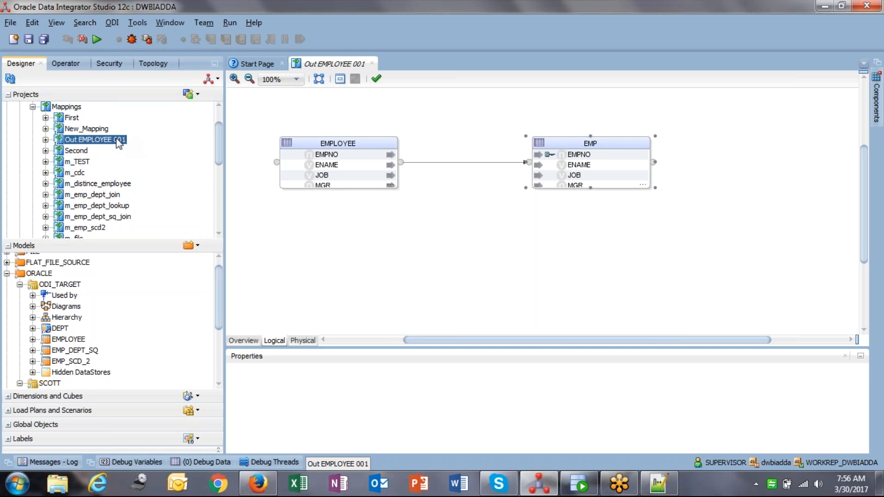
scroll(102, 148, up, 1)
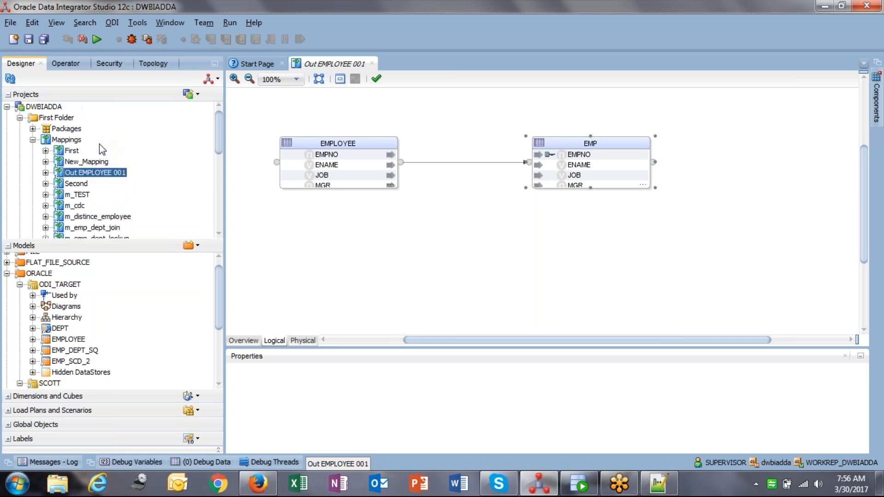
click(33, 140)
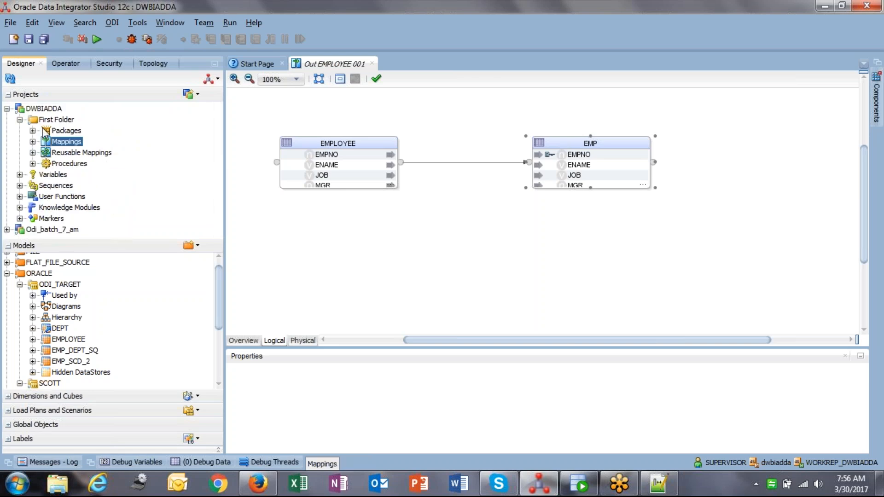
Create a new folder named Folder2 in the DWBIADDA project and save it.
right_click(67, 120)
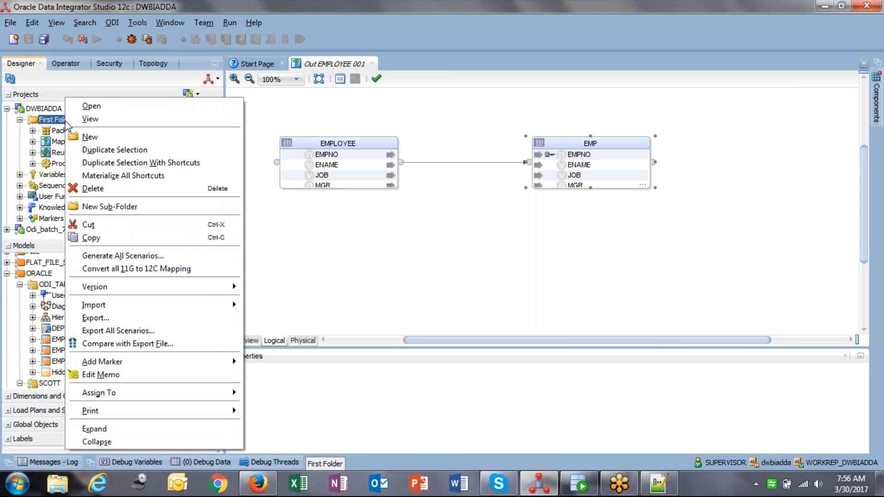
click(335, 229)
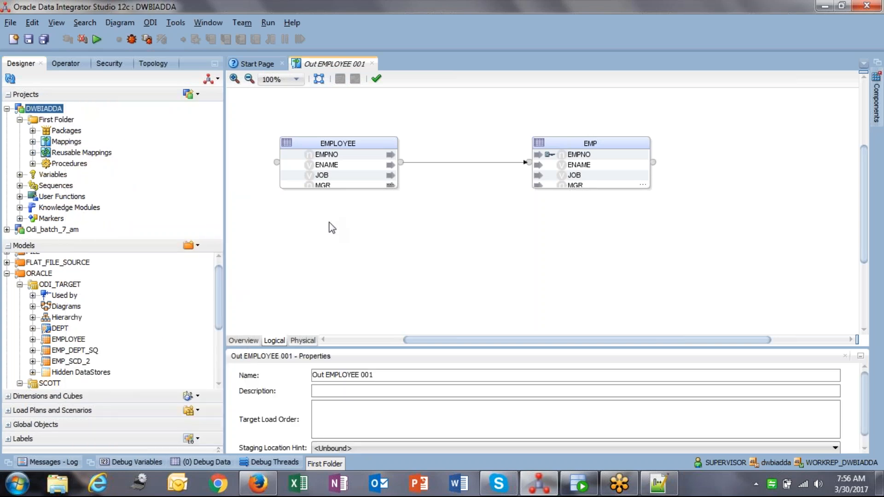
right_click(59, 113)
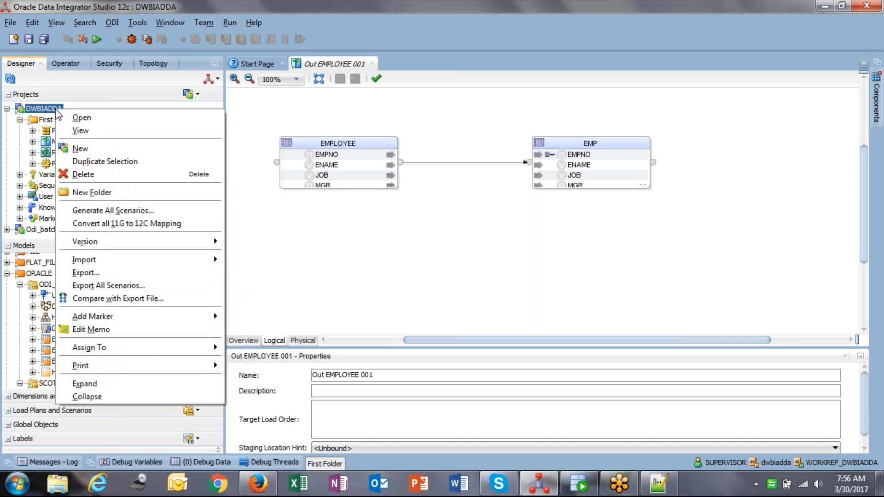
click(99, 193)
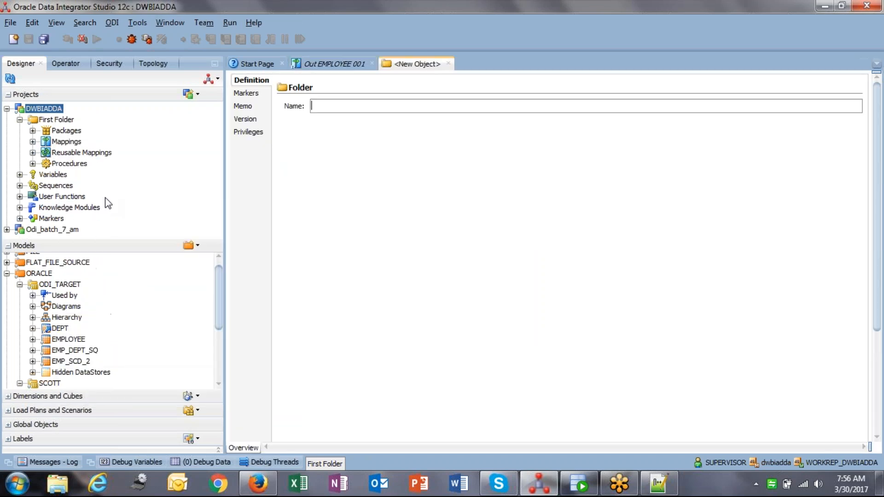
text(Folder2)
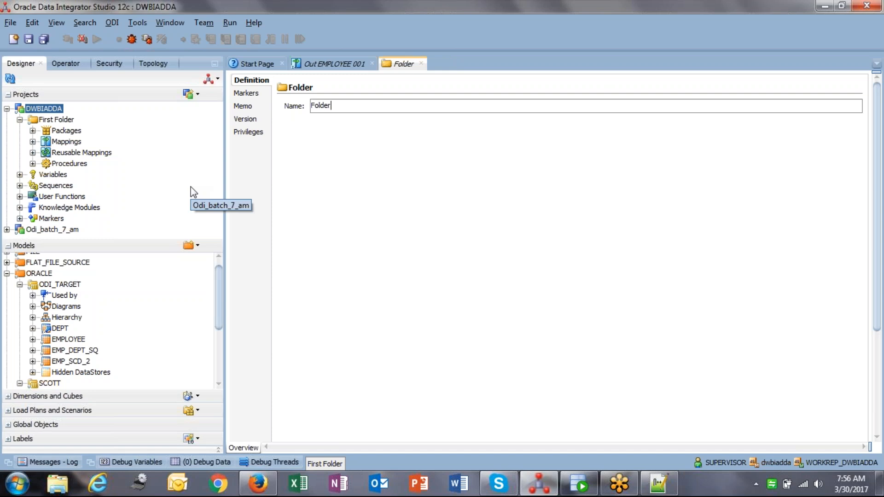
click(28, 40)
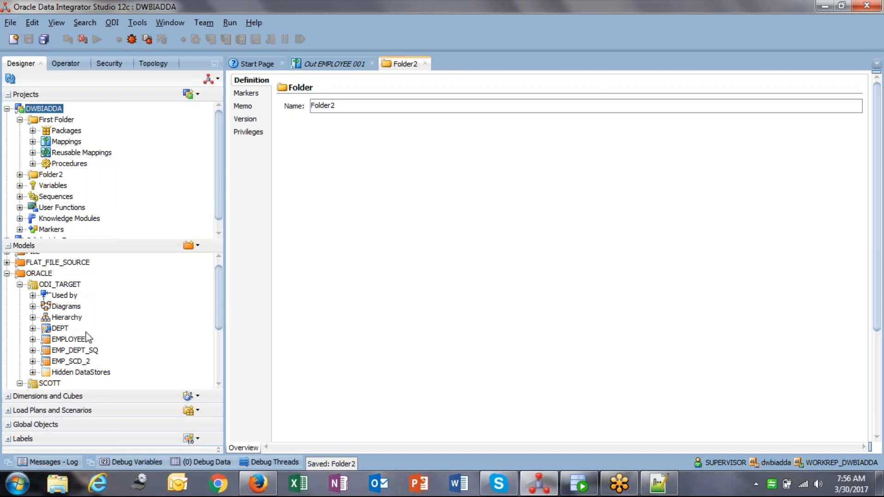
Open Generate Mappings OUT for the EMPLOYEE datastore again and select only the m_cdc candidate for generation.
right_click(66, 343)
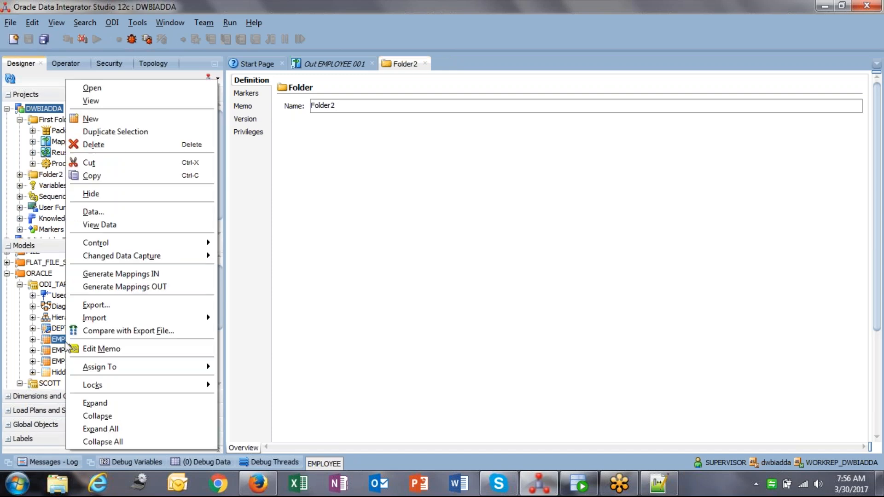
click(157, 288)
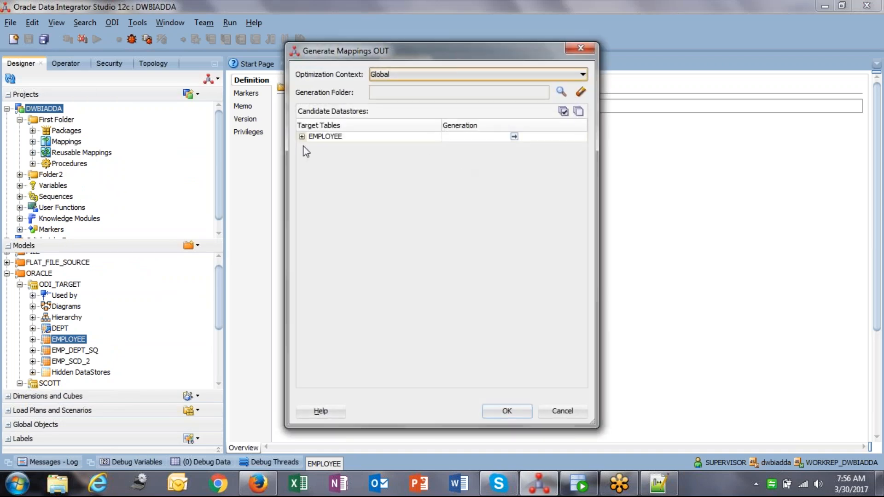
double_click(313, 137)
click(578, 111)
click(551, 171)
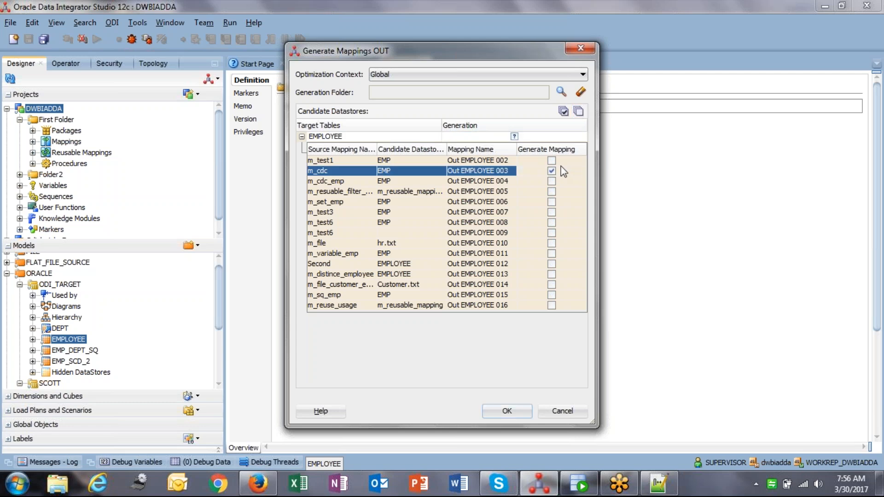
Set the generation folder to Folder2 of the DWBIADDA project and generate the outgoing mapping for m_cdc.
click(561, 91)
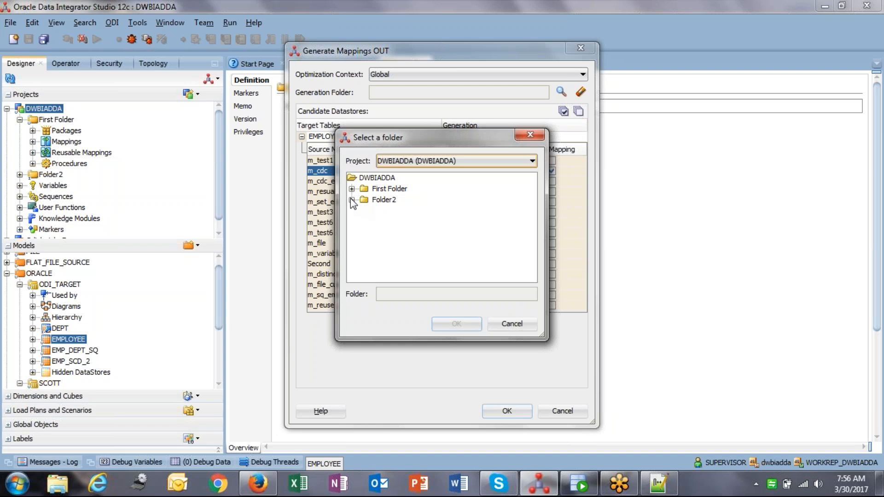
click(366, 200)
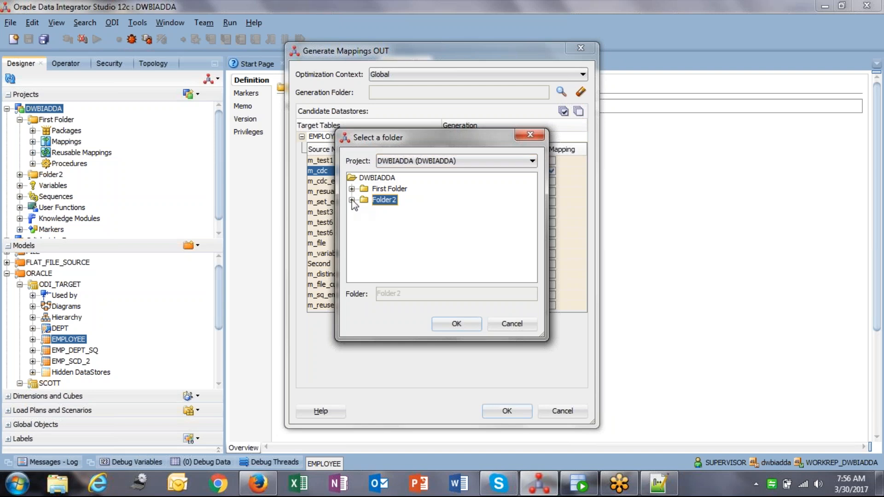
click(460, 326)
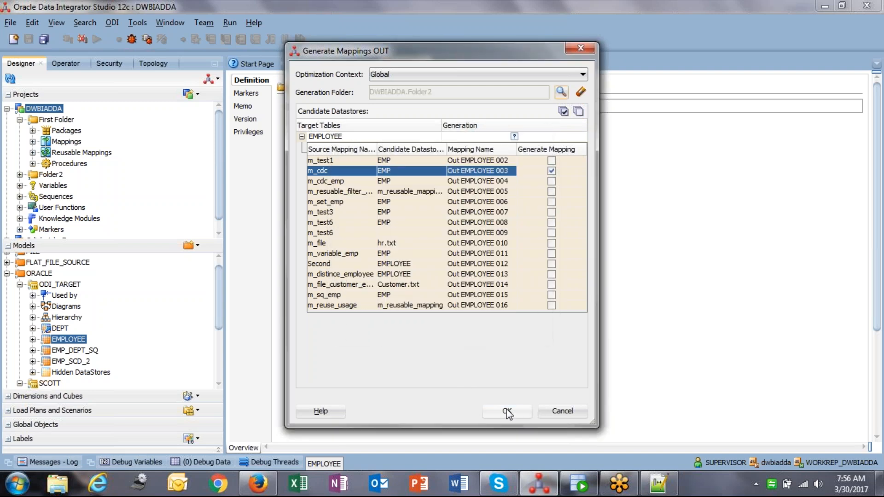
click(507, 411)
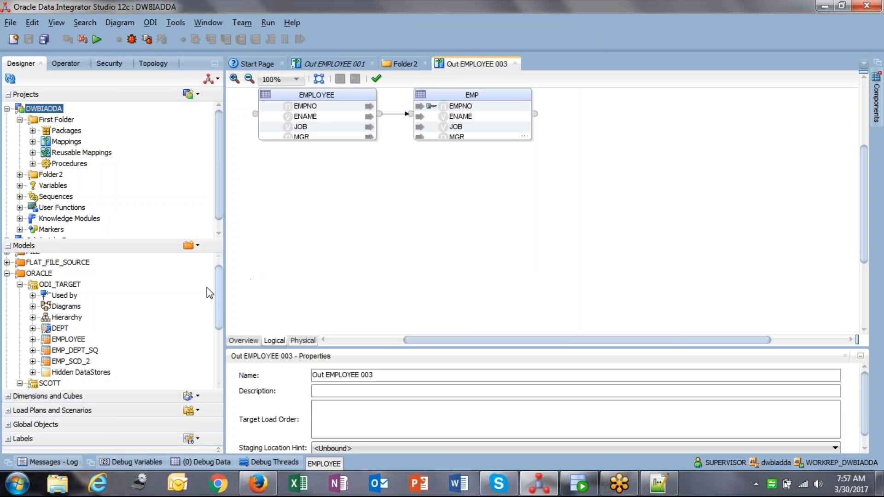
Locate the Out EMPLOYEE 003 mapping among the mappings of Folder2 in the DWBIADDA project.
click(19, 175)
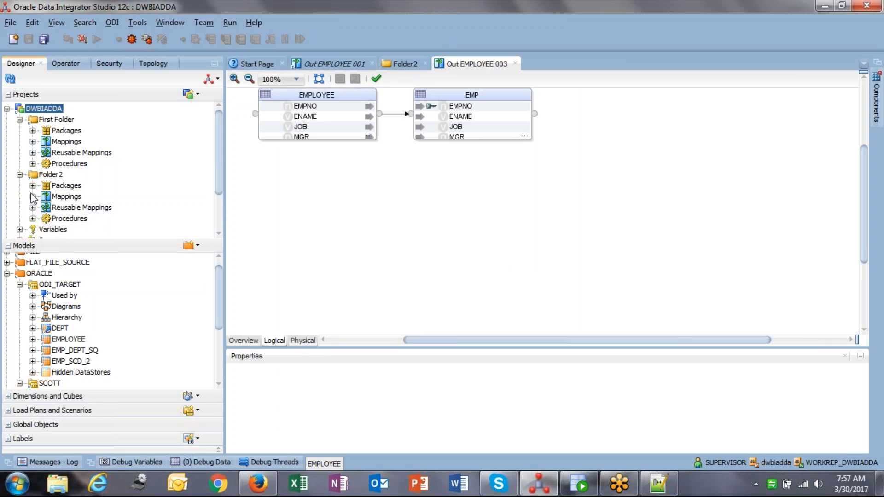
click(32, 197)
click(84, 190)
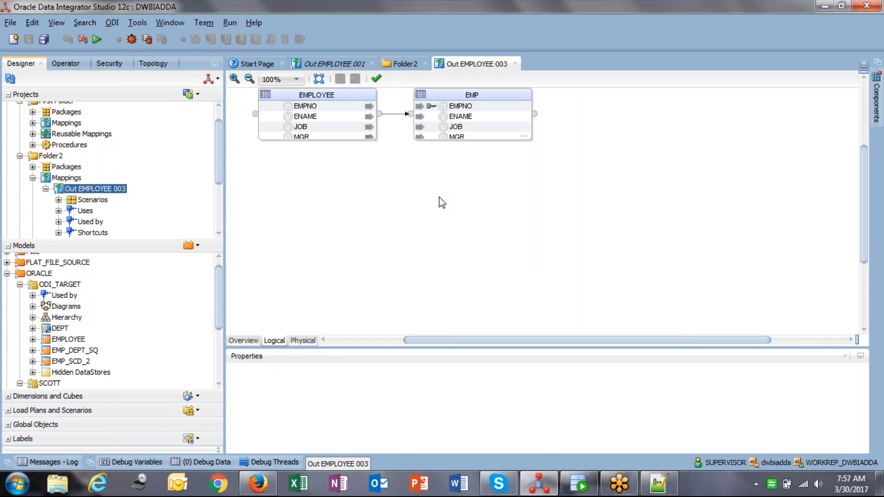
Close the Out EMPLOYEE 003 and Folder2 editors, and close Out EMPLOYEE 001 without saving its changes.
drag(437, 339, 405, 340)
scroll(438, 259, up, 3)
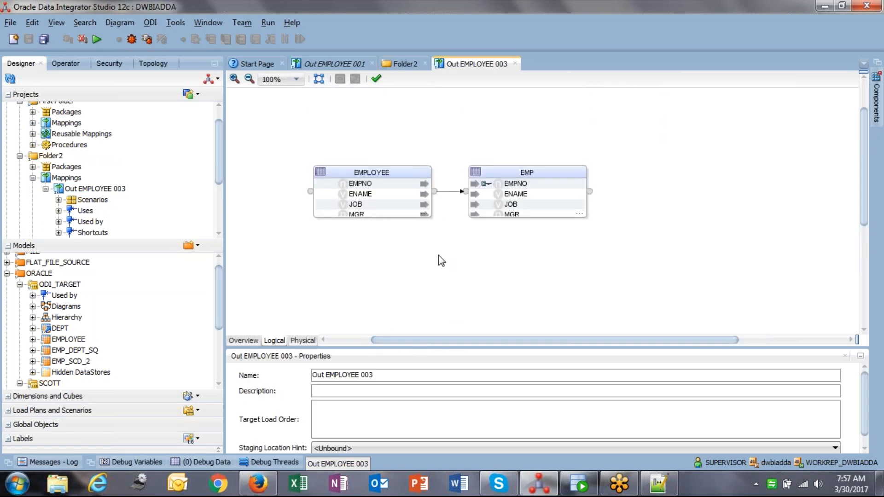
click(515, 63)
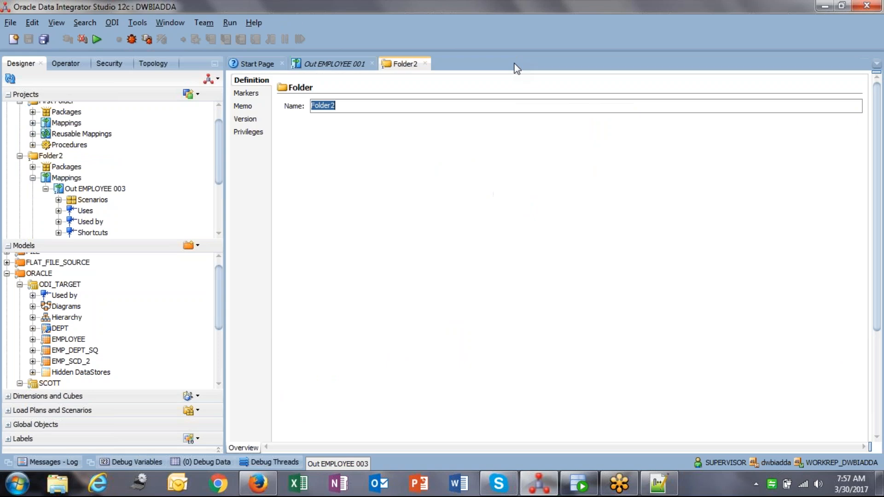
click(427, 64)
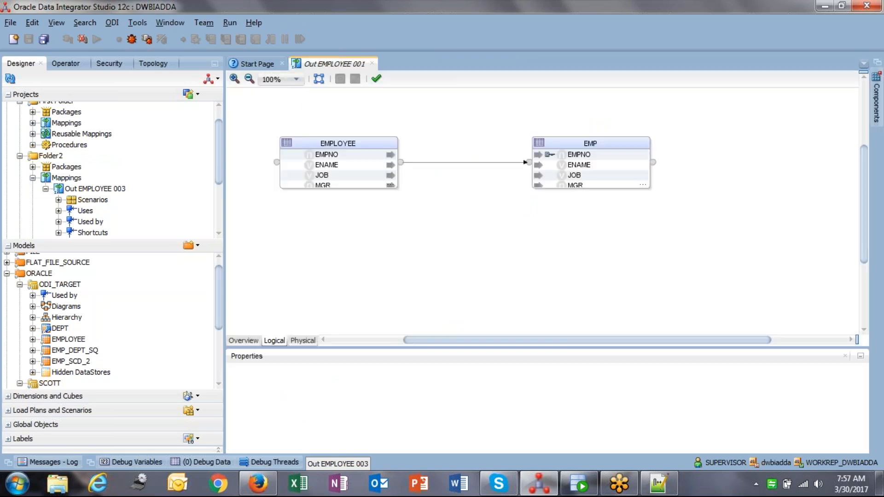
click(372, 65)
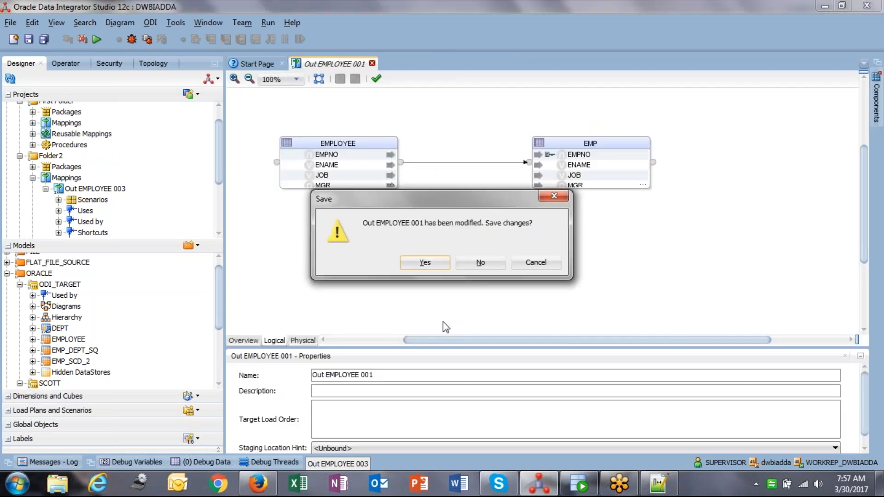
click(483, 263)
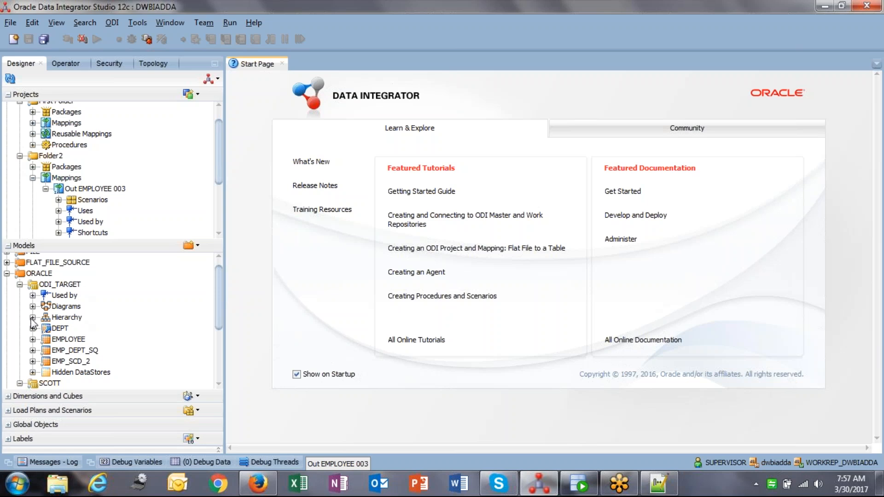
Collapse the ODI_TARGET model and expand the EMP datastore of the SCOTT model.
click(19, 285)
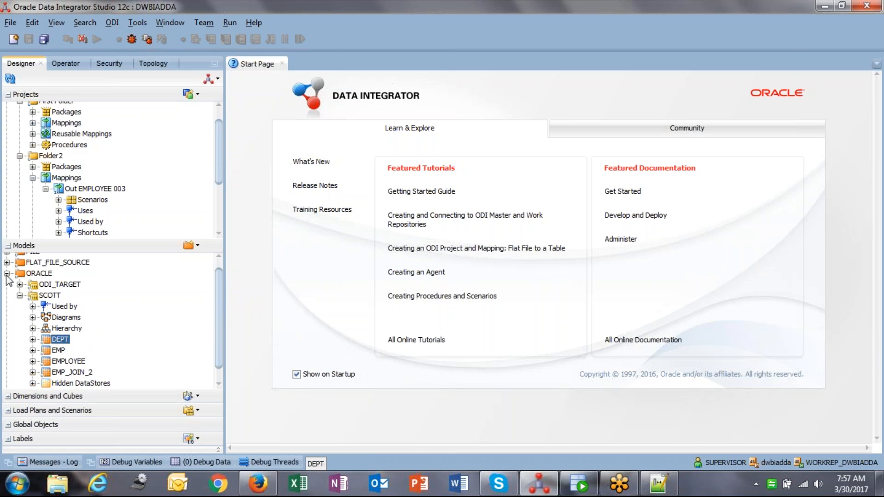
click(7, 280)
click(7, 282)
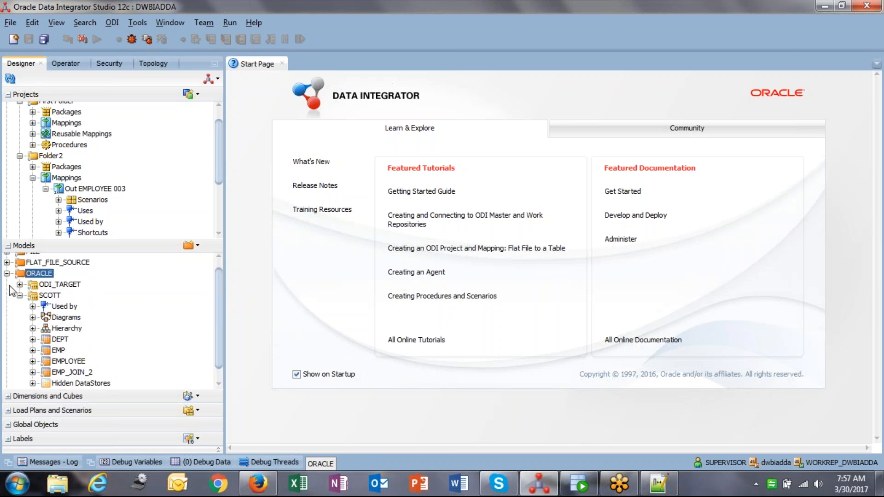
scroll(49, 346, down, 1)
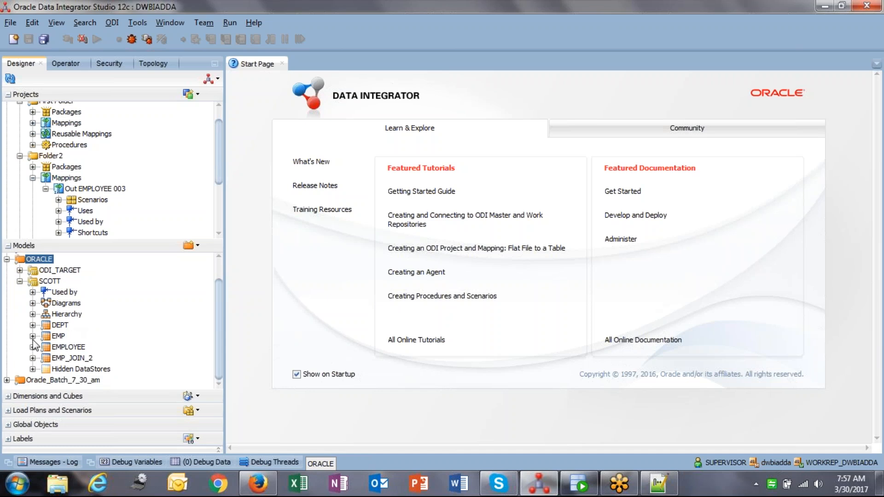
click(32, 336)
scroll(55, 295, down, 1)
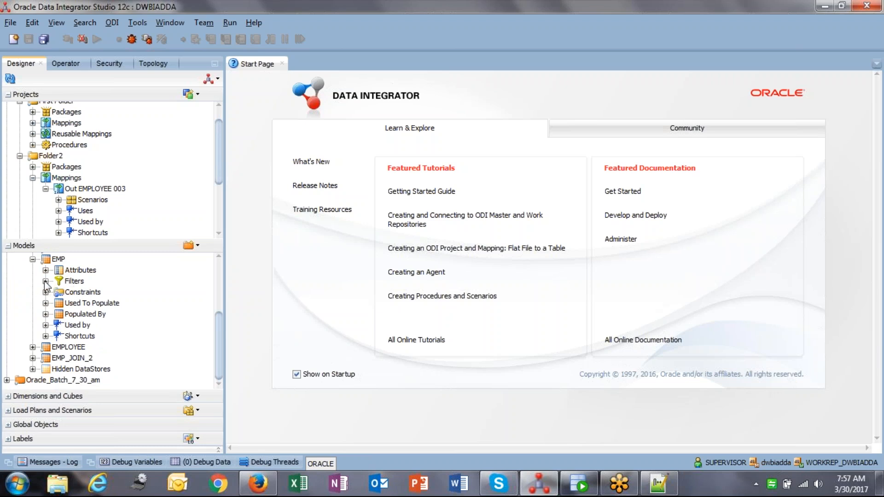
Create a new filter on the SCOTT model's EMP datastore and name it SAL.
click(72, 282)
right_click(72, 282)
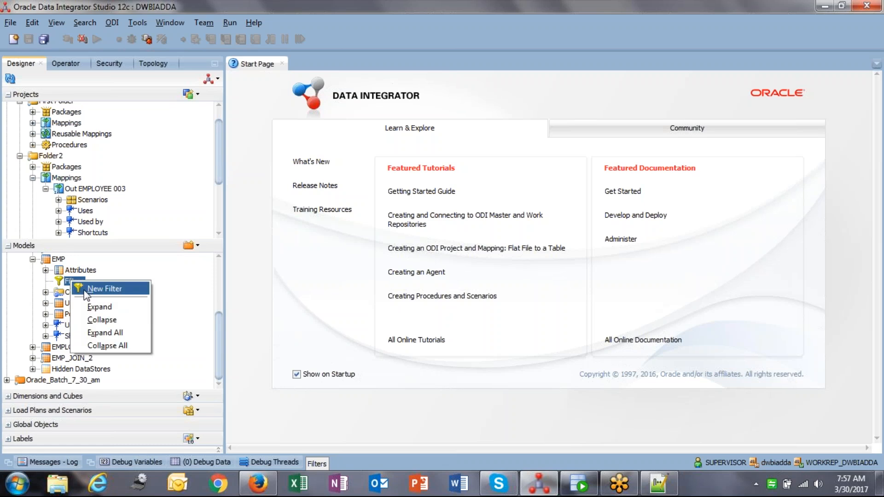
click(86, 288)
click(342, 110)
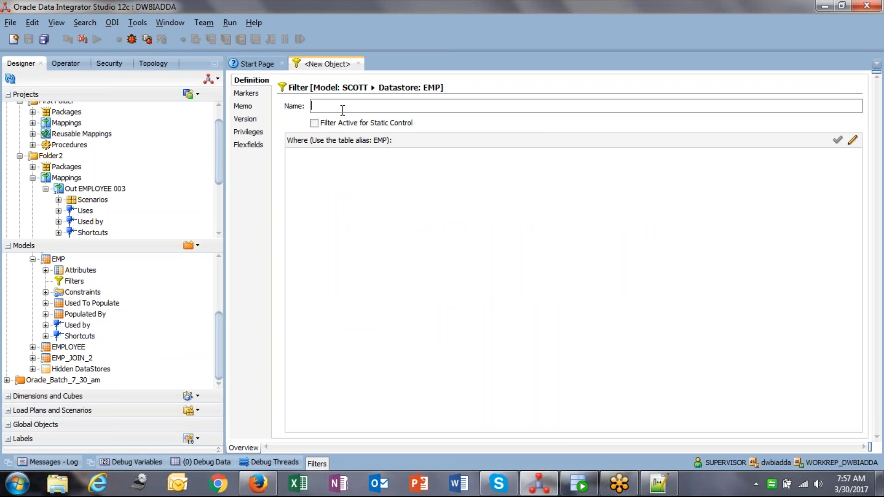
text(SAL)
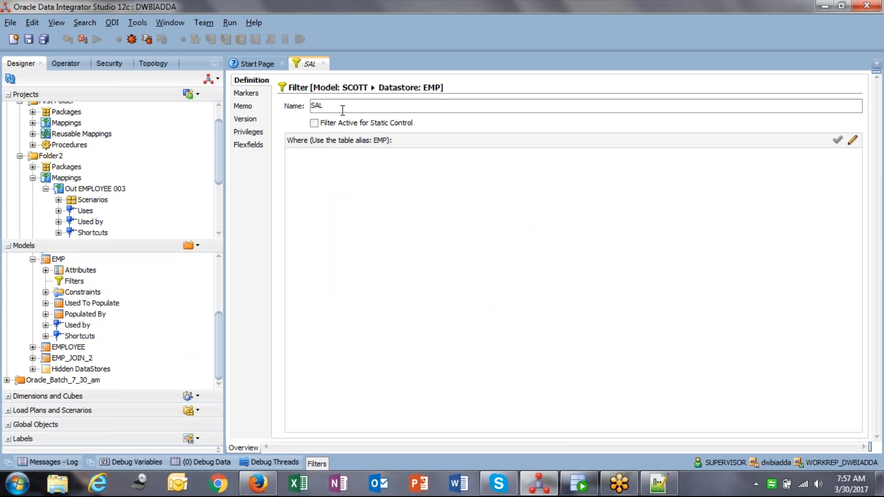
Set the SAL filter's Where condition to SAL > 2000, check the expression and save the filter.
click(571, 209)
text(SAL > 2000)
click(836, 141)
click(540, 261)
click(30, 40)
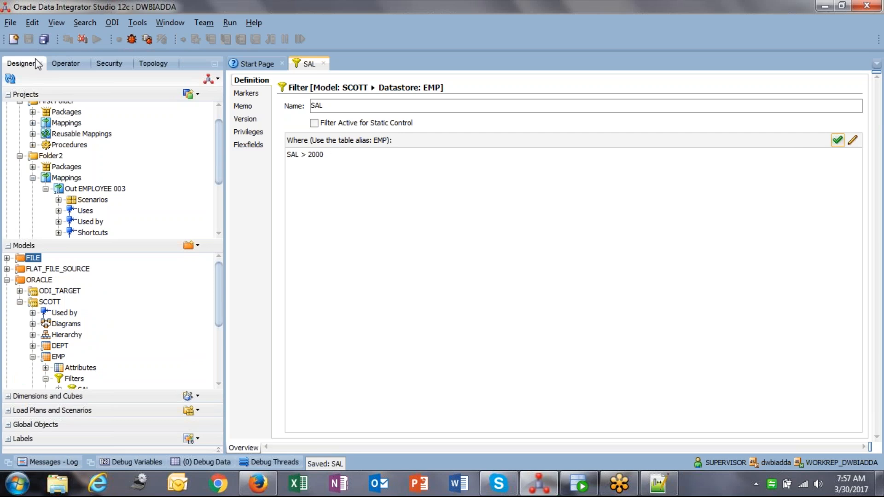
Examine the saved SAL filter of the EMP datastore, including its Where condition and static control option.
click(75, 326)
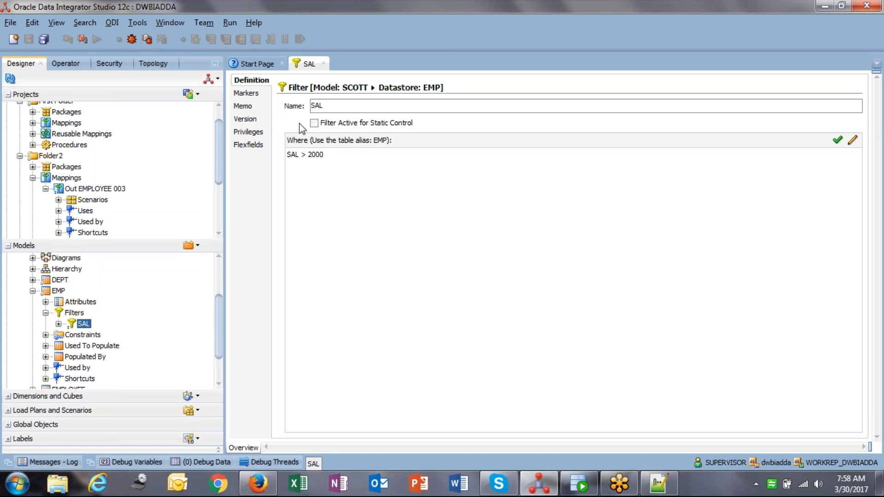
click(383, 174)
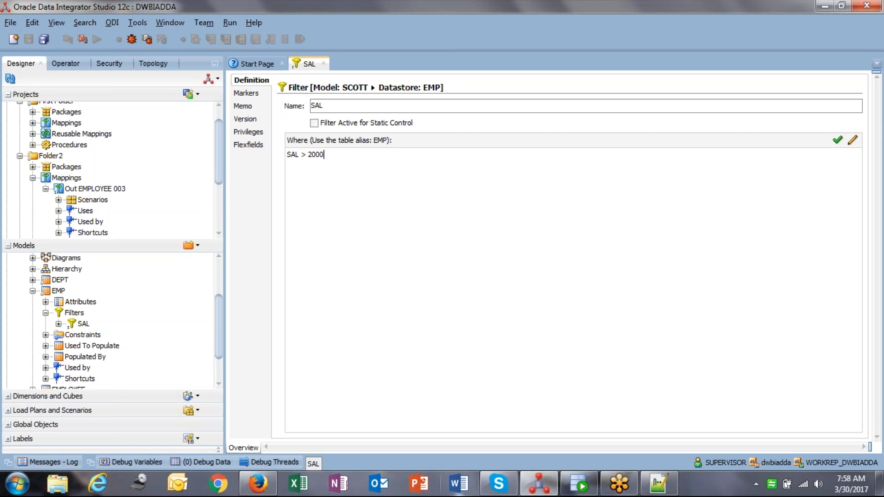
key(ctrl+a)
click(360, 176)
key(ctrl+a)
click(392, 176)
key(ctrl+a)
click(389, 175)
key(ctrl+a)
click(370, 157)
Switch to Notepad++ and replace the contents of the new 5 note with the lines FLOW and STATIC.
click(659, 483)
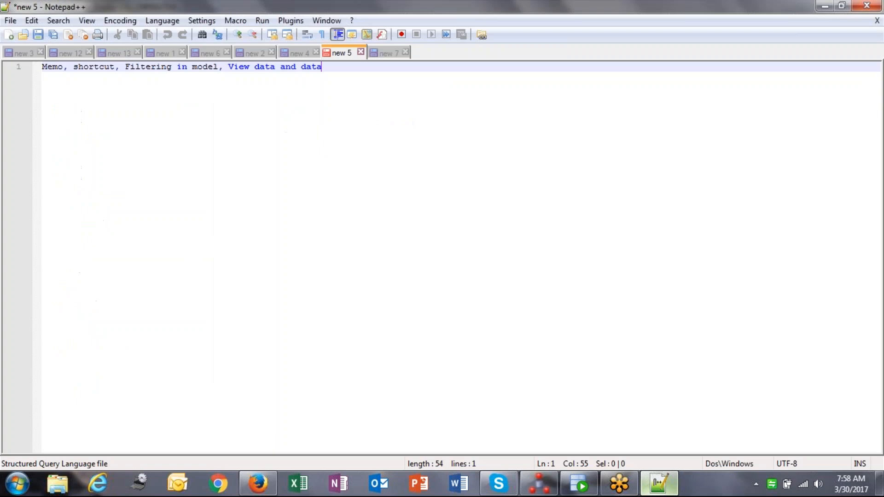
key(ctrl+a)
key(Delete)
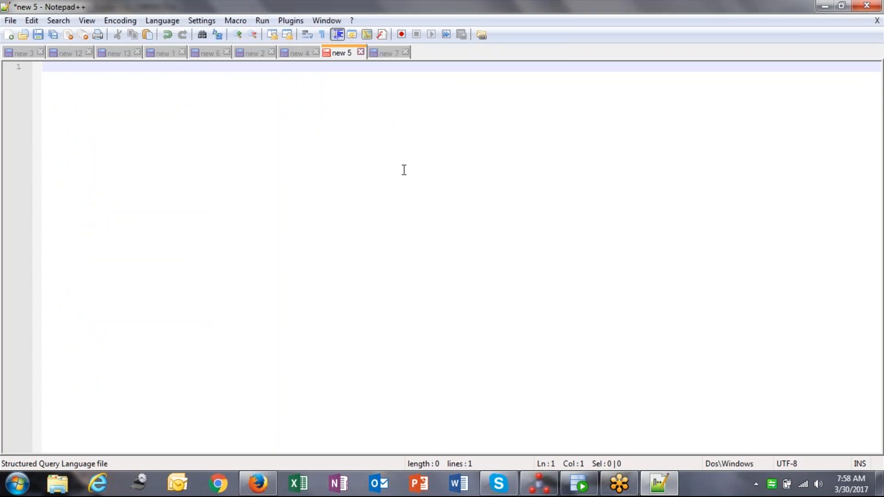
key(Return)
text(FLOW)
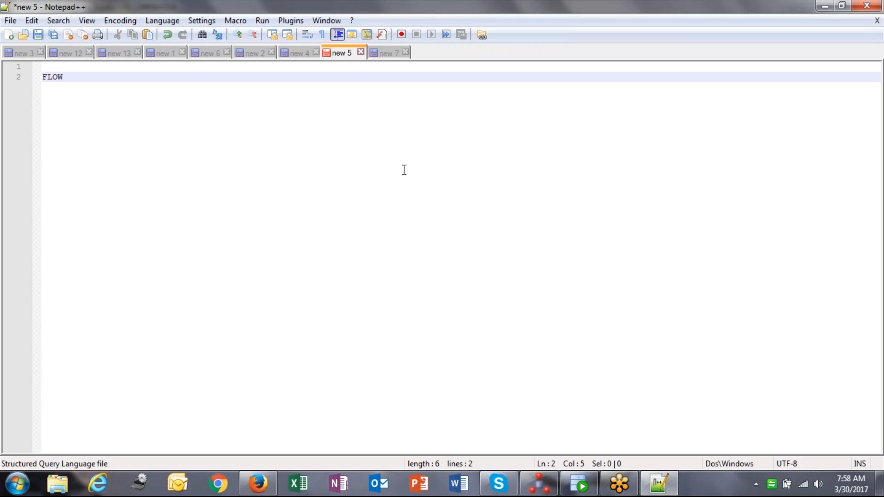
key(Return)
text(ST)
text(ATIC)
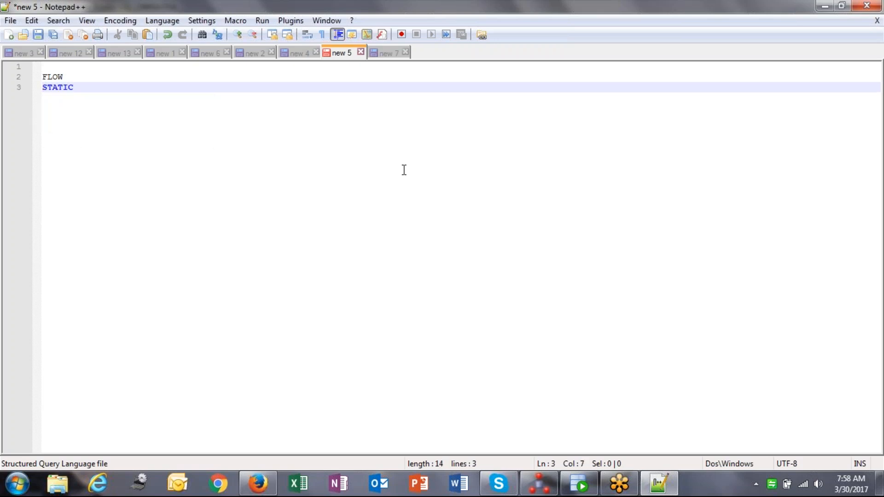
Annotate the FLOW line with "--- I$" and the STATIC line with "--- PRIOR TO LOADING".
key(Up)
text(---)
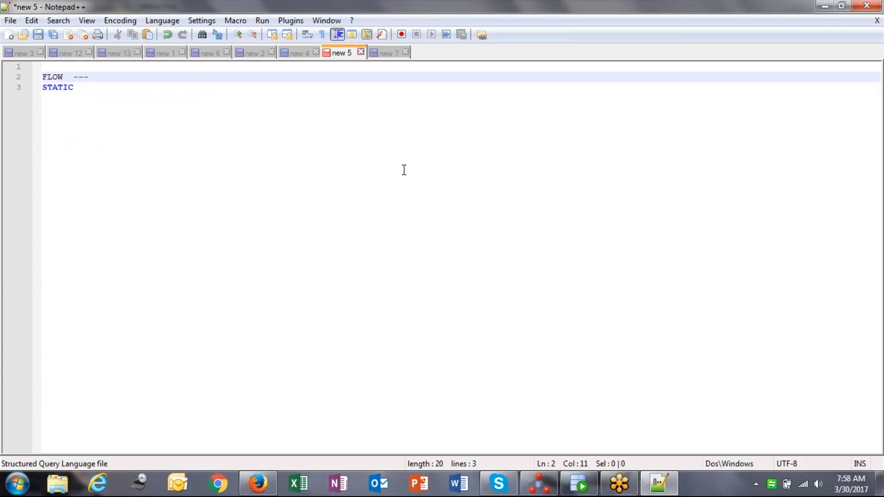
text( I$)
key(Left)
key(Left)
key(Down)
text(--- )
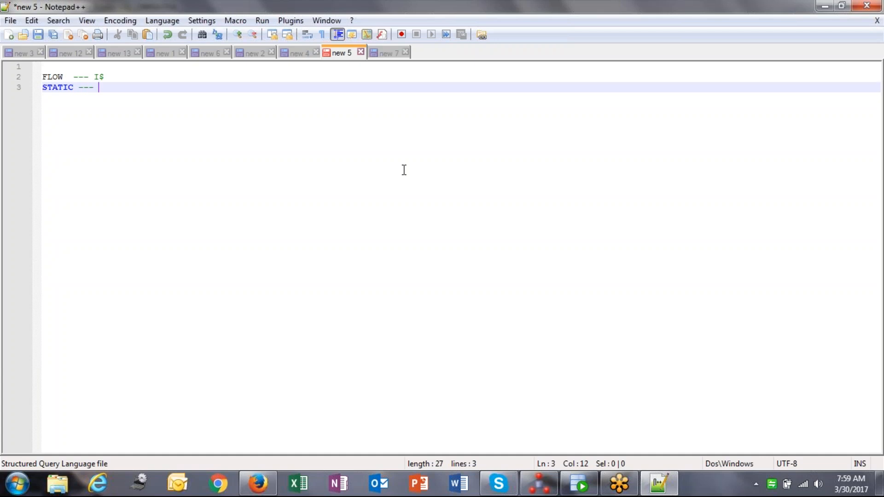
text(PRIOR)
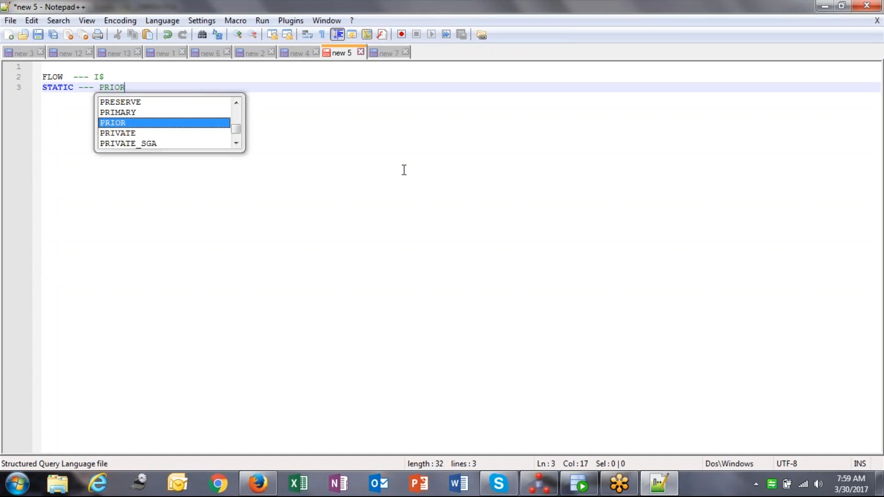
text( TO LOADING)
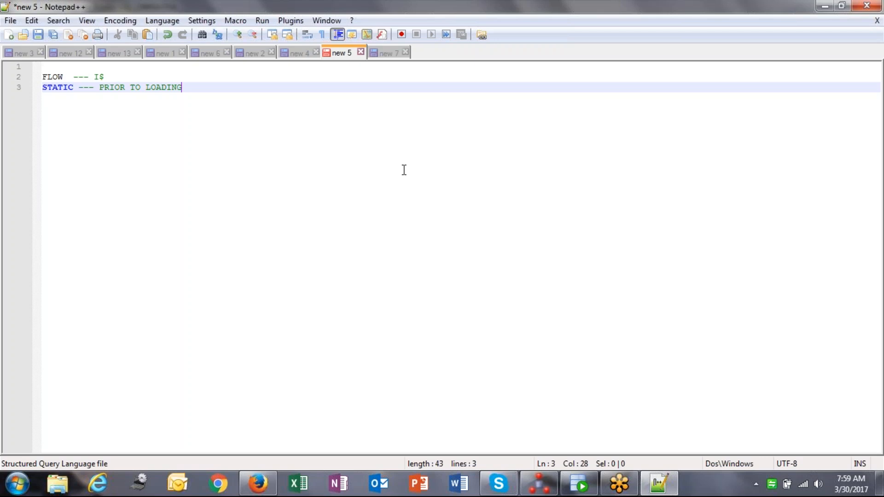
Compare the FLOW and STATIC notes, highlighting I$ and PRIOR TO LOADING in turn.
double_click(97, 77)
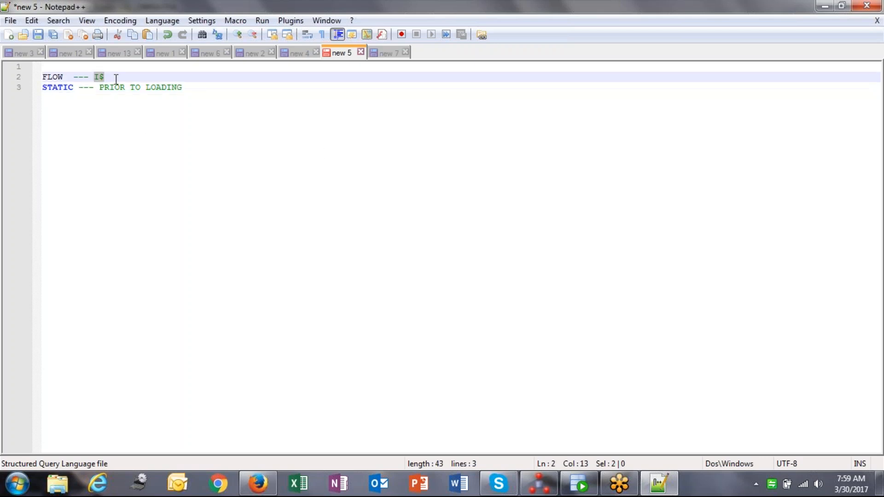
drag(99, 87, 181, 89)
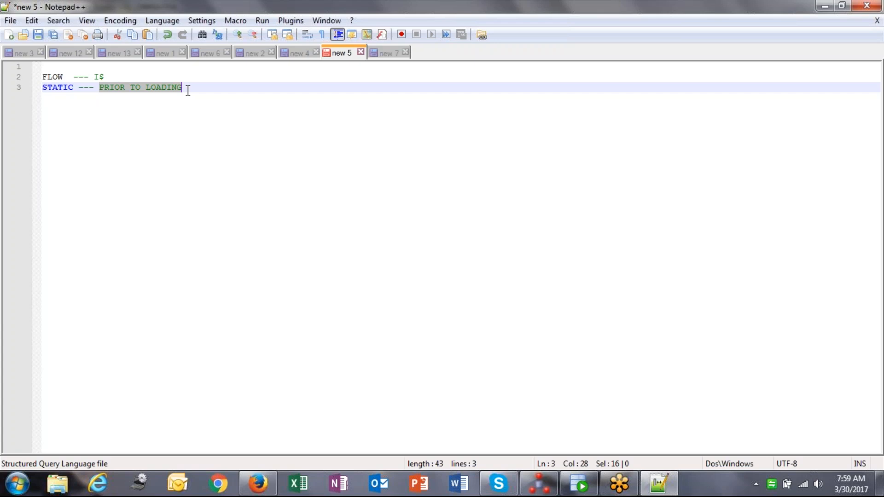
click(188, 90)
click(153, 76)
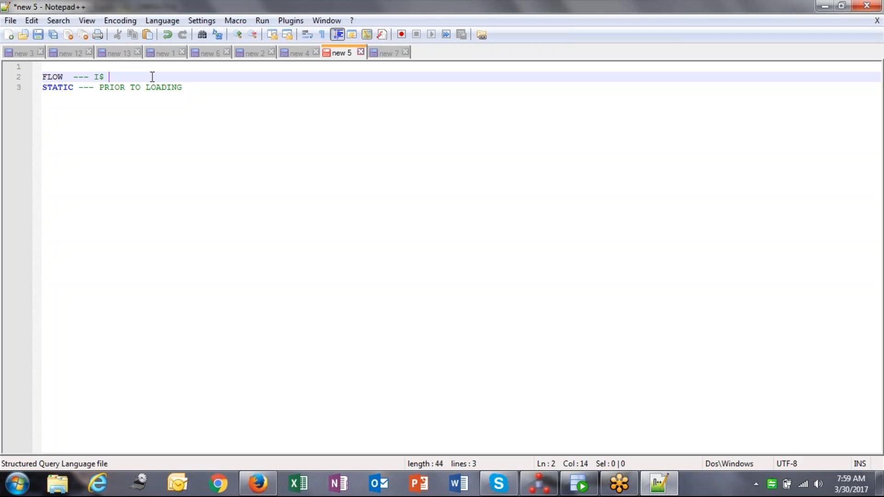
drag(99, 87, 184, 88)
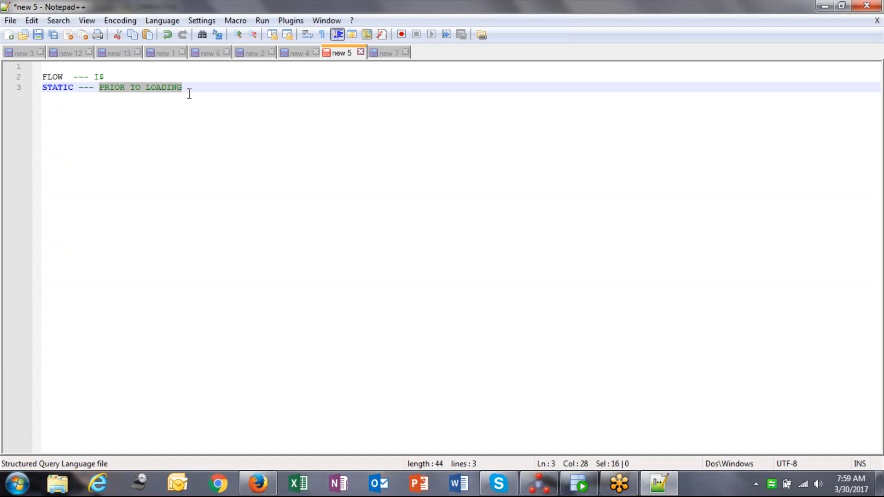
drag(98, 88, 203, 89)
click(94, 77)
click(99, 88)
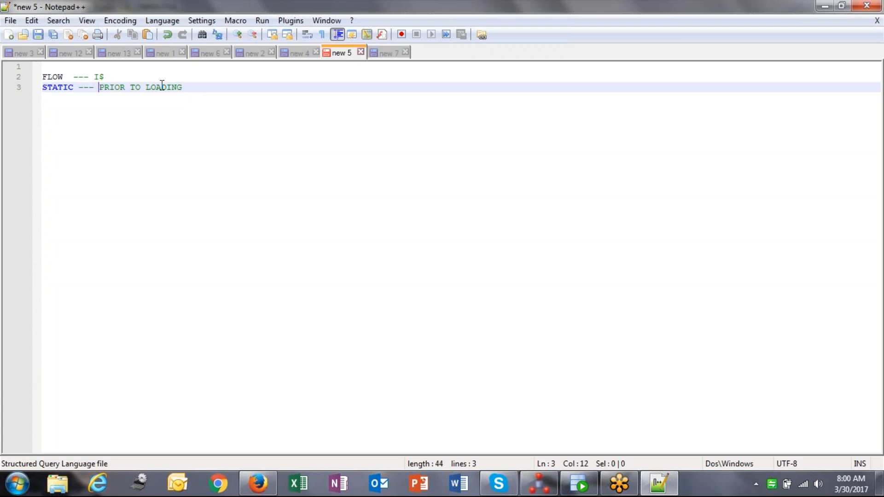
shift+click(195, 88)
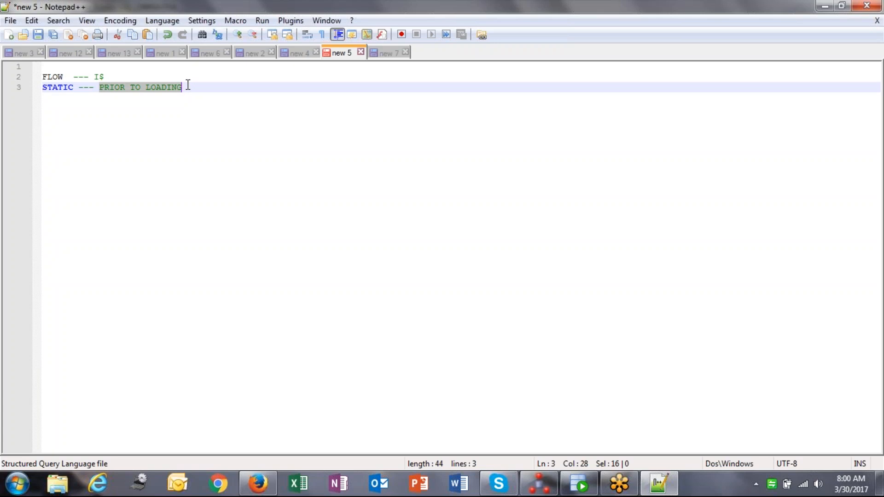
click(188, 86)
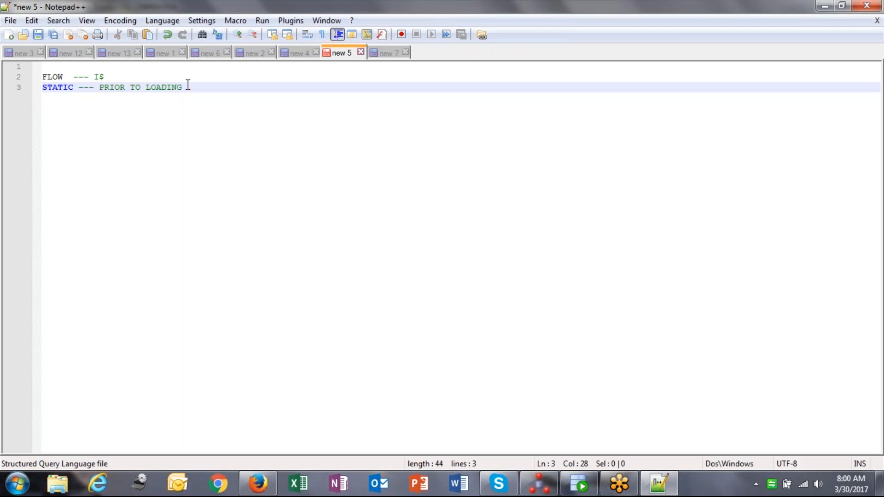
drag(95, 77, 111, 78)
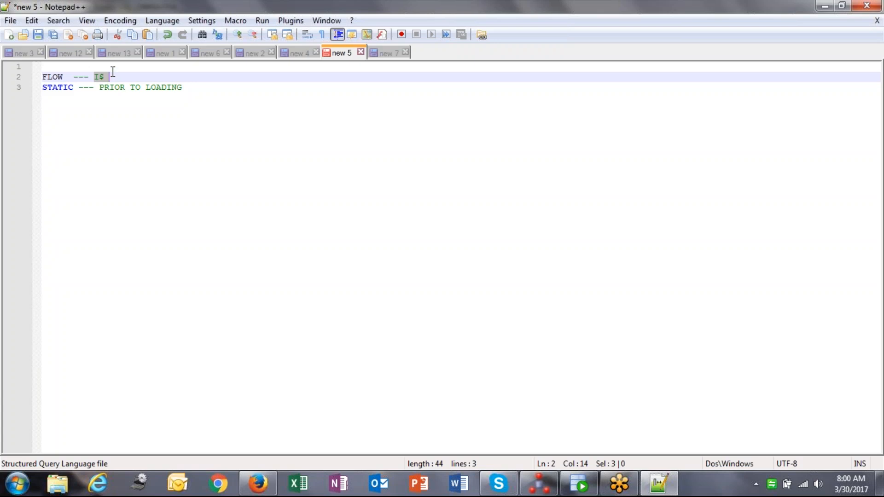
click(99, 87)
key(shift+End)
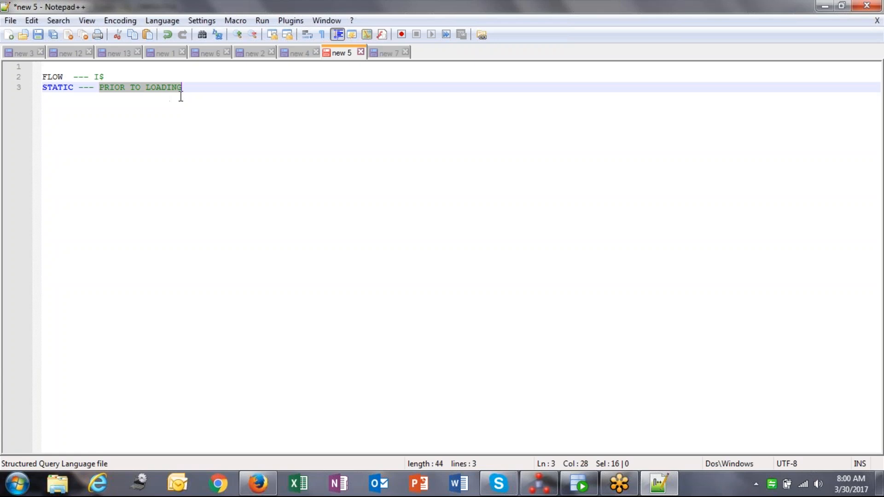
click(195, 88)
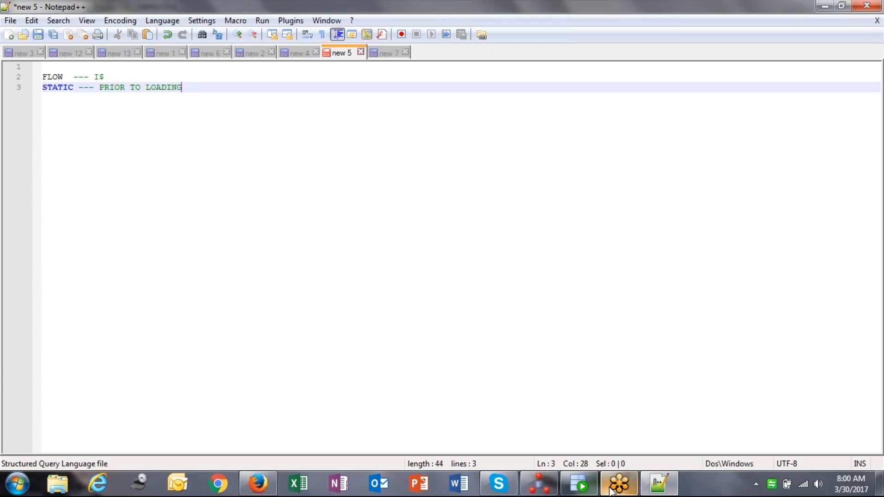
Return to Oracle Data Integrator Studio, review the SAL filter's Where condition, and select the EMP datastore.
click(554, 477)
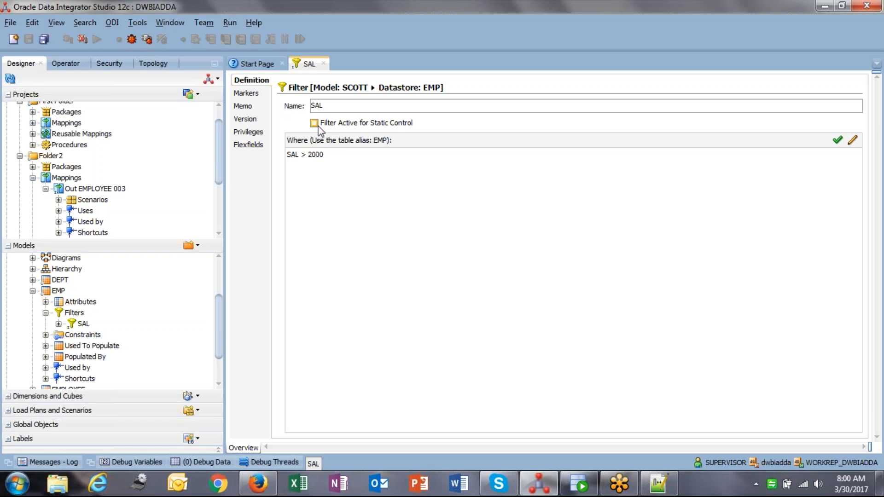
triple_click(346, 164)
click(364, 164)
triple_click(366, 157)
click(366, 157)
drag(391, 162, 283, 145)
click(469, 332)
click(56, 293)
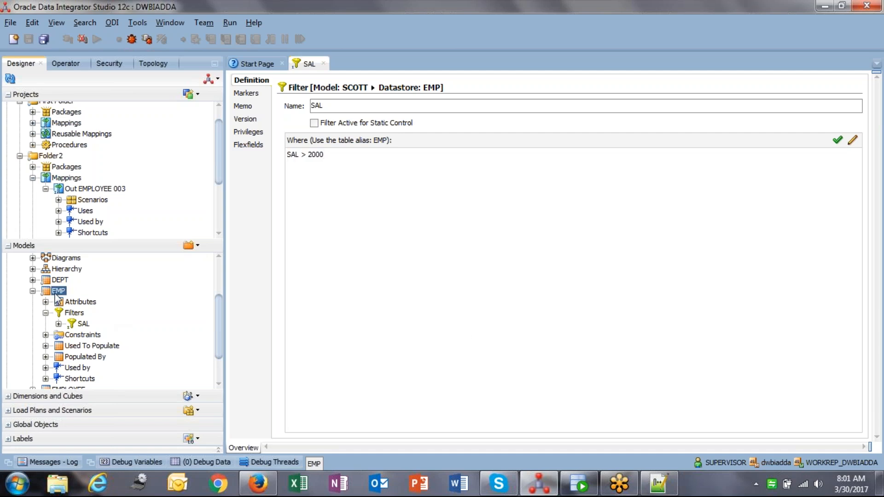
Activate the SAL filter on the EMP datastore for static control.
drag(404, 164, 284, 147)
click(358, 166)
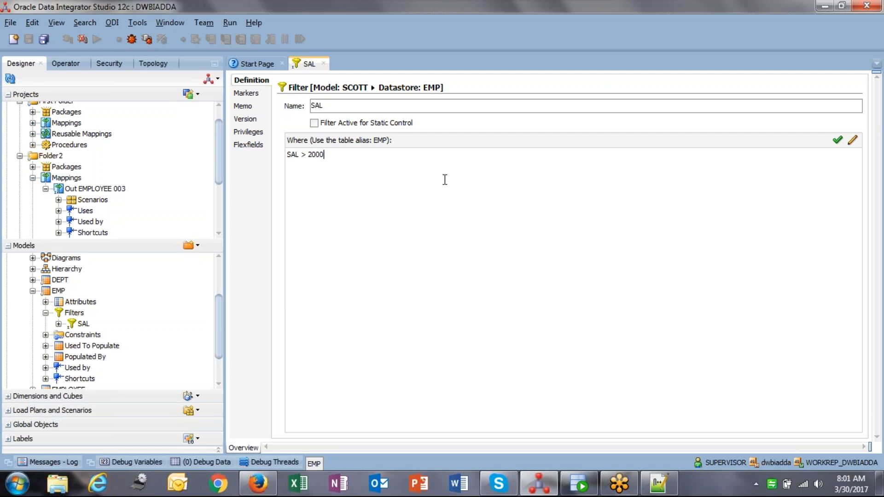
click(371, 125)
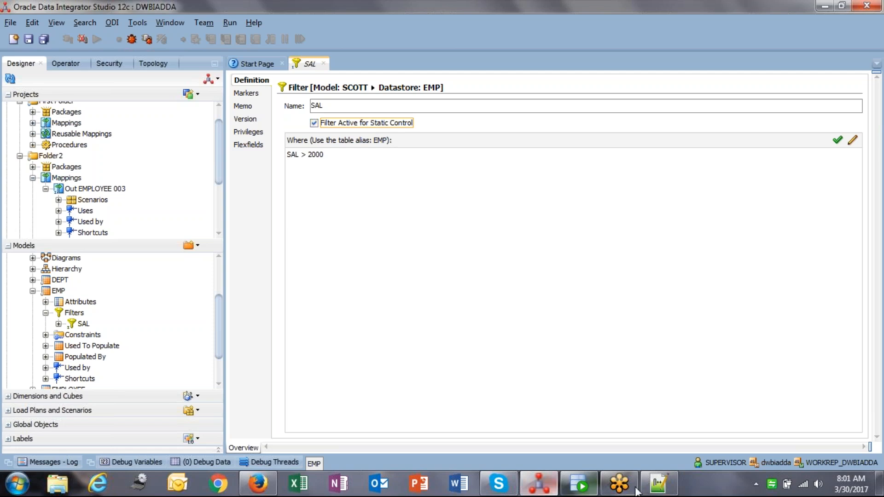
Switch to Notepad++ and add two blank lines below the STATIC line in the new 5 note.
click(658, 484)
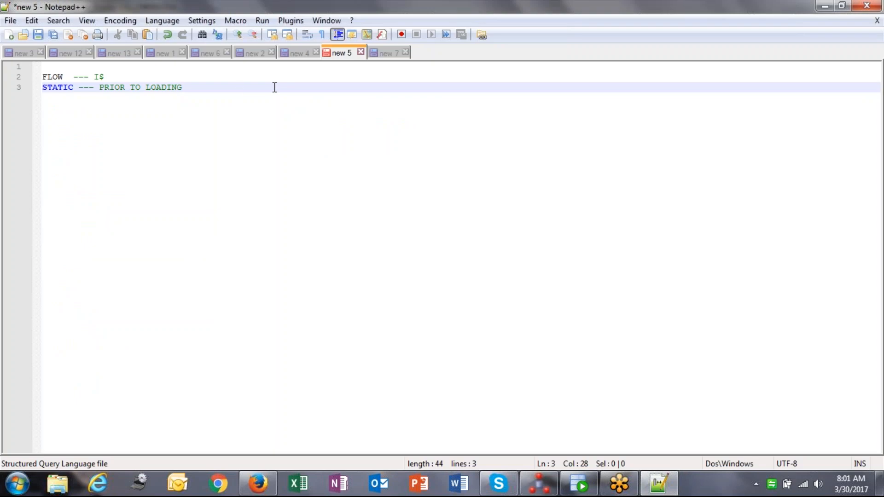
key(Return)
key(Return)
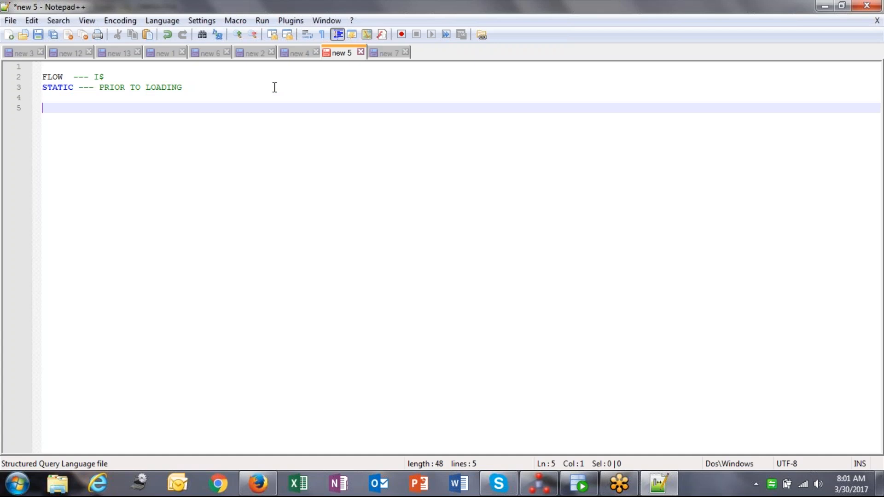
Return to Oracle Data Integrator Studio, select the SAL filter, and collapse Folder2 and its Mappings in the project tree.
key(alt+Tab)
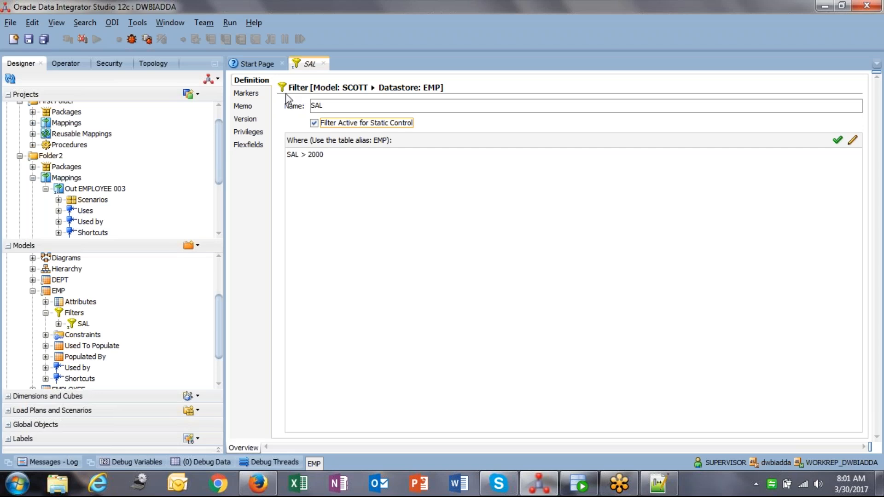
click(317, 124)
click(71, 327)
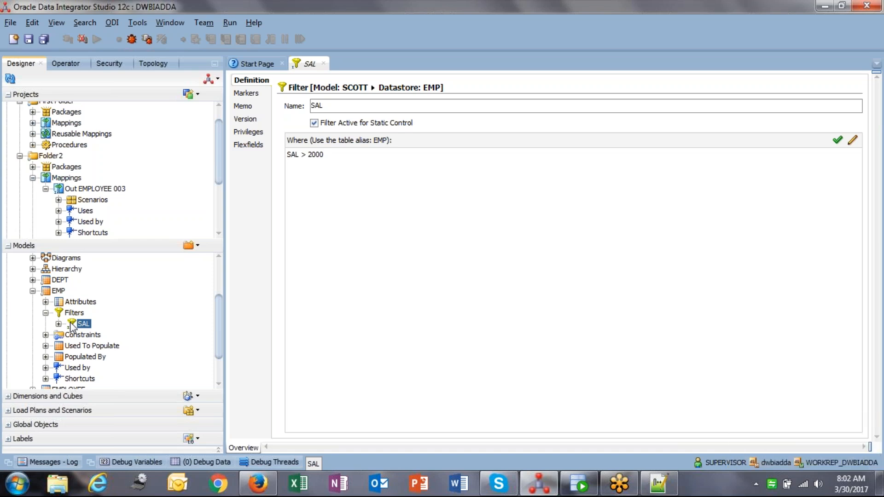
scroll(122, 310, up, 2)
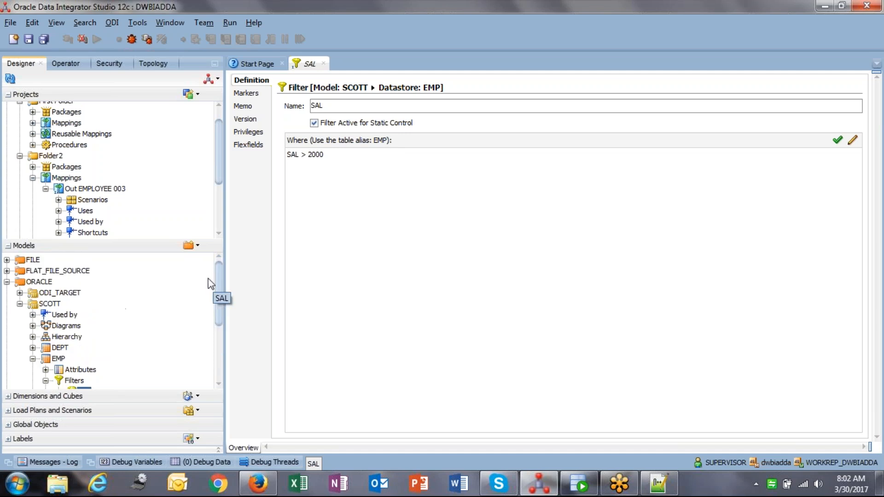
scroll(33, 364, down, 3)
scroll(36, 346, up, 2)
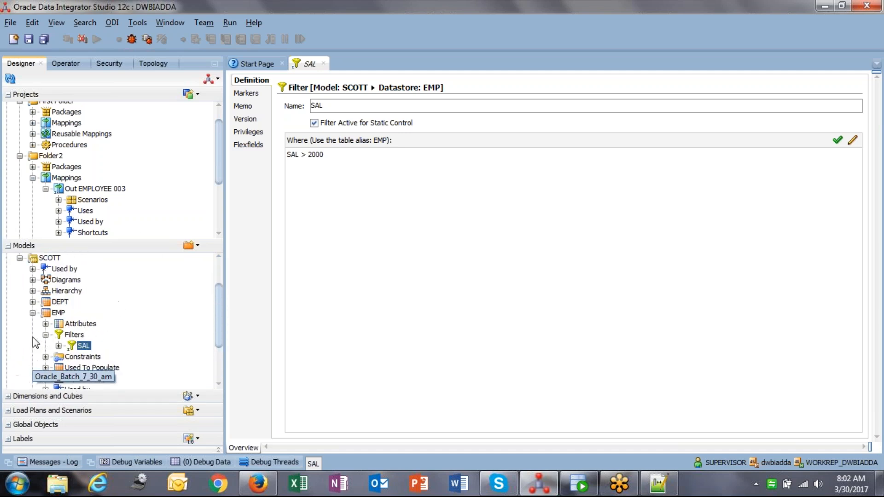
click(32, 179)
click(33, 184)
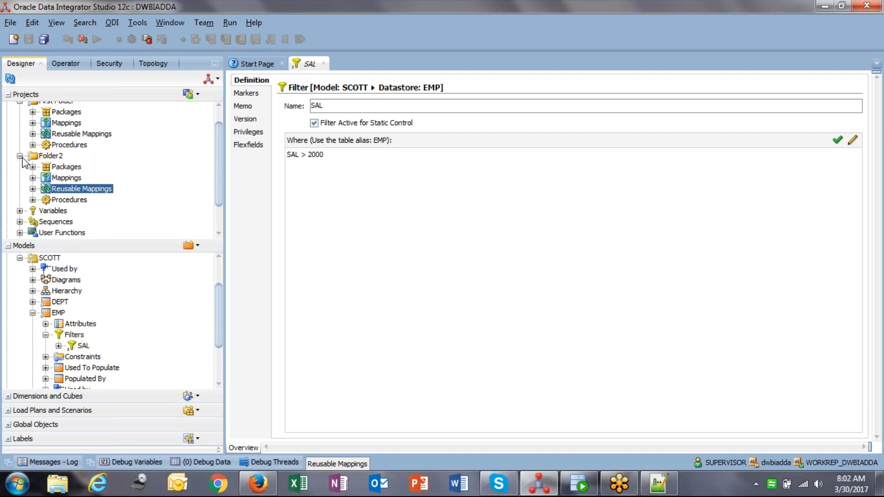
click(21, 156)
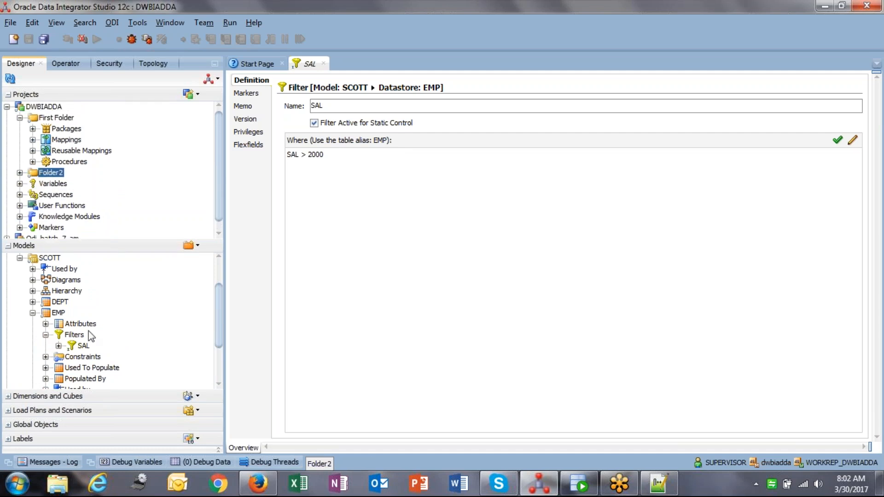
View the data of the EMP datastore in the SCOTT model.
click(58, 313)
right_click(58, 313)
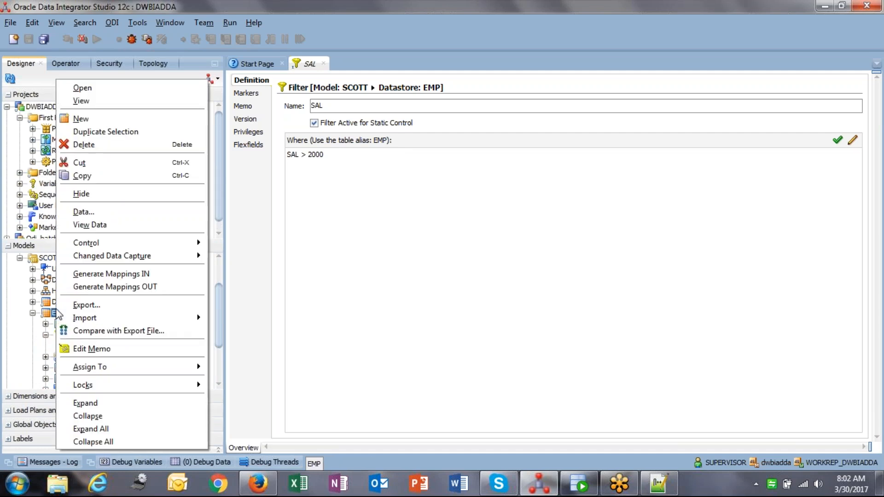
click(115, 225)
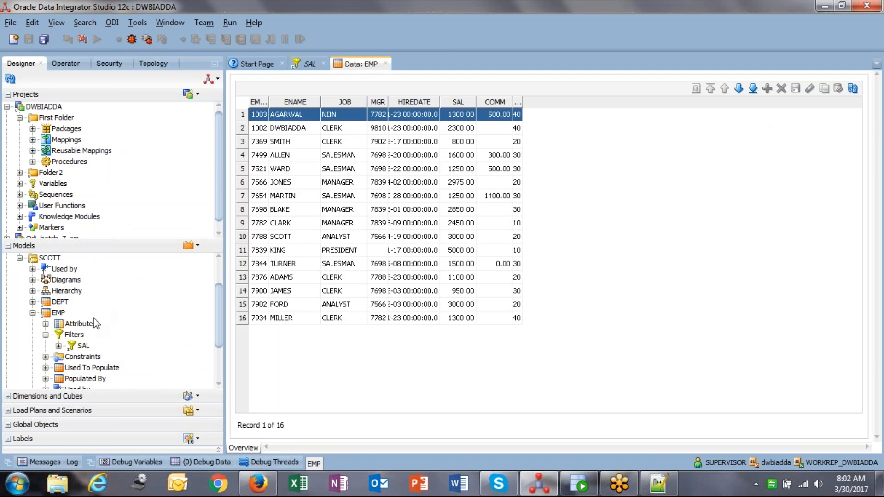
Close the EMP data view, deactivate the SAL filter for static control, and save the filter.
click(386, 63)
click(314, 123)
click(28, 40)
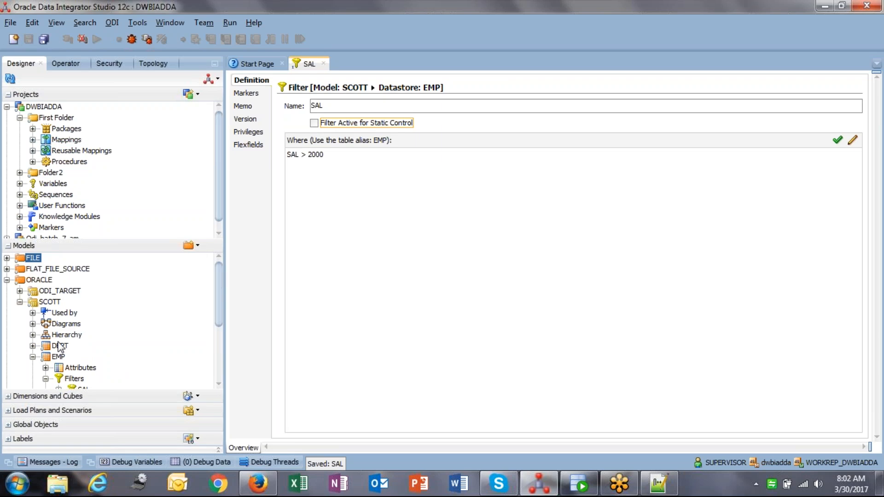
Open the EMP datastore's data once more with the SAL filter inactive and close it.
click(58, 357)
right_click(58, 357)
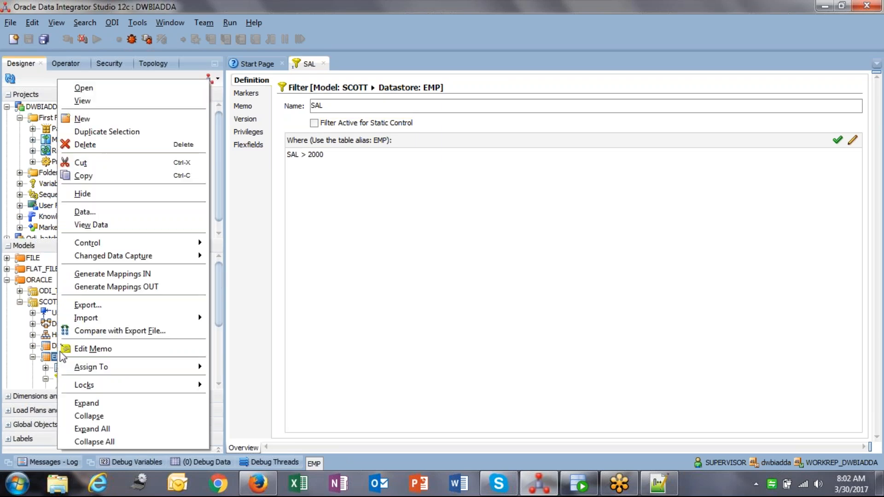
click(154, 214)
click(388, 64)
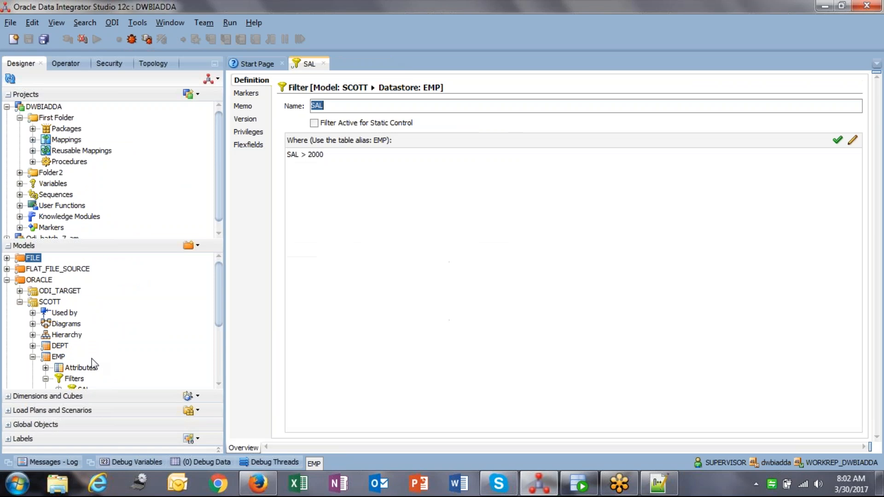
Select the SAL filter under the EMP datastore and review its static control setting.
scroll(92, 375, down, 3)
click(60, 295)
click(79, 291)
click(342, 79)
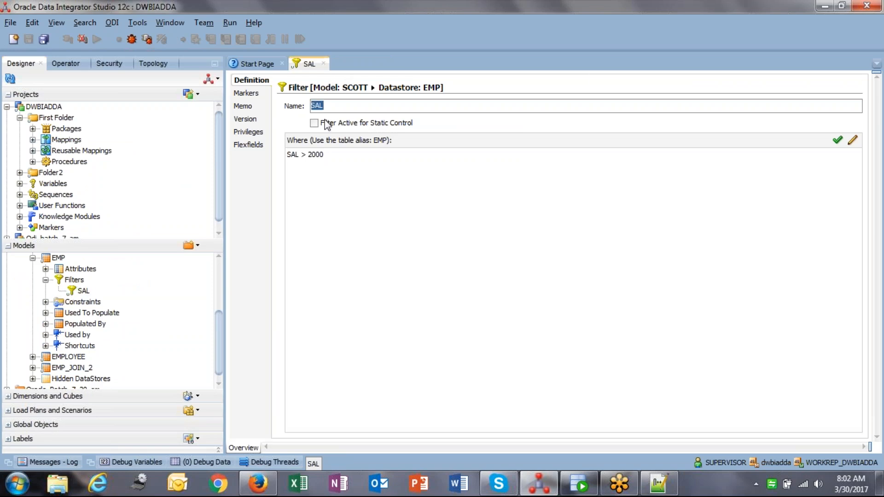
Start a new mapping in First Folder of the DWBIADDA project.
right_click(61, 139)
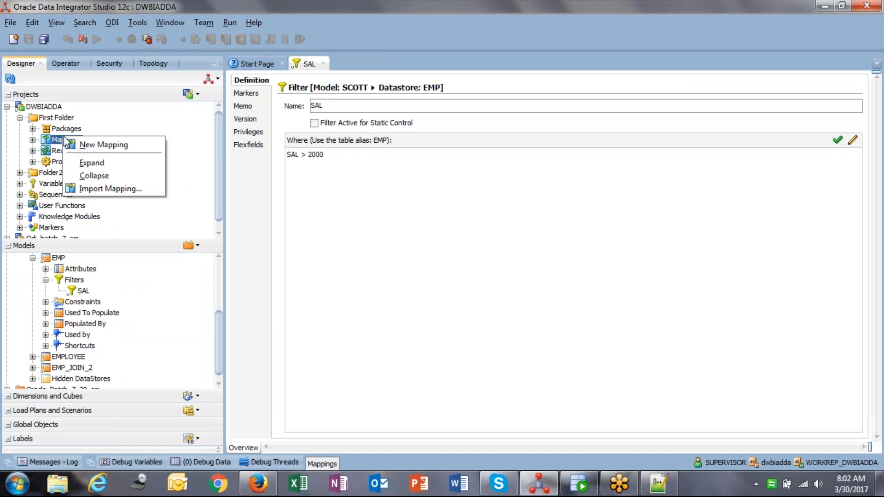
click(89, 145)
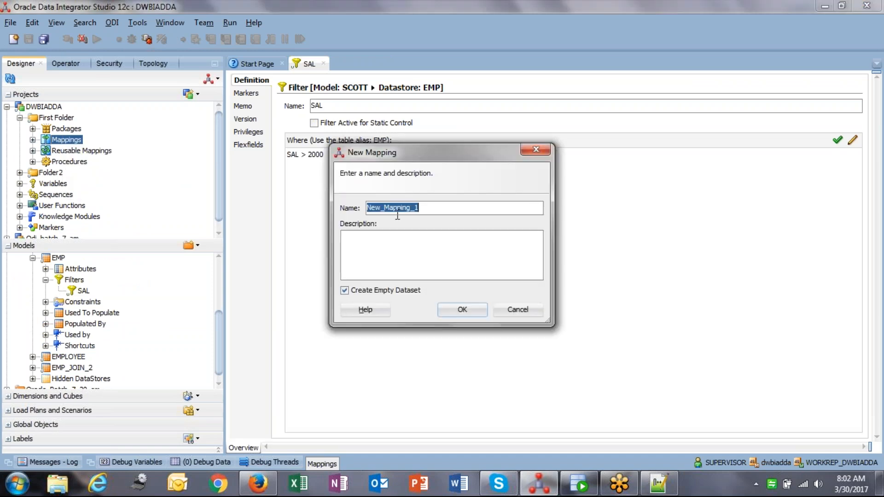
Create the new mapping under the name m_filter_data_store and delete its empty Default dataset.
text(m_)
text(filter_data_store)
key(Return)
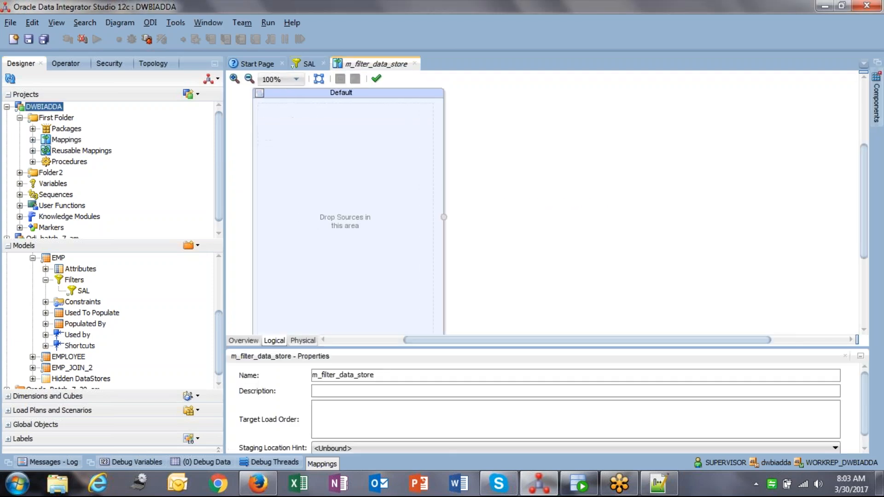
click(409, 92)
key(Delete)
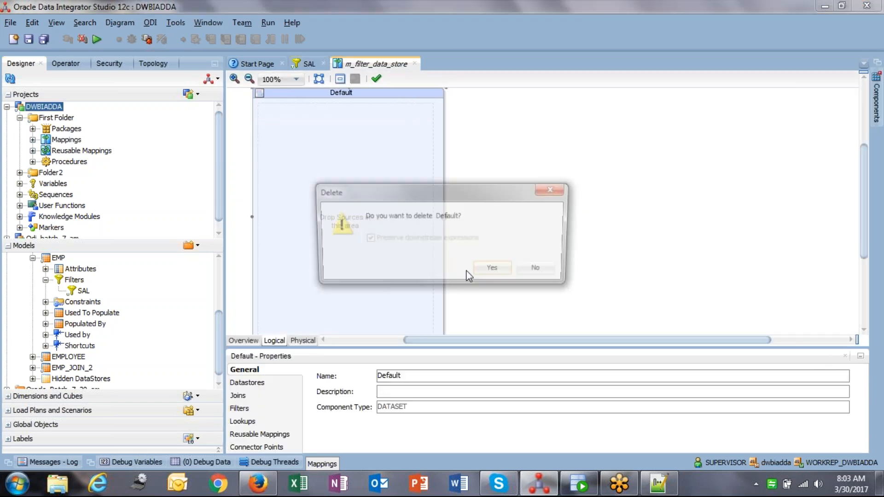
click(492, 274)
Add the SCOTT model's EMP datastore to the mapping canvas and inspect the condition of its attached SAL filter.
scroll(96, 286, up, 3)
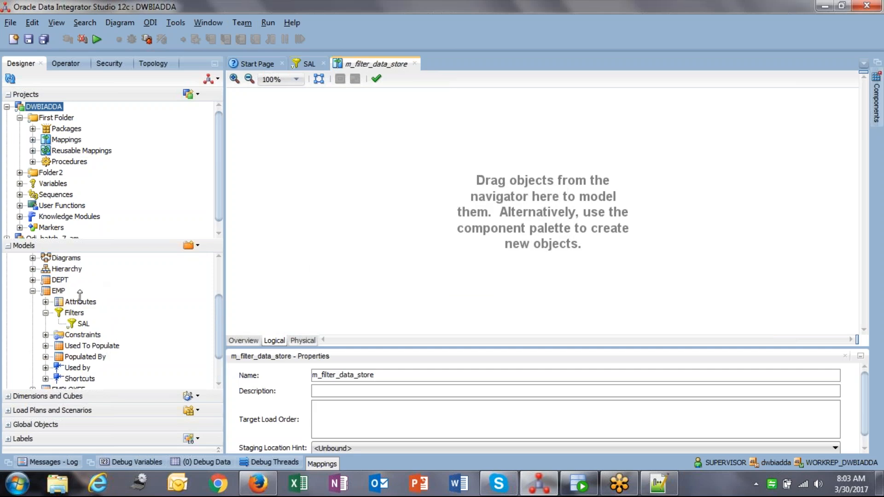
click(45, 303)
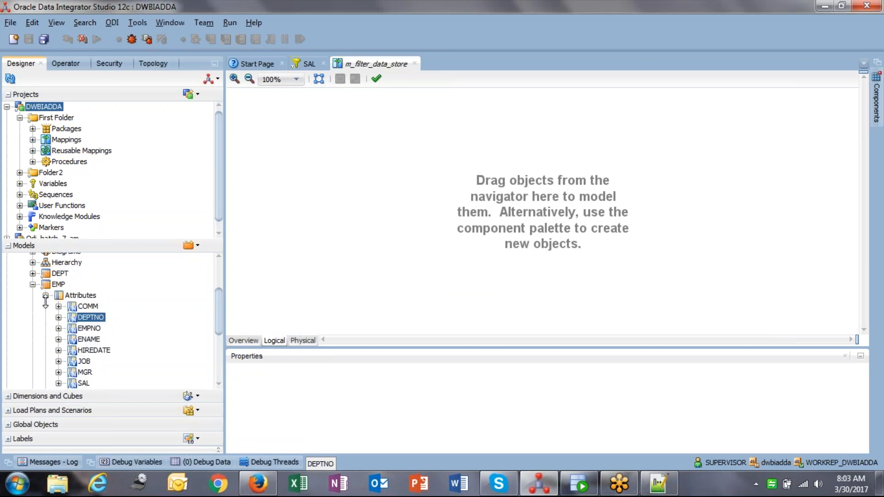
click(45, 295)
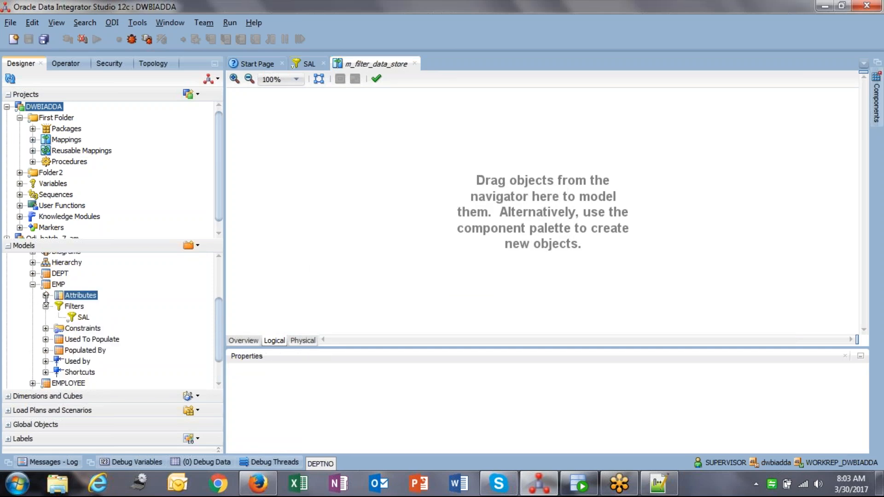
click(566, 170)
drag(59, 284, 301, 155)
drag(252, 100, 324, 130)
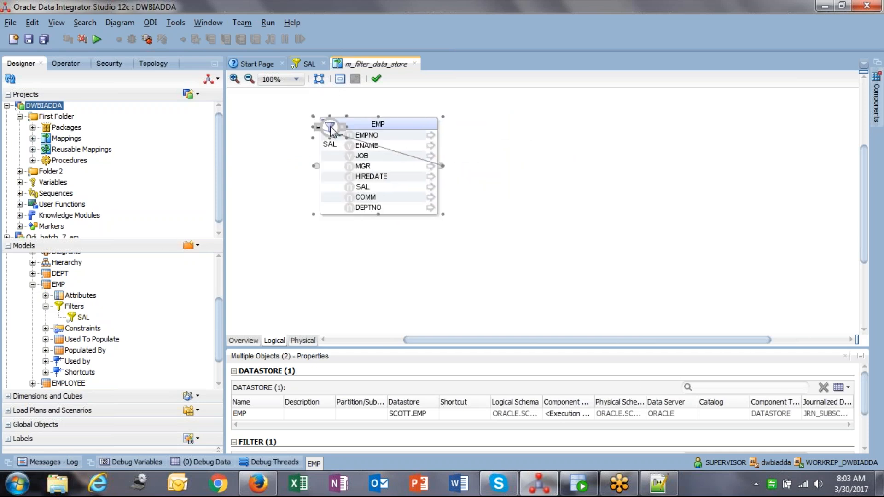
click(330, 128)
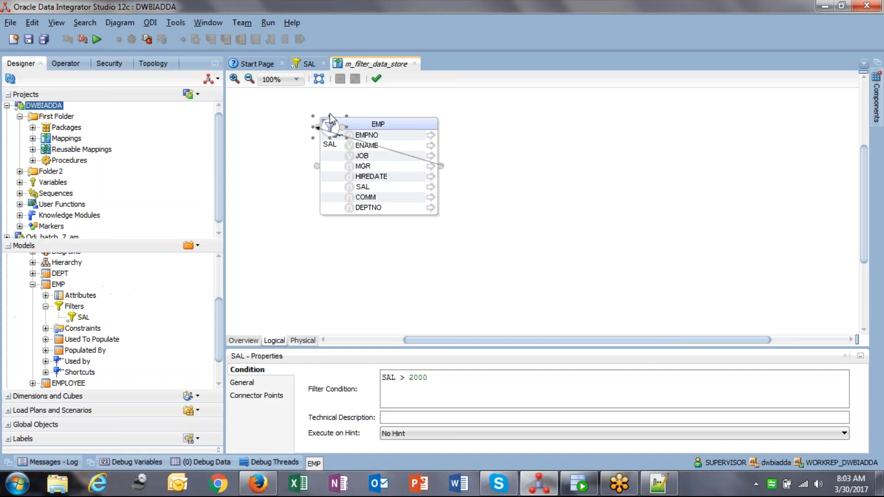
Activate the EMP datastore's SAL filter for static control and save the filter definition.
click(308, 64)
click(314, 123)
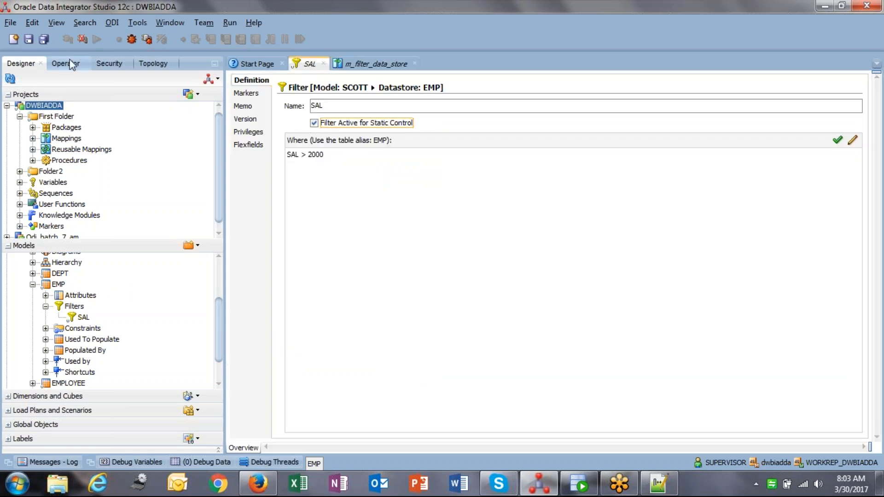
click(29, 40)
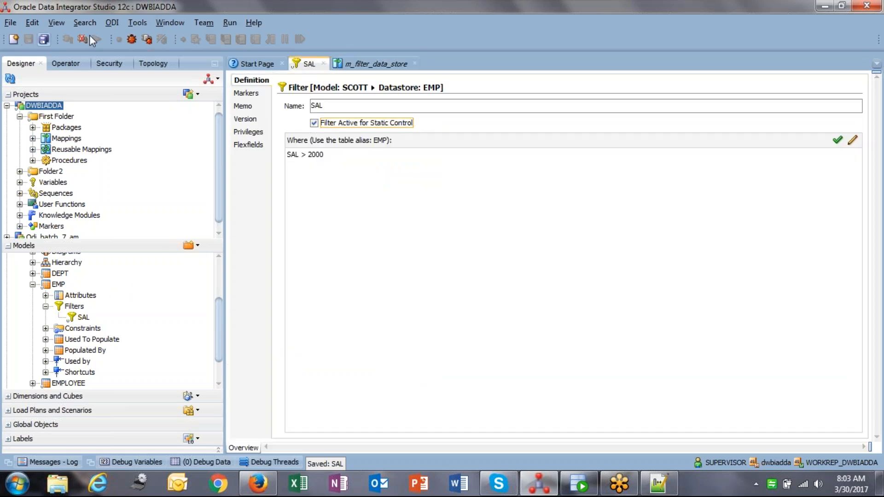
Delete the EMP datastore from the m_filter_data_store mapping.
click(363, 64)
click(413, 118)
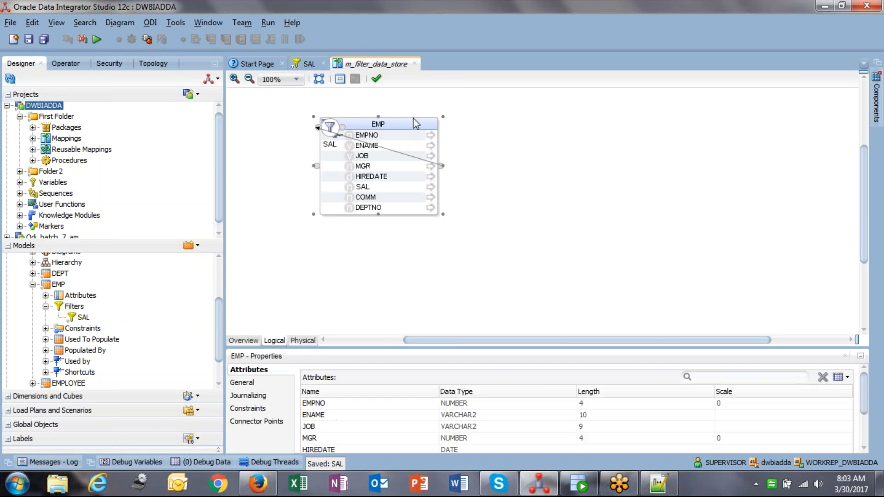
key(Delete)
click(479, 270)
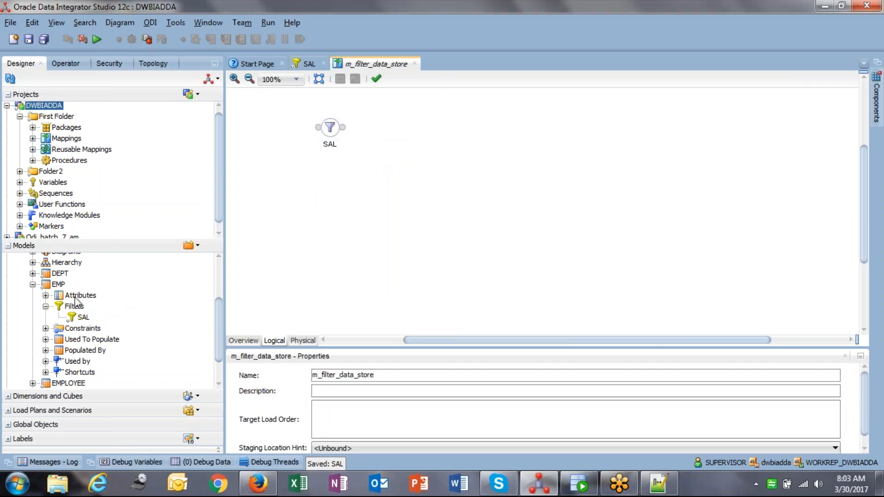
Add the SCOTT EMP datastore to the mapping again and delete the leftover unconnected SAL filter.
drag(58, 284, 308, 193)
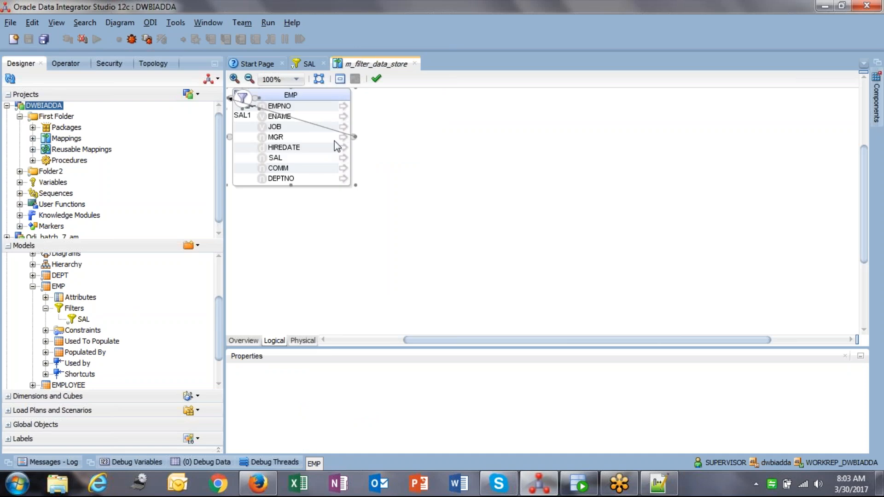
drag(338, 146, 348, 258)
click(329, 137)
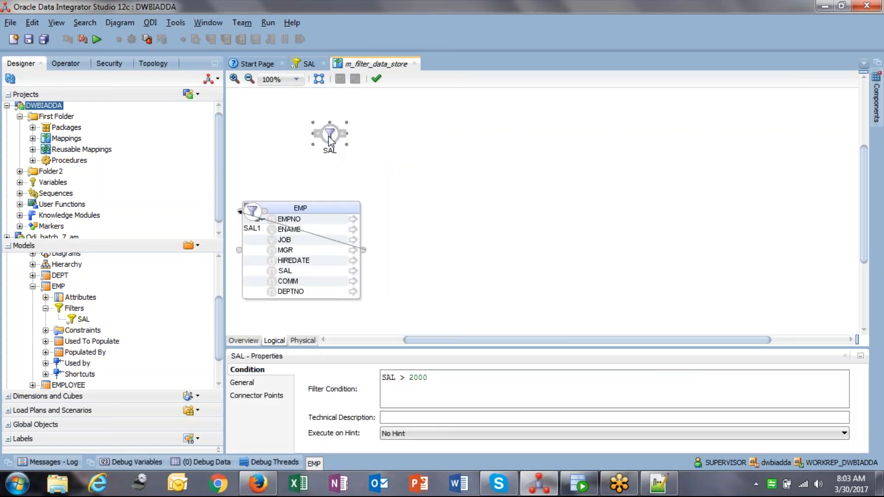
key(Delete)
click(495, 269)
drag(318, 208, 335, 150)
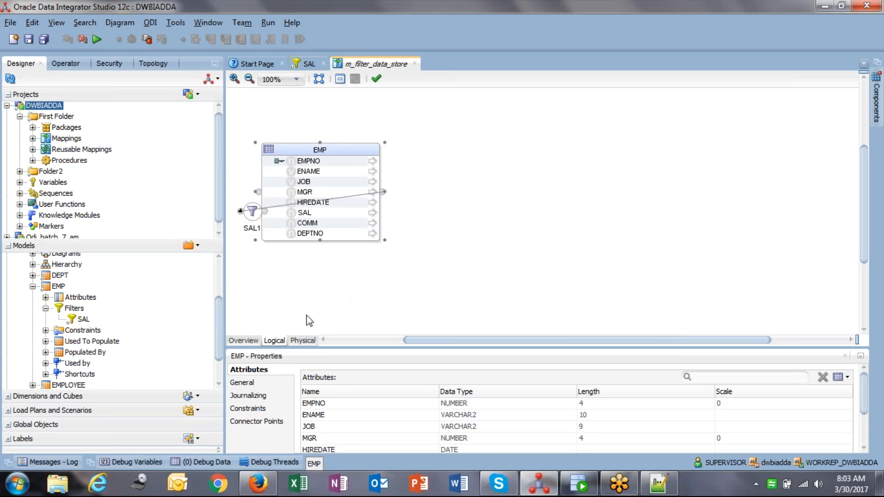
Add the EMPLOYEE datastore from the ODI_TARGET model to the mapping as the target, beside EMP.
click(32, 286)
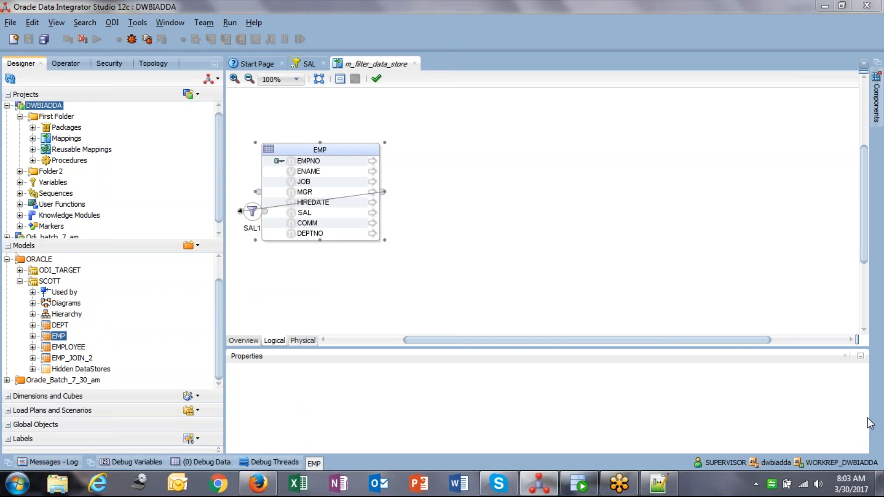
click(19, 282)
click(20, 293)
drag(69, 348, 552, 154)
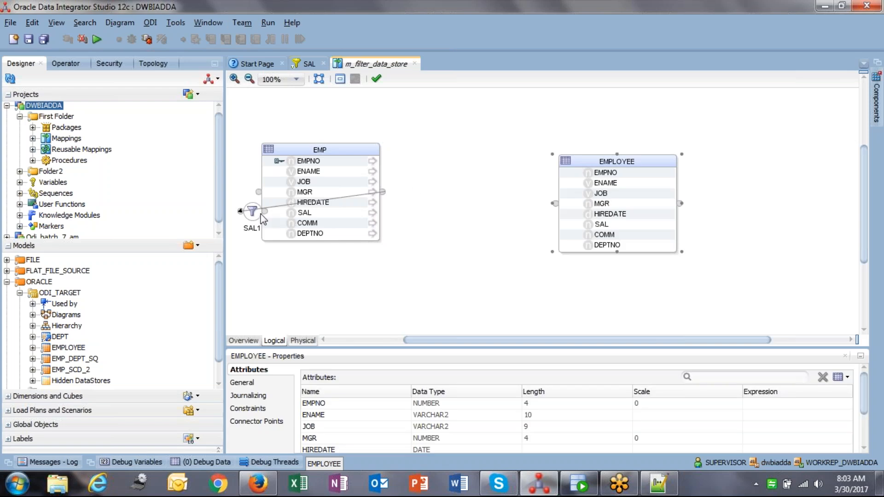
Connect the SAL1 filter to EMPLOYEE with attributes auto-mapped by name, and place the filter between the two datastores.
drag(263, 212, 557, 202)
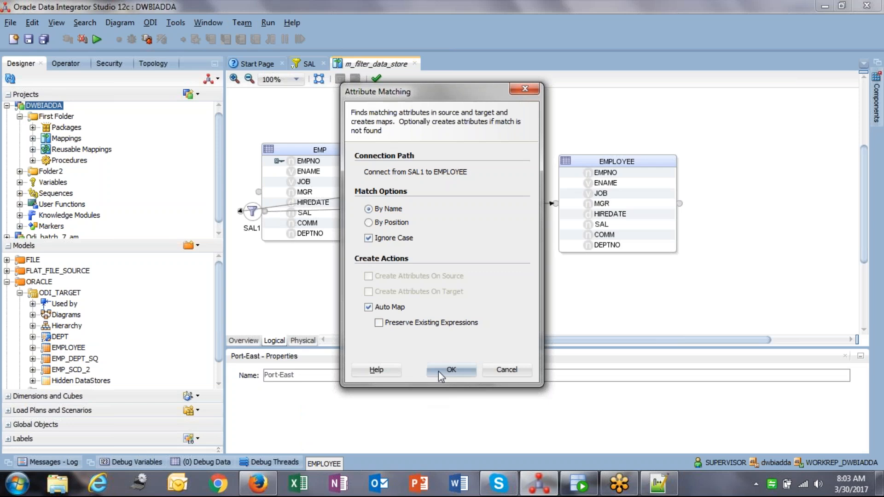
click(440, 371)
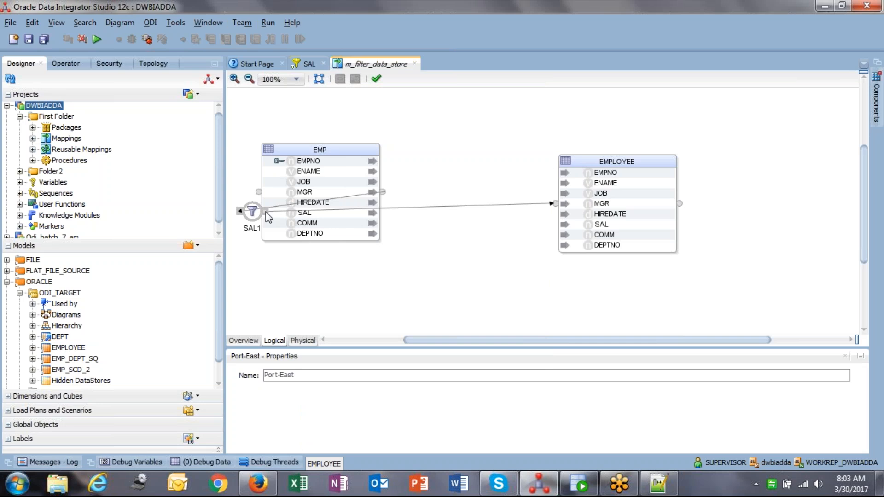
drag(252, 211, 476, 186)
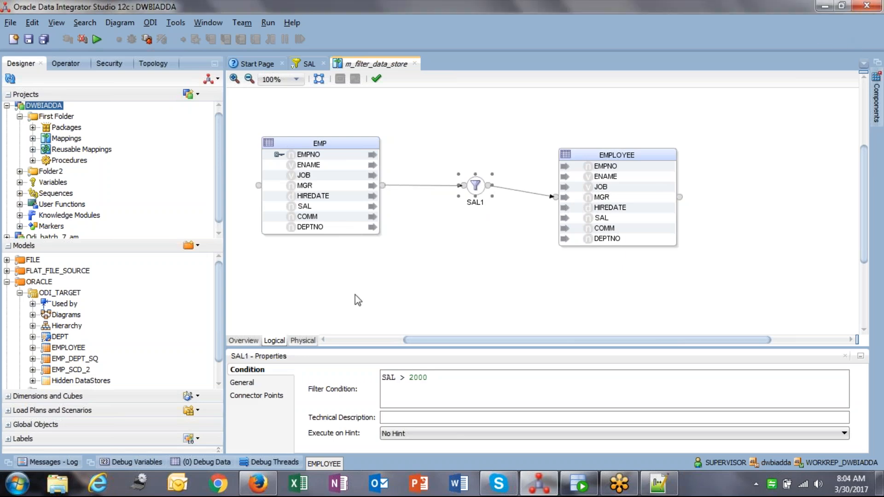
In the physical design, set the SAL1_AP access point's loading knowledge module to LKM SQL to Oracle.
click(303, 342)
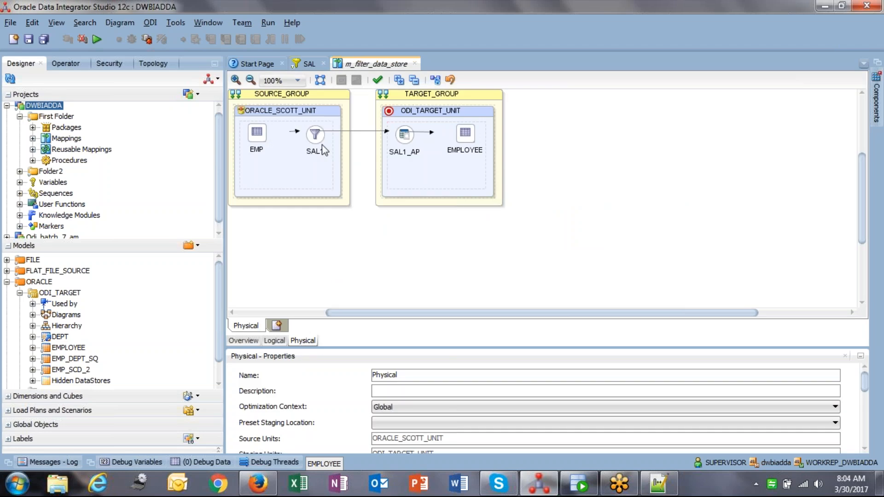
click(406, 137)
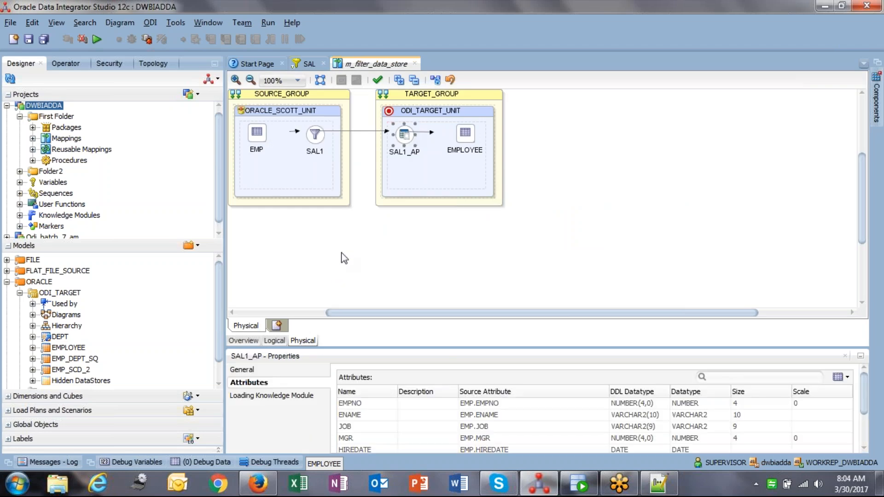
click(290, 396)
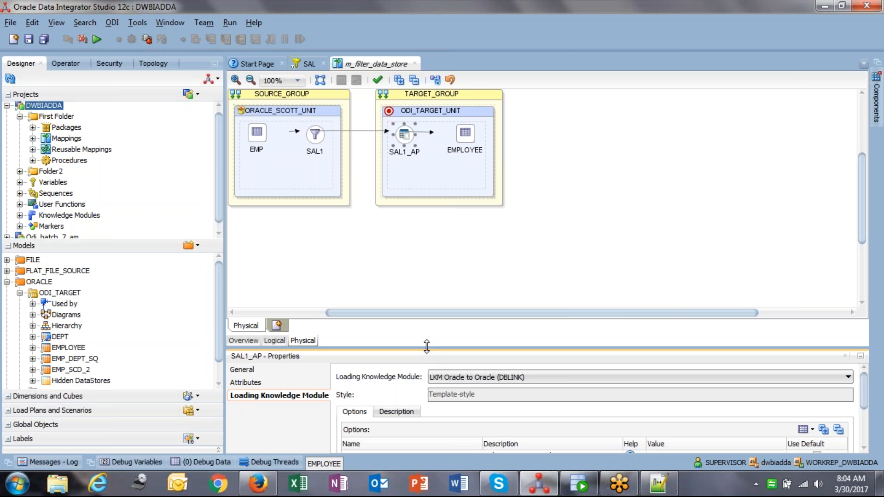
drag(427, 346, 423, 249)
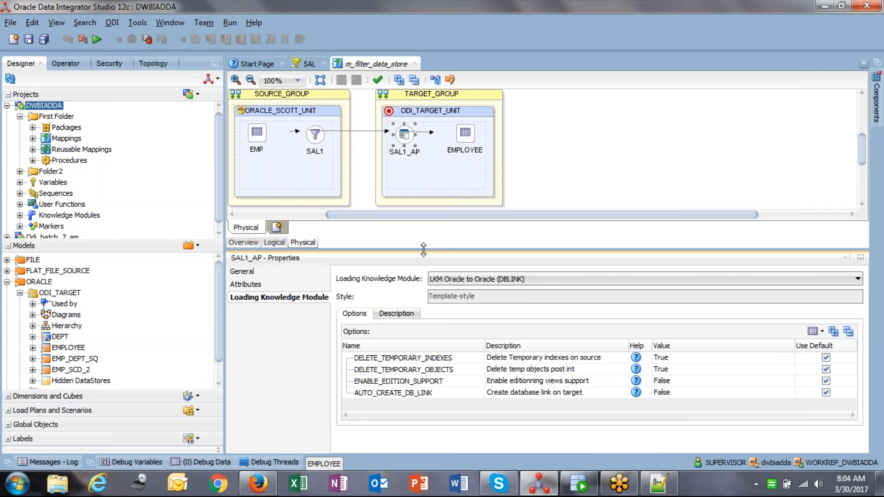
click(488, 279)
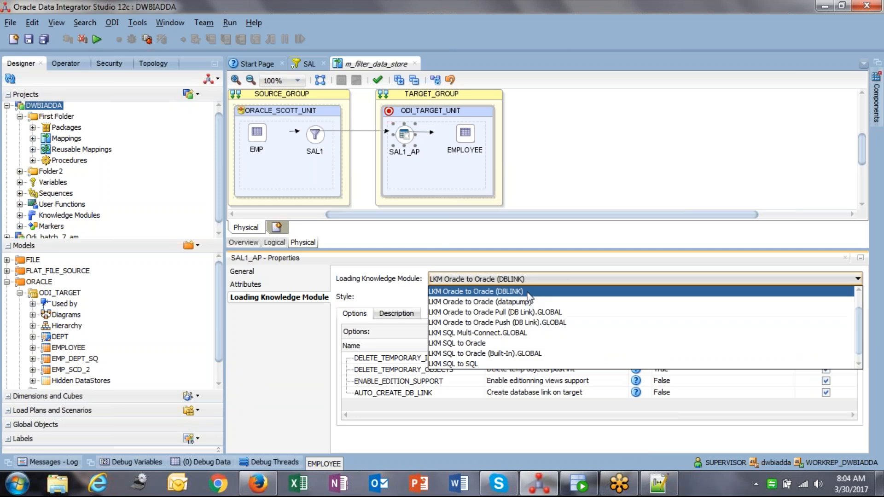
click(492, 345)
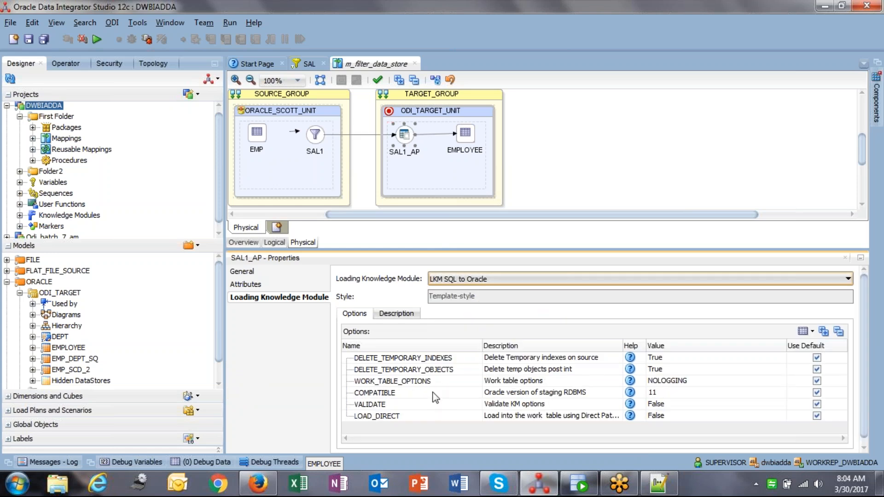
Review the SAL1 filter's temporary index, extract and general properties in the physical design.
click(317, 136)
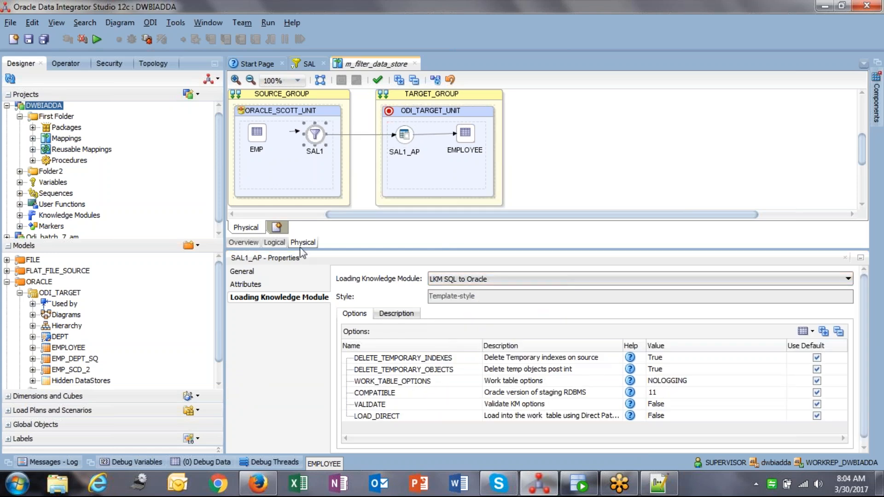
click(270, 285)
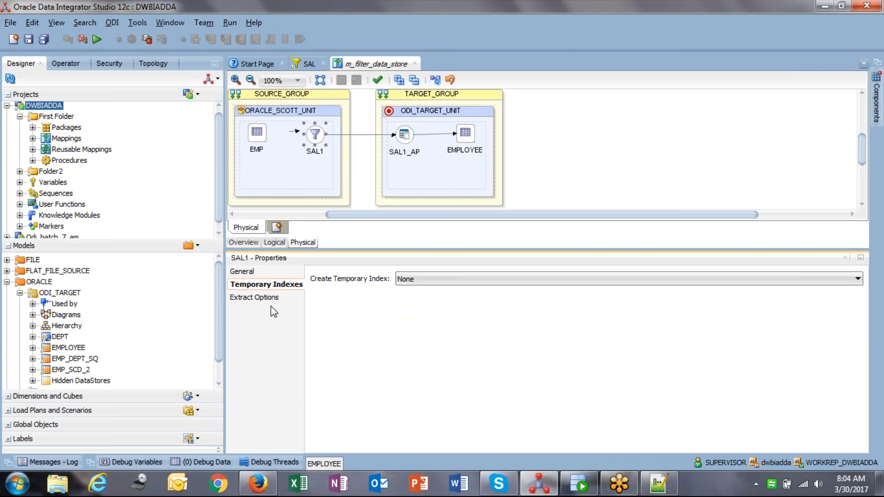
click(269, 299)
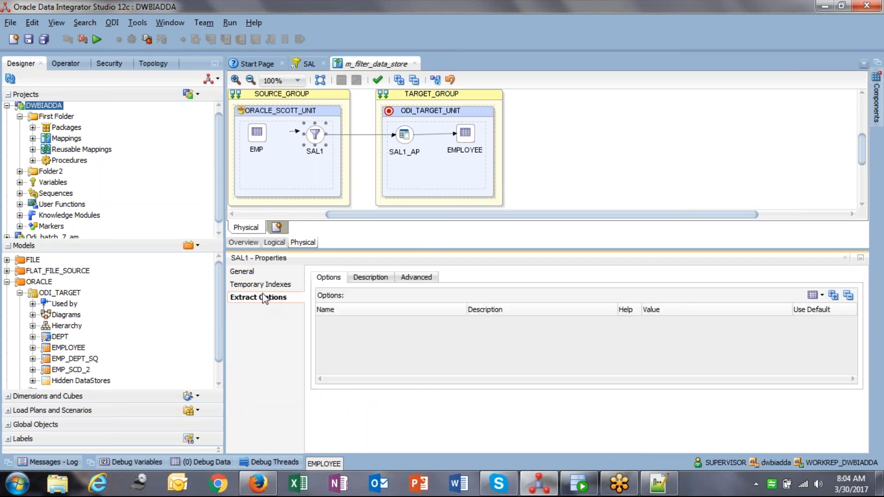
click(262, 286)
click(243, 272)
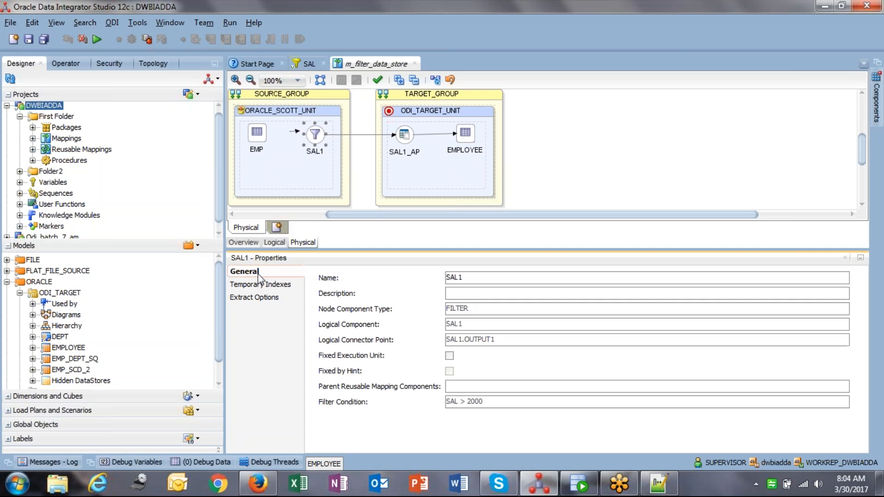
Set the EMPLOYEE target's integration knowledge module to IKM Oracle Control Append and select its STATIC_CONTROL option.
click(464, 134)
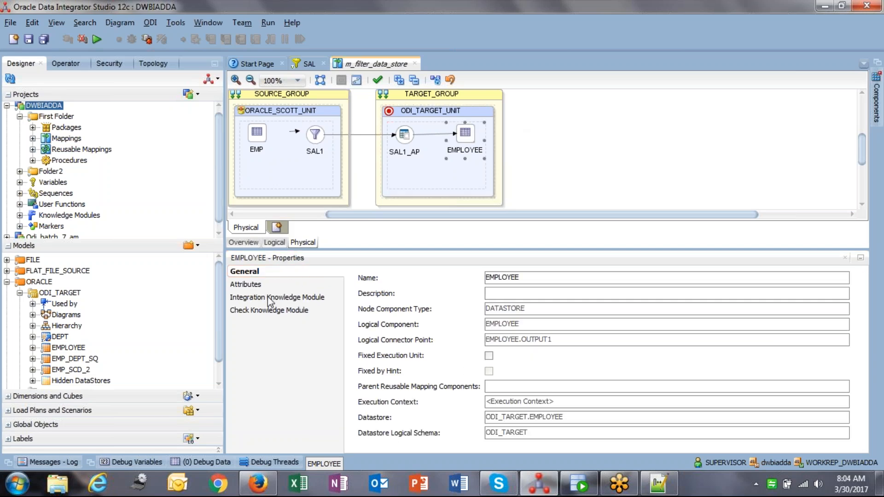
click(268, 298)
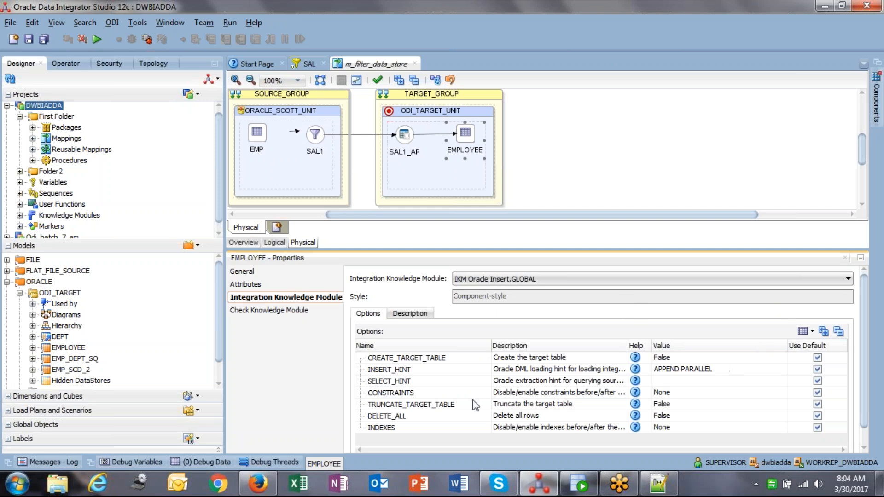
click(580, 286)
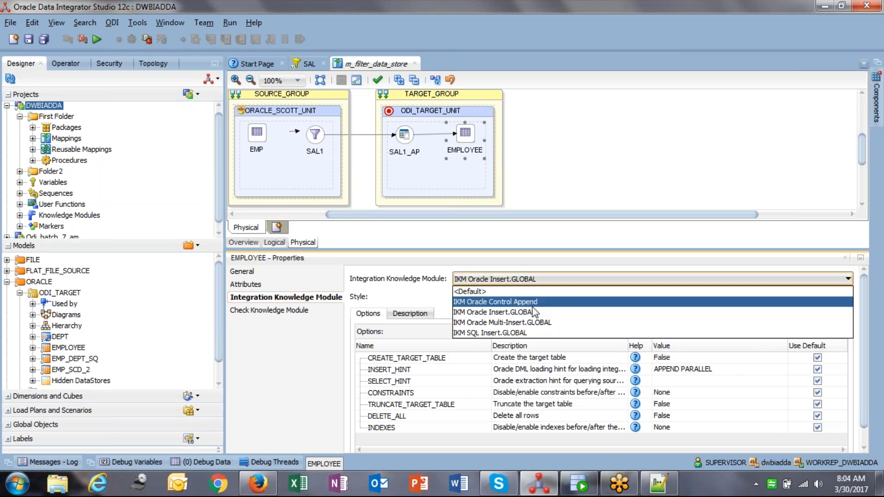
click(509, 299)
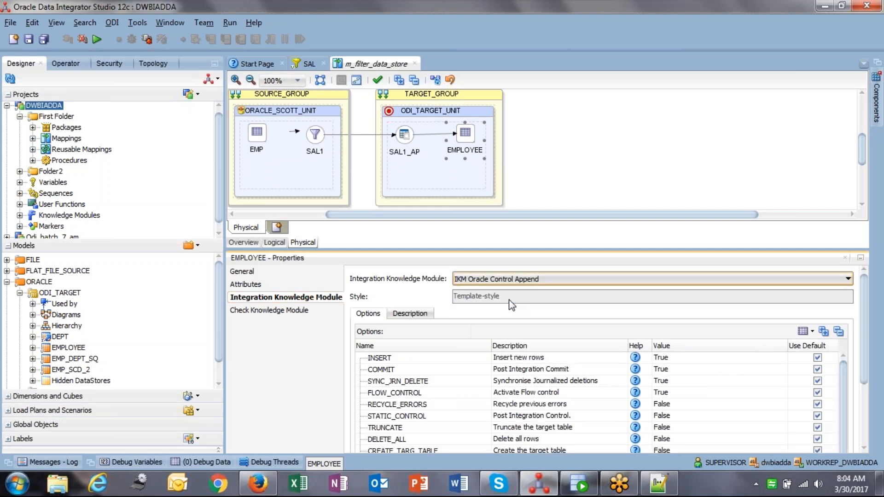
click(412, 416)
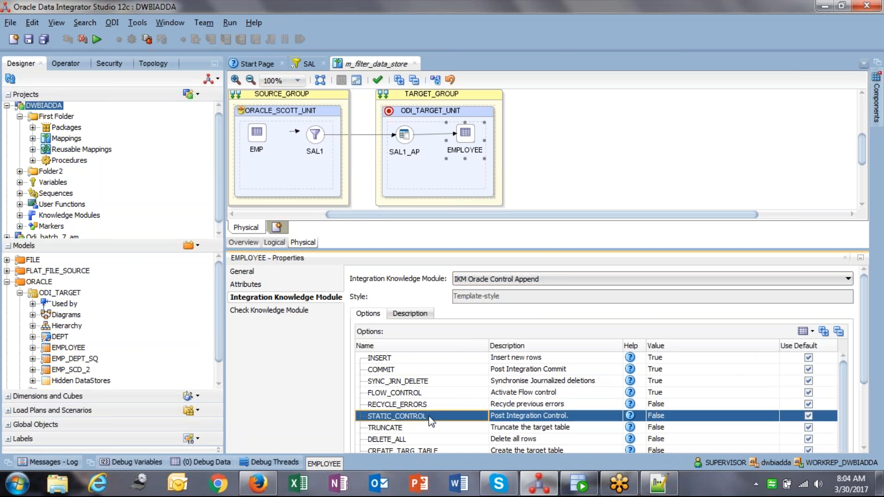
click(560, 420)
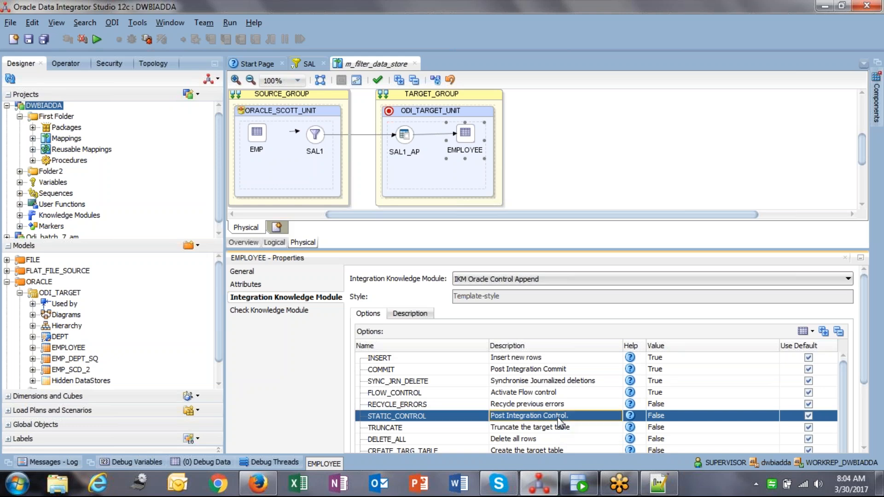
Set the EMPLOYEE target's STATIC_CONTROL integration option to True and check its check knowledge module settings.
click(667, 415)
click(667, 414)
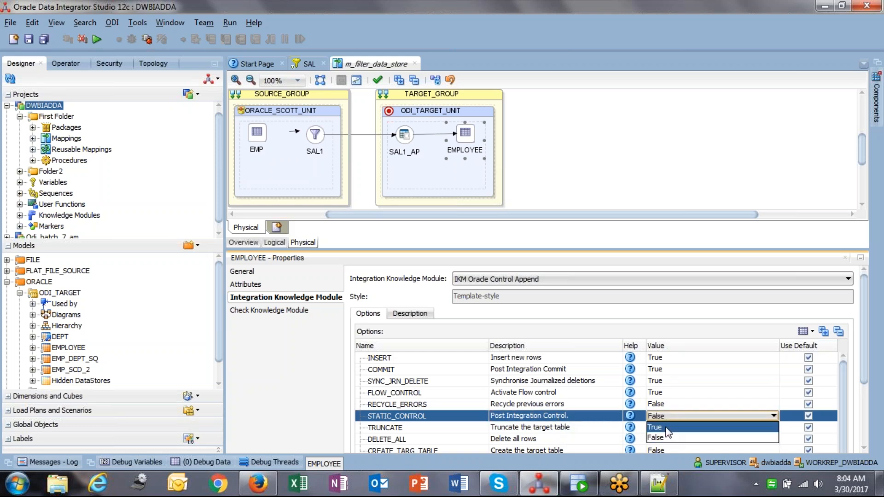
click(665, 427)
click(295, 311)
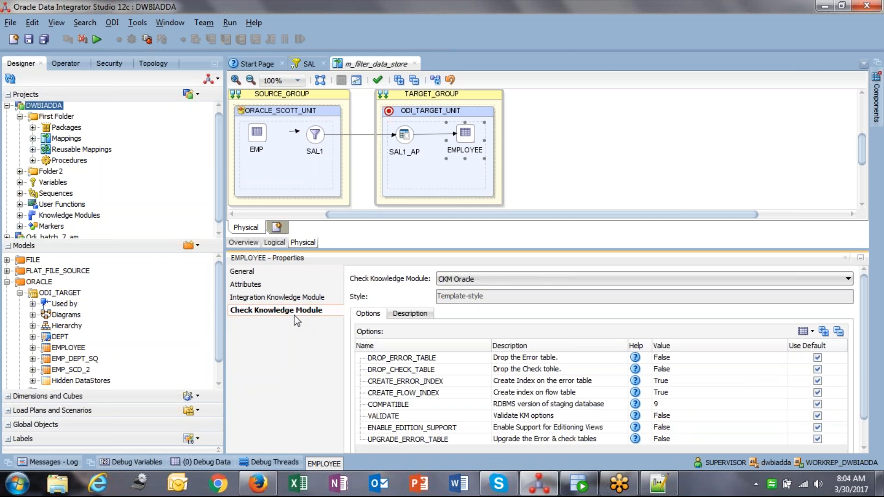
click(291, 298)
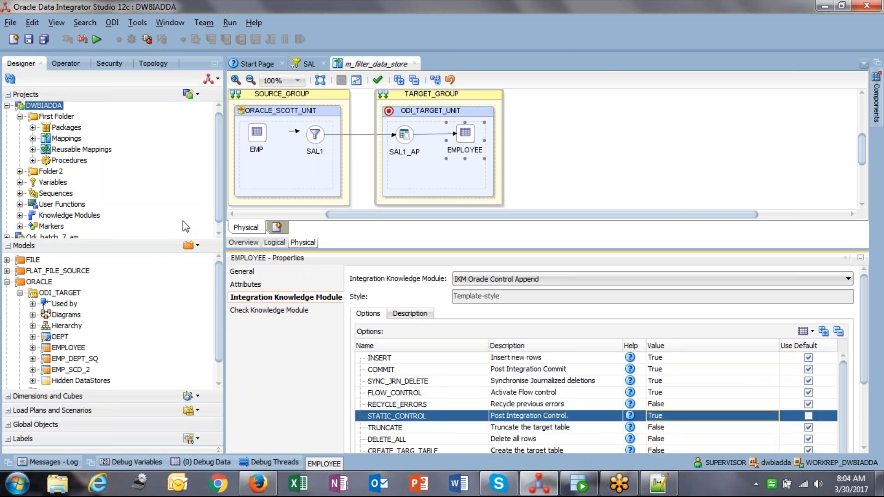
Save the mapping and try to run it in the Global context with the local agent.
click(28, 40)
click(97, 40)
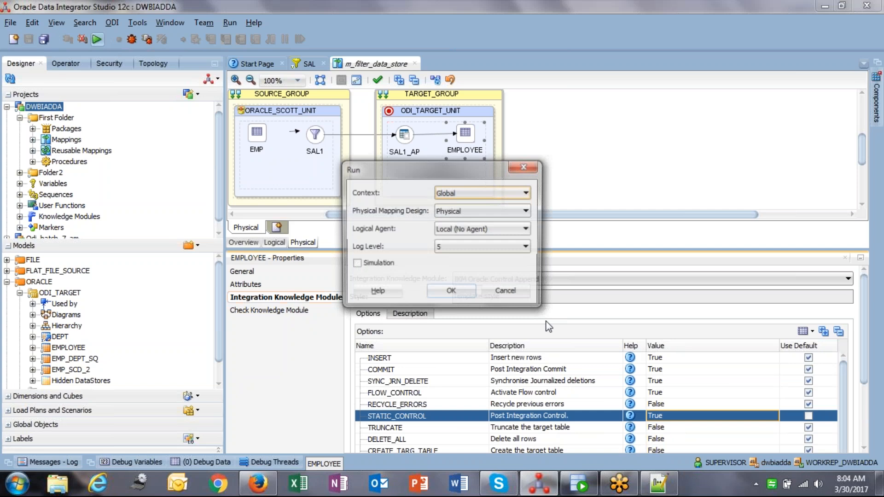
click(450, 292)
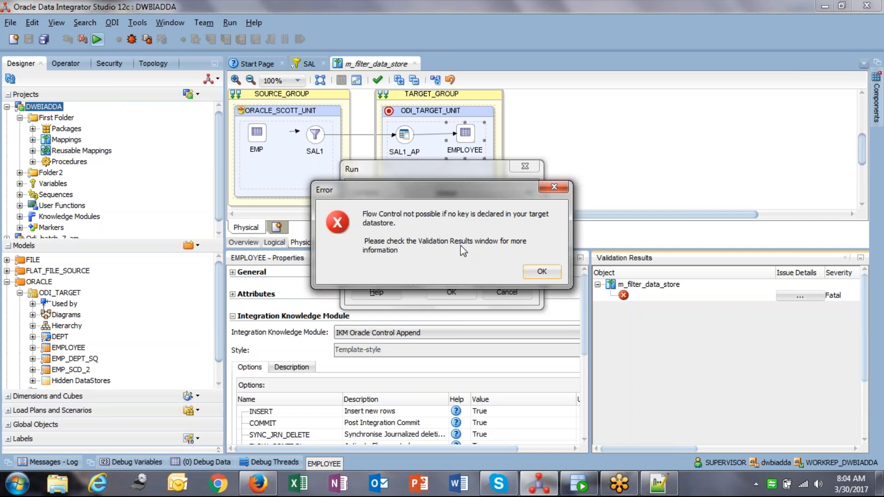
click(534, 275)
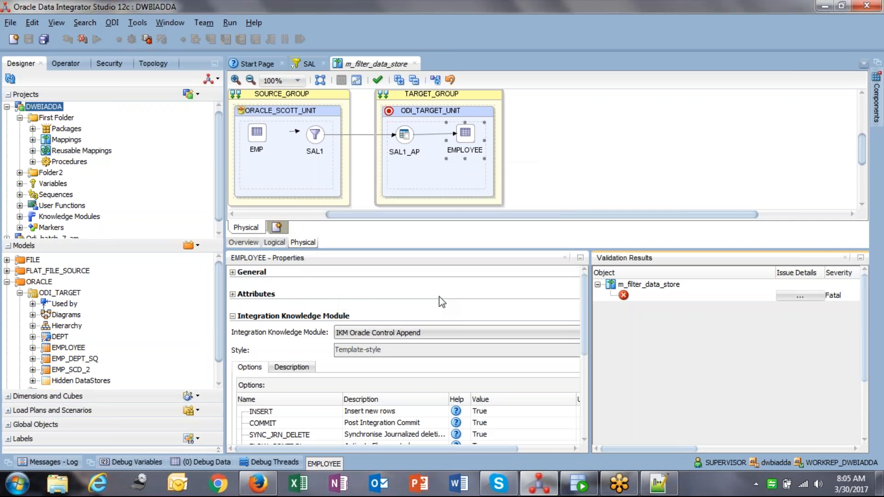
Set the EMPLOYEE target's FLOW_CONTROL integration option to False and save the mapping.
scroll(357, 353, down, 5)
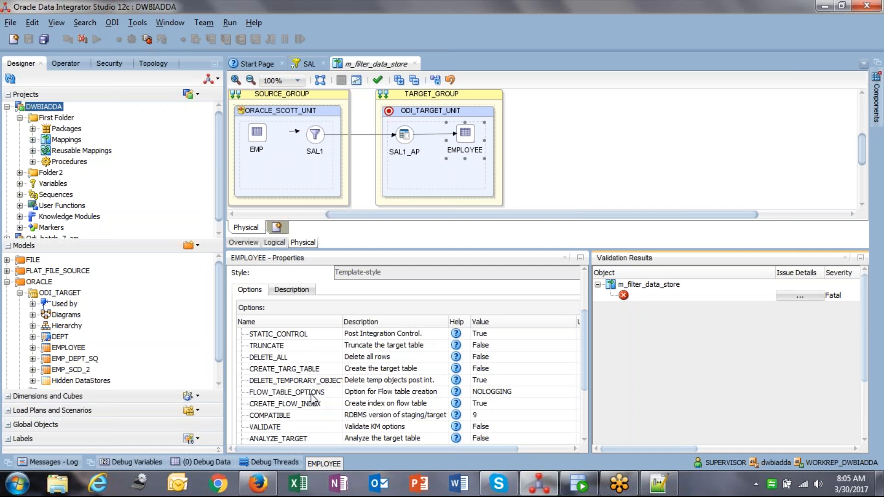
scroll(301, 374, up, 1)
click(490, 346)
click(481, 369)
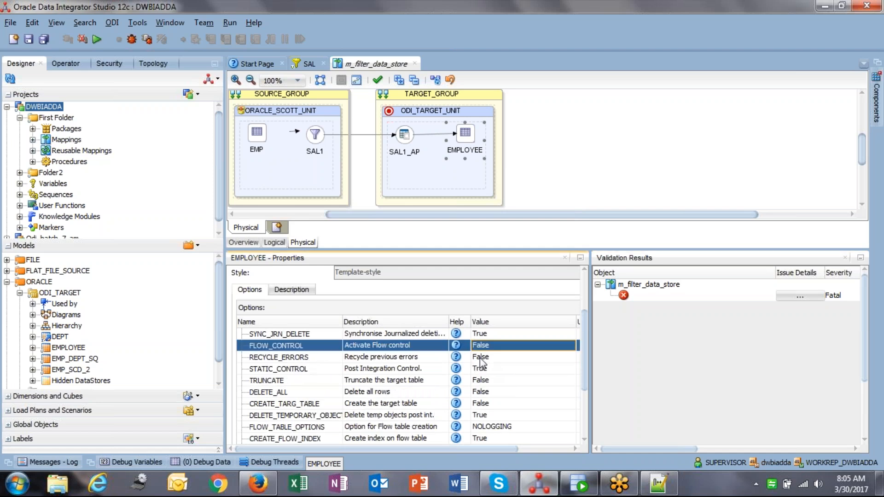
click(26, 39)
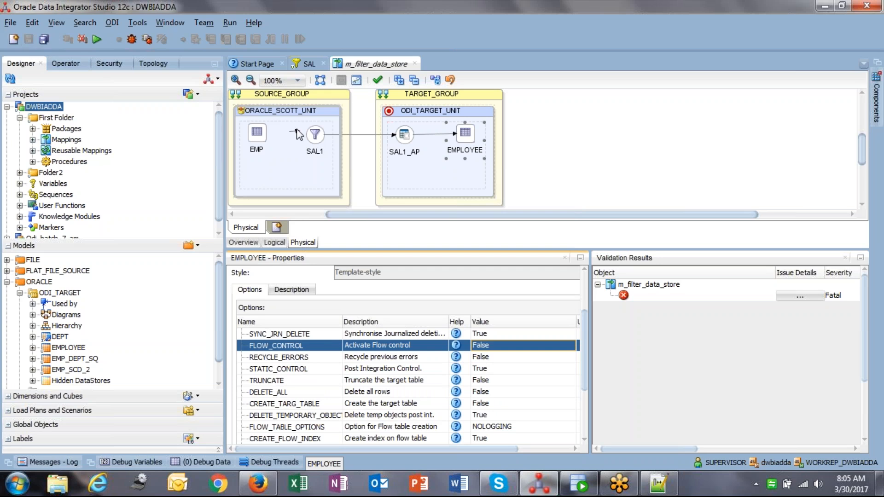
Run the mapping's Physical design in the Global context with the local agent at log level 5.
click(97, 39)
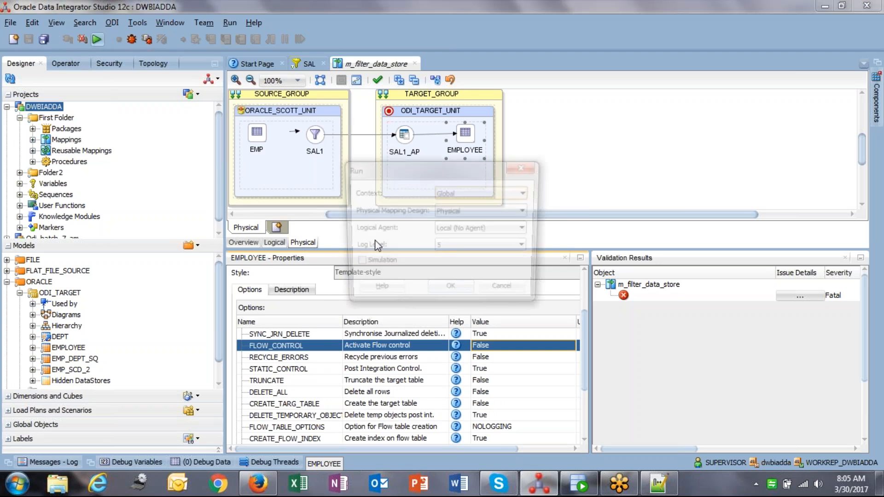
click(451, 294)
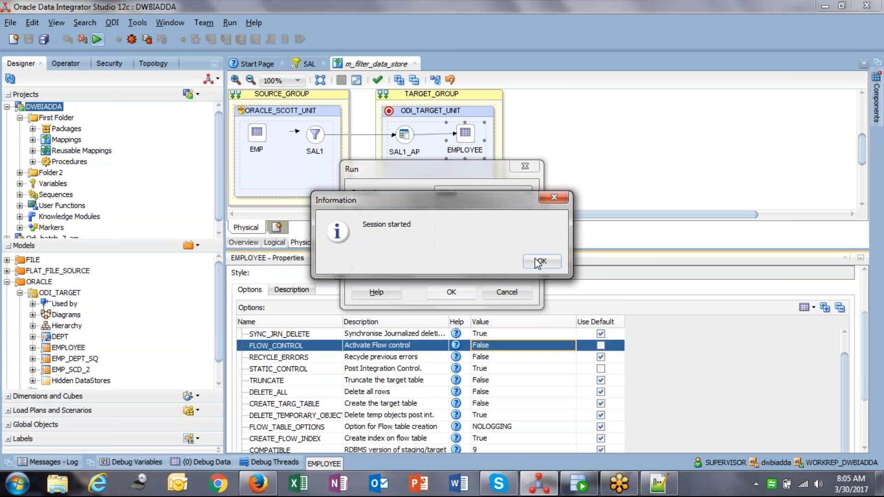
click(537, 258)
In Operator, refresh the session list and open the executed code of the newest m_filter_data_store session's Load data task.
click(64, 63)
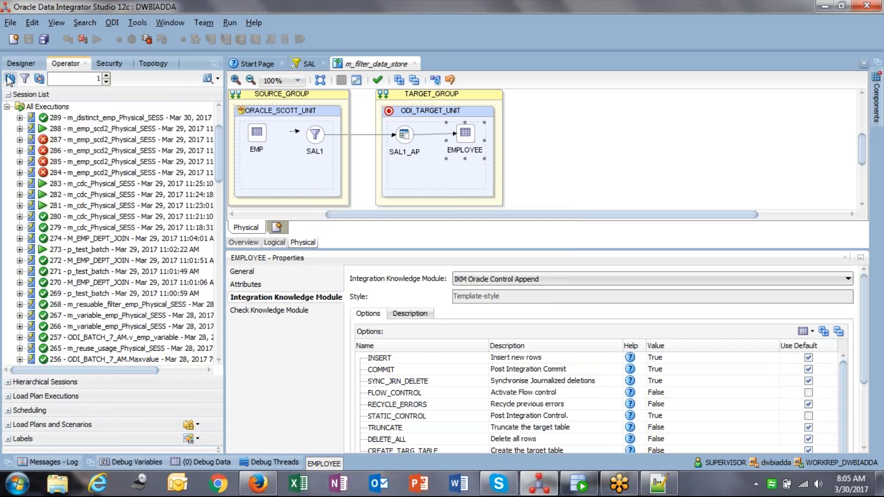
click(10, 79)
click(19, 118)
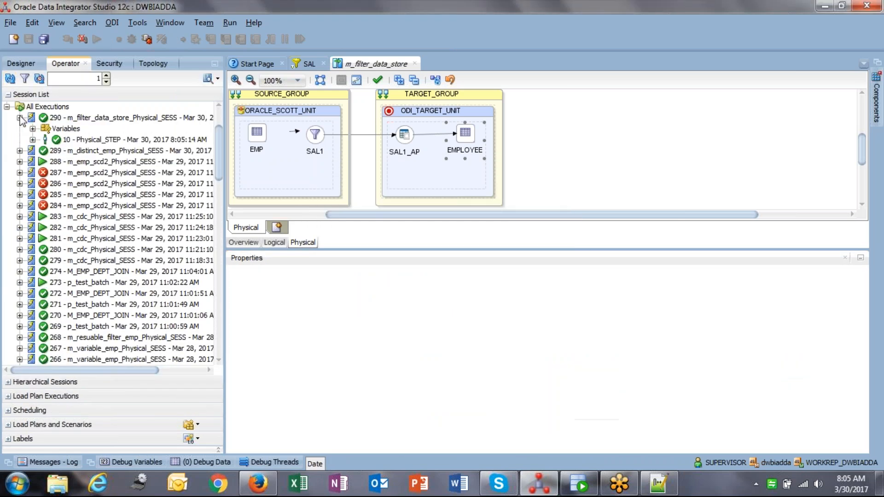
click(32, 140)
click(45, 151)
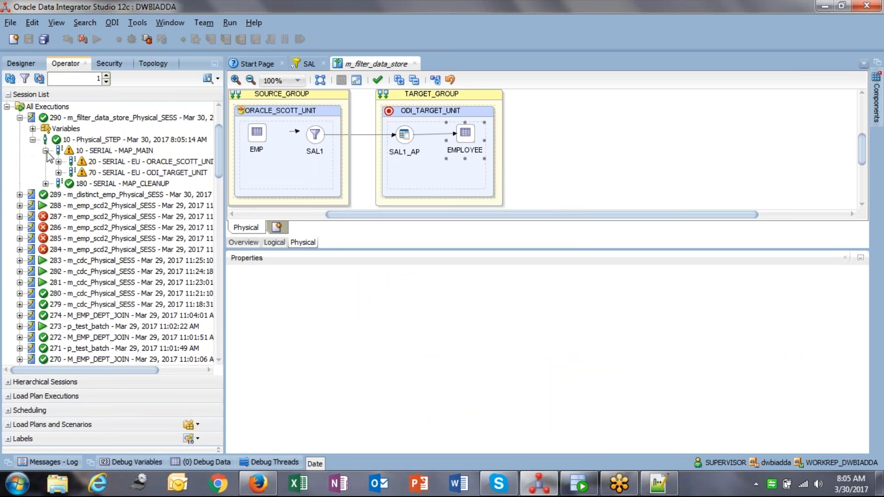
click(59, 162)
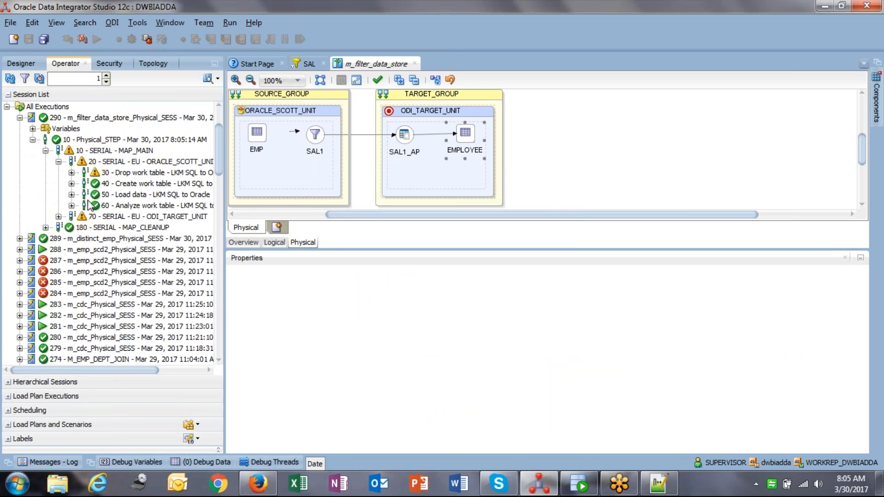
click(132, 195)
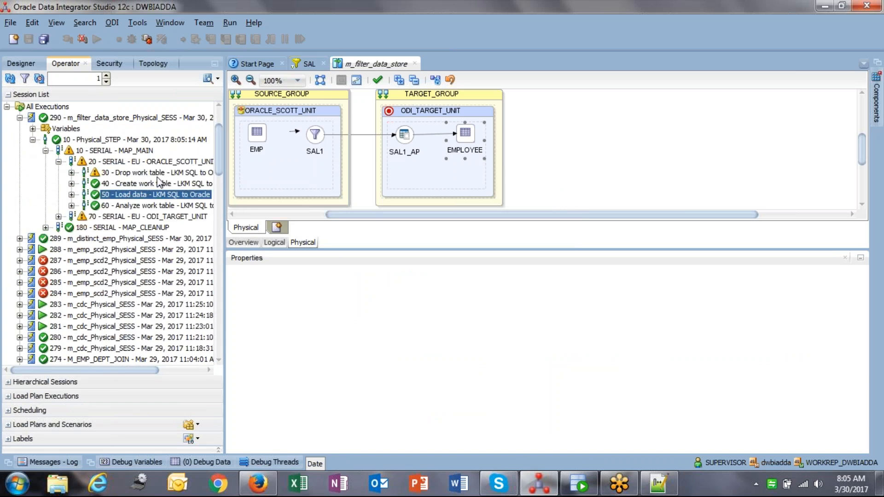
click(262, 97)
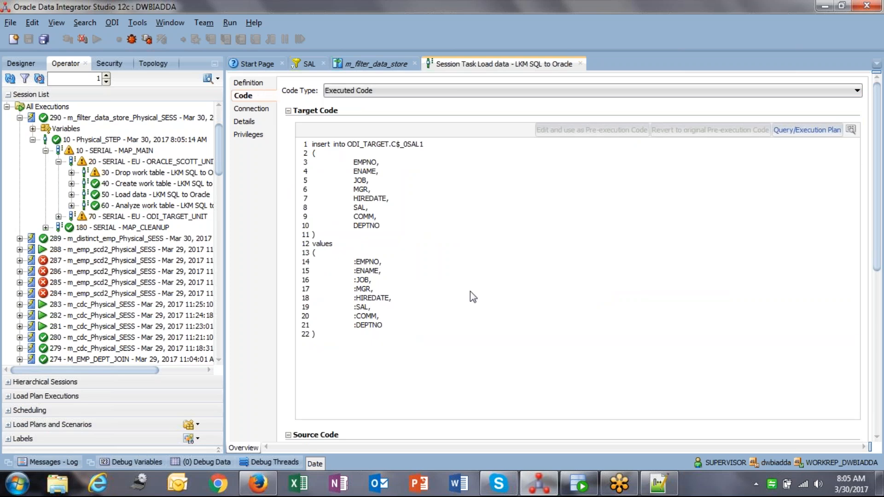
Examine the Load data task's source query for the SAL filter condition.
scroll(879, 99, down, 5)
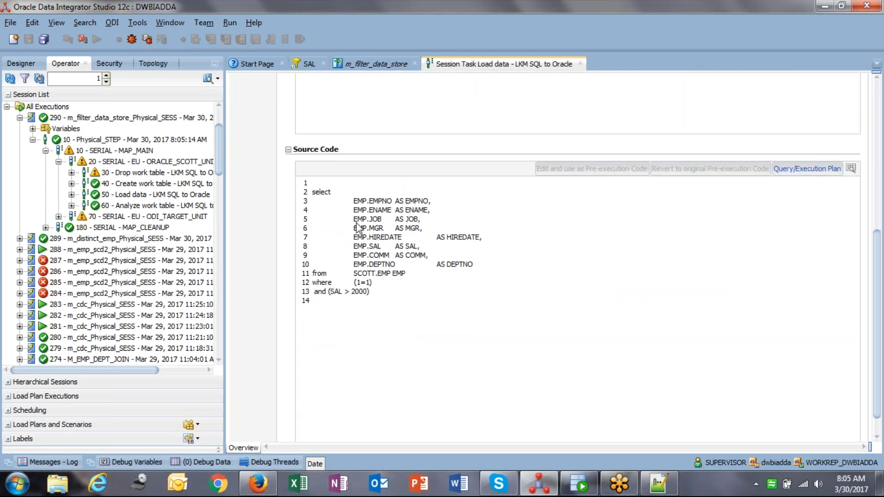
drag(327, 232, 365, 303)
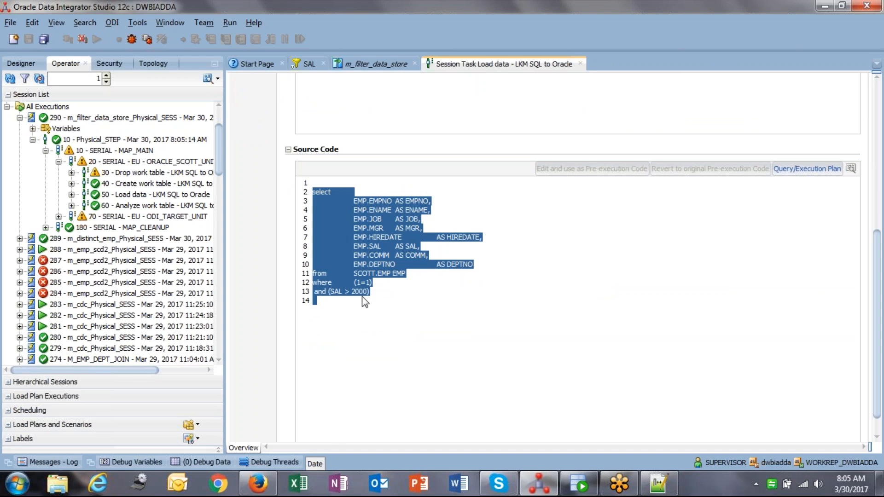
click(363, 297)
drag(314, 193, 358, 308)
click(358, 308)
drag(313, 192, 369, 309)
click(370, 309)
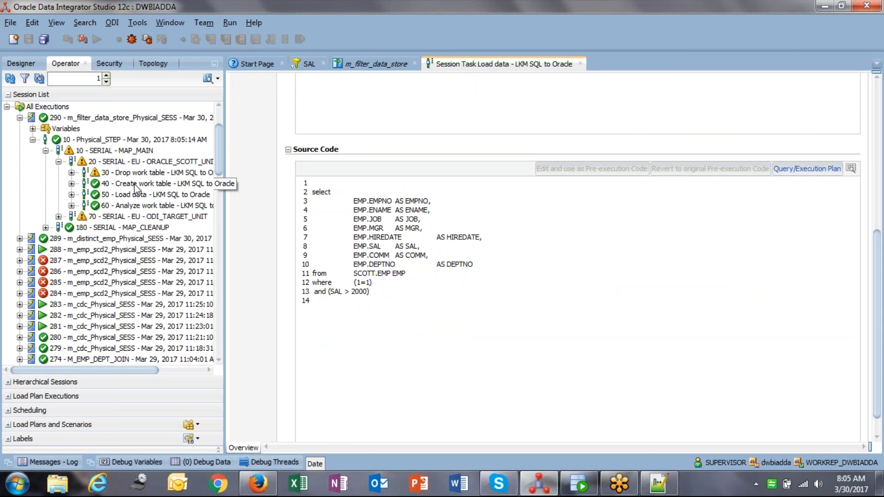
Review the Load data task's target insert code and definition.
click(883, 336)
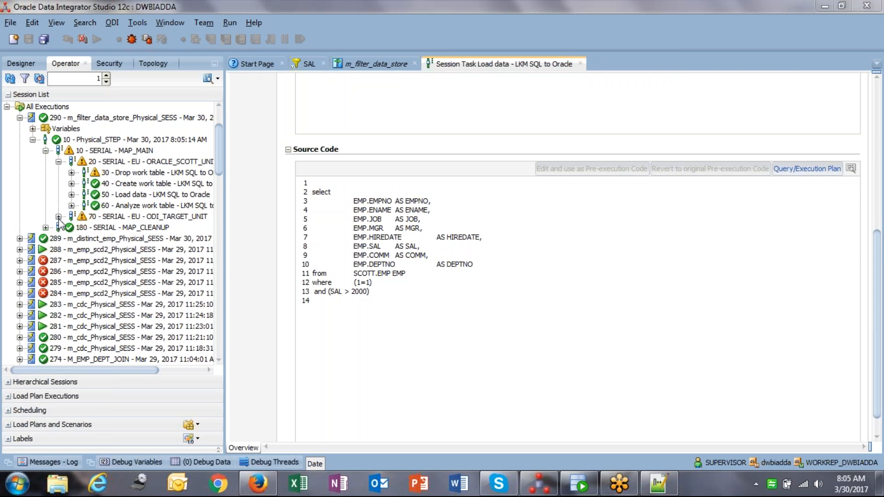
click(146, 196)
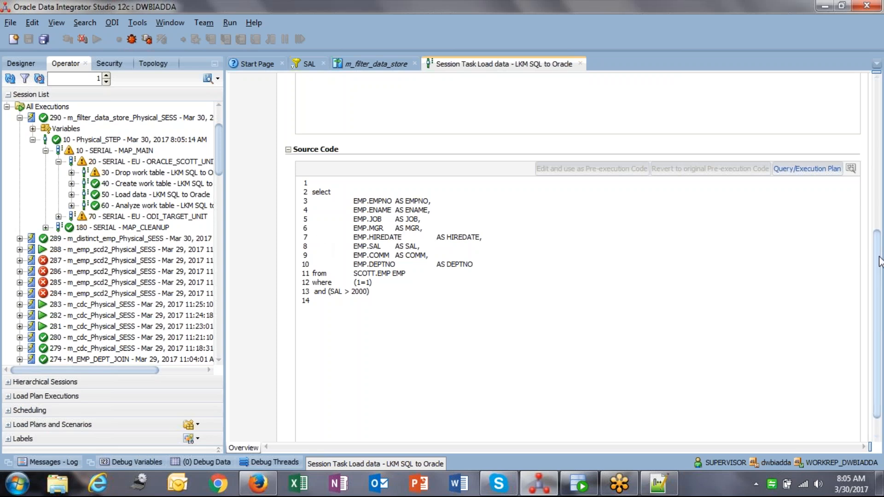
scroll(877, 262, up, 5)
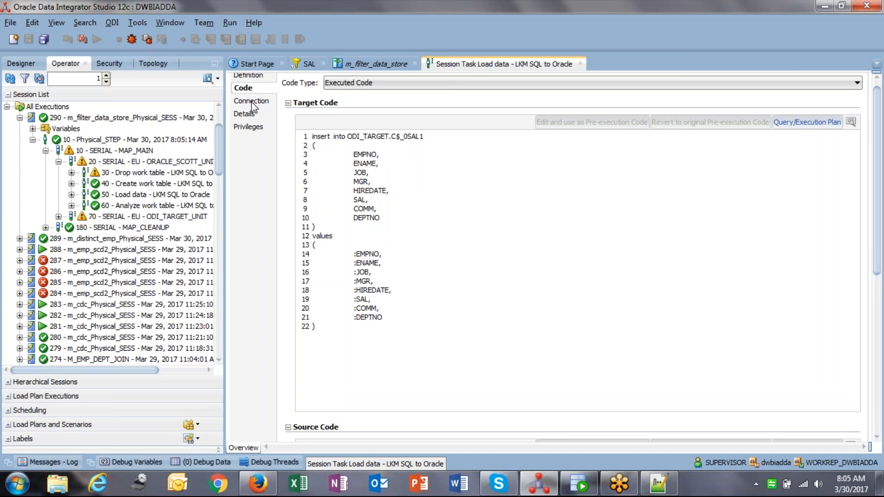
click(248, 76)
click(252, 87)
drag(878, 138, 486, 140)
Turn off Filter Active for Static Control on the EMP datastore's SAL filter and save it.
click(297, 64)
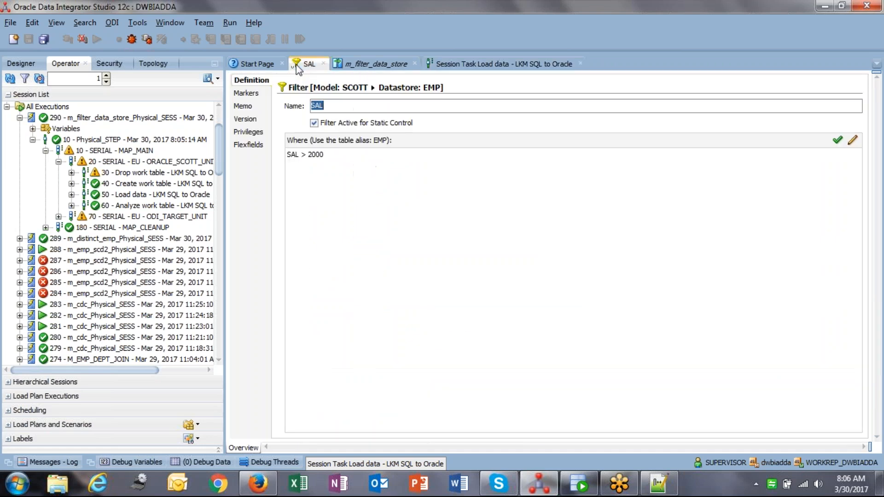
click(313, 123)
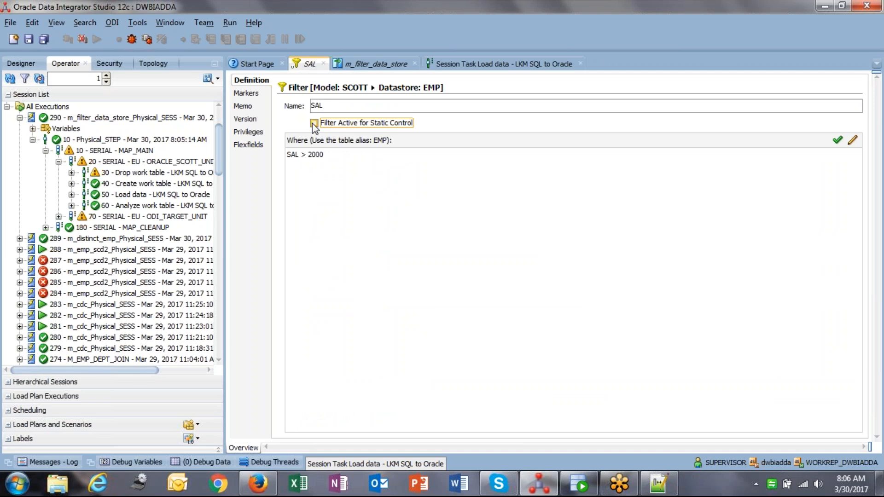
click(27, 39)
Rerun the m_filter_data_store mapping in the Global context with the local agent.
click(350, 65)
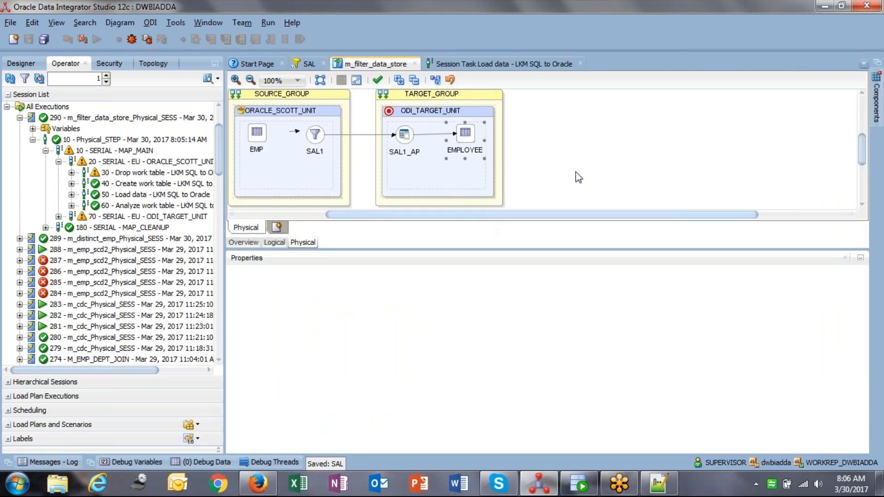
click(96, 40)
click(466, 295)
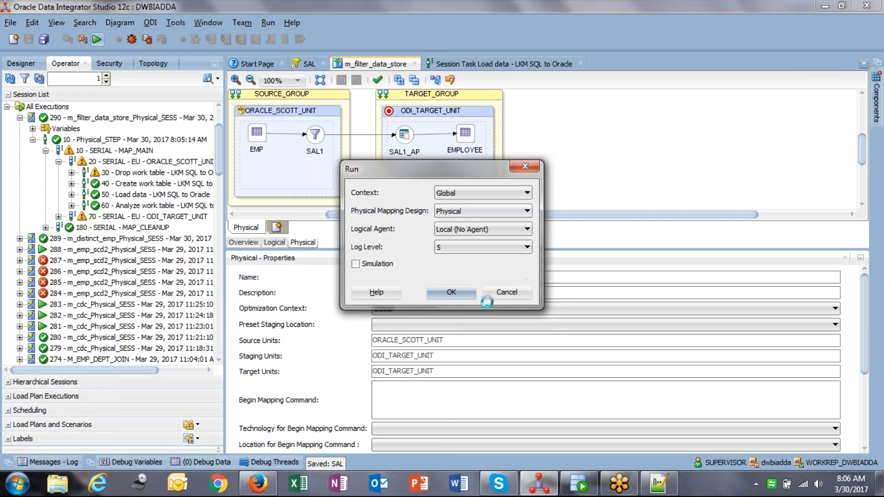
click(538, 261)
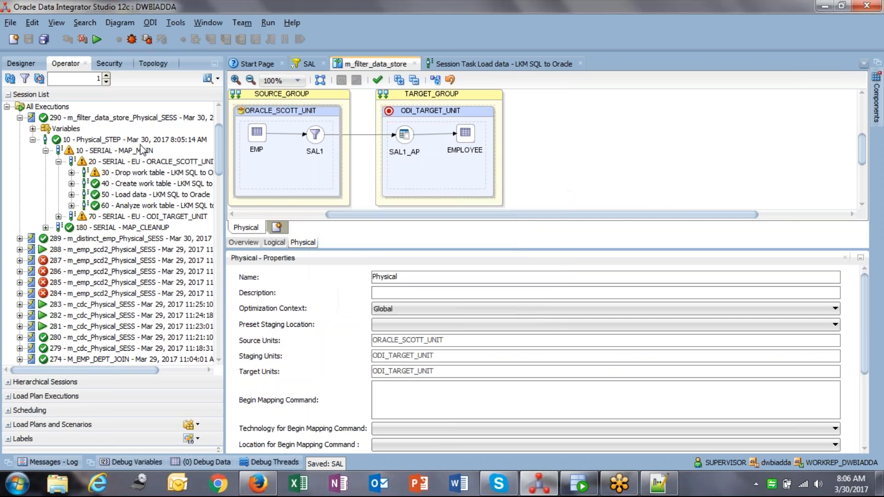
Refresh the session list and open the executed code of the Load data task in the rerun's session.
click(10, 79)
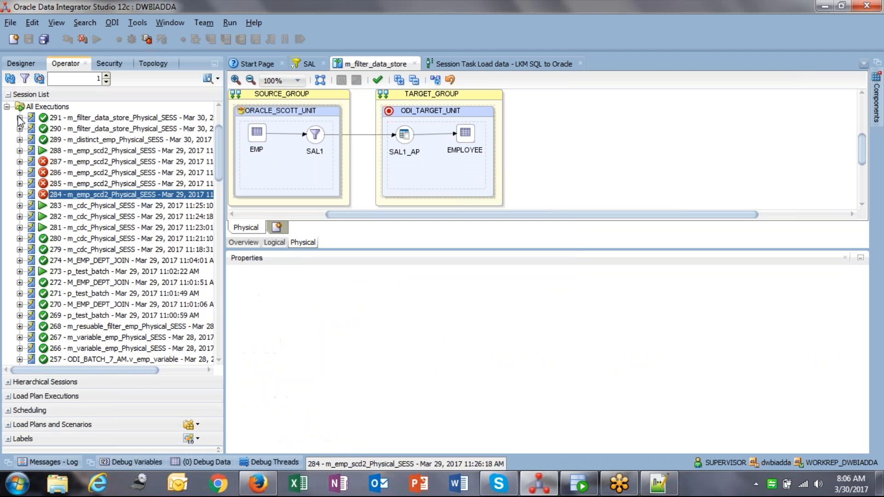
click(19, 118)
click(32, 140)
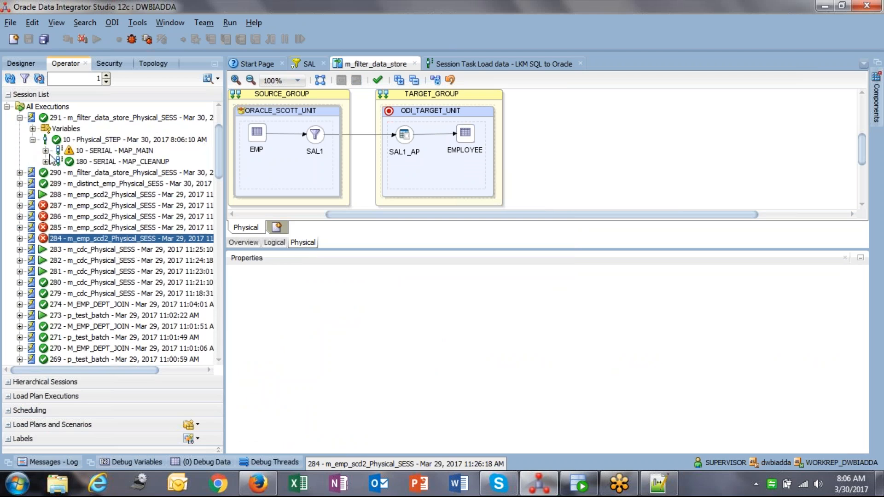
click(45, 150)
click(58, 162)
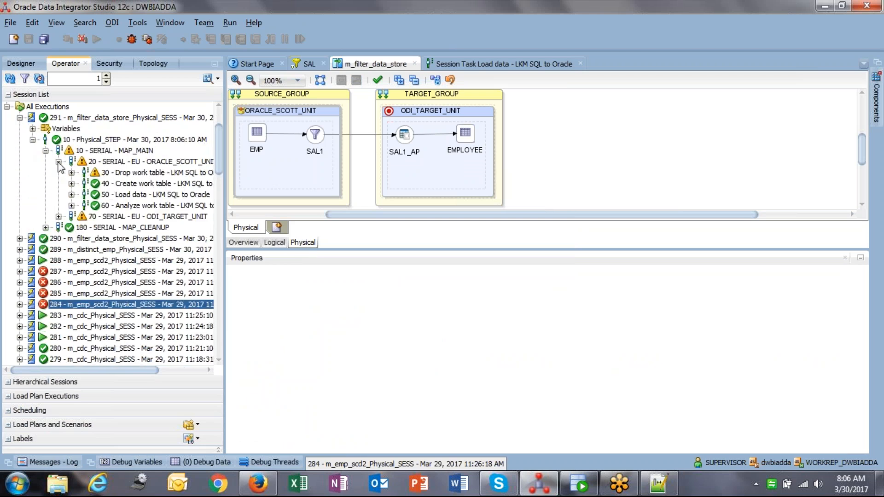
double_click(132, 197)
click(265, 97)
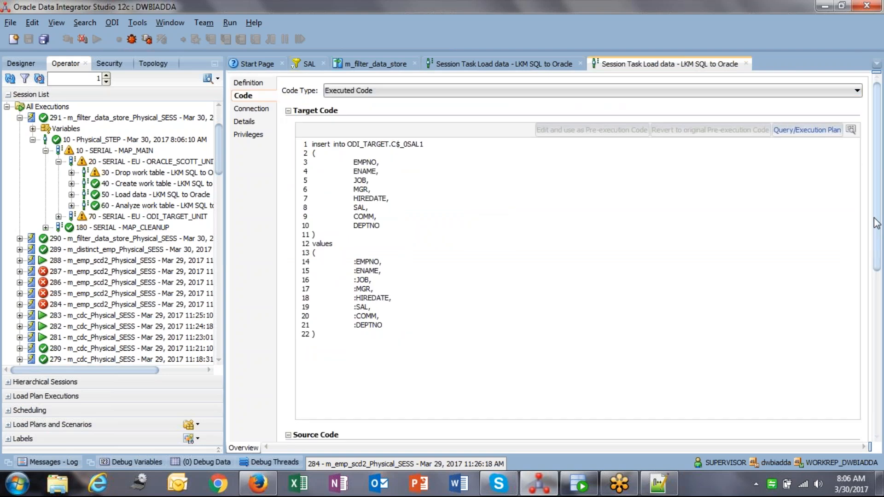
Examine the rerun's source query for the SAL filter condition.
scroll(879, 229, down, 8)
drag(315, 262, 366, 363)
click(431, 368)
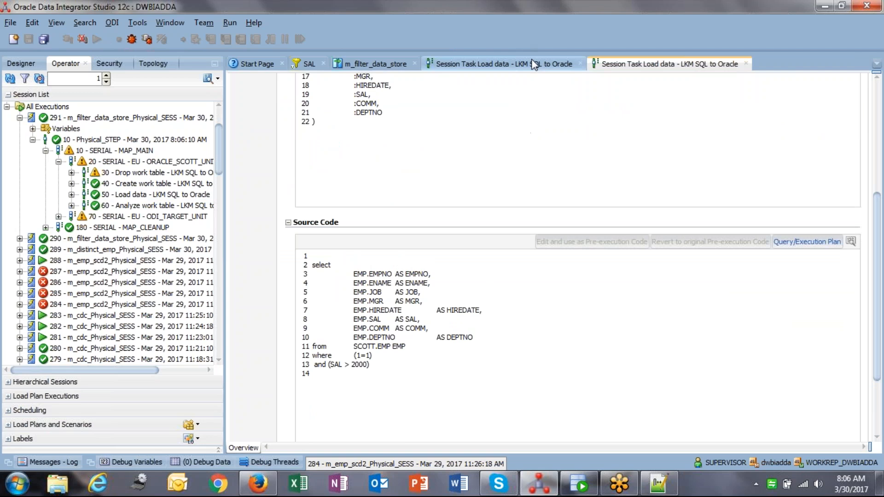
Go back through the m_filter_data_store mapping to the SAL filter's definition to review its static control setting.
click(376, 64)
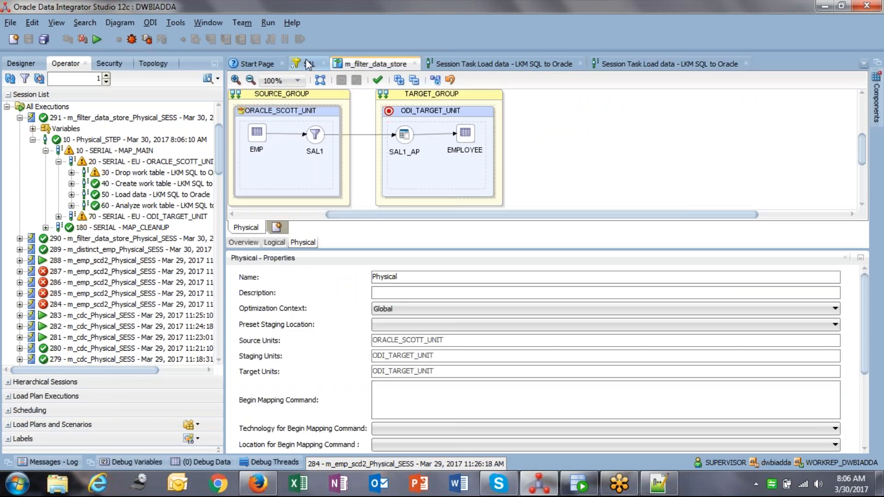
click(307, 64)
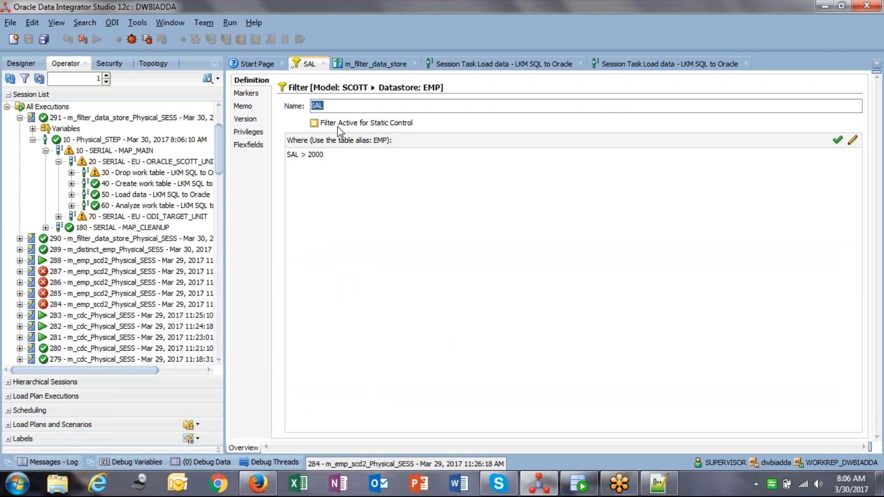
Return to the m_filter_data_store mapping and inspect STATIC_CONTROL in the EMPLOYEE target's integration knowledge module options.
click(498, 66)
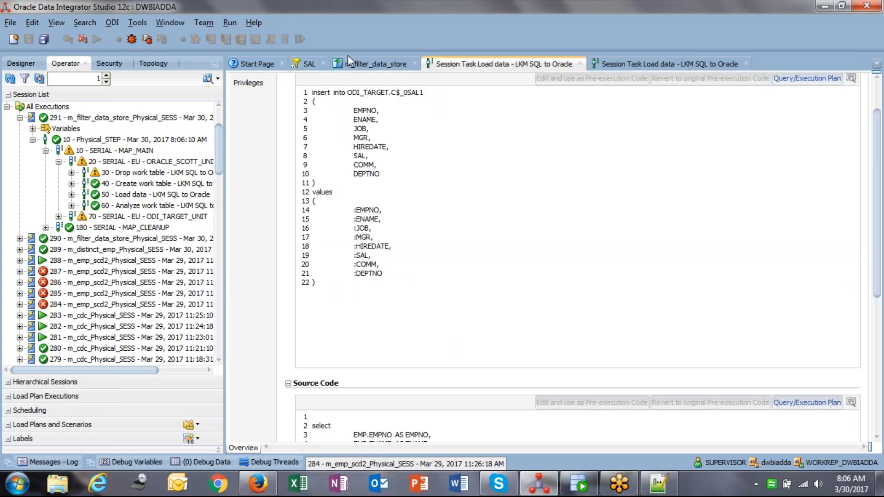
click(339, 66)
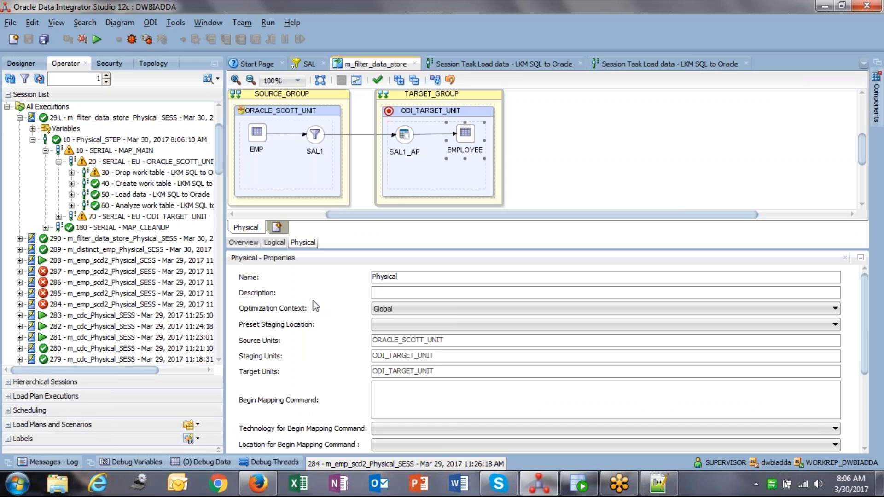
click(284, 309)
click(286, 298)
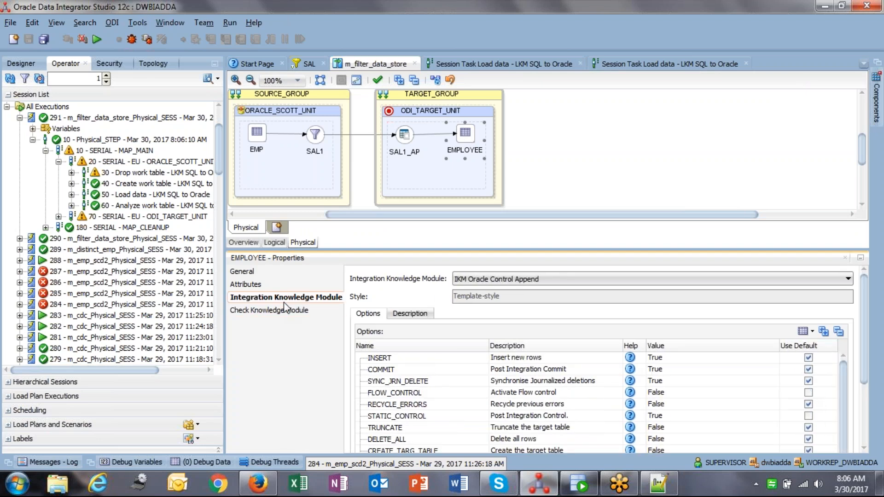
click(536, 419)
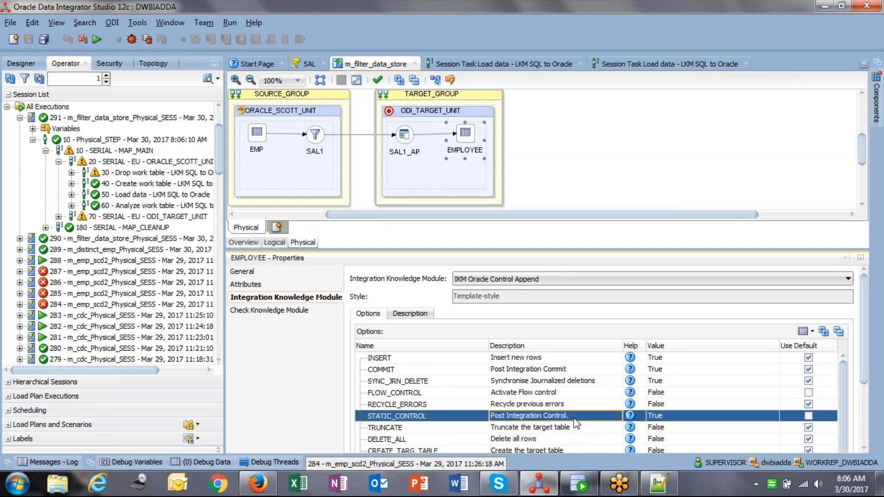
click(669, 421)
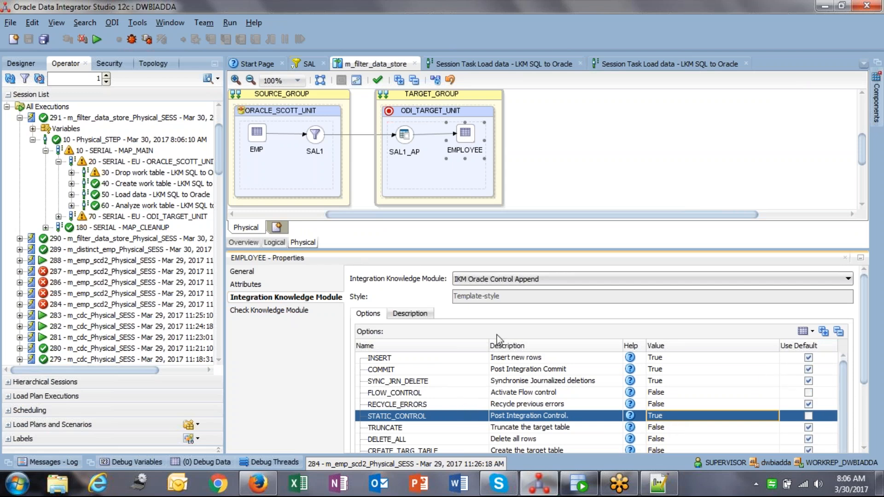
Compare the SAL filter's static control setting with the STATIC_CONTROL option in the m_filter_data_store mapping.
click(309, 63)
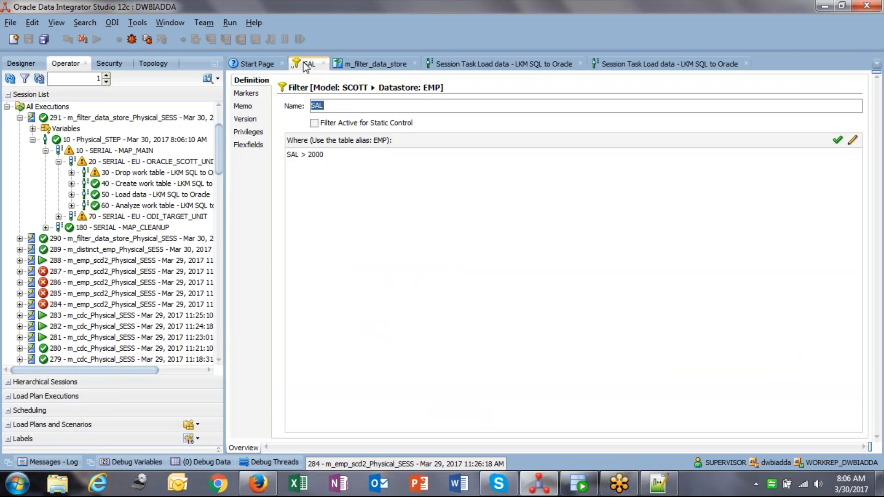
click(502, 64)
click(397, 66)
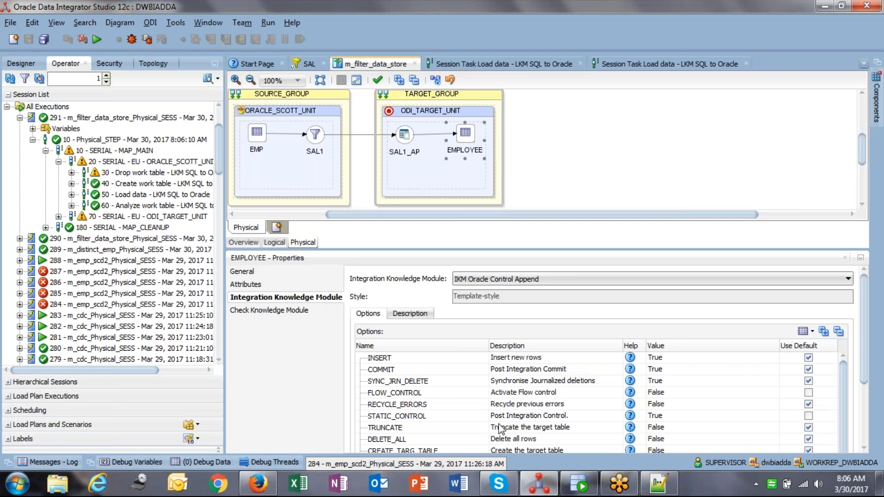
click(528, 419)
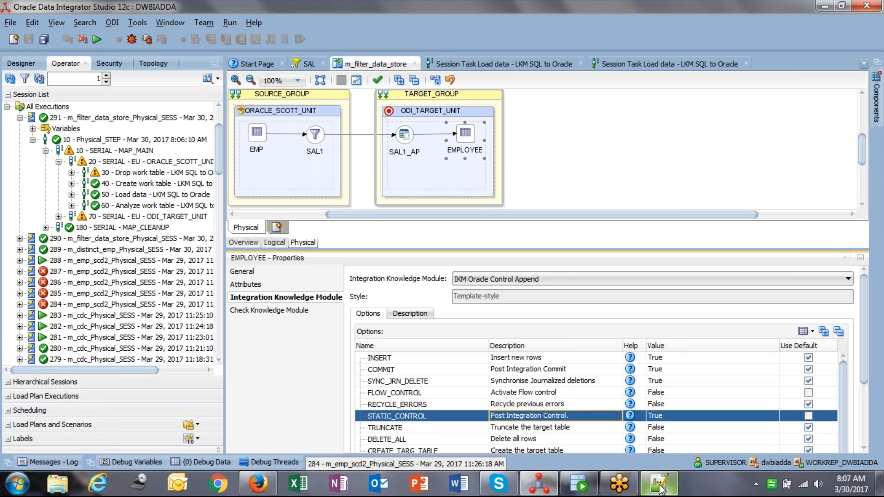
mouse_move(660, 489)
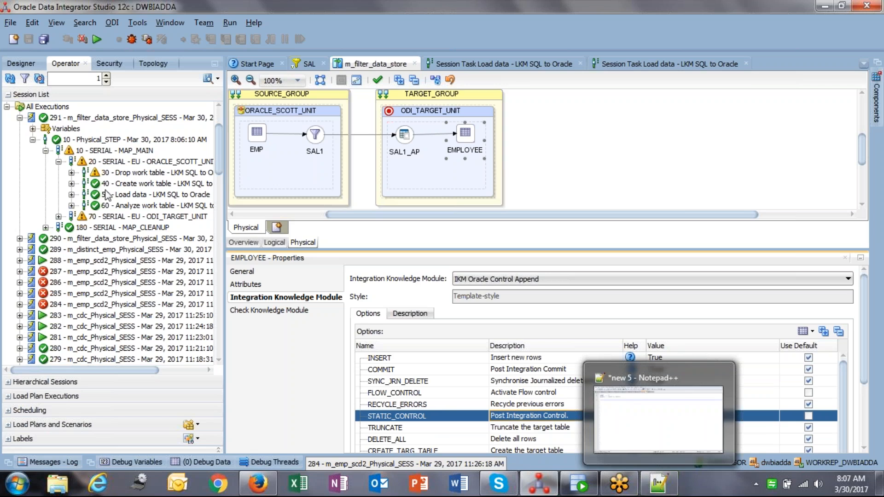
click(133, 196)
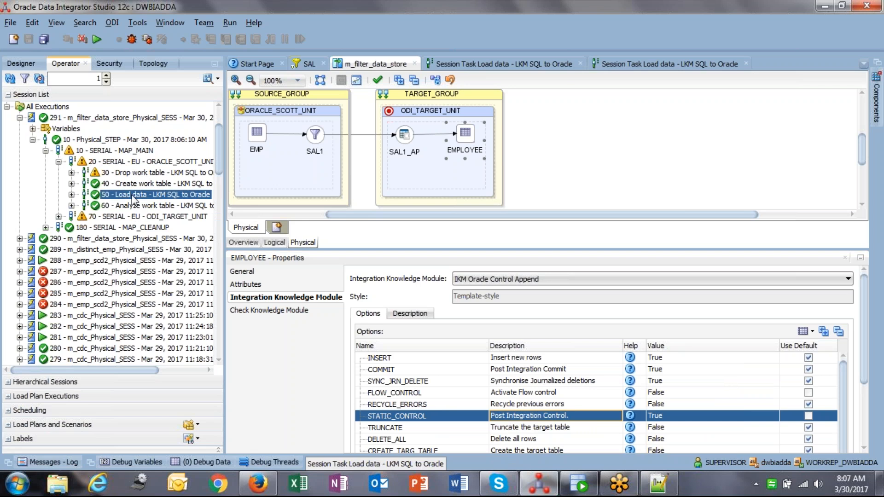
click(466, 134)
click(304, 64)
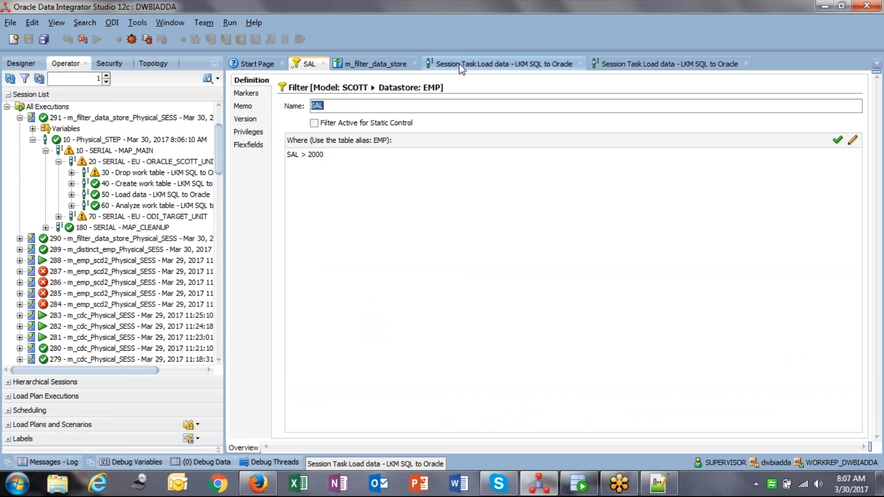
click(376, 59)
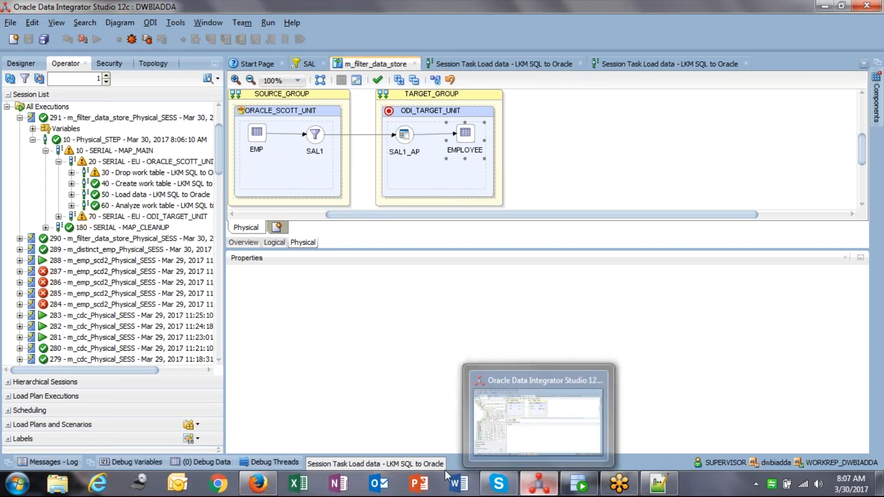
Try to close the Pearson VUE browser window and switch back to Oracle Data Integrator Studio.
mouse_move(258, 483)
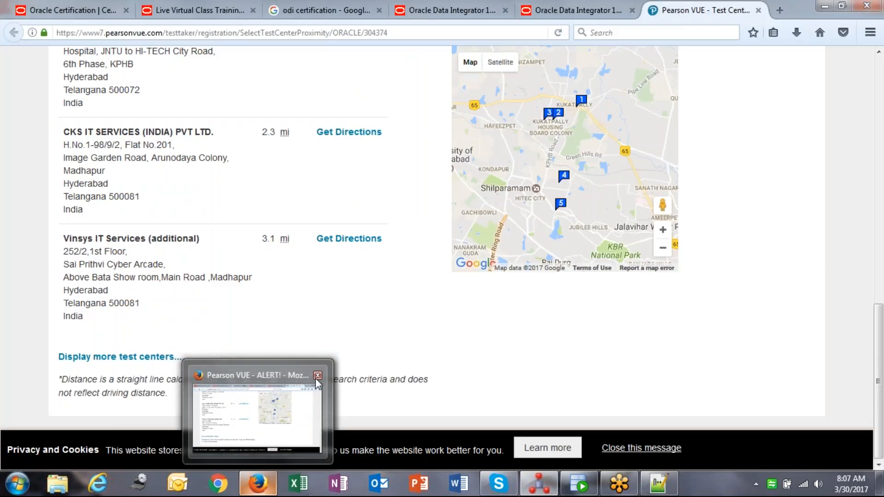
click(317, 376)
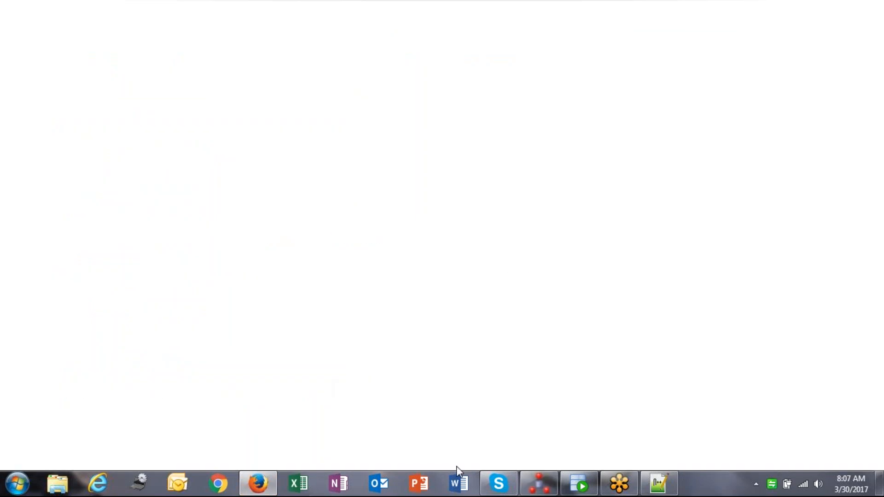
click(551, 489)
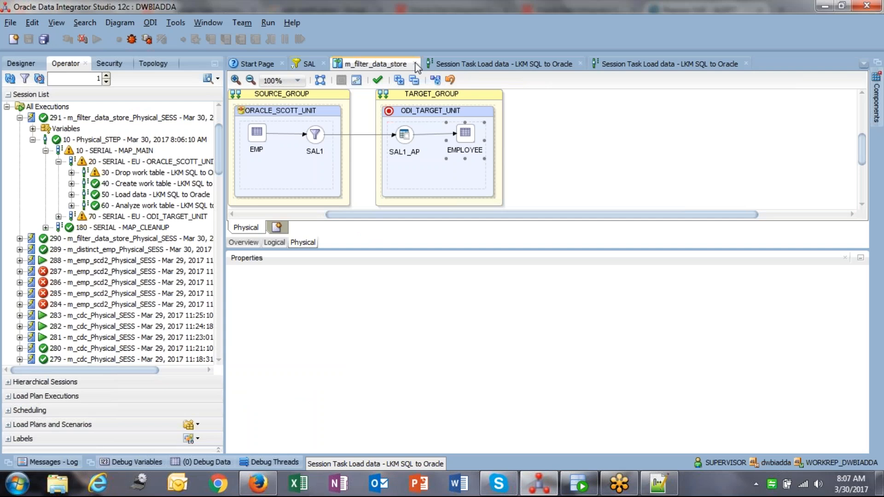
Close both Load data session task editors and the m_filter_data_store mapping, leaving the Designer navigator maximized.
double_click(486, 66)
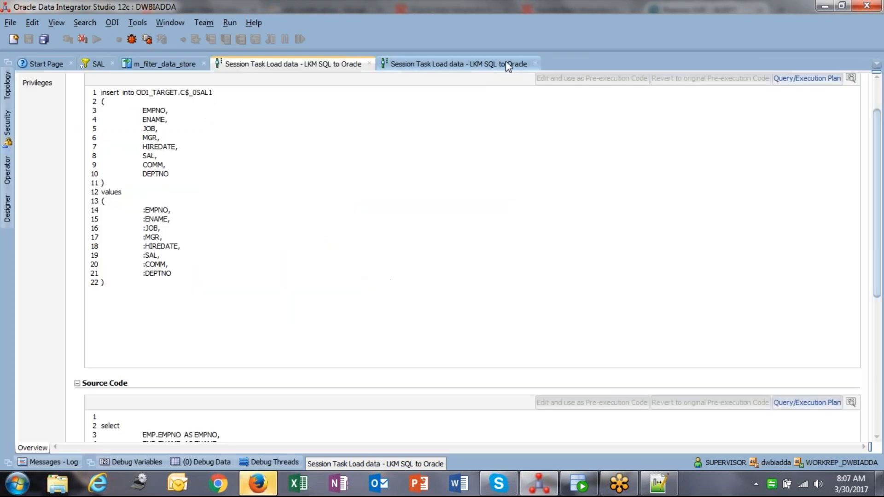
click(536, 64)
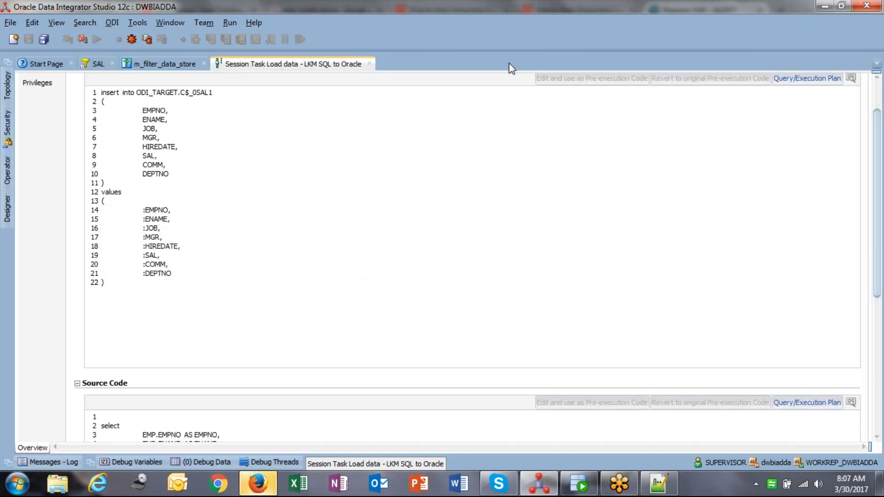
click(369, 63)
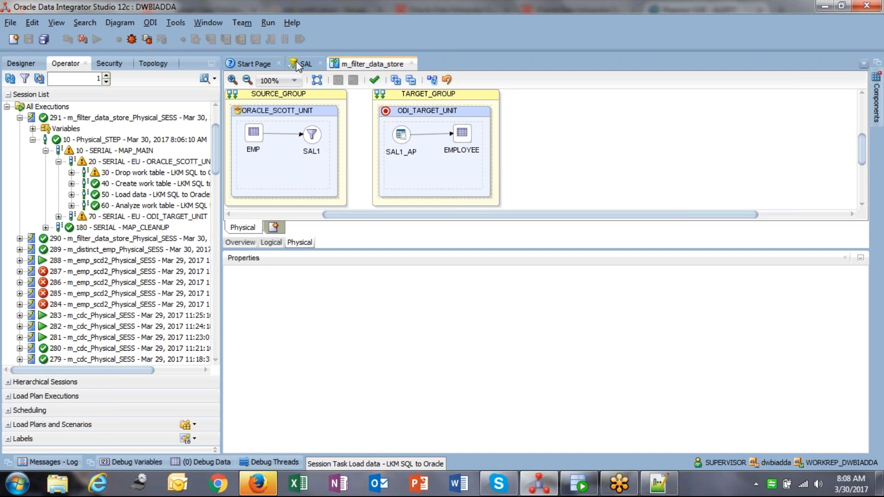
key(shift+Escape)
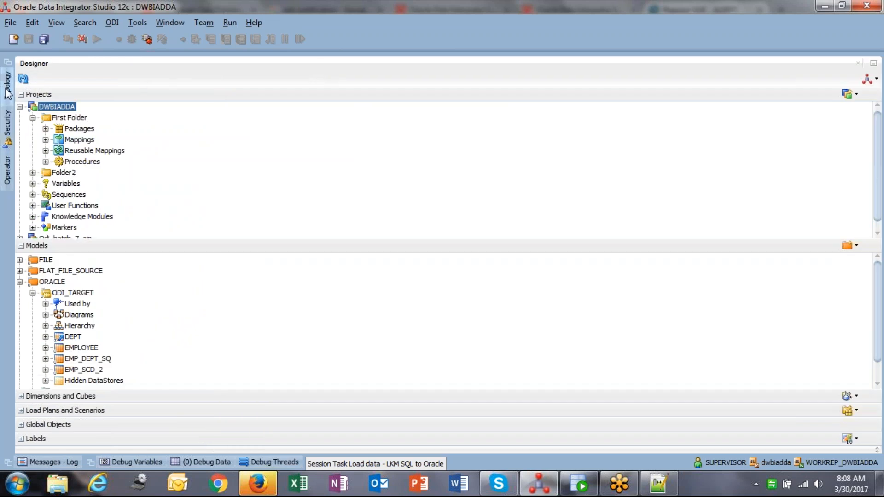
click(8, 90)
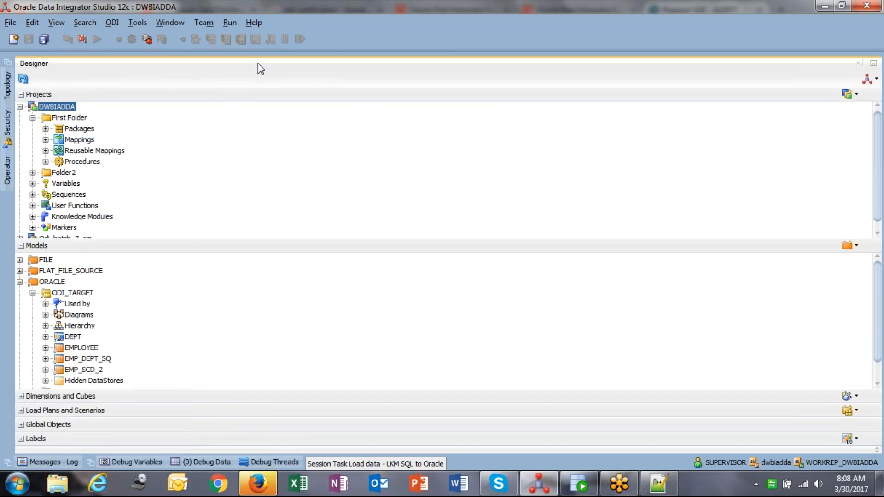
click(320, 98)
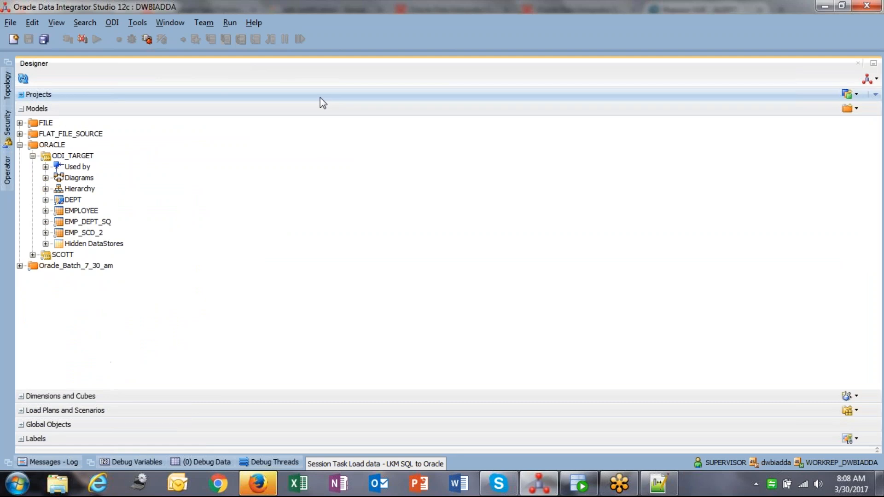
click(319, 97)
click(320, 97)
click(320, 97)
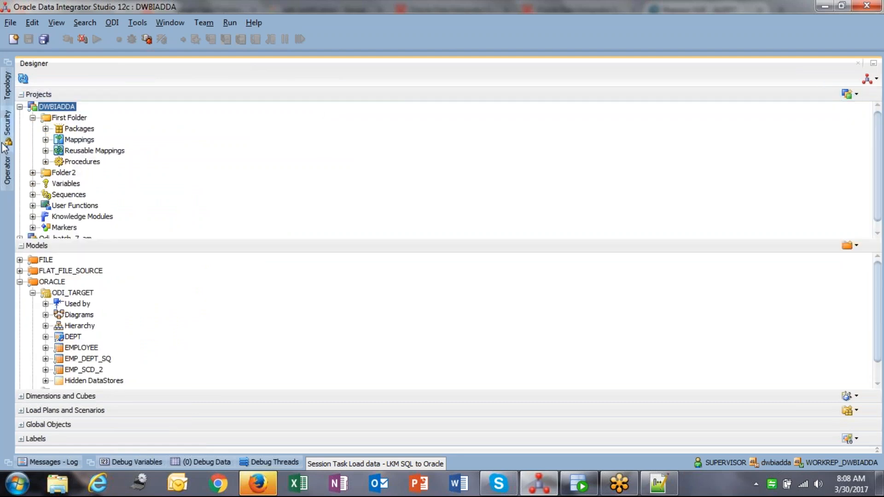
click(8, 128)
click(8, 92)
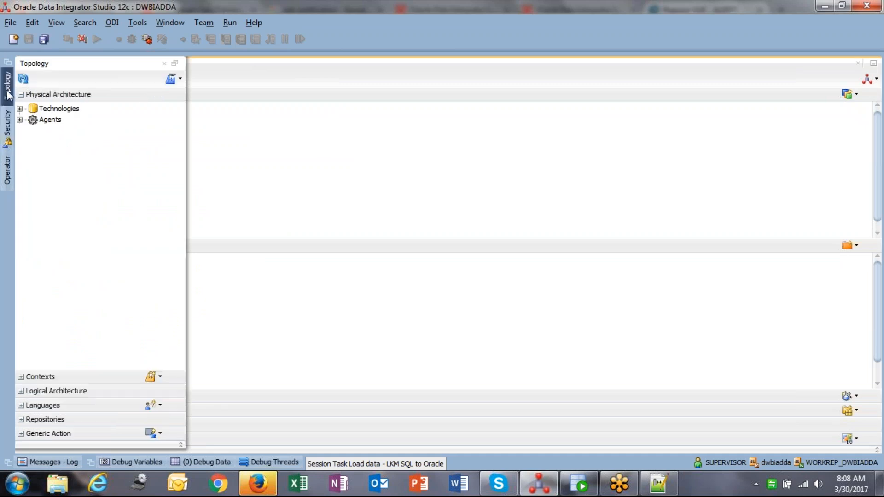
click(685, 189)
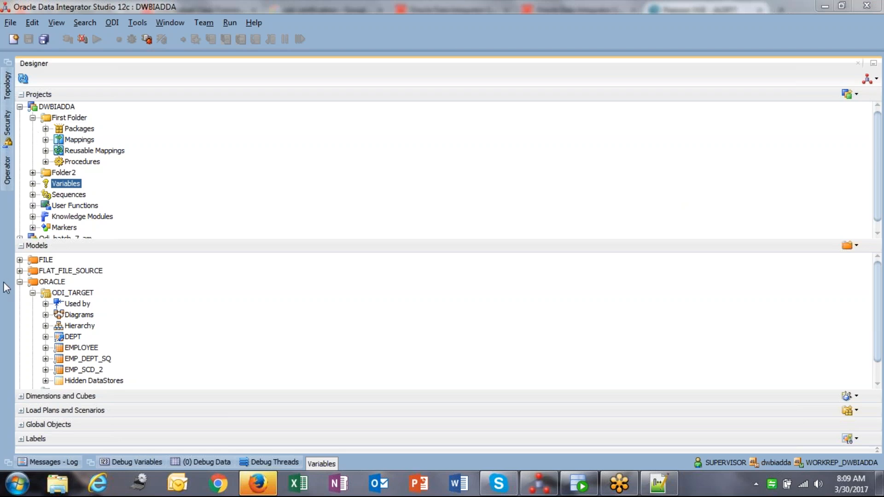
Collapse the ORACLE model folder, and look through the First Folder mappings of the DWBIADDA project before collapsing that folder.
click(19, 282)
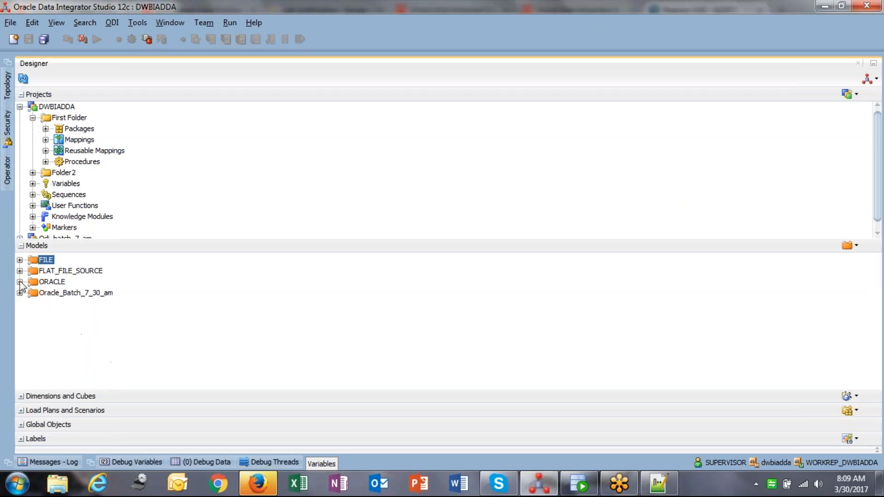
click(46, 139)
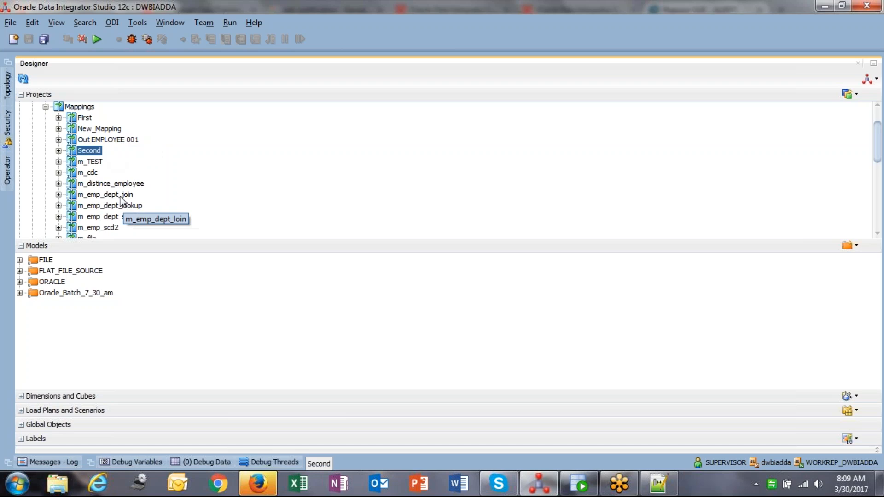
scroll(52, 167, up, 1)
click(33, 118)
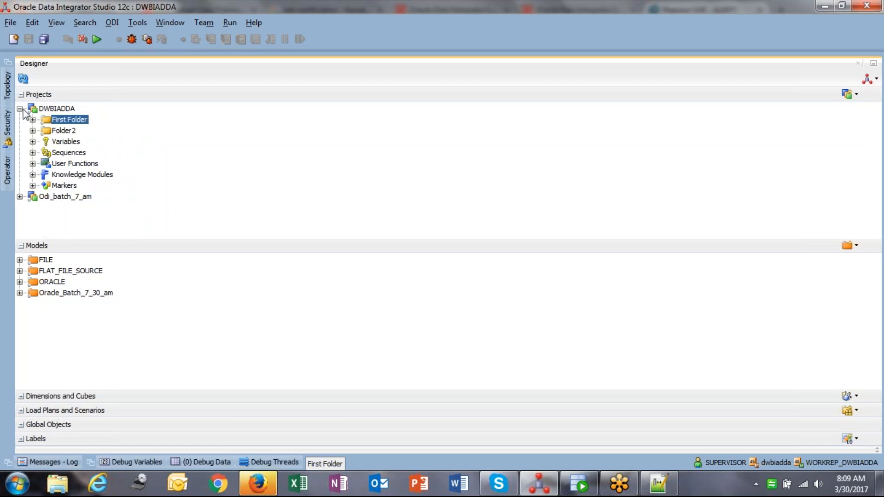
click(29, 110)
Open the m_emp_filter mapping from First Folder in the Odi_batch_7_am project and show its logical diagram.
click(20, 196)
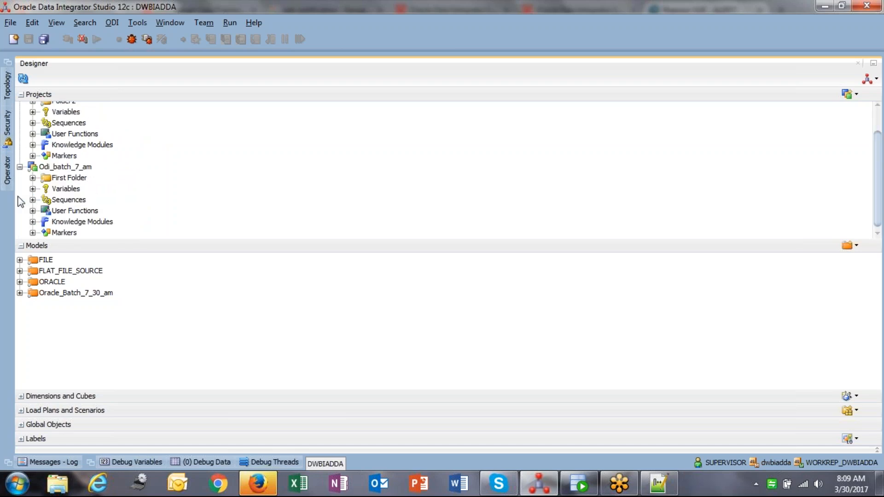
click(33, 178)
click(46, 199)
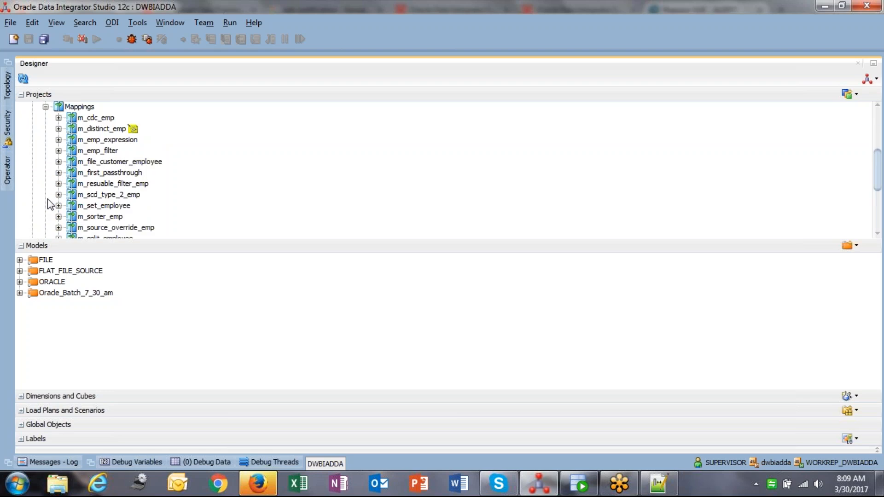
double_click(112, 150)
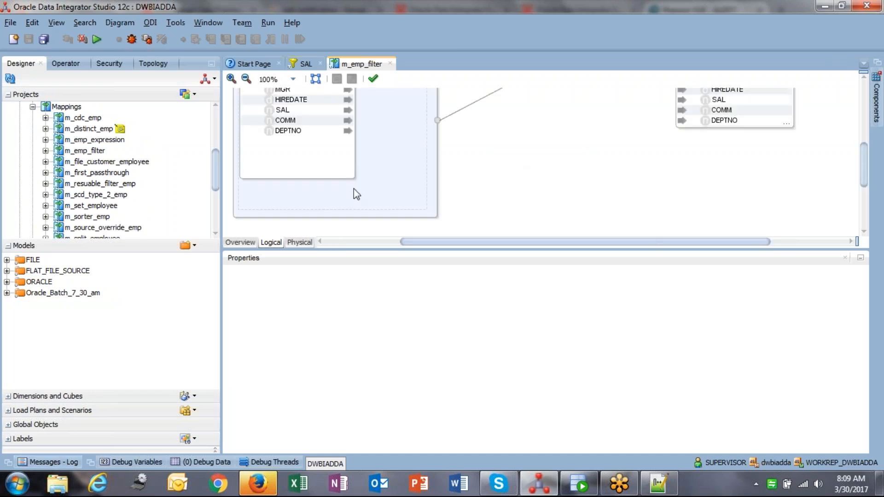
scroll(621, 155, up, 2)
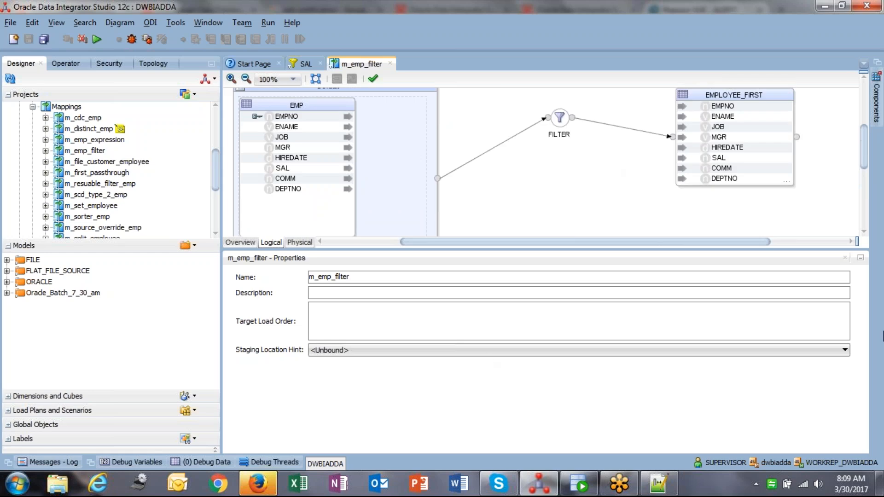
Review the debug options for the m_emp_filter mapping and leave the debug dialog.
click(131, 40)
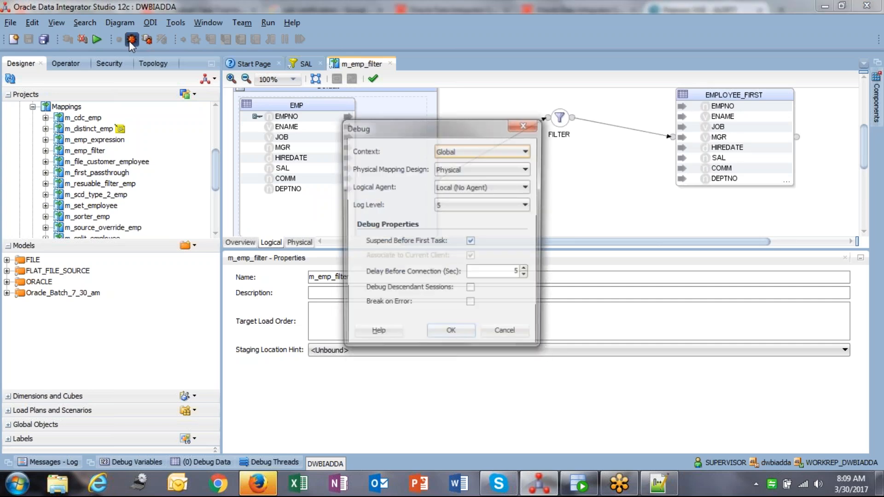
click(456, 336)
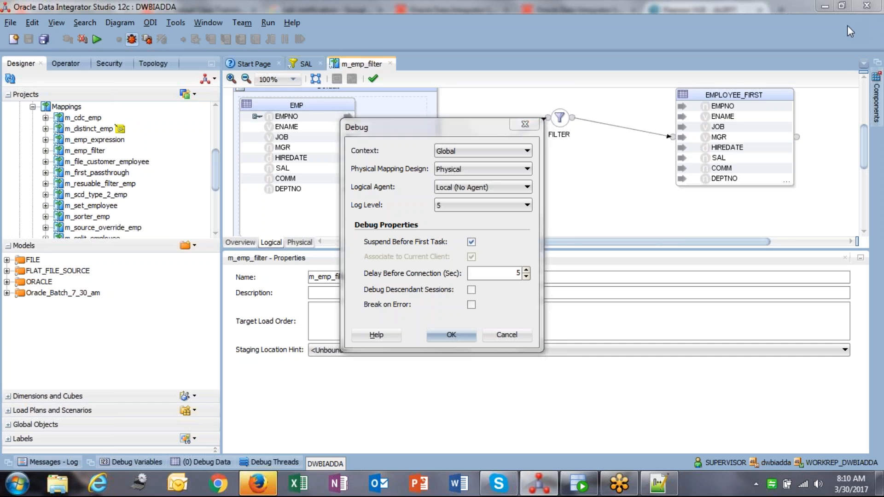
click(848, 25)
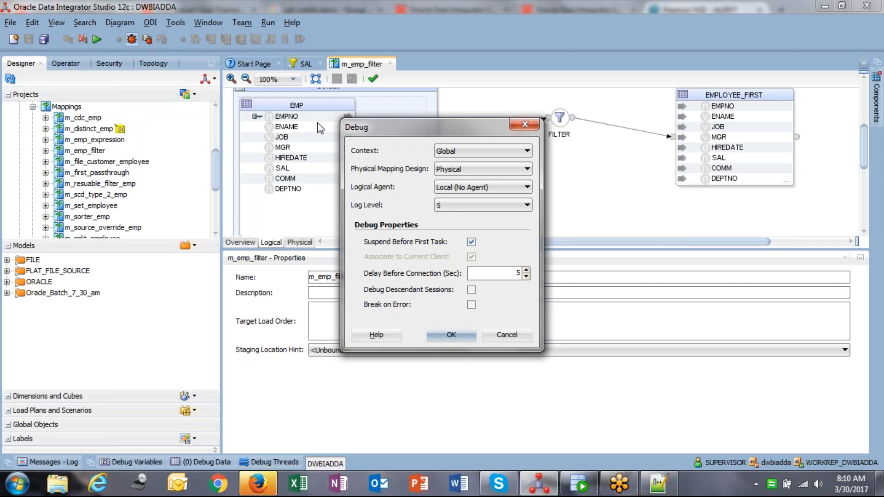
key(Return)
click(403, 241)
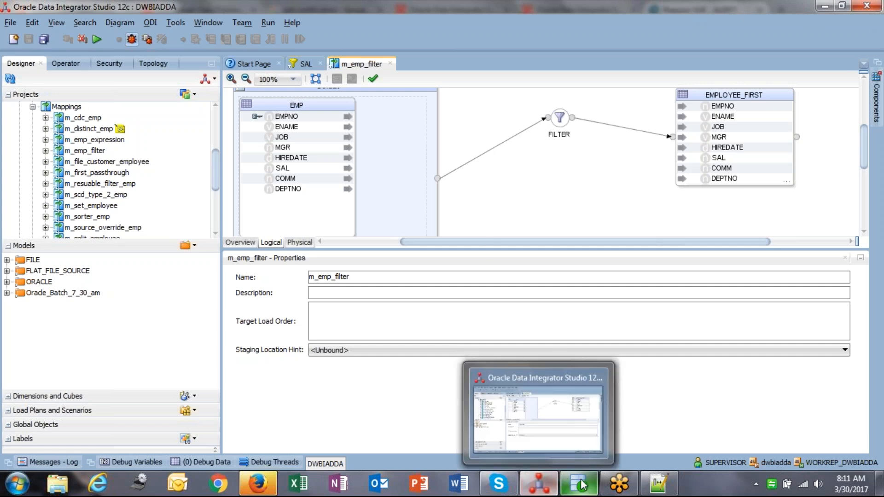
Switch to the Operator navigator and step the m_emp_filter debug session into the Drop work table task of SCOTT_NEW_SCHEMA_UNIT.
mouse_move(581, 485)
mouse_move(637, 378)
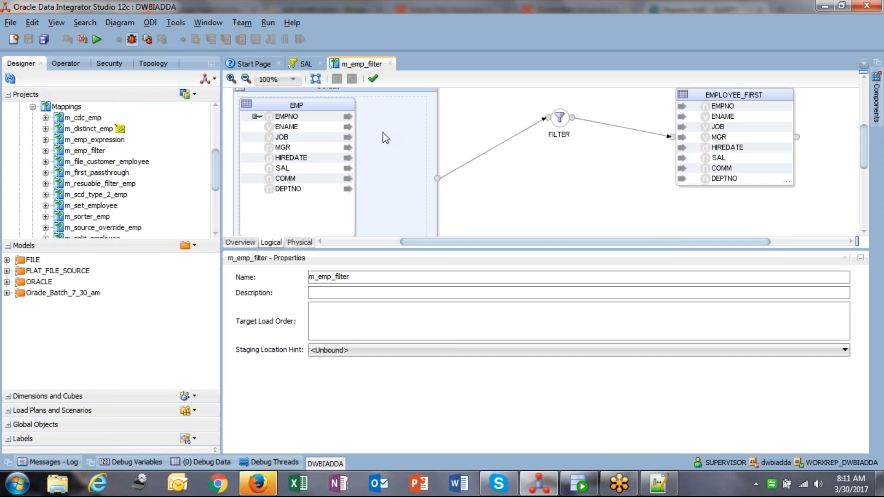
click(71, 64)
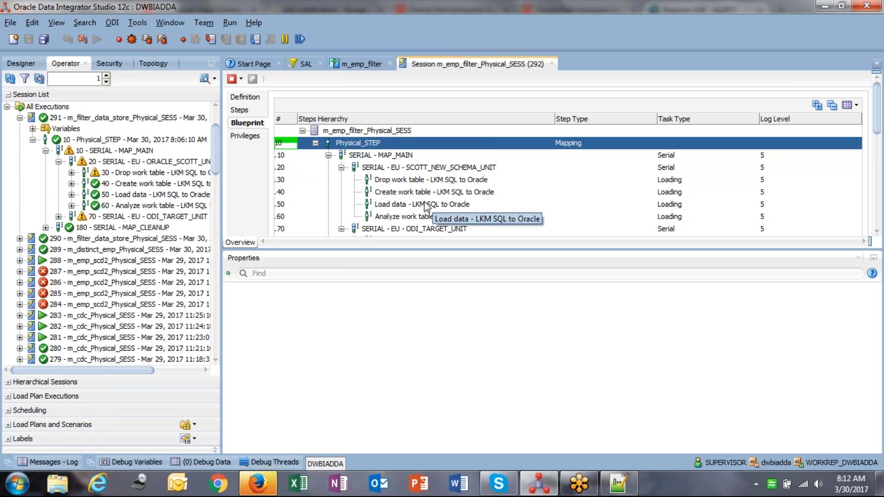
click(211, 39)
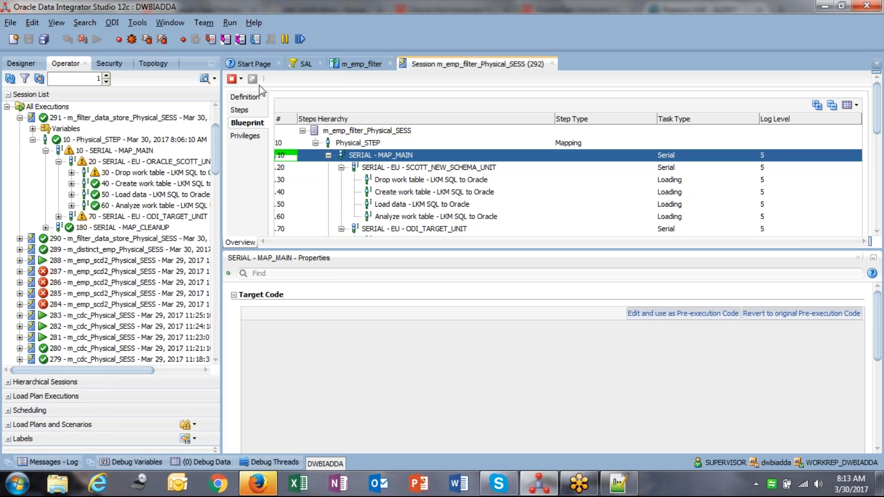
click(396, 167)
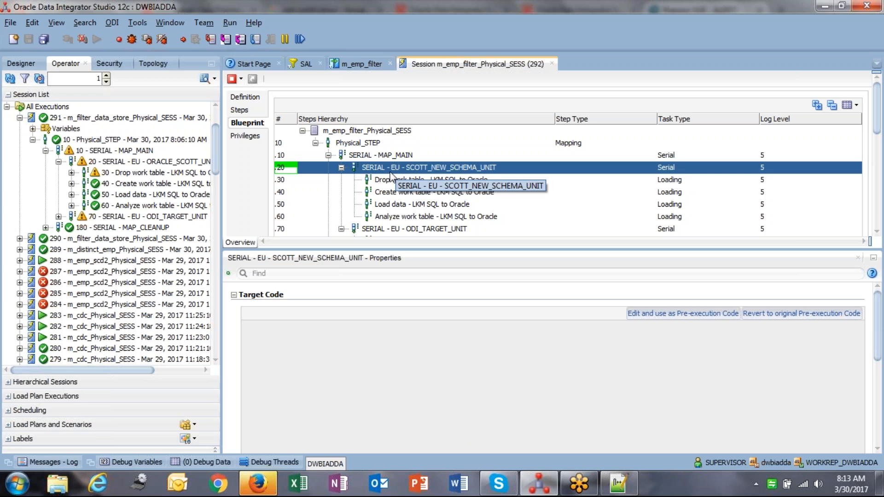
click(210, 40)
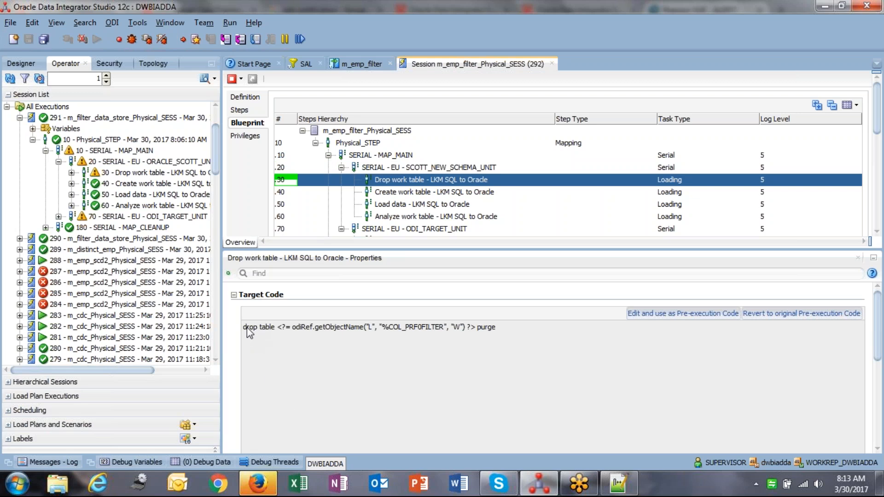
Retrieve the debug data for the Drop work table task, examine its target task SQL, and dismiss the debug data.
click(513, 331)
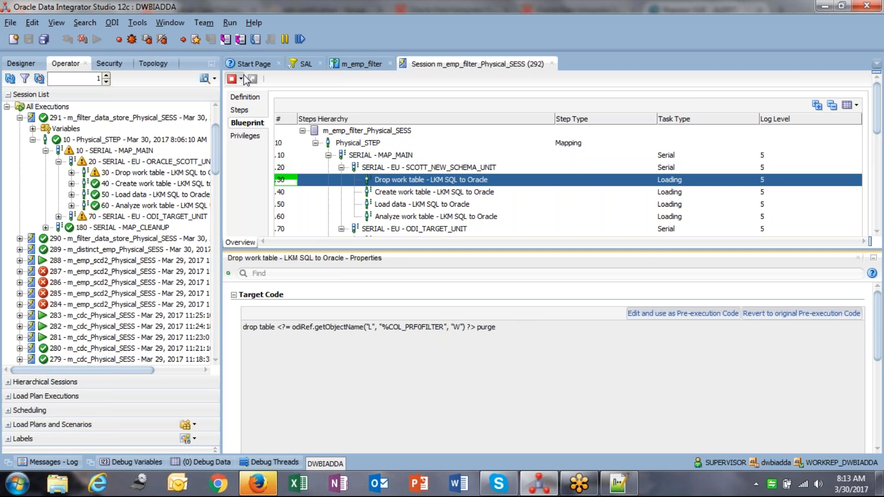
click(196, 40)
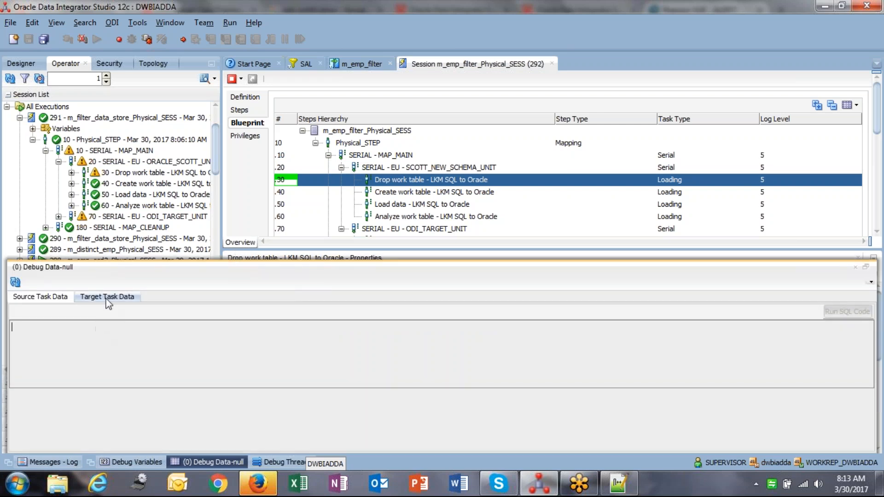
click(107, 297)
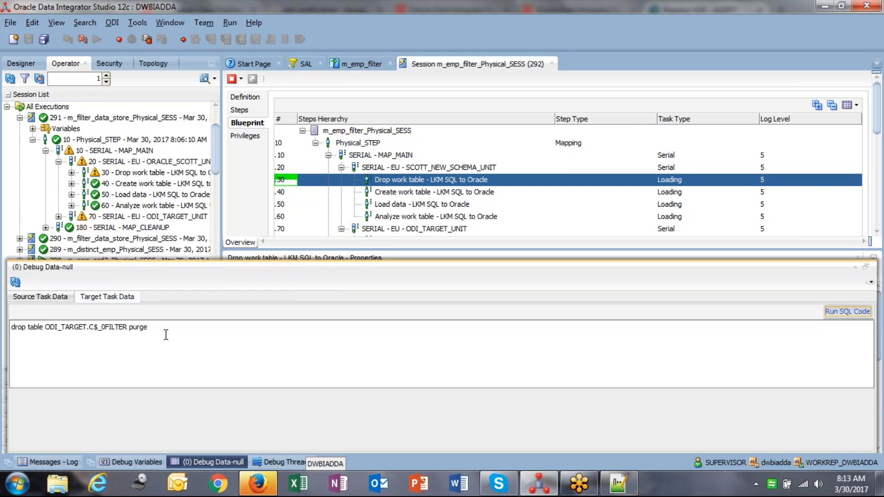
drag(130, 328, 12, 328)
click(70, 327)
click(854, 268)
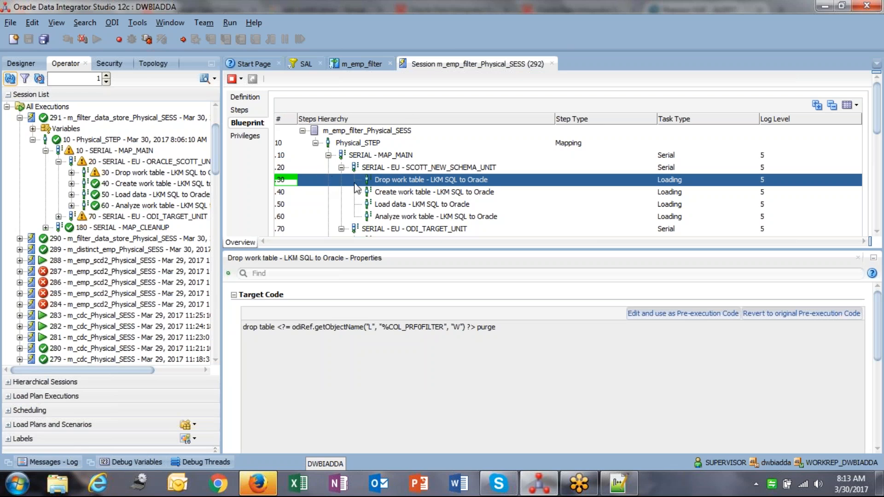
Run the debug session to the Create work table task and check its target task SQL in the debug data.
click(333, 180)
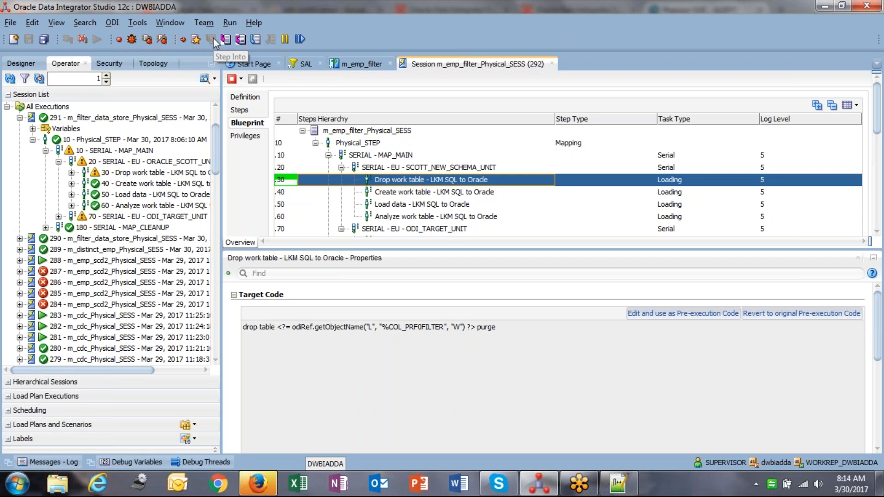
click(242, 41)
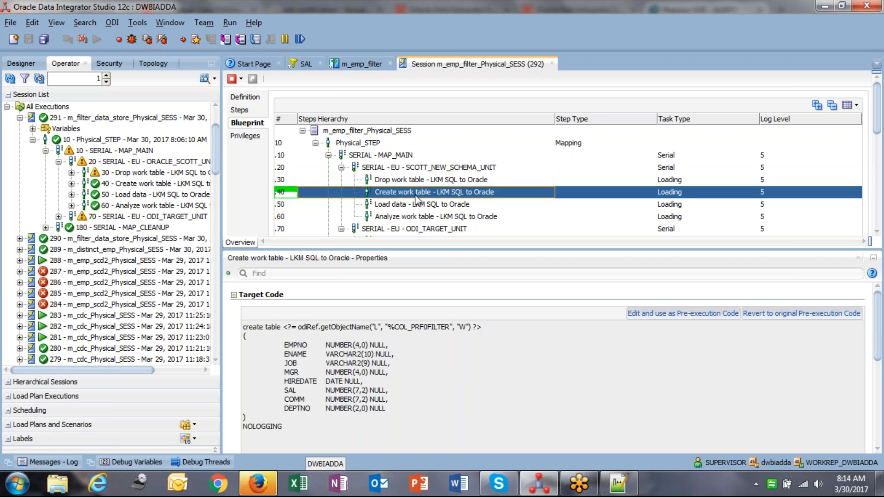
click(195, 41)
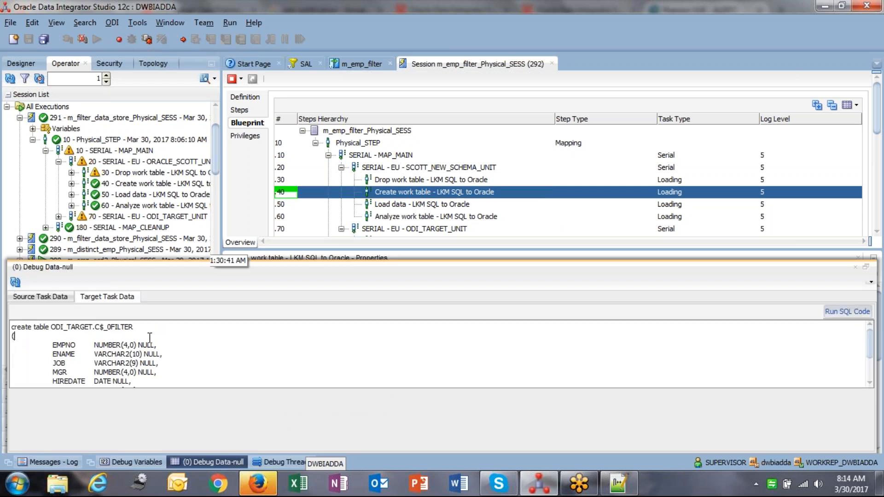
click(856, 267)
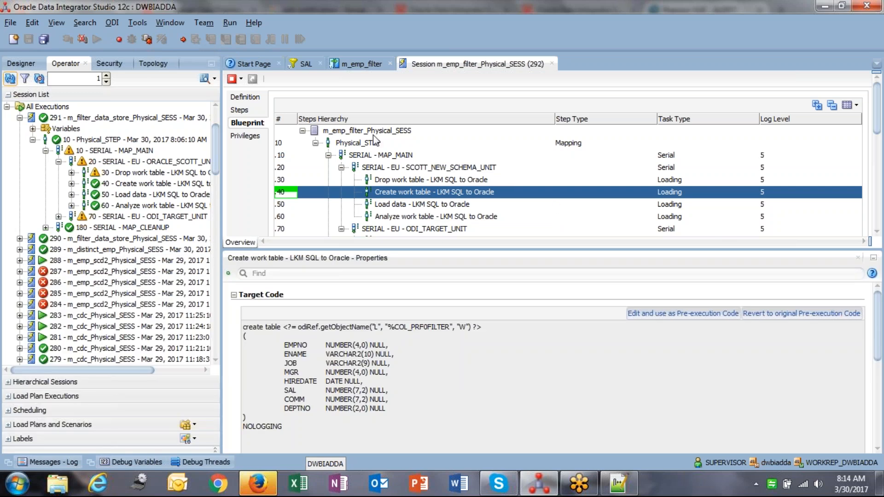
Run the debug session to the Load data task and execute its source task query, enlarging the debug data area to view the rows.
click(356, 192)
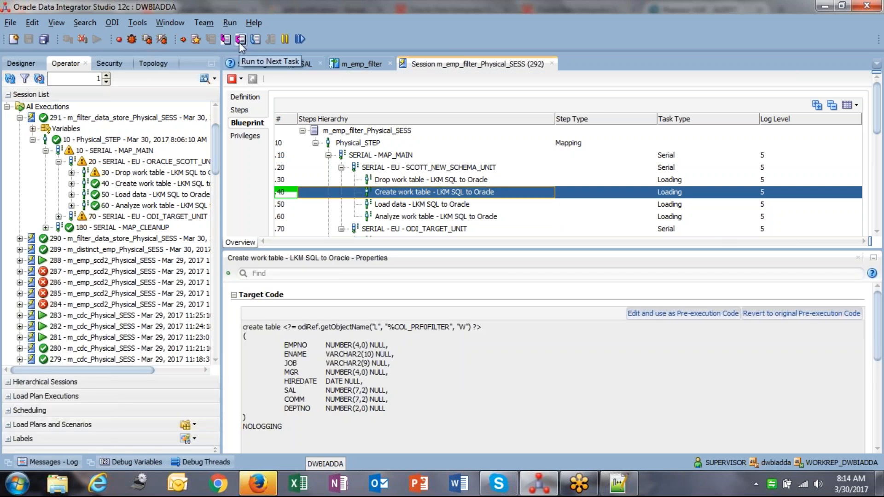
click(239, 41)
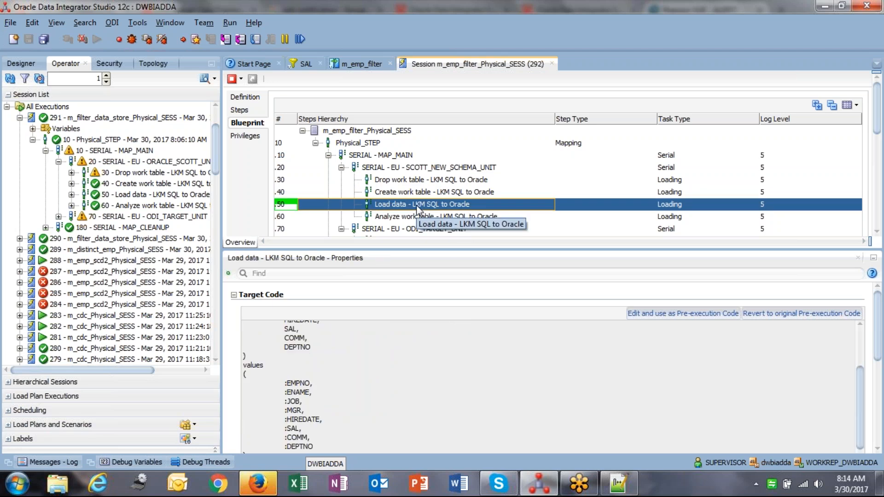
click(197, 40)
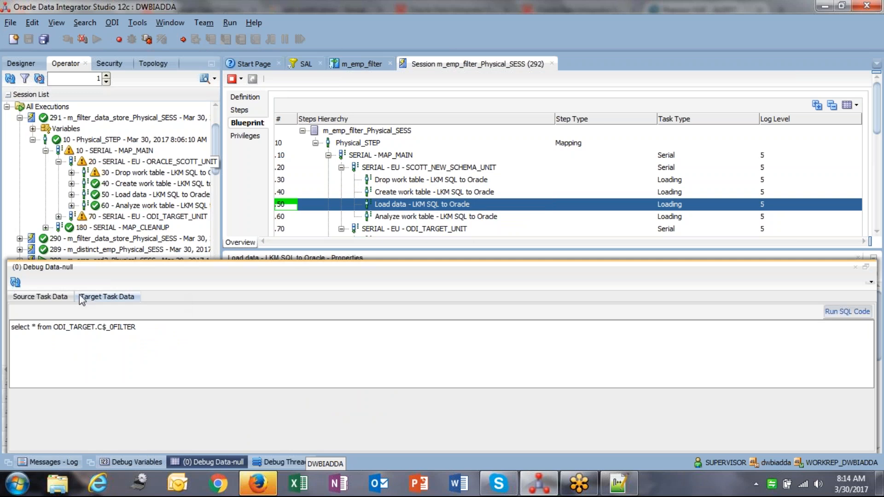
click(63, 298)
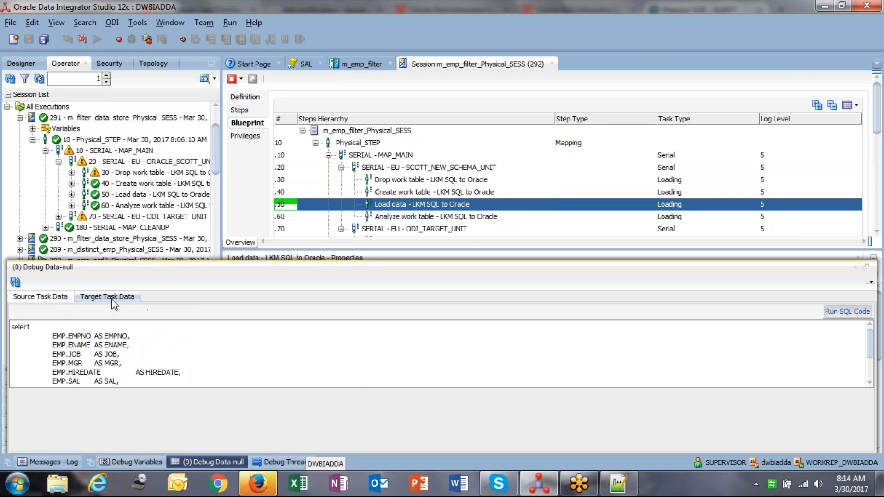
click(842, 316)
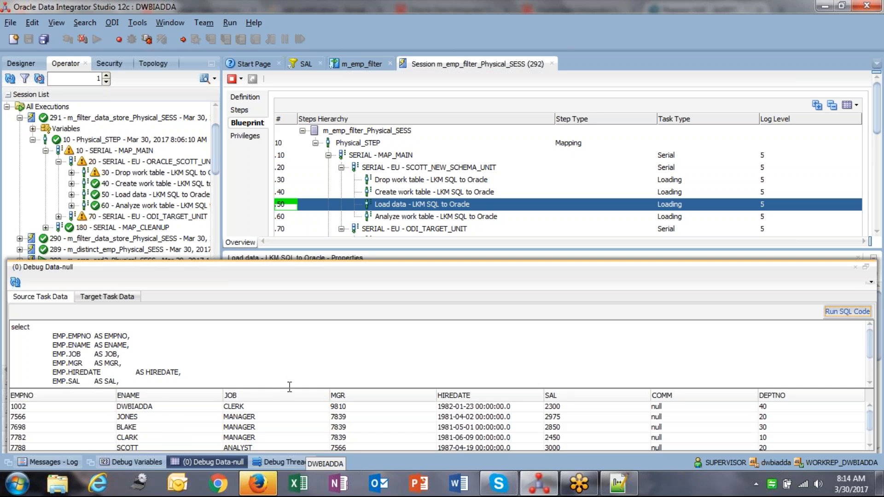
drag(870, 425, 870, 435)
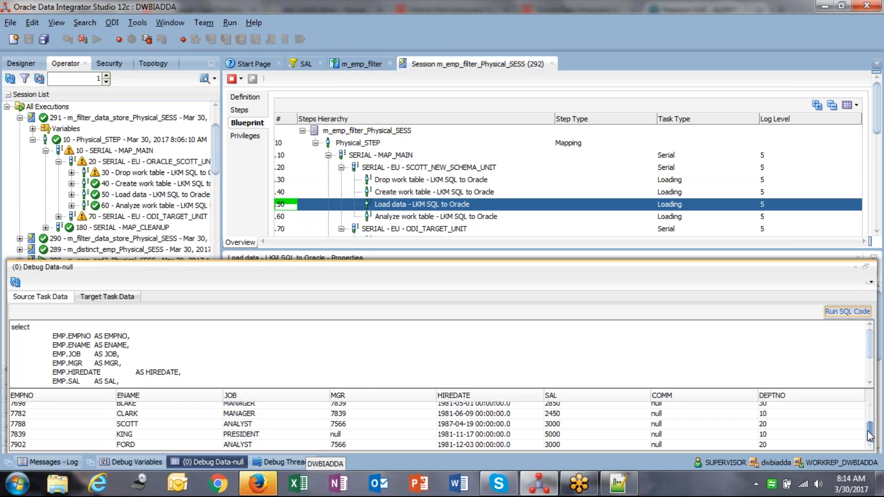
drag(449, 261, 452, 101)
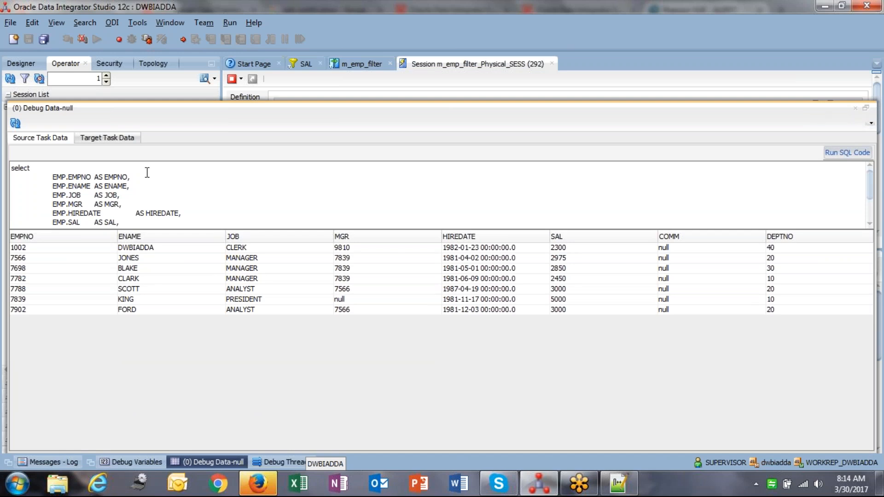
Execute the target task query on ODI_TARGET.C$_0FILTER for the Load data task, examine the output, and dismiss the debug data.
click(110, 138)
drag(250, 172, 51, 173)
click(409, 196)
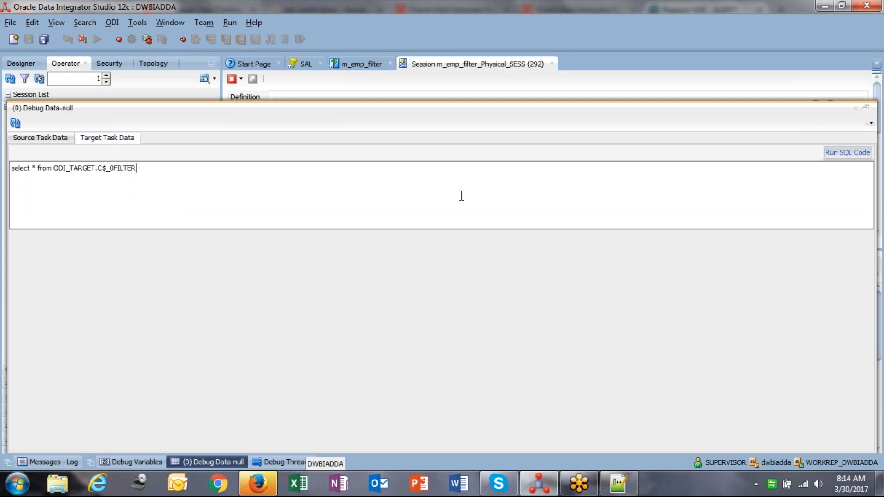
click(859, 156)
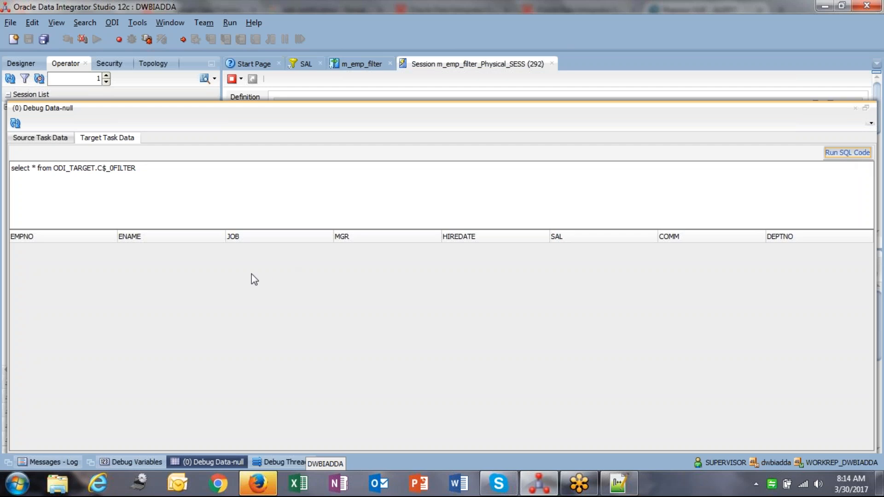
mouse_move(12, 168)
mouse_down()
mouse_move(155, 165)
mouse_move(11, 167)
mouse_up()
click(155, 165)
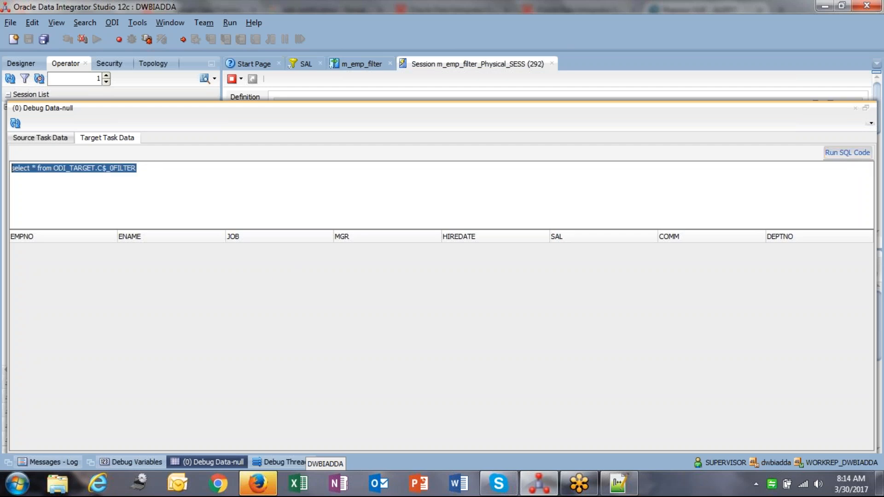
click(242, 184)
drag(212, 174, 11, 168)
click(297, 190)
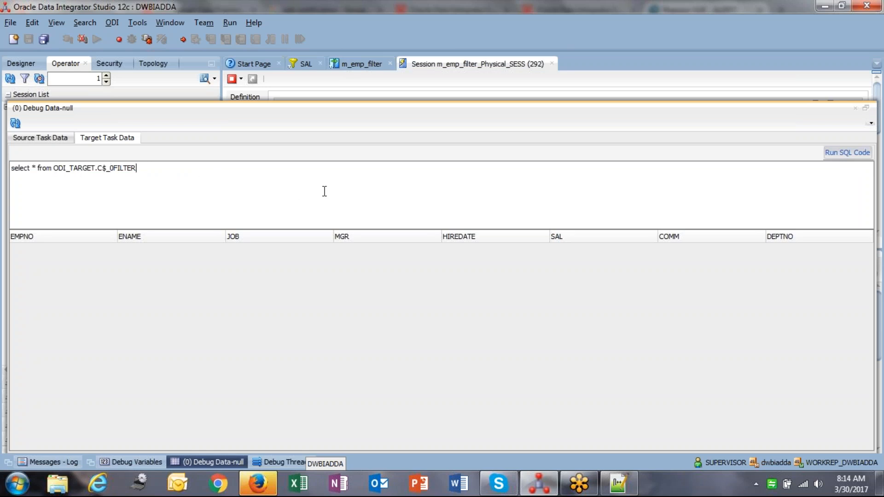
click(856, 108)
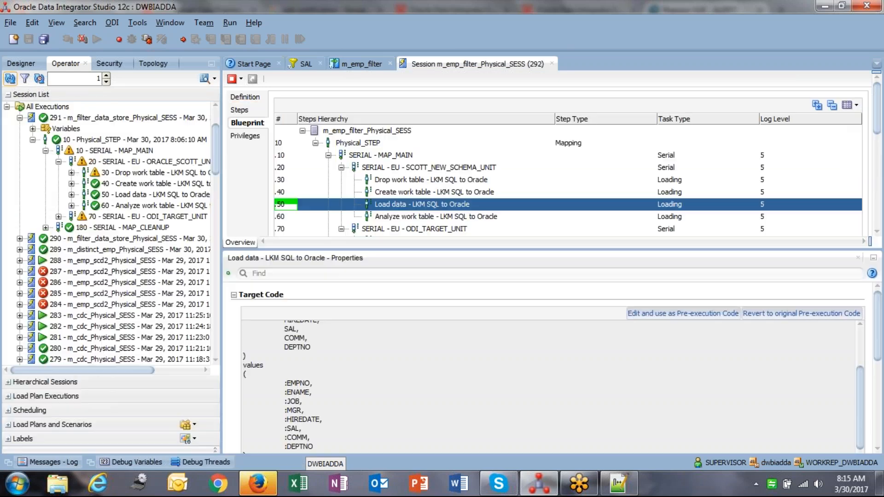
Run the debug session to the Analyze work table task and examine its source and target task code in the debug data.
click(341, 205)
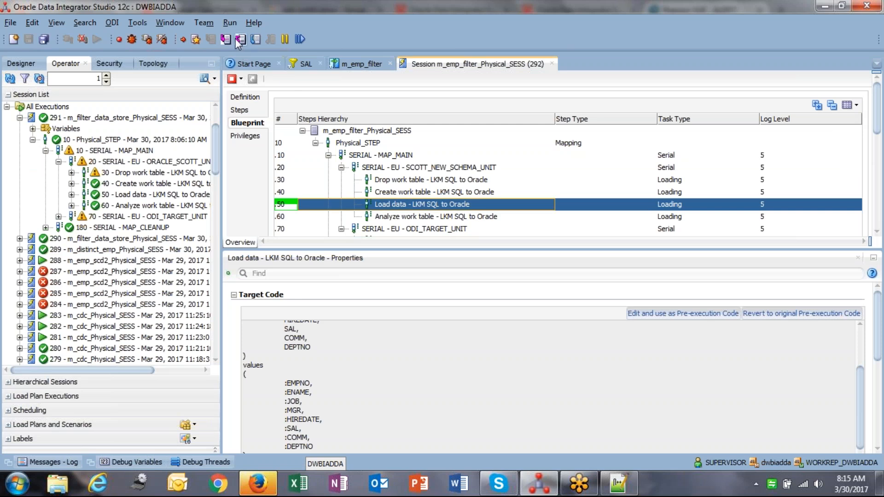
click(239, 43)
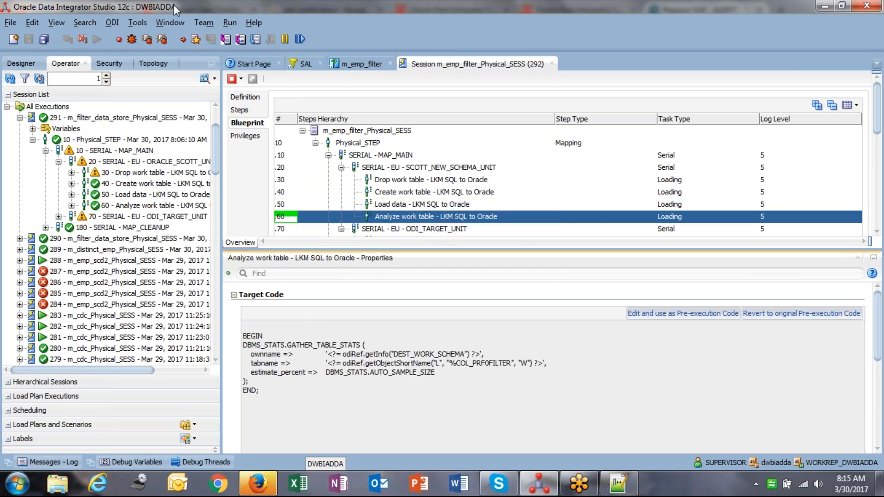
click(195, 39)
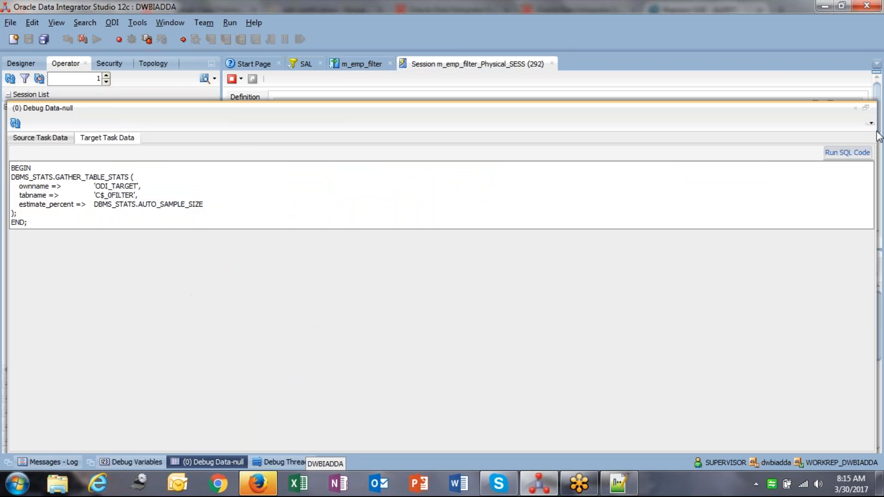
click(51, 139)
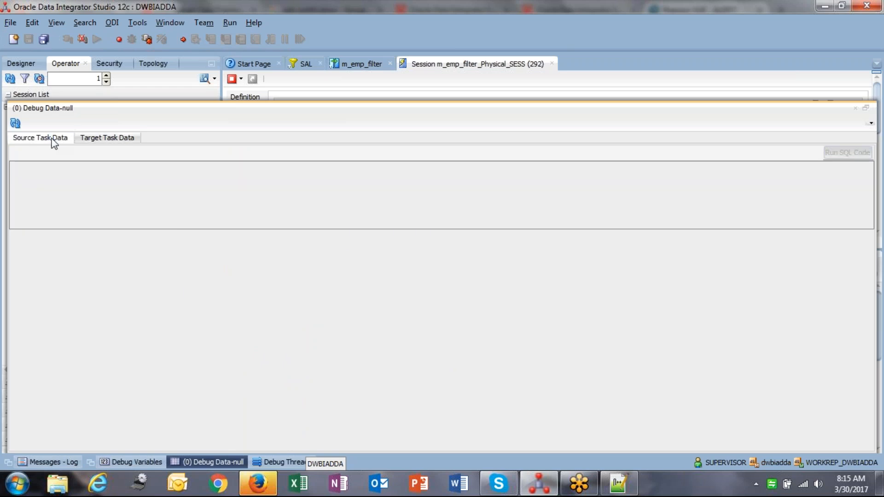
click(97, 139)
key(ctrl+a)
click(63, 211)
drag(11, 168, 46, 217)
click(46, 217)
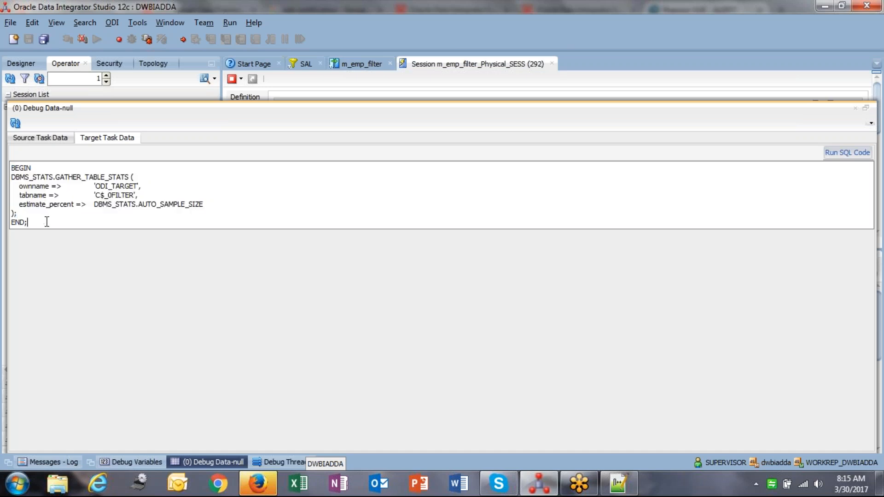
key(ctrl+a)
click(94, 186)
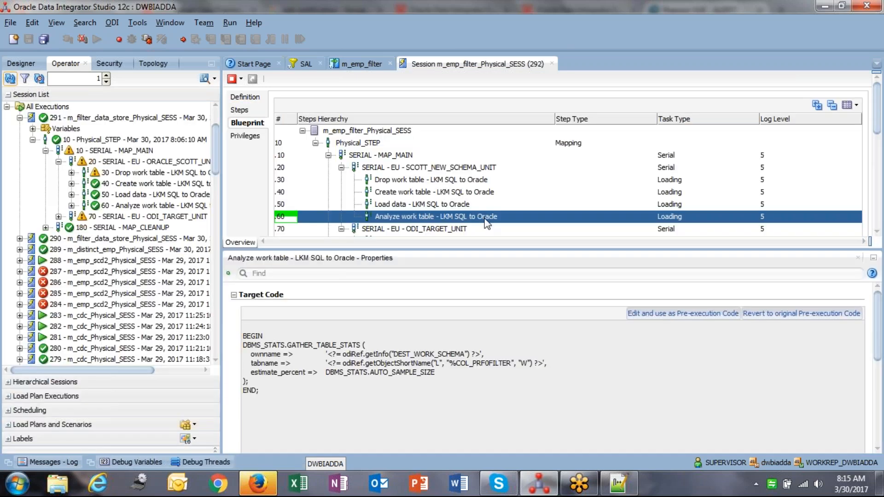
Run the session on to ODI_TARGET_UNIT, enlarge the steps hierarchy area, and step into the Truncate target table task.
click(382, 215)
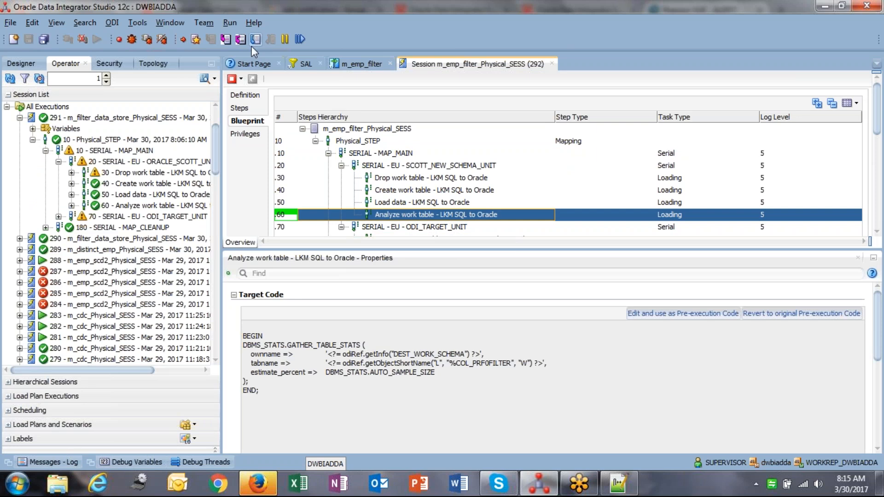
click(241, 40)
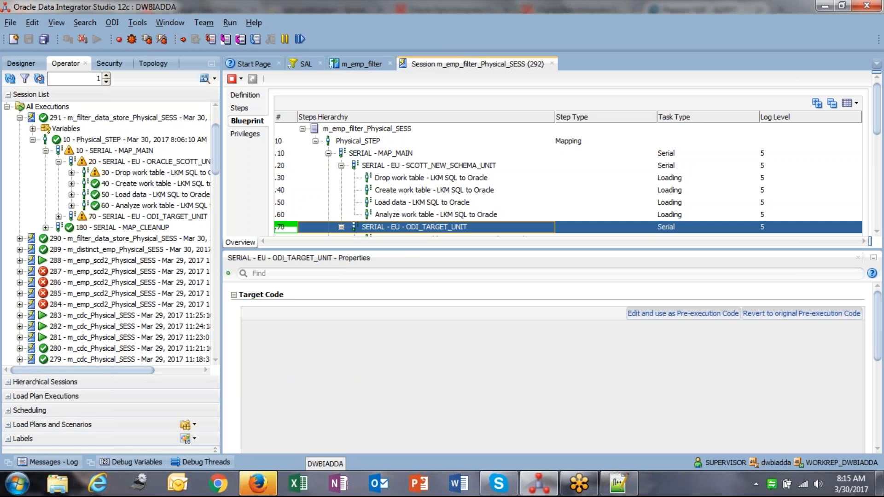
drag(447, 251, 449, 326)
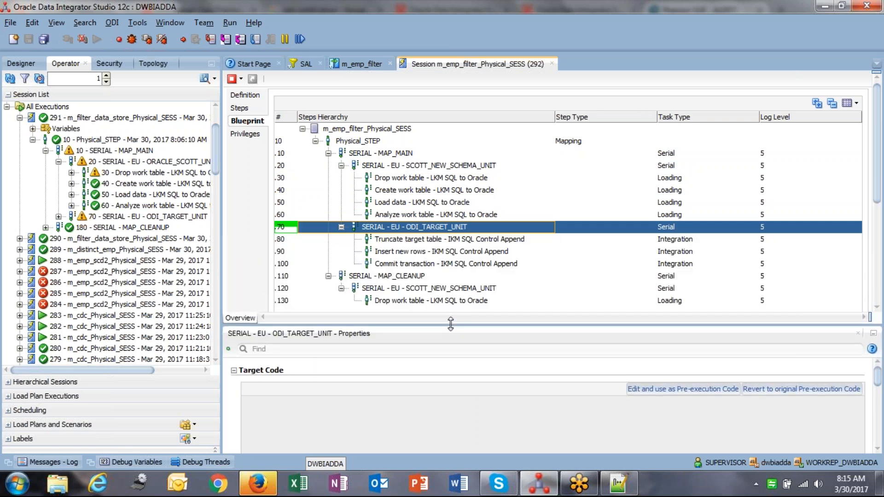
click(212, 44)
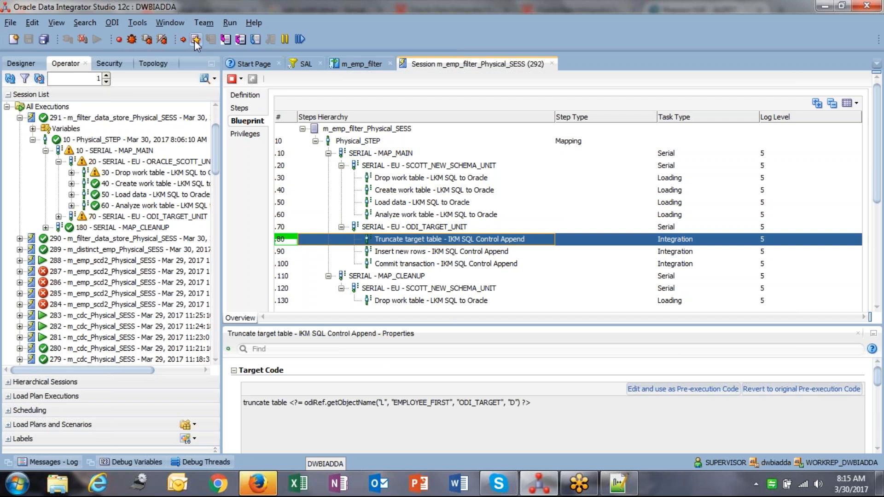
Advance the debug session to the Insert new rows task and end session debugging.
click(240, 40)
key(Down)
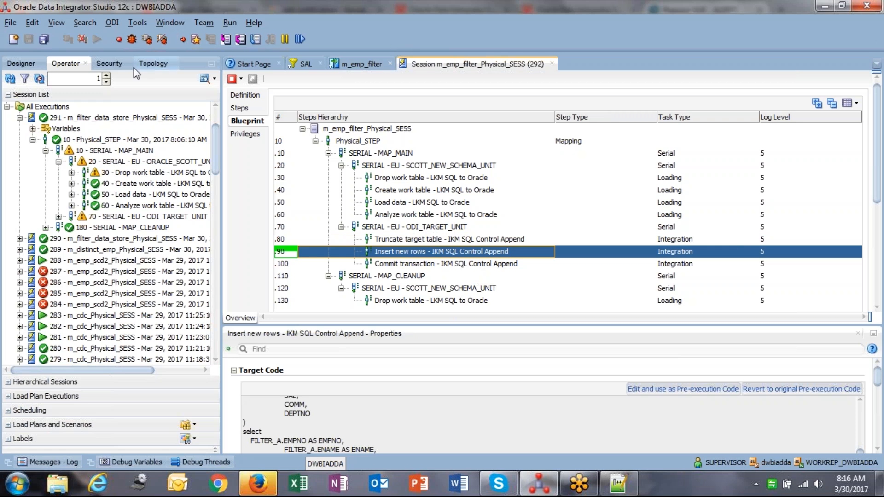
click(161, 40)
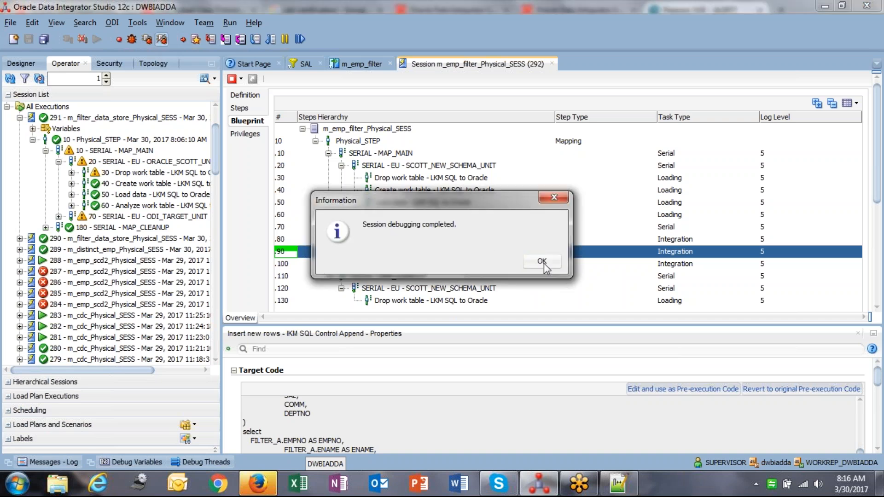
click(543, 262)
Refresh the session list and collapse session 291, m_filter_data_store_Physical_SESS.
click(15, 79)
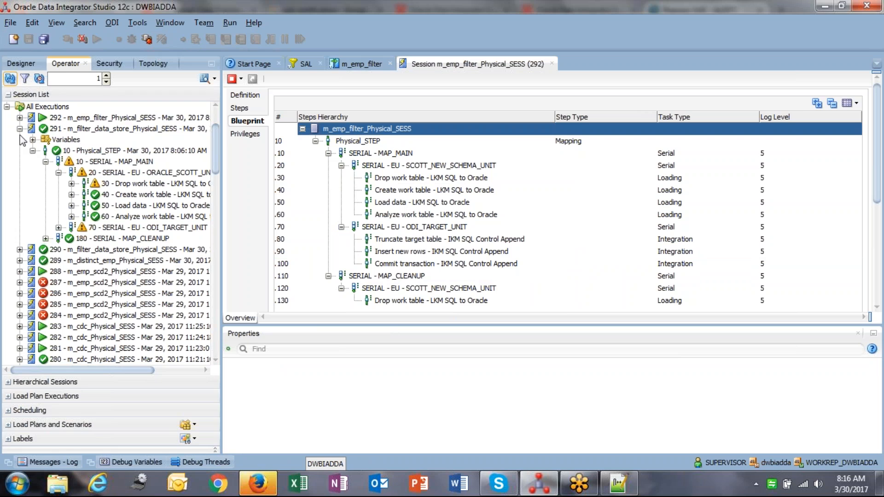
click(18, 133)
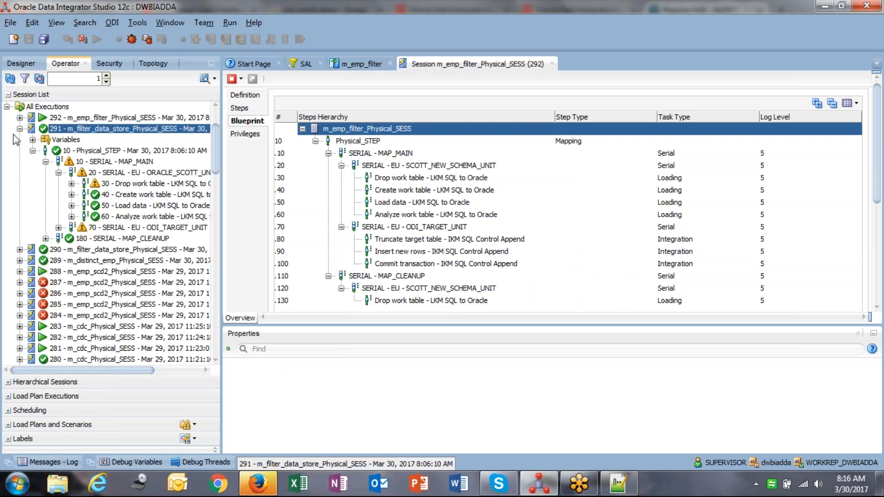
click(19, 129)
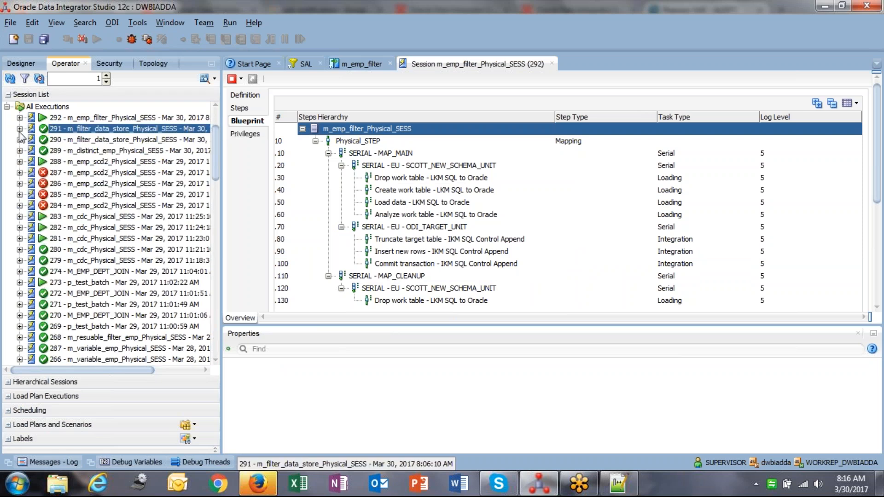
click(9, 79)
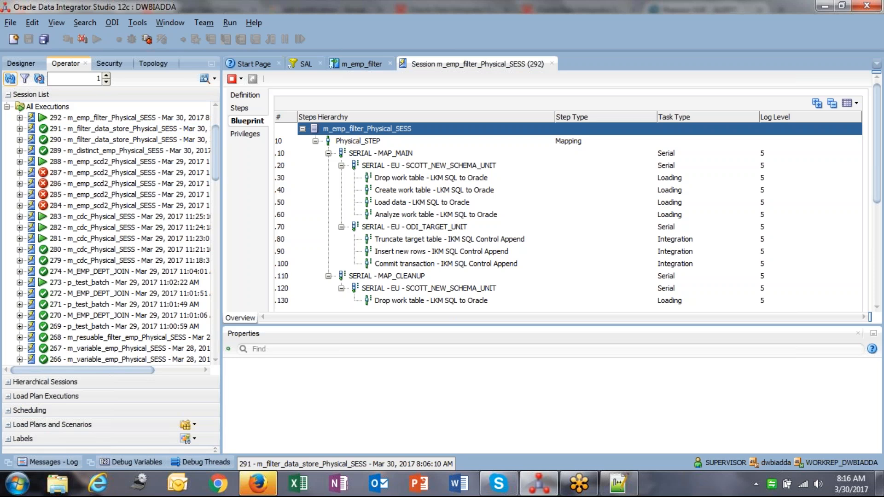
Return to the Designer navigator and close the session 292 and m_emp_filter editors.
click(20, 65)
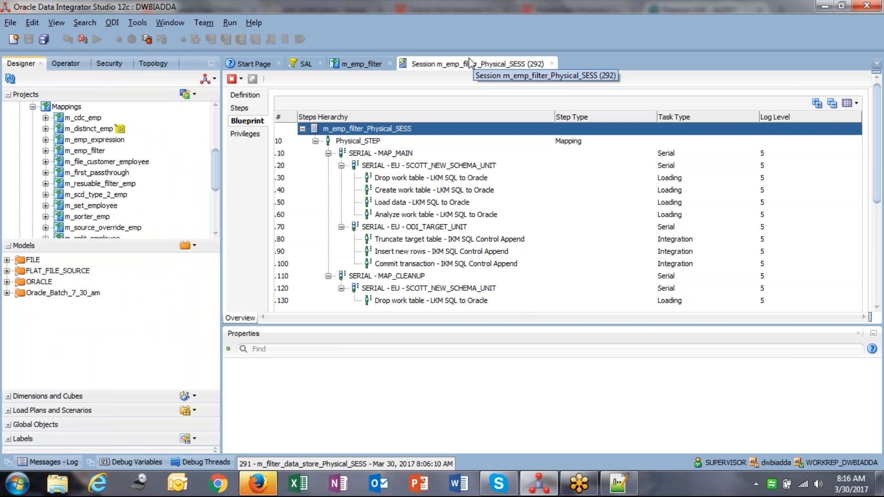
click(553, 64)
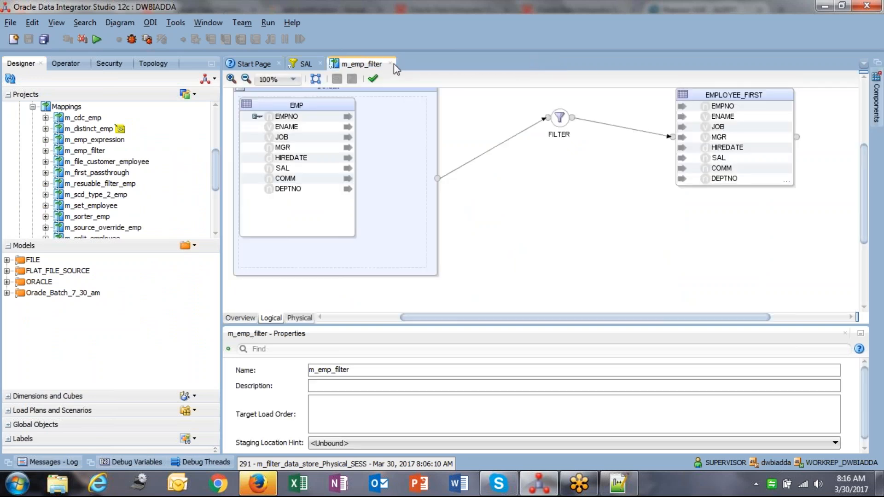
click(390, 63)
Collapse the DWBIADDA project, the Models section and the Mappings node of Odi_batch_7_am.
click(19, 64)
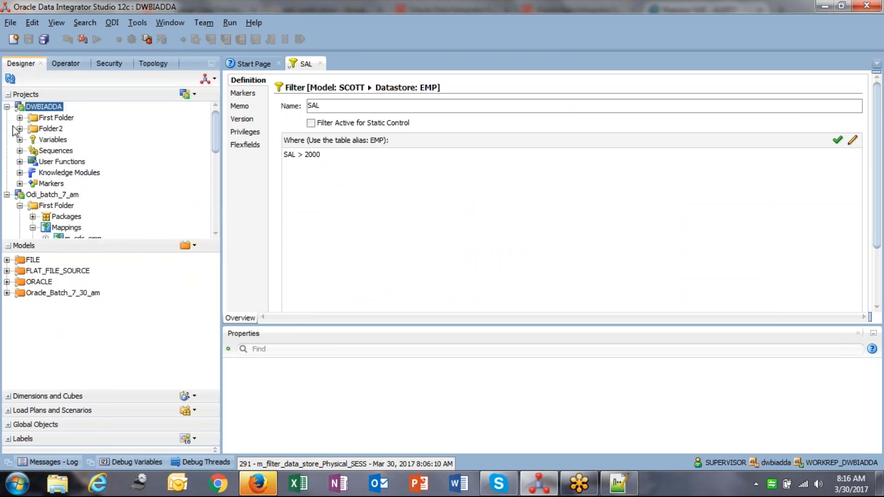
click(6, 107)
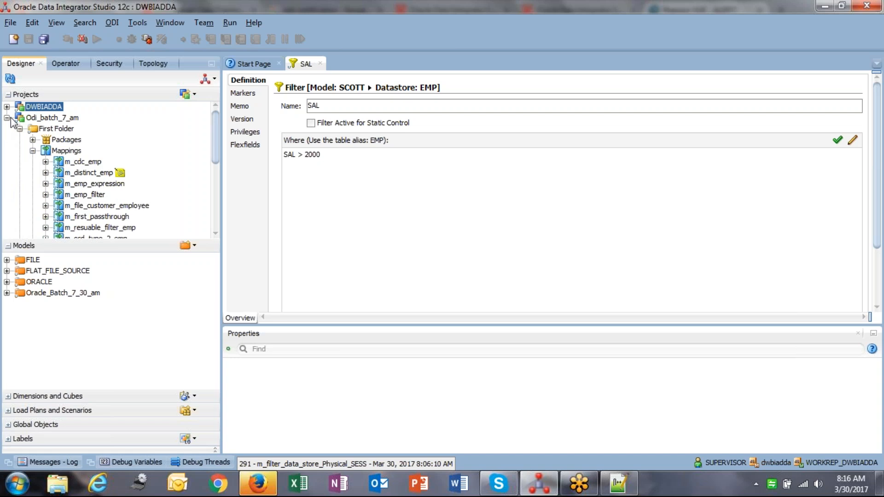
click(8, 246)
click(33, 151)
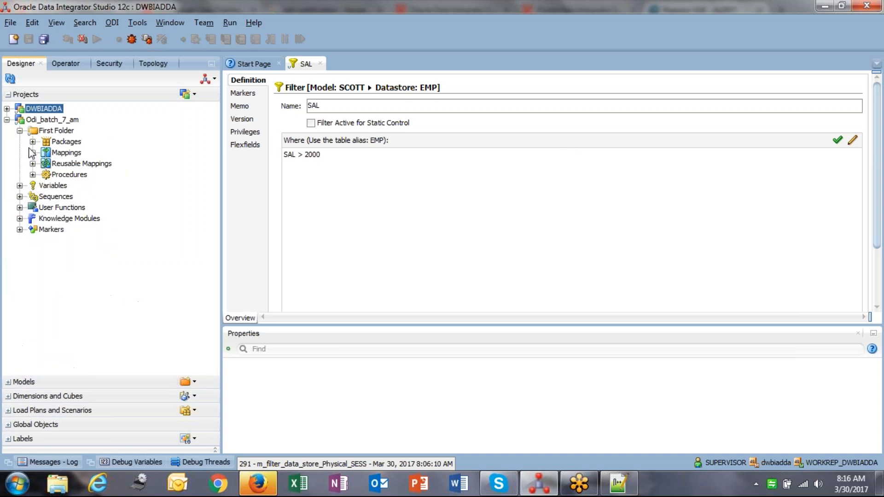
Create a package named p_mapping_scenarios_distinct in First Folder of Odi_batch_7_am, reusing the name as its description.
click(32, 141)
click(73, 144)
right_click(73, 143)
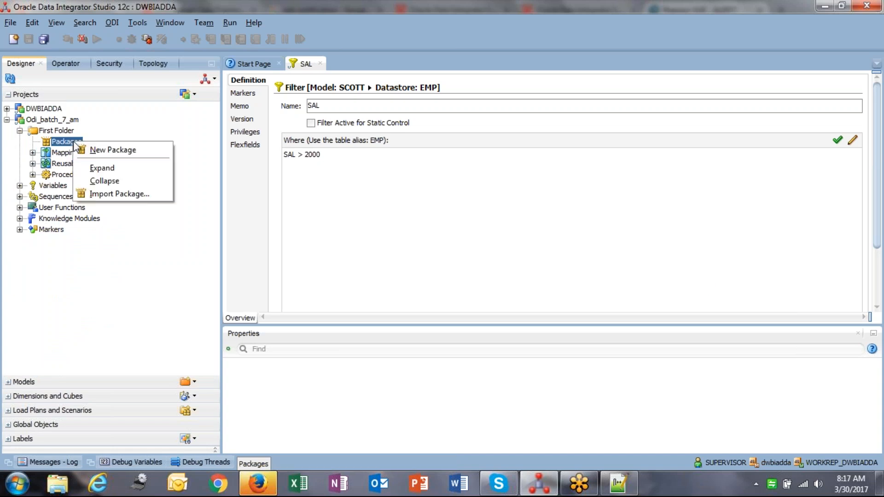
click(114, 149)
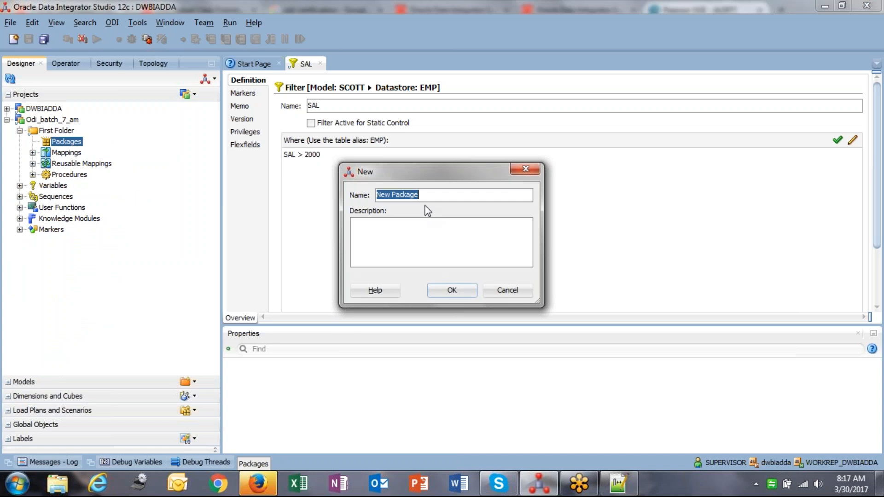
text(p_)
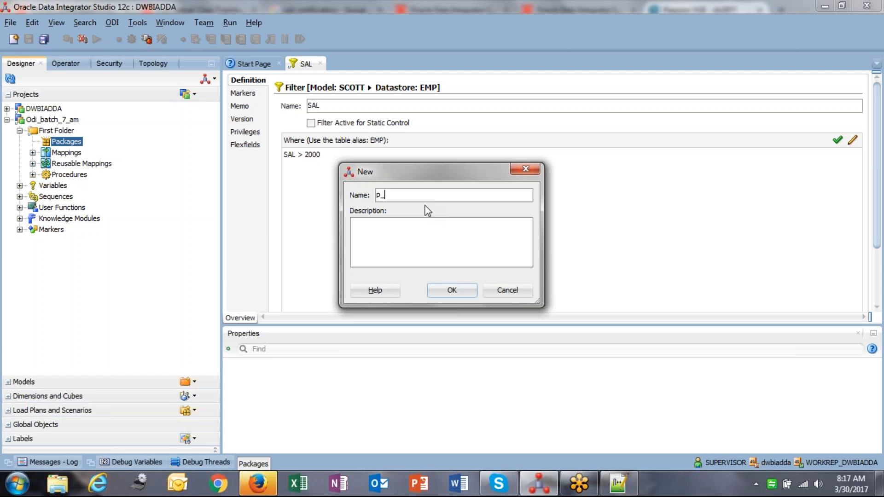
text(mapping_scenarios_distinct)
key(ctrl+a)
key(ctrl+c)
click(471, 265)
key(ctrl+v)
click(467, 290)
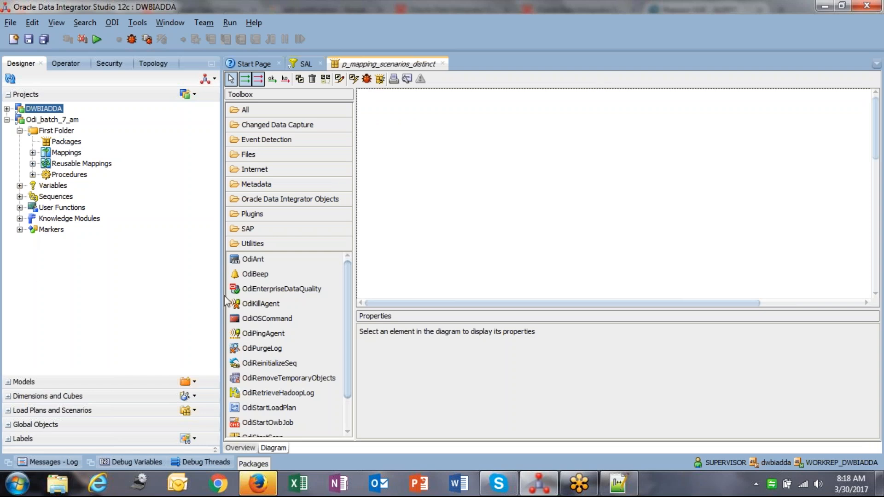
Narrow the navigator to give the package diagram more room and look over the Utilities tools.
drag(221, 294, 190, 294)
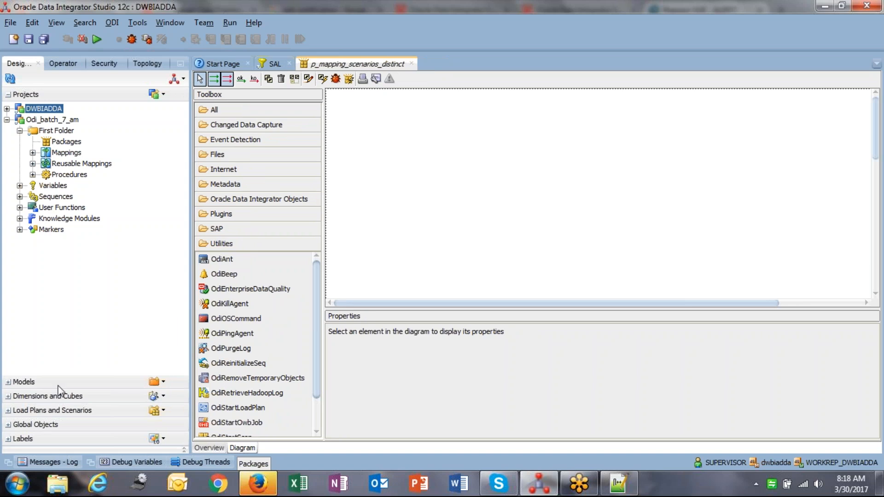
click(244, 278)
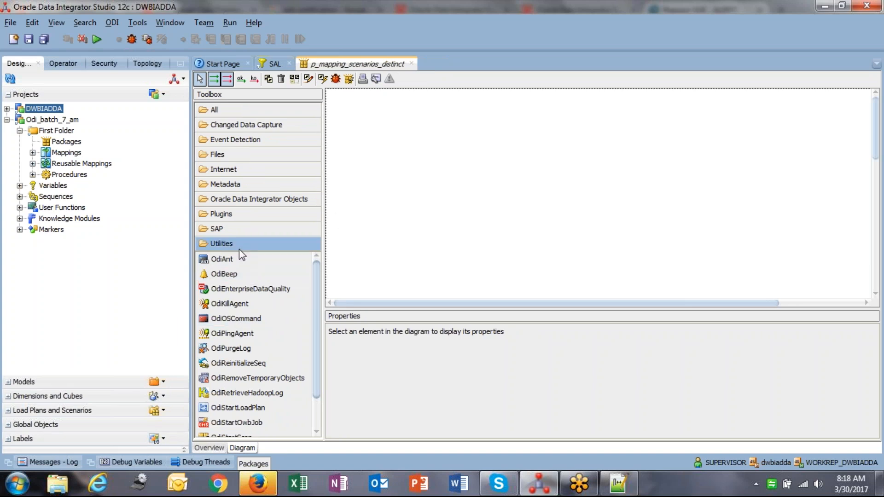
click(305, 291)
drag(317, 313, 318, 274)
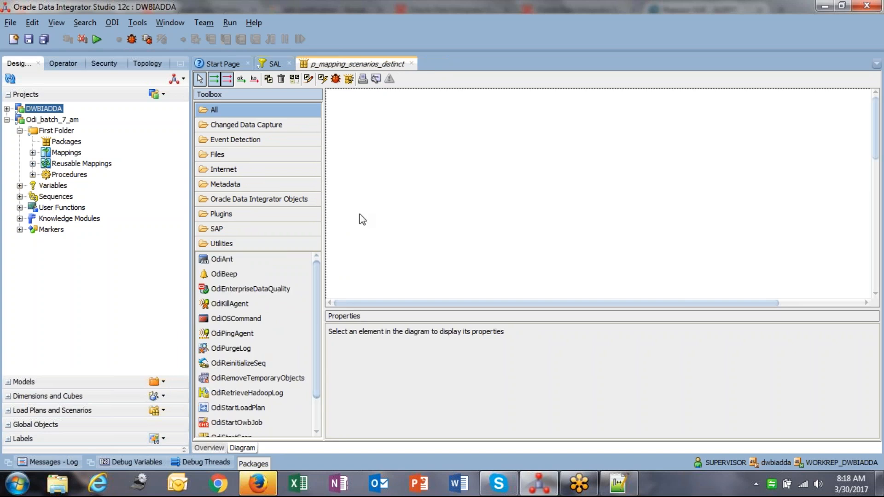
Add the m_distinct_emp, m_file_customer_employee and m_split_employee mappings to the package diagram in a row.
click(32, 152)
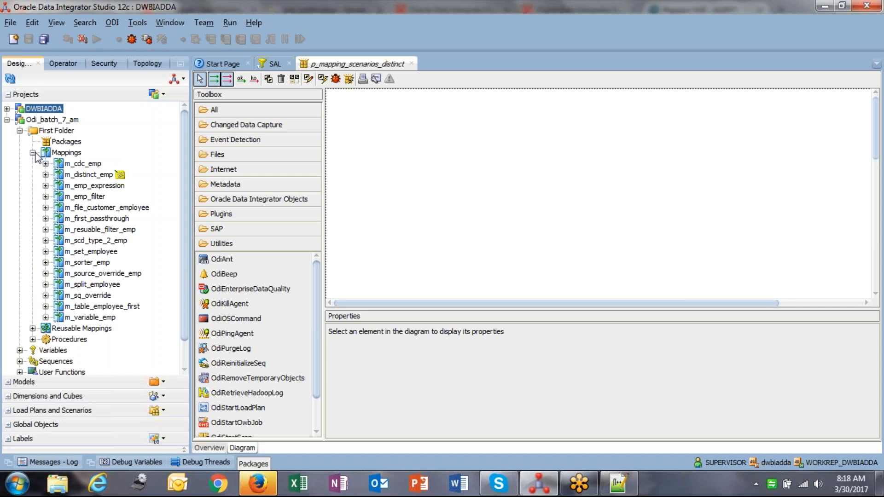
drag(76, 180, 449, 121)
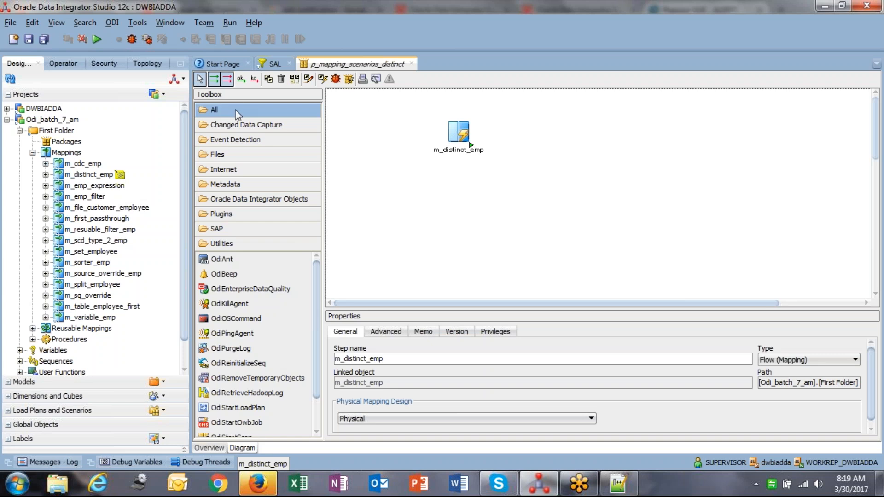
drag(92, 212, 588, 136)
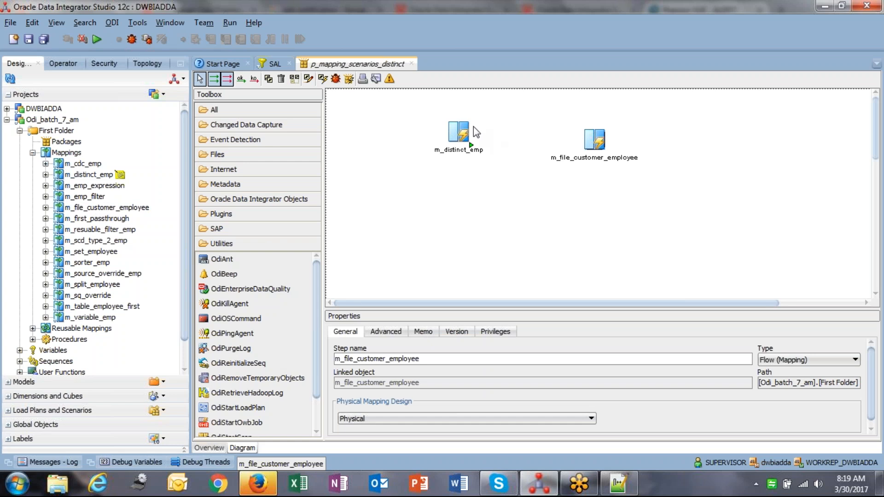
drag(598, 142, 595, 133)
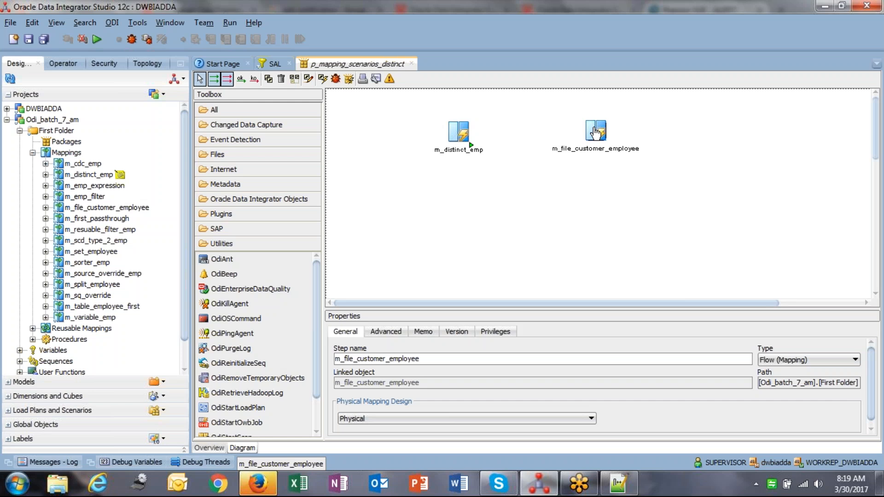
drag(95, 285, 734, 120)
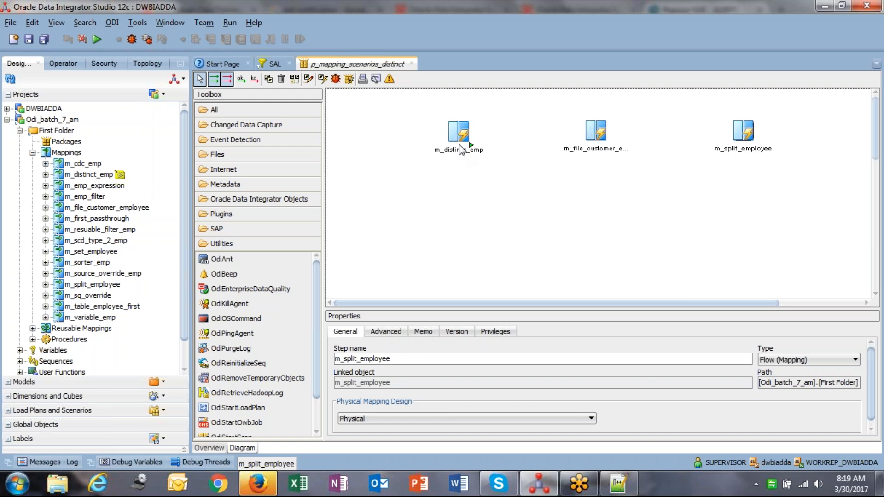
Move the three mapping steps closer together near the upper edge of the package diagram.
drag(459, 136, 415, 123)
drag(591, 137, 518, 117)
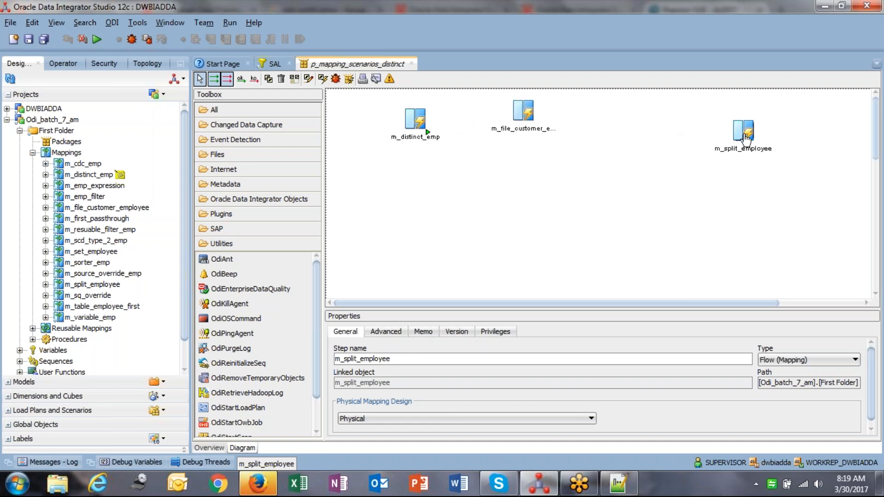
drag(737, 136, 635, 108)
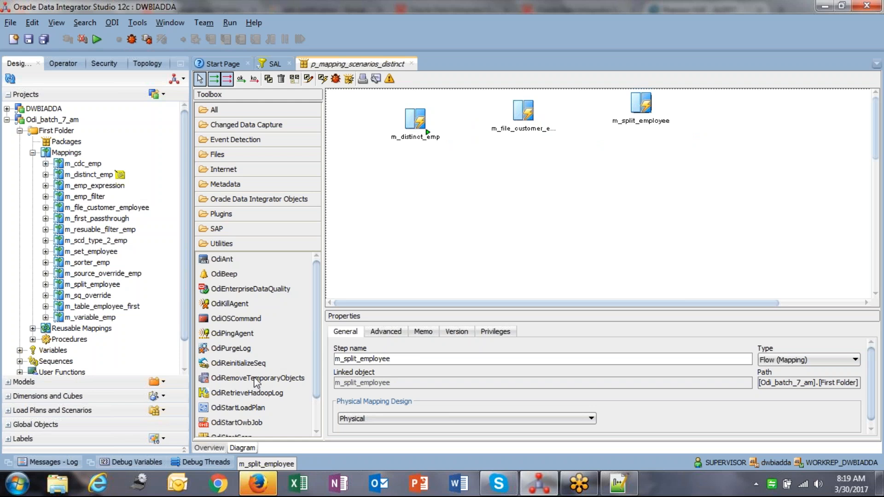
Link m_distinct_emp to m_file_customer_employee, and m_file_customer_employee to m_split_employee, with ok connections.
click(241, 83)
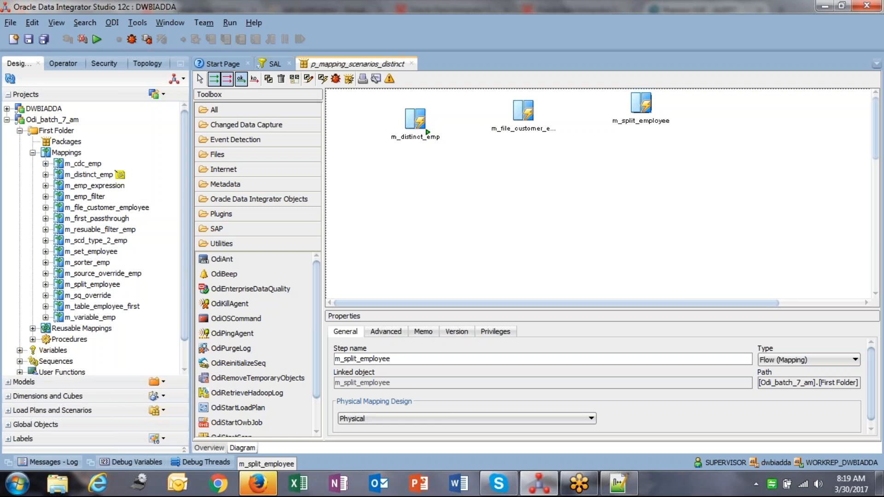
drag(417, 121, 631, 101)
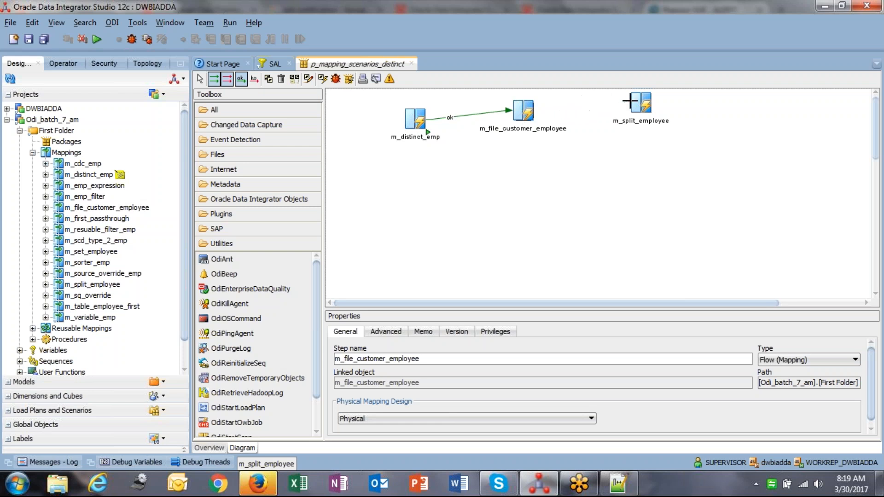
drag(530, 105, 637, 105)
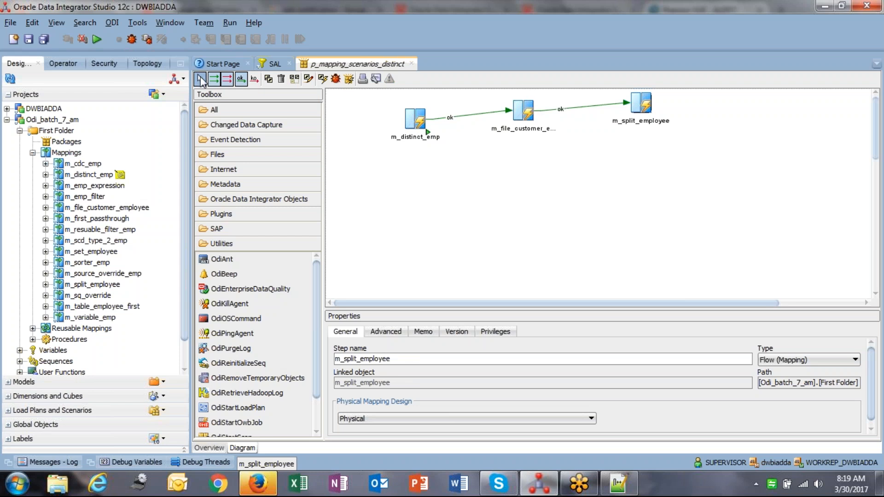
click(201, 79)
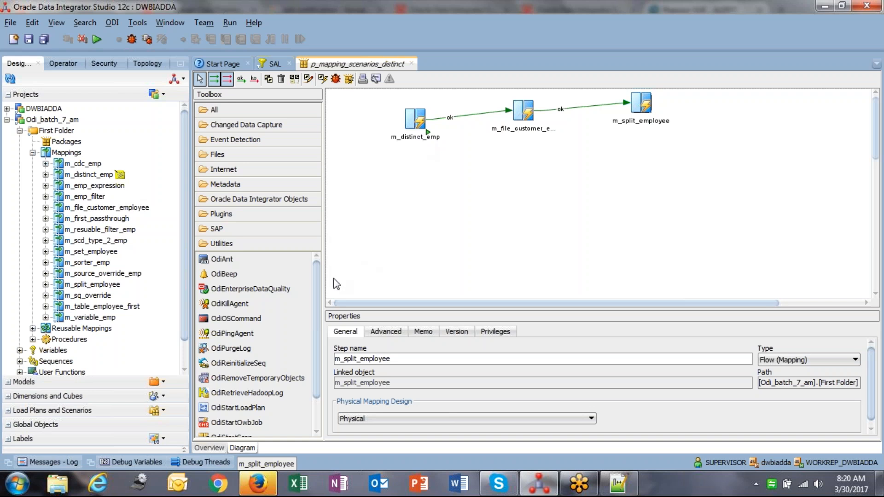
Look through the Utilities, Files and Event Detection tools available for the package.
drag(316, 294, 323, 329)
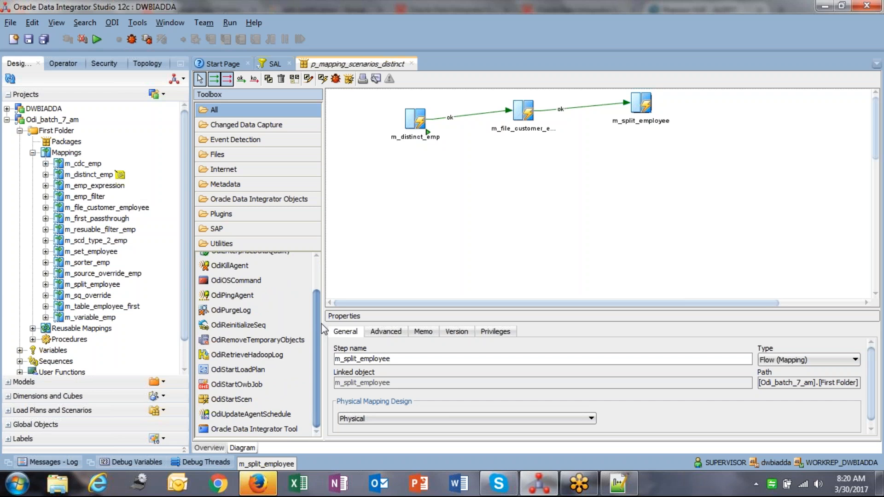
drag(323, 325, 318, 295)
click(327, 341)
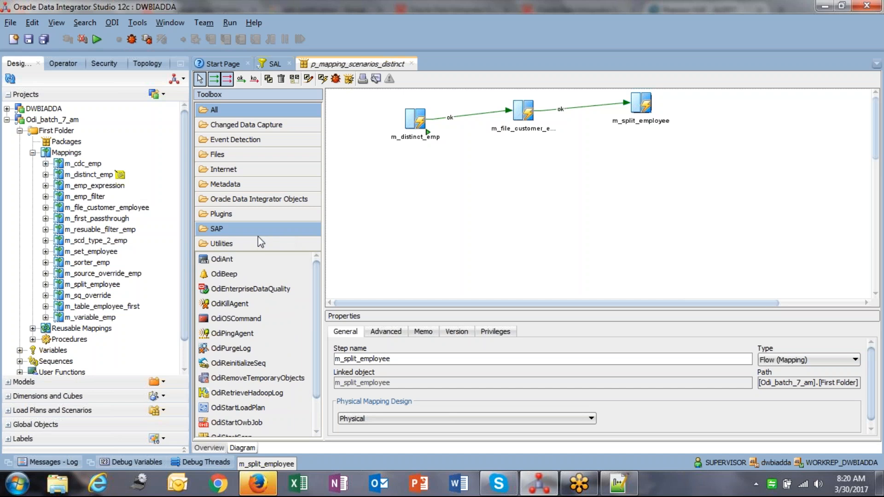
click(239, 159)
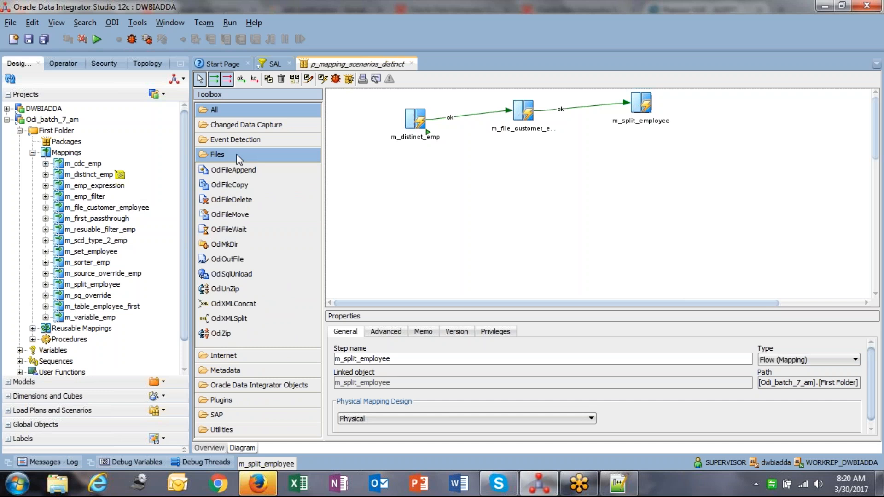
click(237, 143)
click(252, 246)
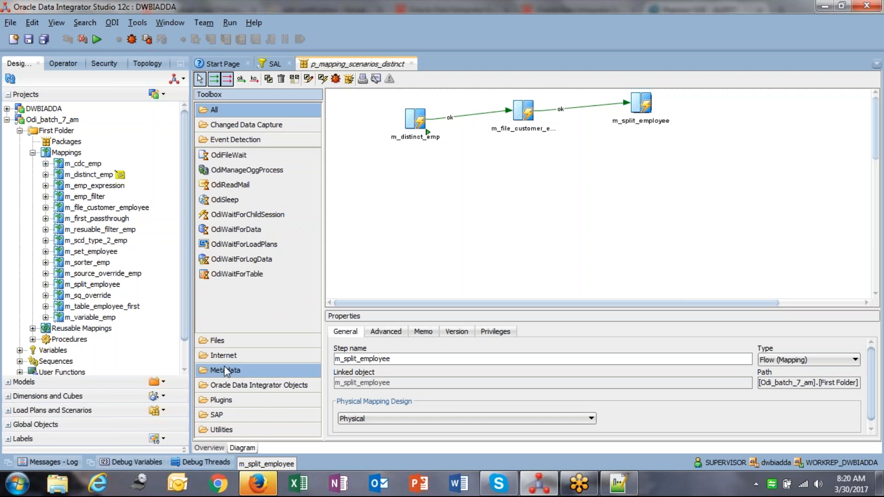
Place two OdiSendMail tool steps below the linked mappings in the package diagram.
click(225, 355)
click(241, 289)
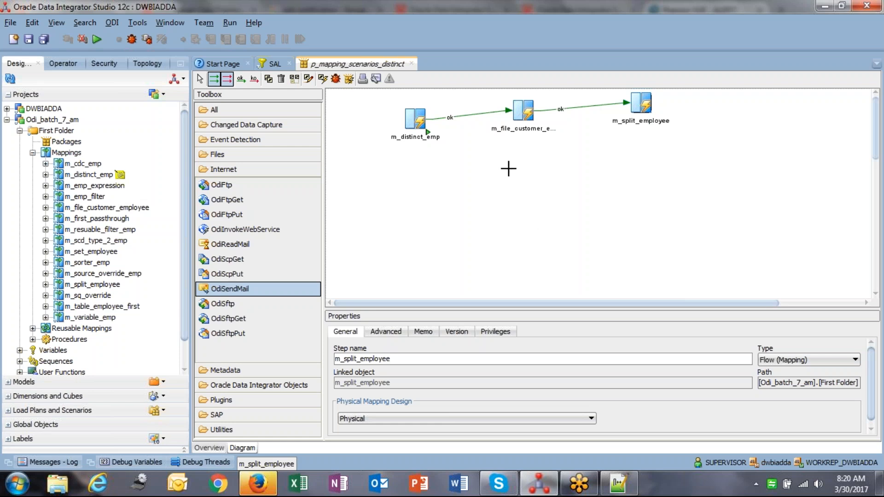
click(577, 182)
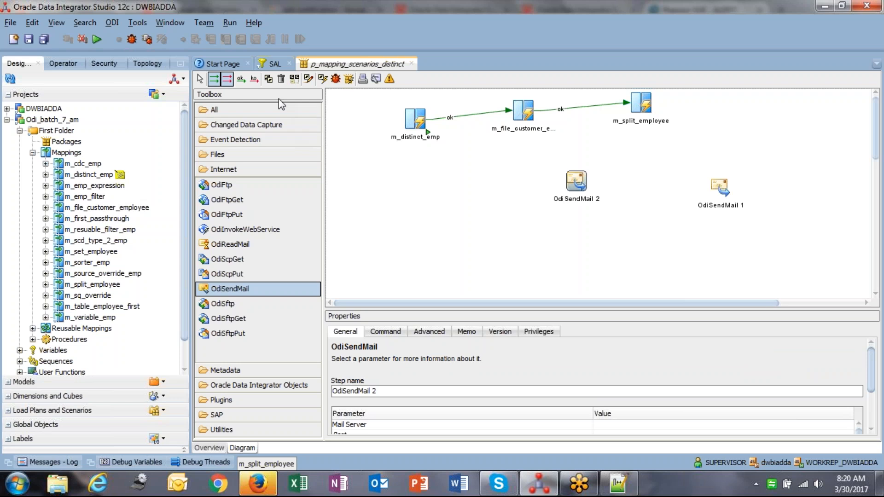
Delete the OdiSendMail 1 step from the package diagram and confirm the deletion.
click(200, 79)
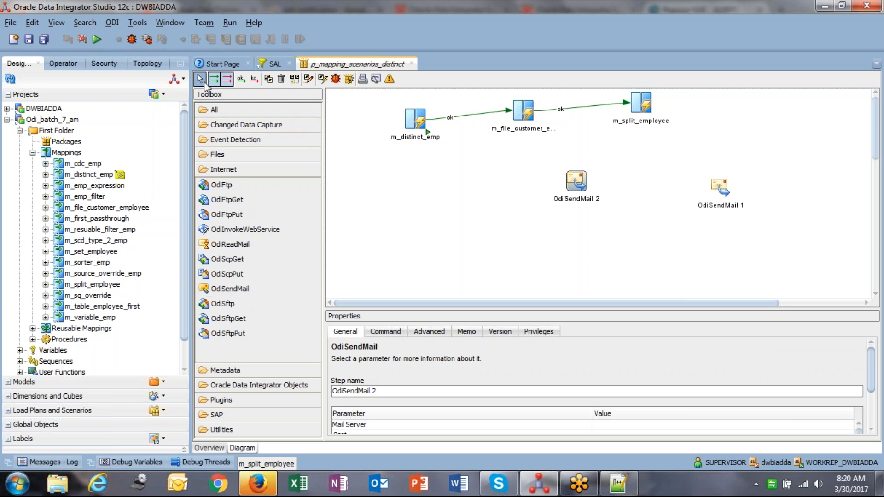
click(721, 189)
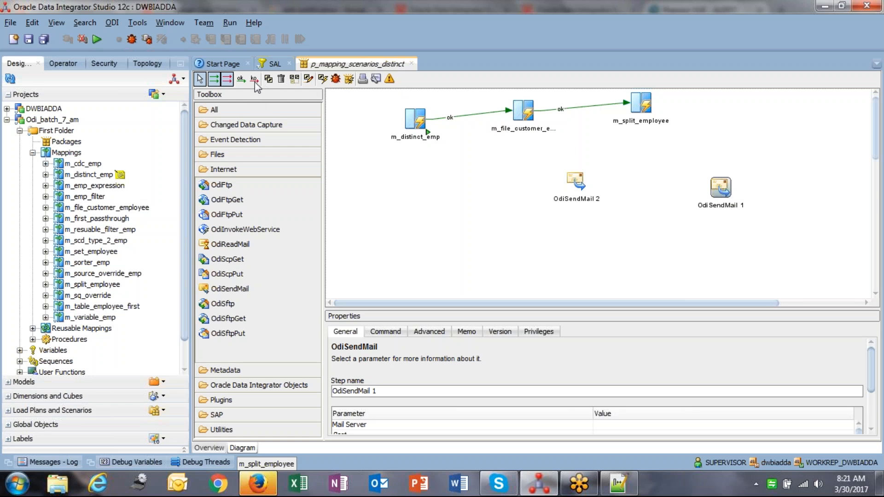
key(Delete)
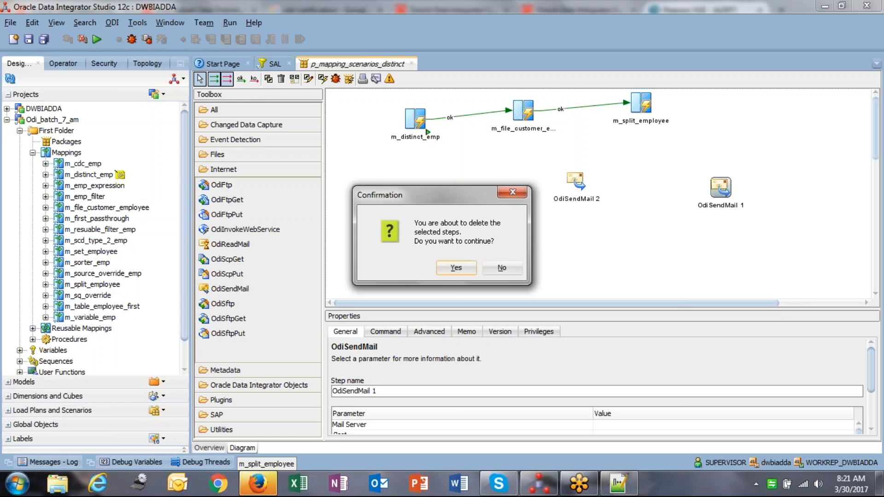
click(449, 269)
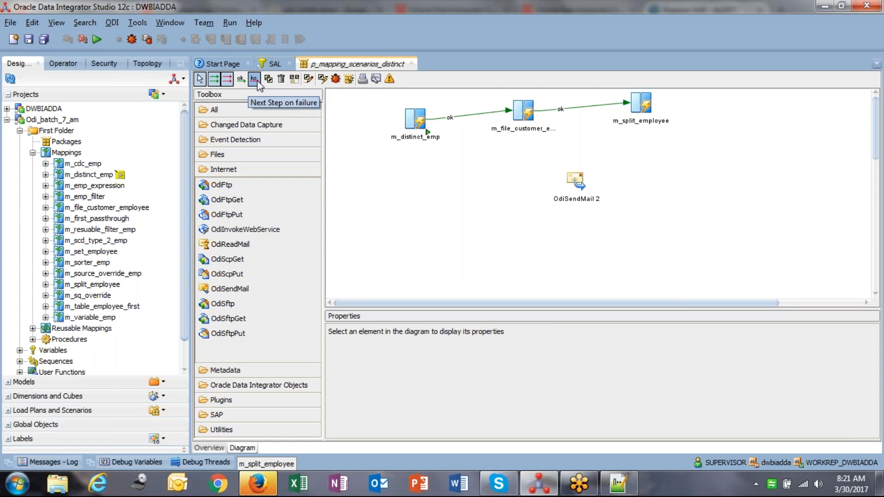
Link m_distinct_emp, m_file_customer_employee and m_split_employee to OdiSendMail 2 with ko (failure) connections.
click(255, 80)
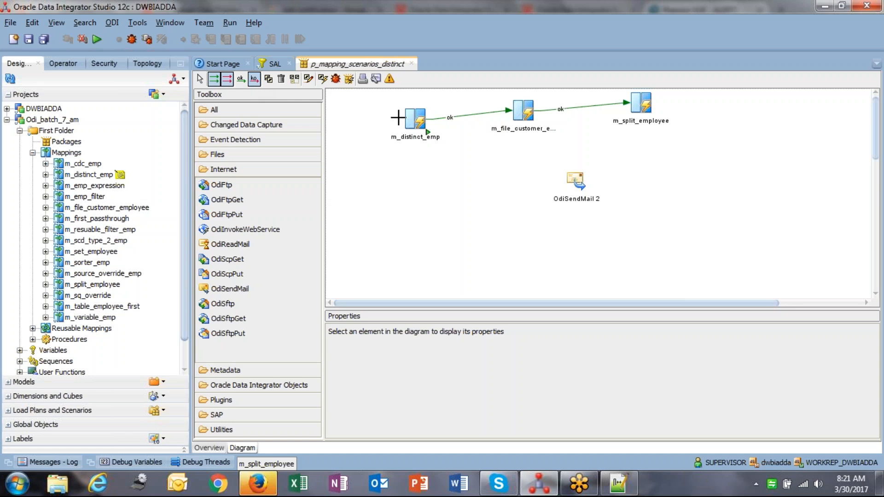
drag(414, 134, 571, 182)
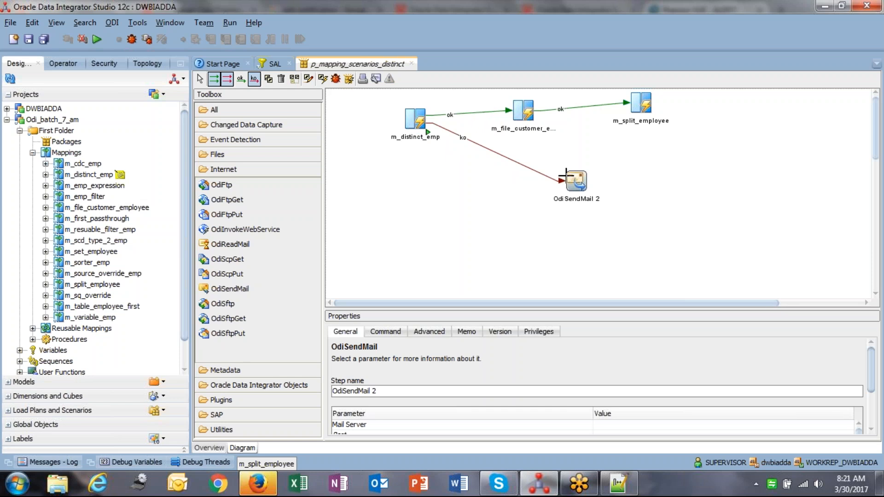
click(566, 175)
drag(640, 108, 576, 181)
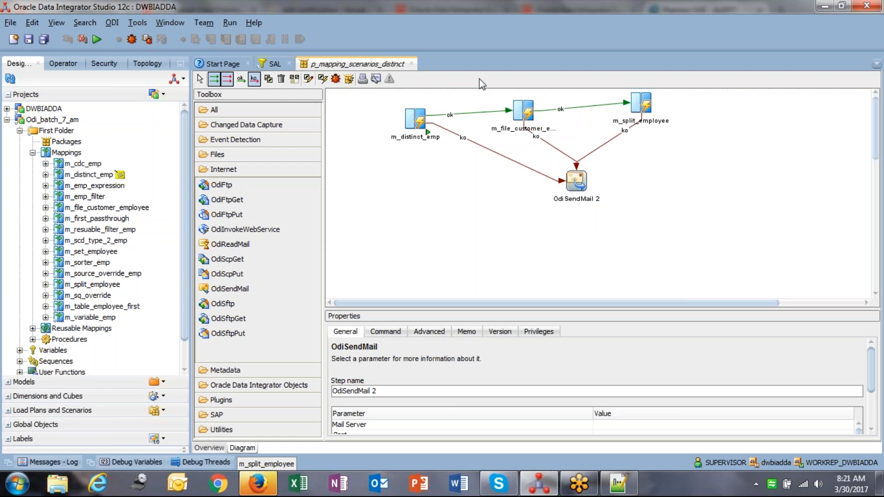
click(201, 79)
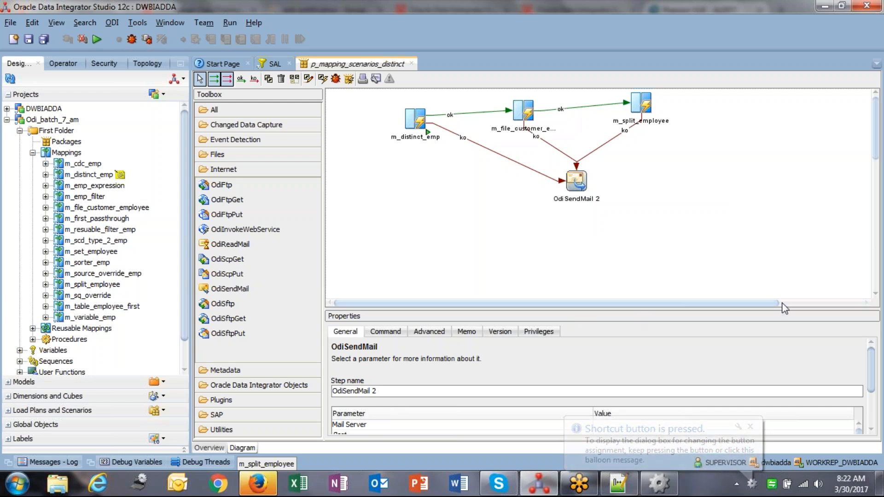
Enlarge the properties area and look through the OdiSendMail 2 parameters, including Port, To, BCc, Attachment and Message Body.
drag(781, 309, 421, 396)
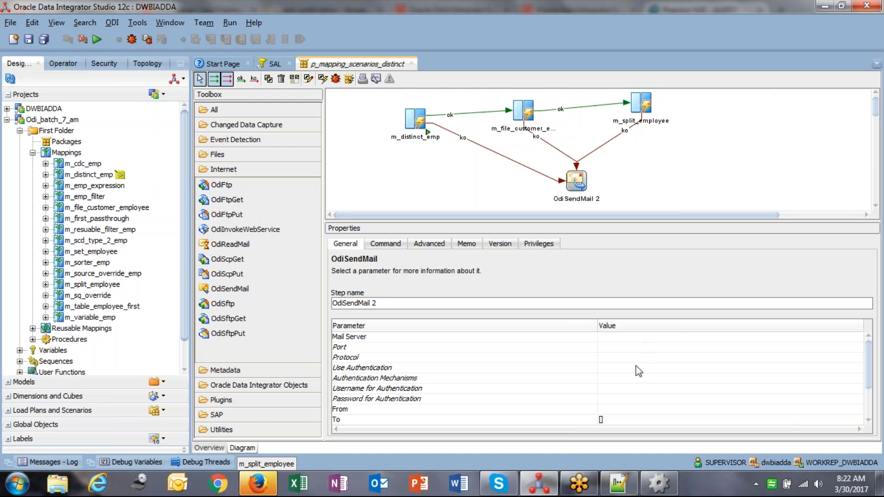
key(Tab)
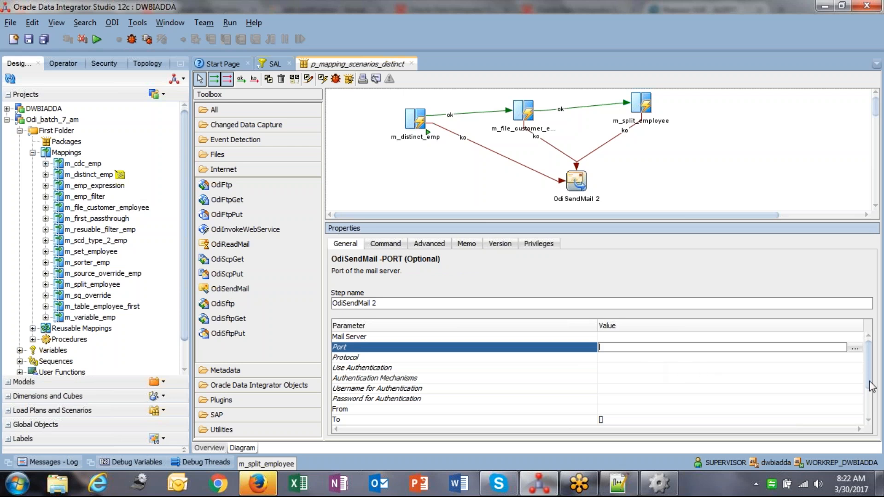
scroll(872, 405, down, 2)
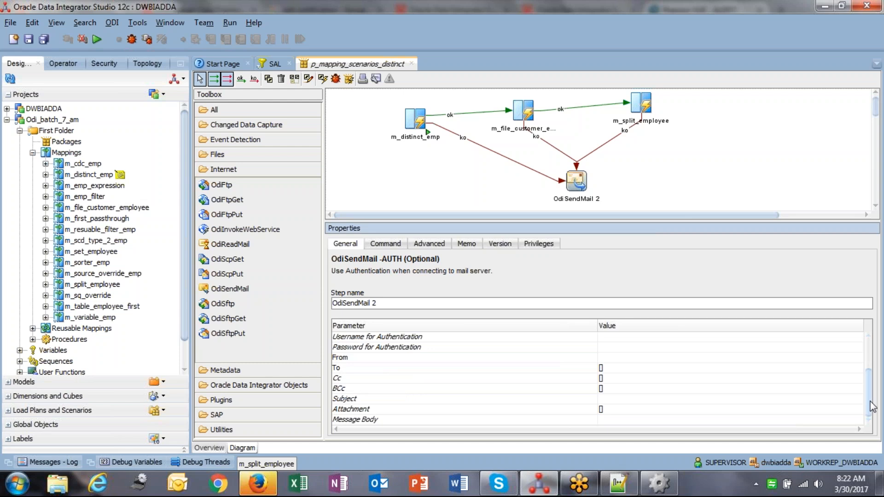
click(413, 368)
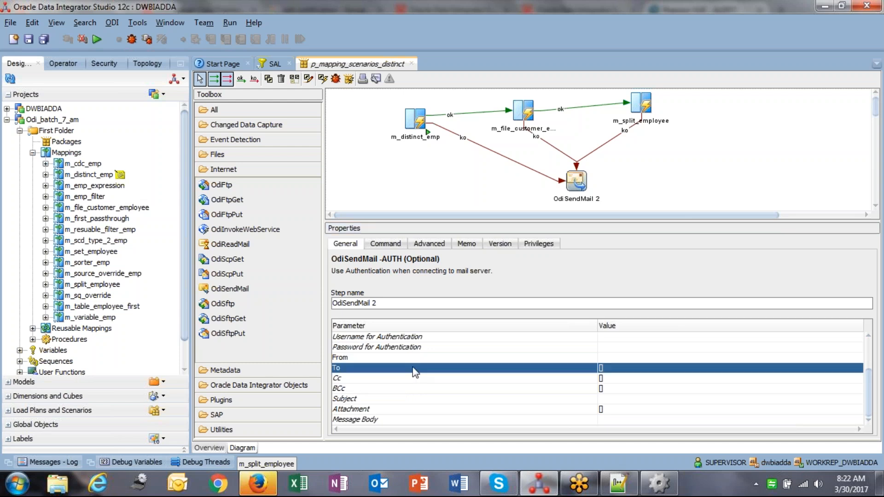
click(416, 389)
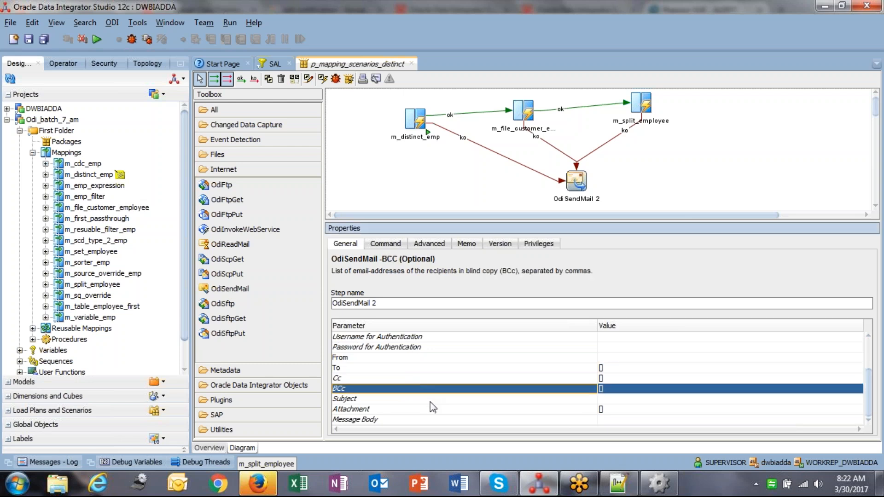
click(441, 410)
click(625, 411)
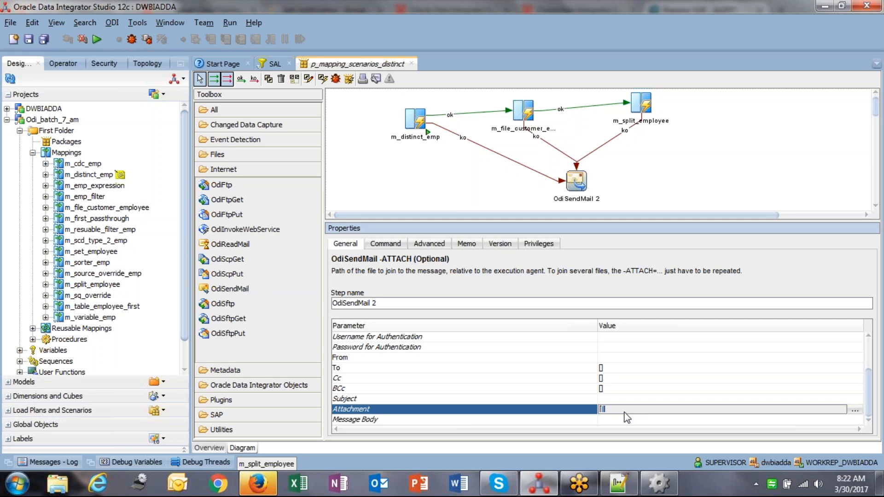
click(615, 418)
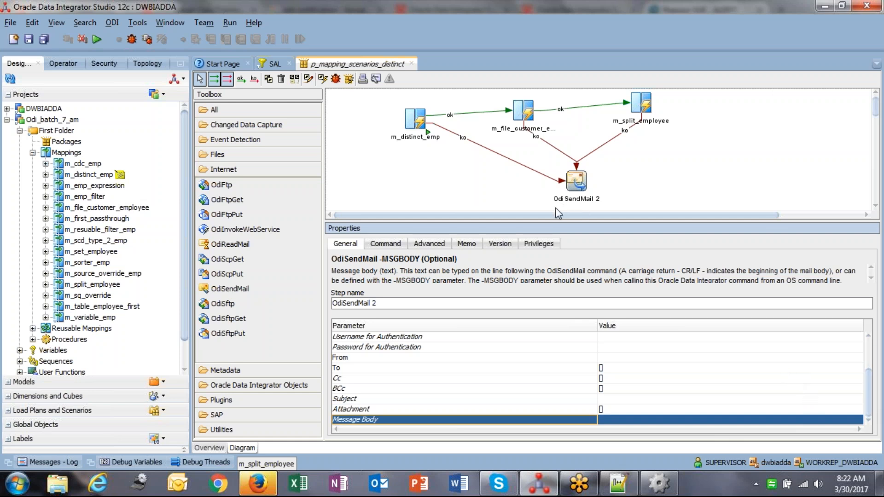
Move OdiSendMail 2 closer to the mappings and place another OdiSendMail step beyond m_split_employee.
drag(573, 185, 586, 167)
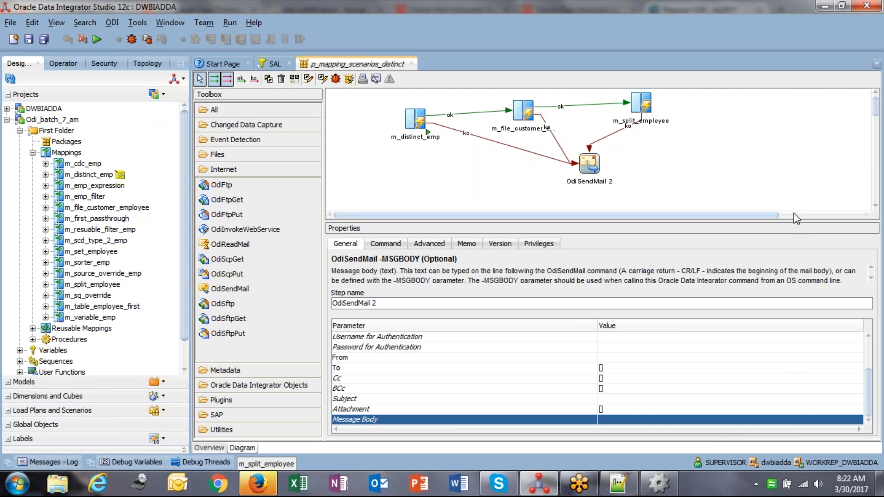
click(722, 103)
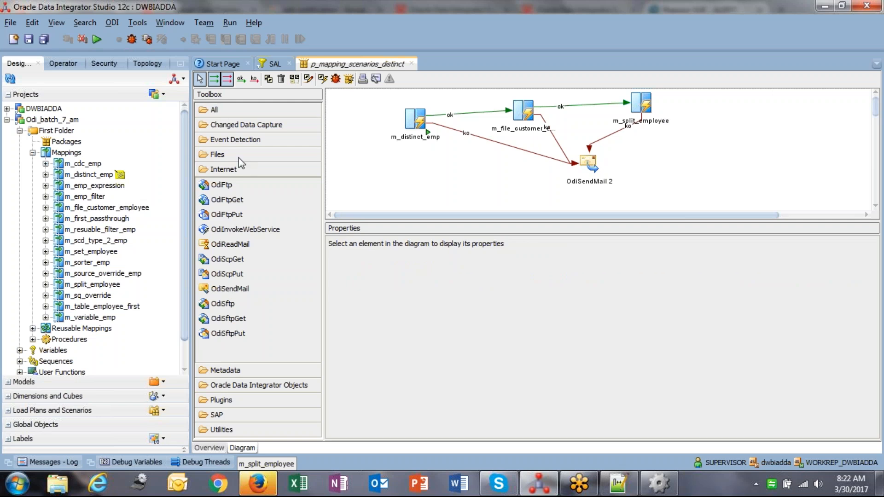
click(229, 289)
click(781, 107)
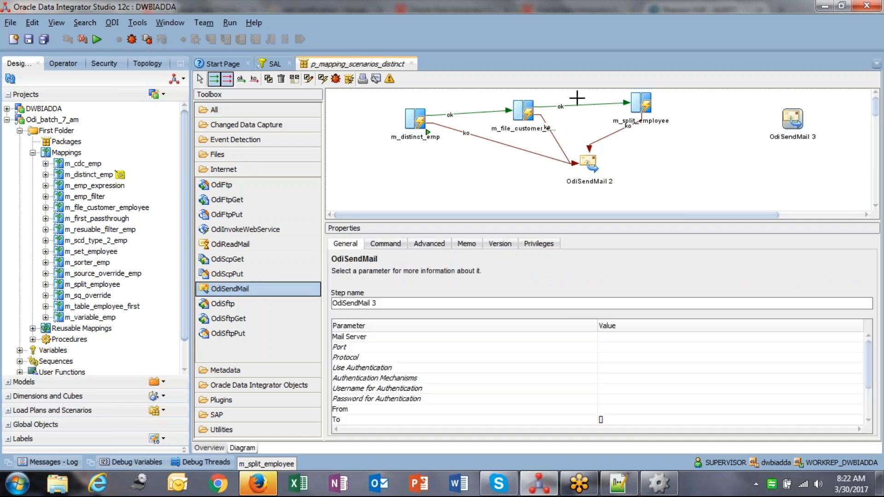
Link m_split_employee to the new OdiSendMail 3 step with an ok connection.
click(241, 78)
drag(648, 101, 791, 119)
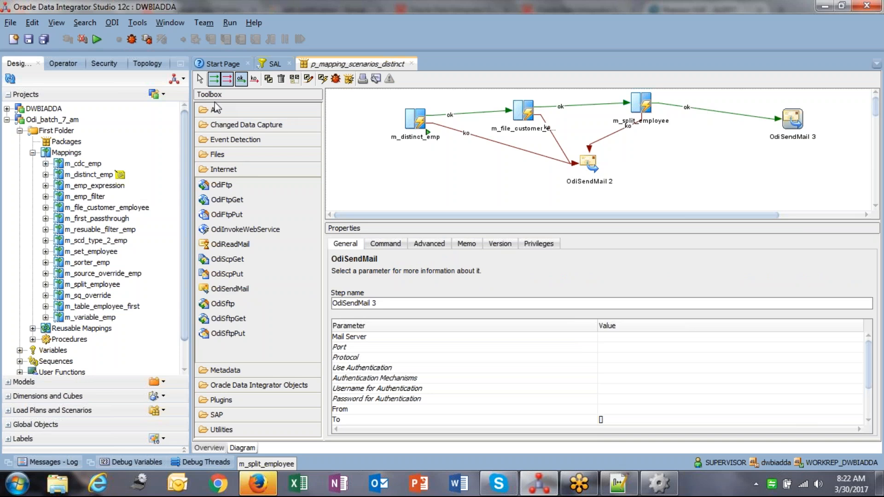
click(200, 80)
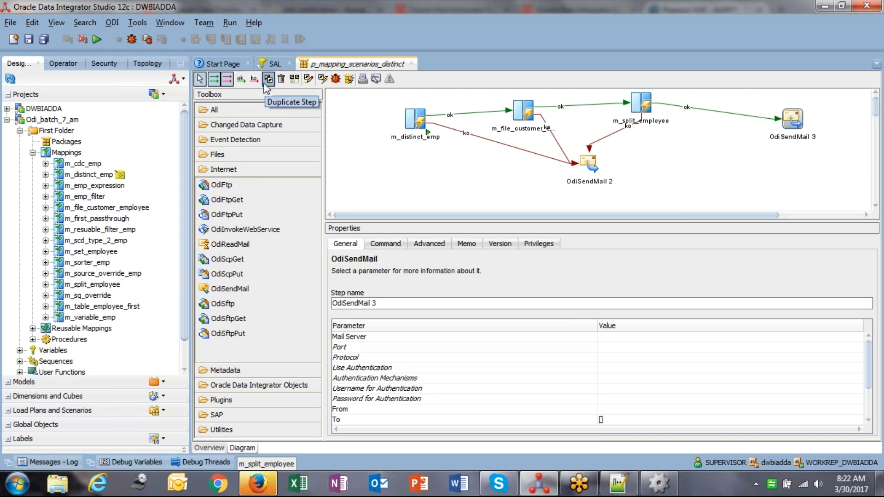
Hide and show the ok links once, and toggle the display of the ko links repeatedly, ending with them hidden.
click(215, 80)
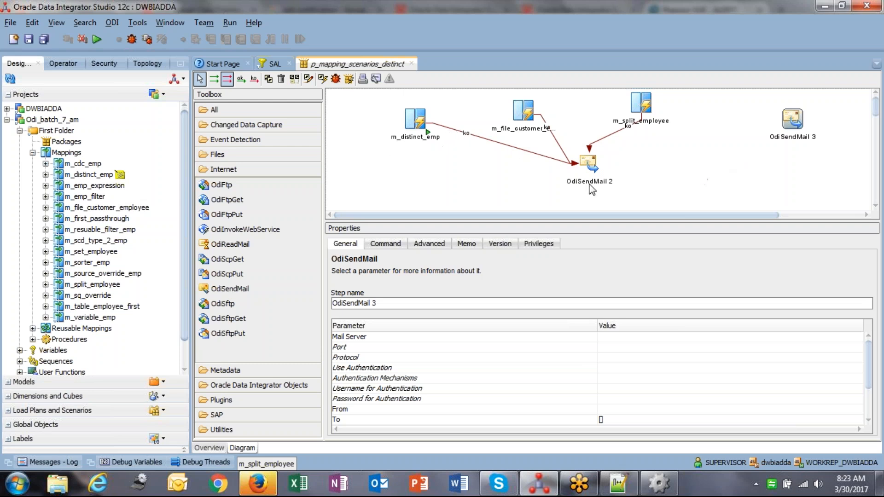
click(214, 79)
click(227, 79)
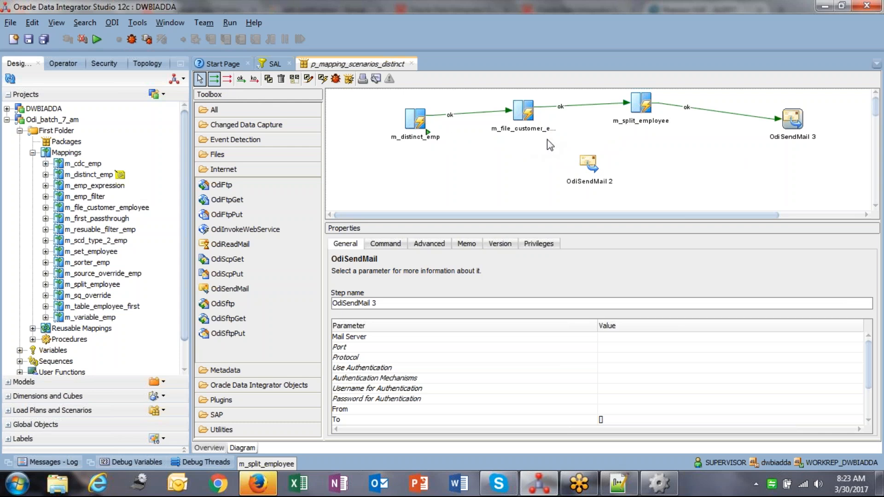
click(230, 82)
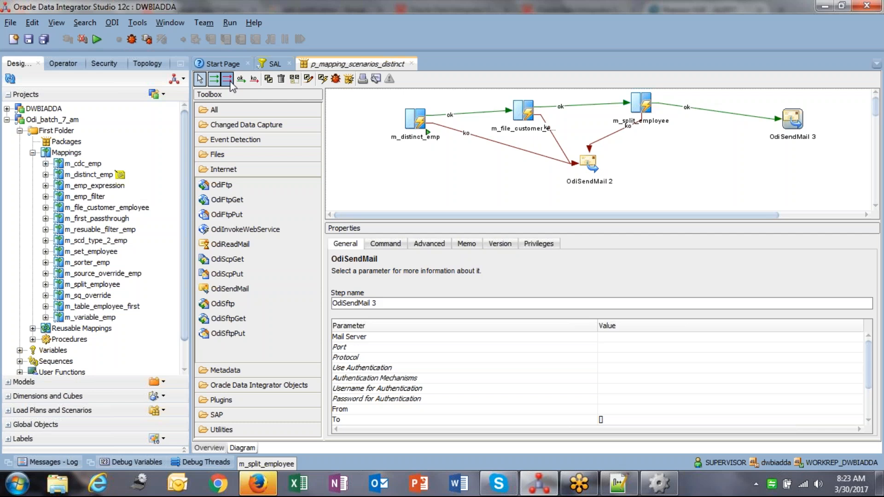
click(231, 82)
click(230, 82)
click(230, 82)
click(230, 82)
click(230, 82)
click(231, 82)
click(231, 82)
click(231, 82)
click(230, 82)
click(230, 82)
click(230, 82)
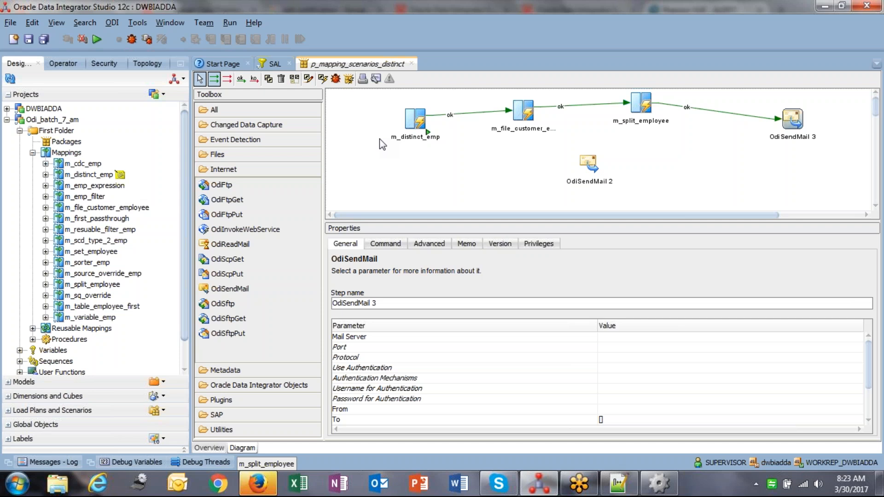
Place an OdiOSCommand tool from the Utilities group below m_distinct_emp in the package diagram.
click(286, 186)
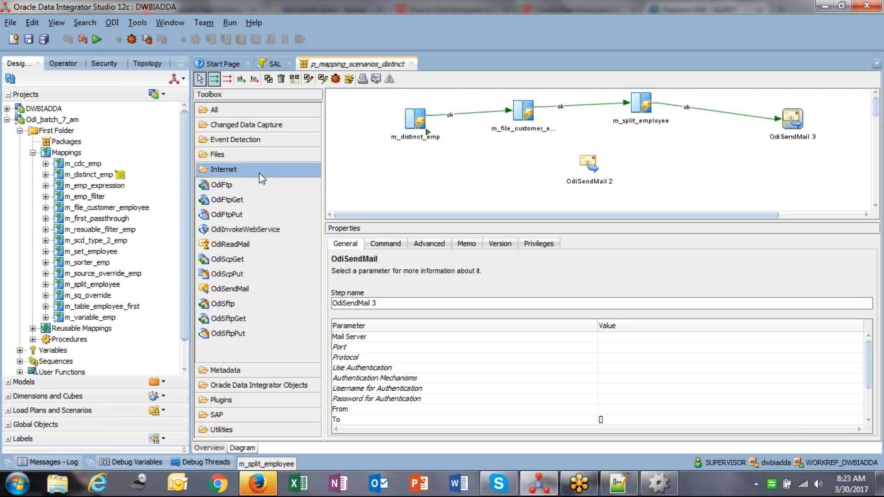
click(233, 155)
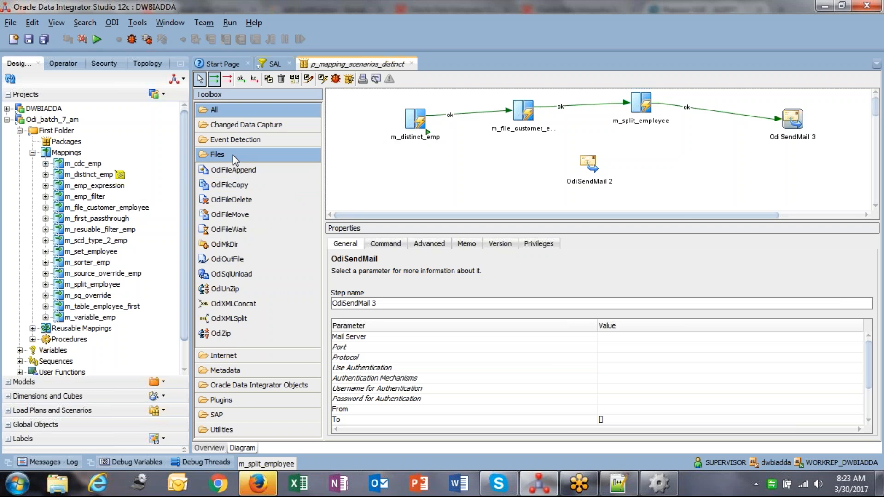
click(237, 429)
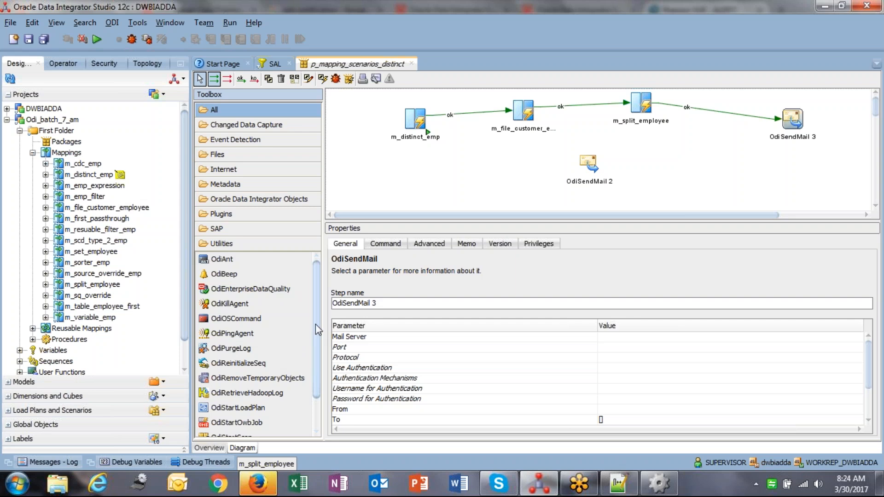
drag(316, 314, 313, 350)
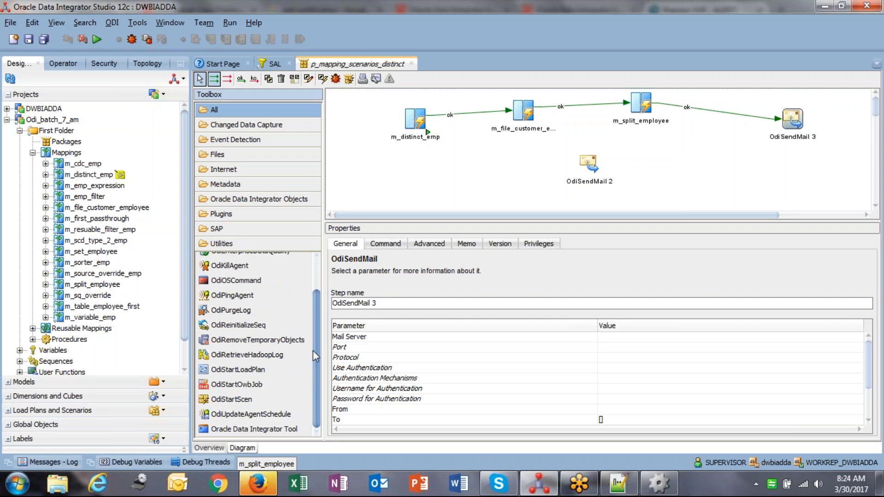
click(249, 281)
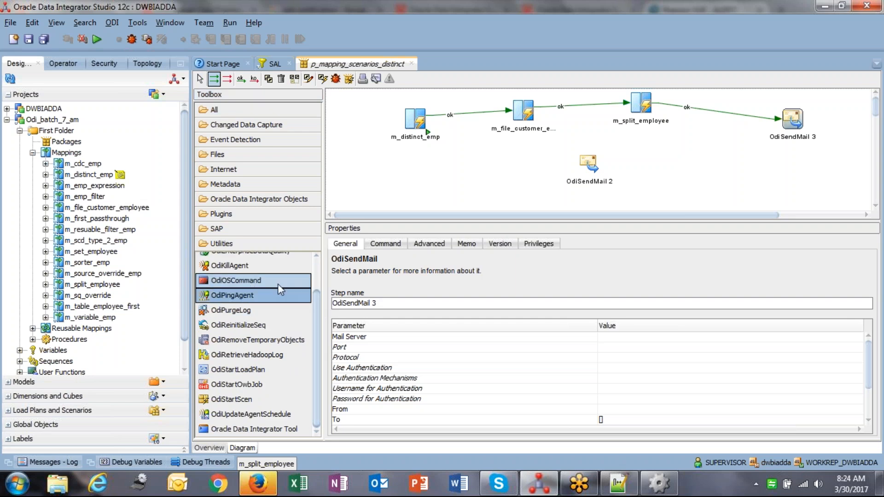
click(359, 151)
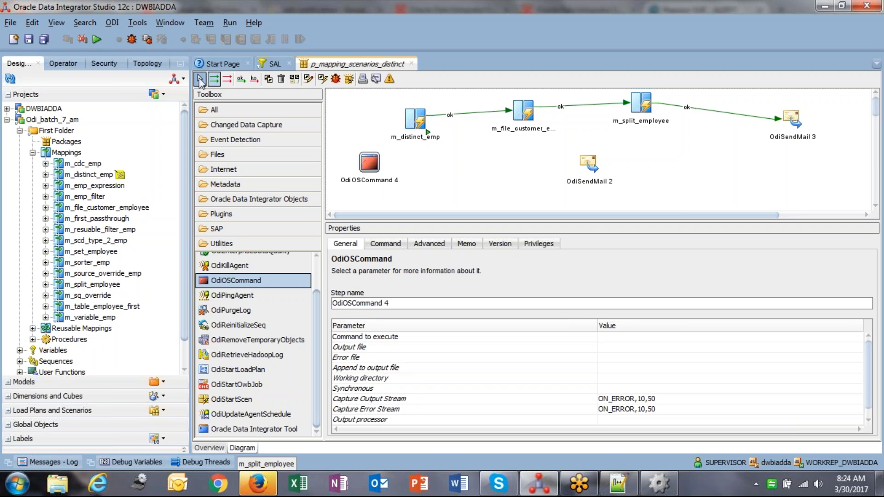
click(200, 79)
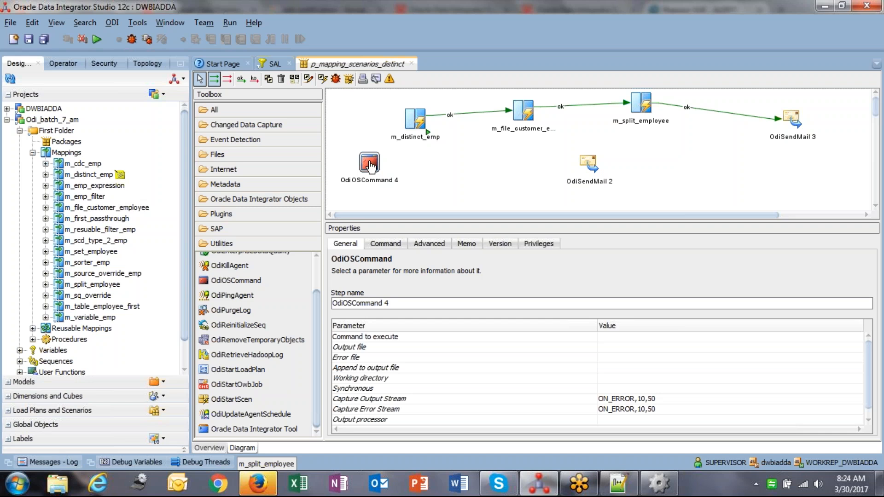
Look through the OdiOSCommand parameters, including Command to execute, Output file, Error file and Append to output file.
click(646, 338)
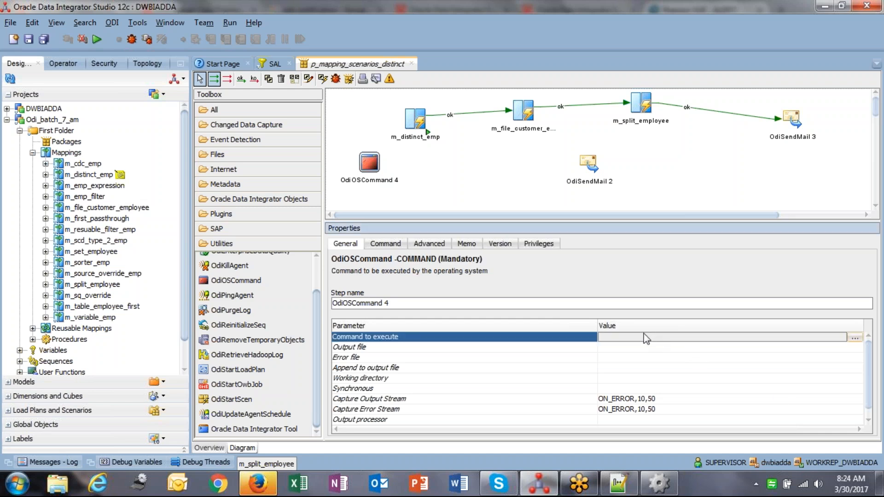
click(635, 348)
click(638, 358)
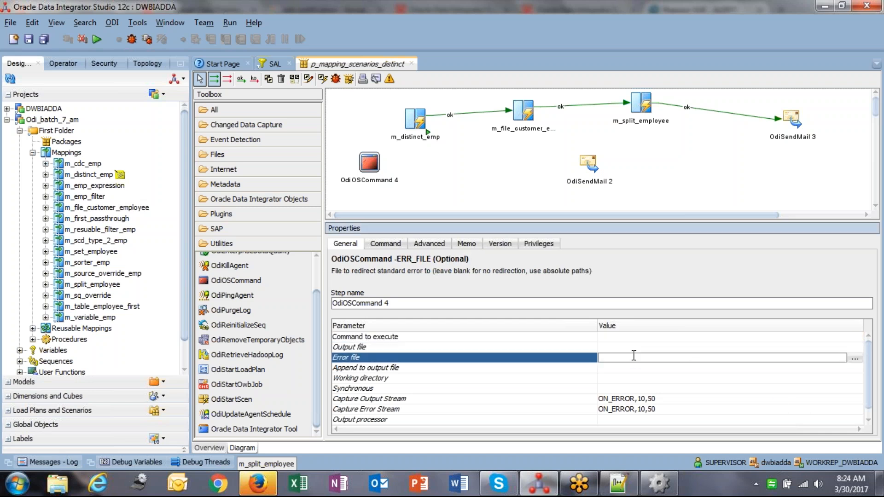
click(677, 368)
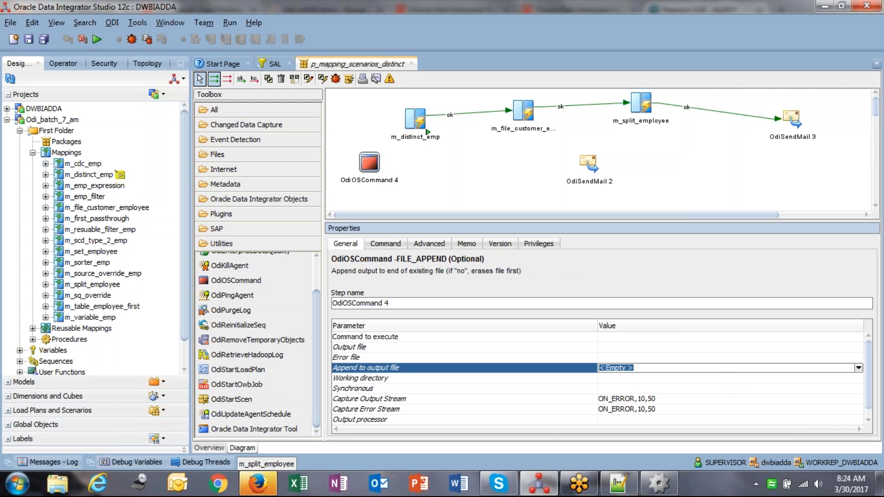
mouse_move(869, 382)
mouse_down()
mouse_move(871, 409)
mouse_move(870, 399)
mouse_up()
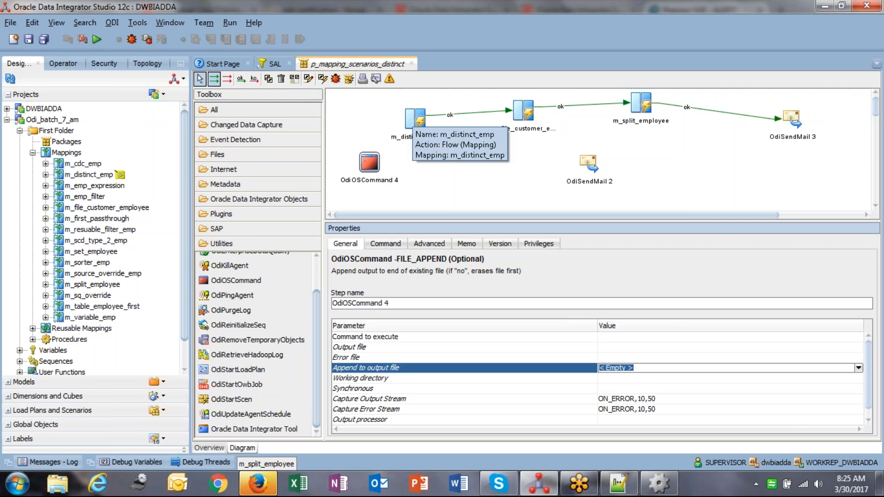
Open the mapping linked to the m_distinct_emp step, look over its logical diagram, and return to the package diagram.
click(412, 120)
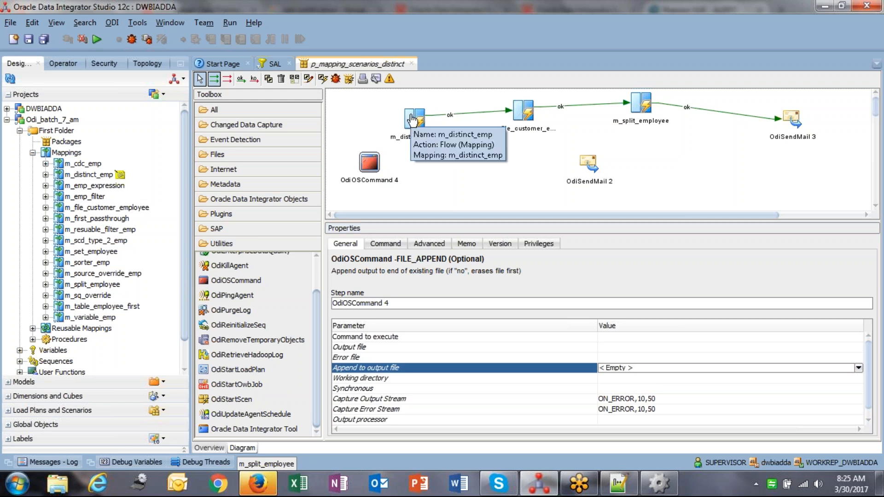
click(308, 80)
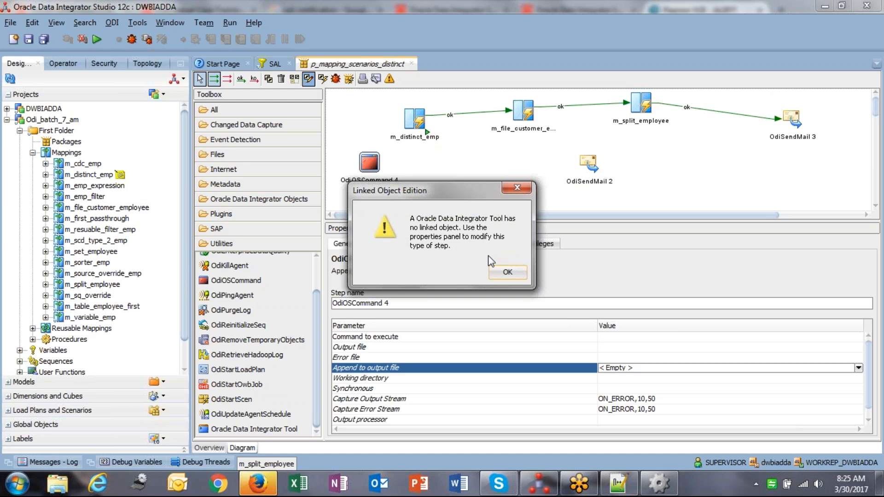
click(508, 272)
click(416, 122)
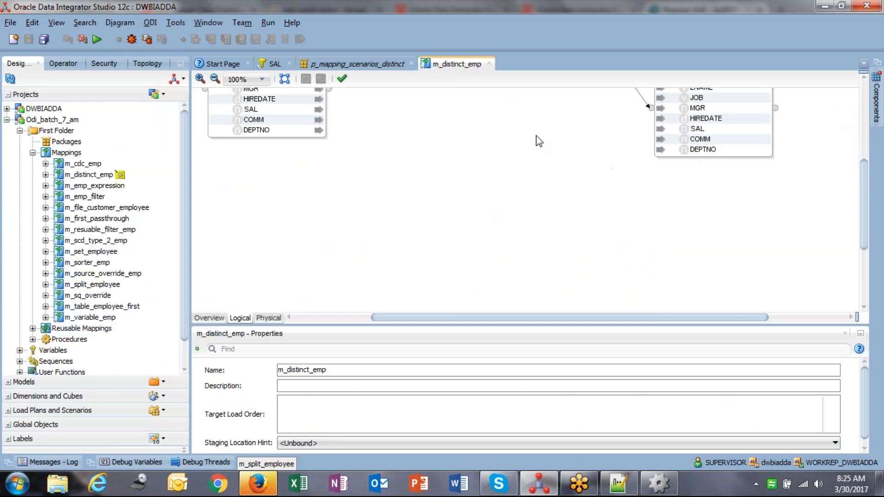
click(332, 63)
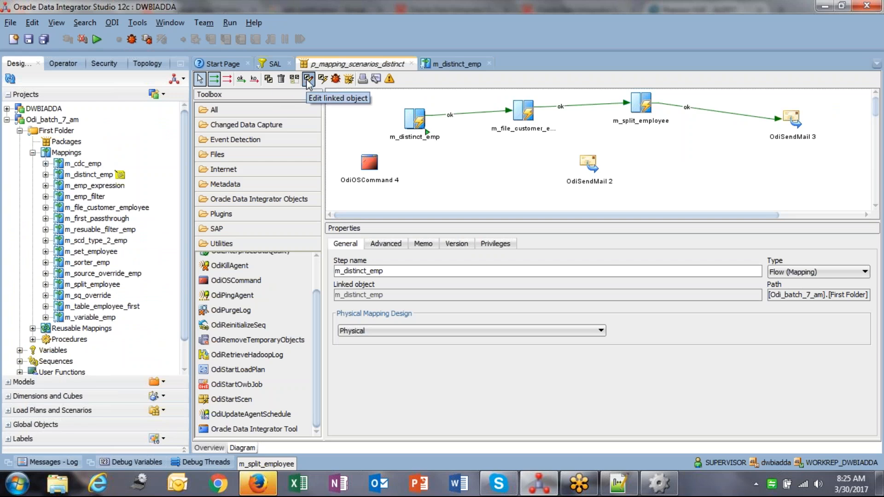
click(453, 65)
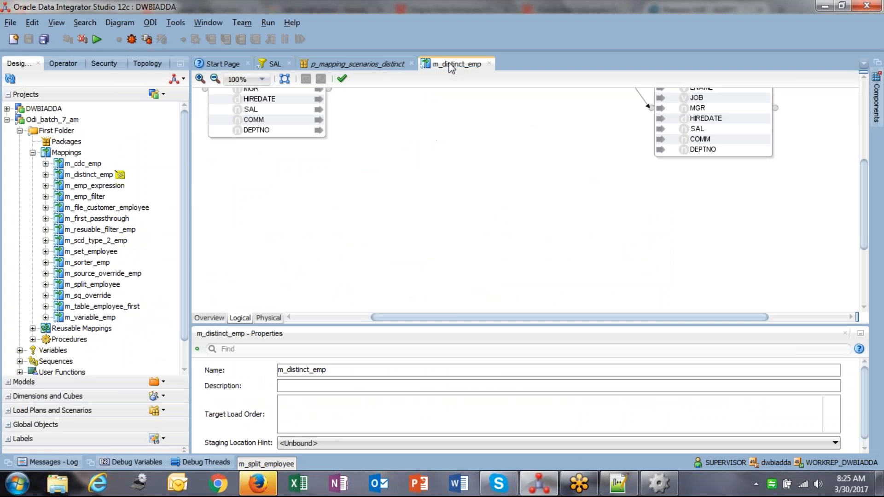
scroll(596, 220, up, 3)
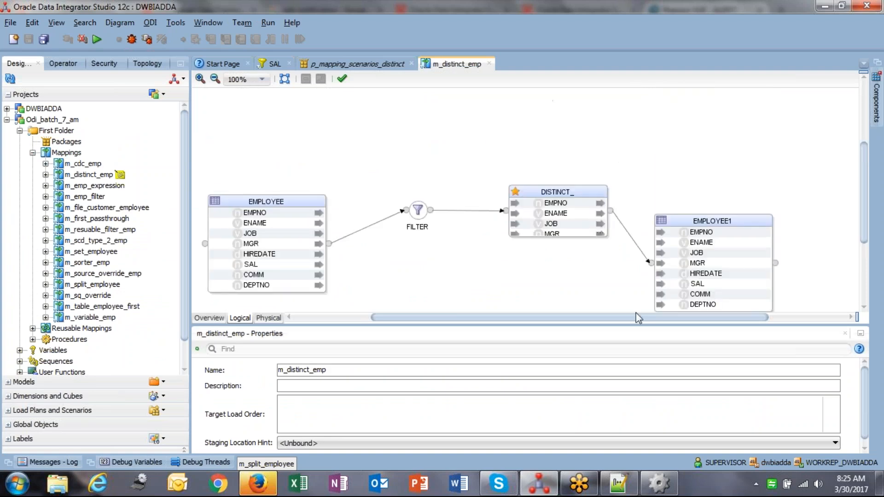
click(336, 65)
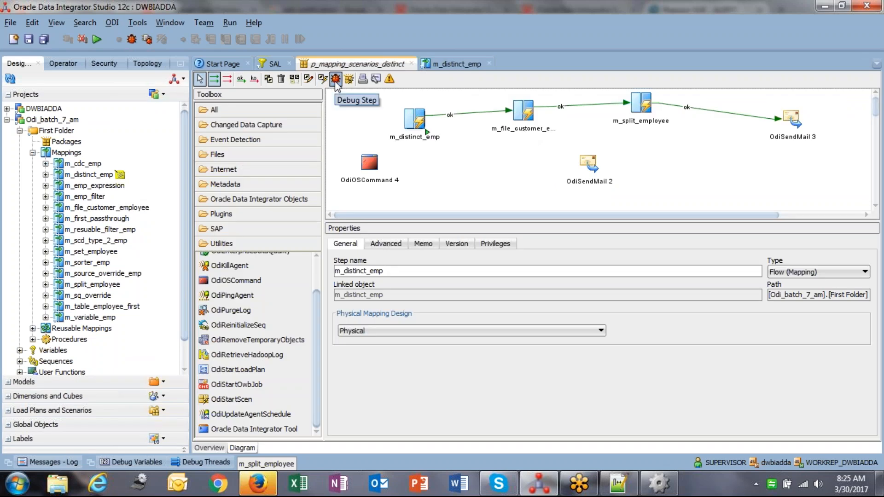
View the package print options without printing anything, and enlarge the diagram area above the properties.
click(362, 81)
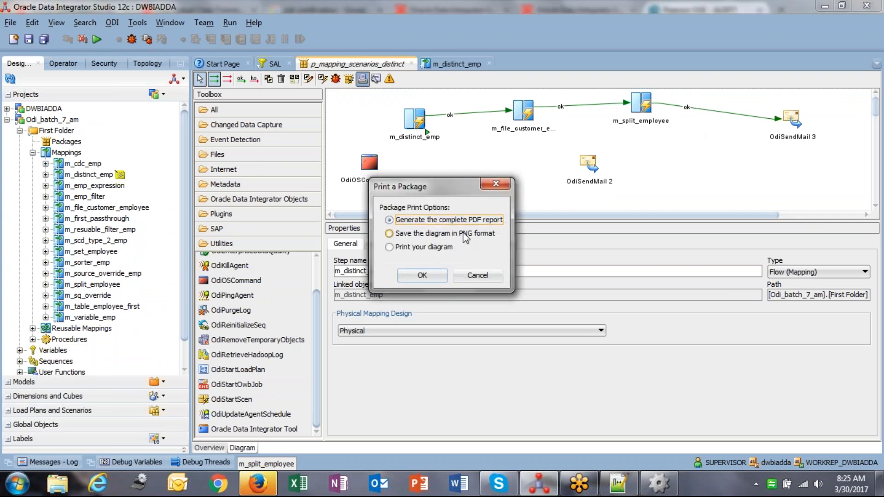
click(482, 275)
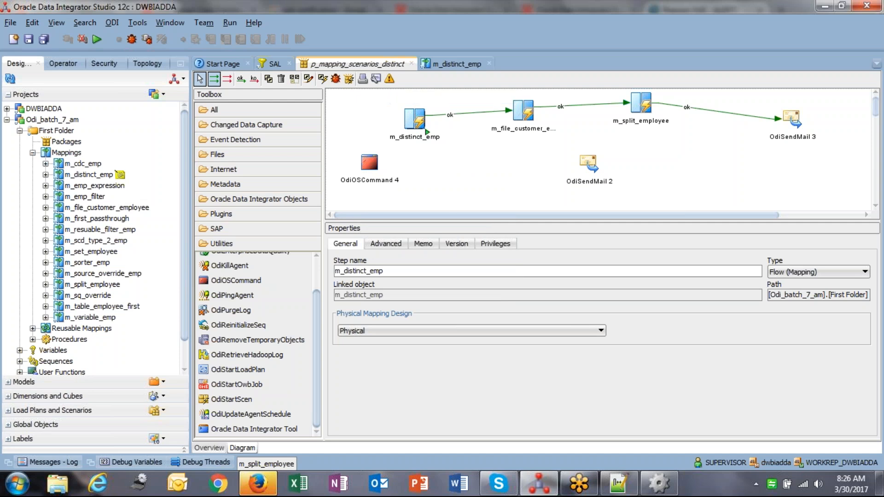
drag(487, 223, 486, 280)
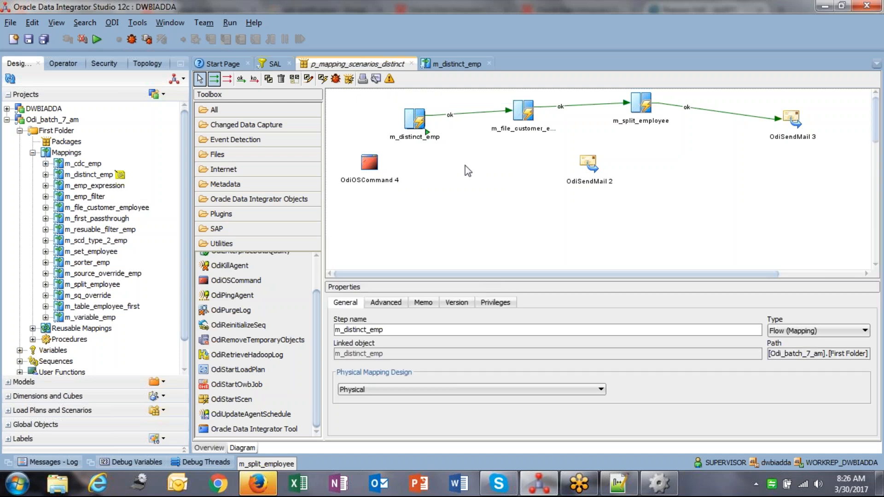
Look through the Files and Event Detection tool groups in the toolbox, dismissing the VAIO button setup without changes.
drag(319, 323, 317, 285)
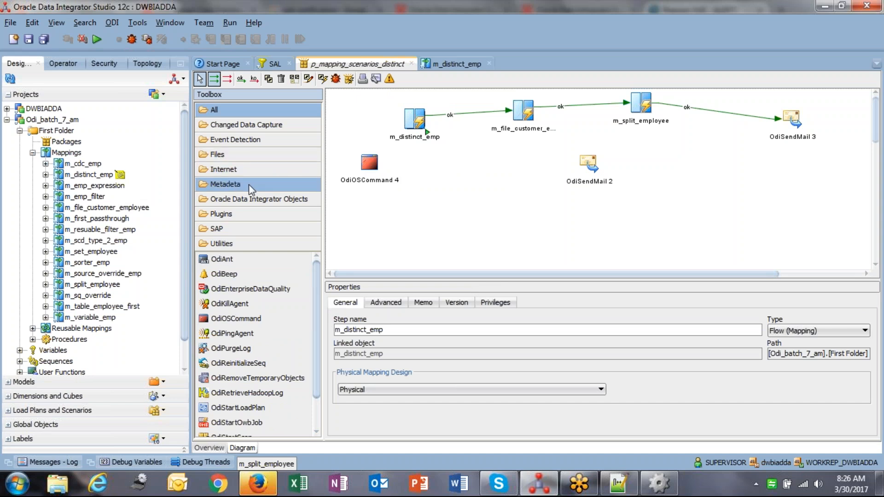
click(244, 154)
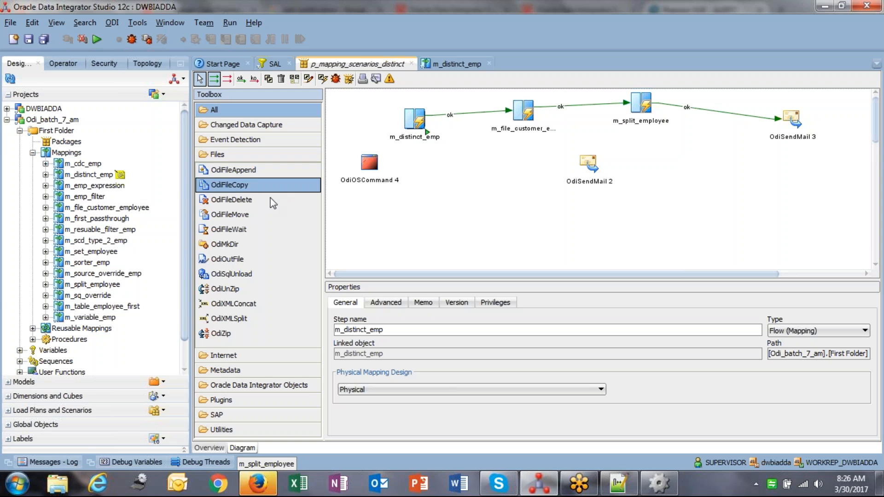
click(378, 207)
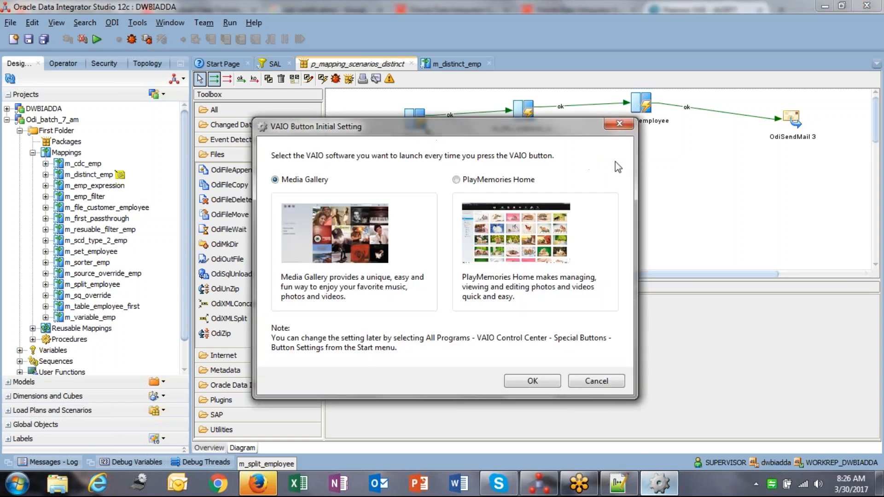
click(597, 383)
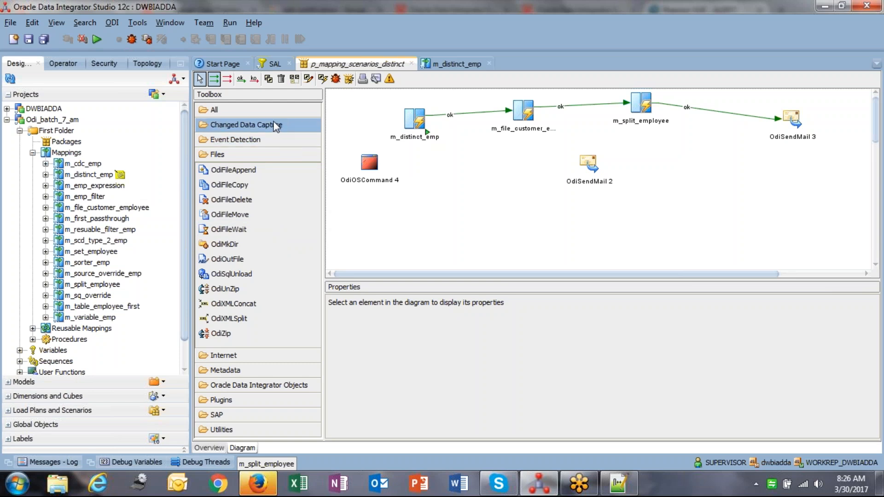
click(273, 139)
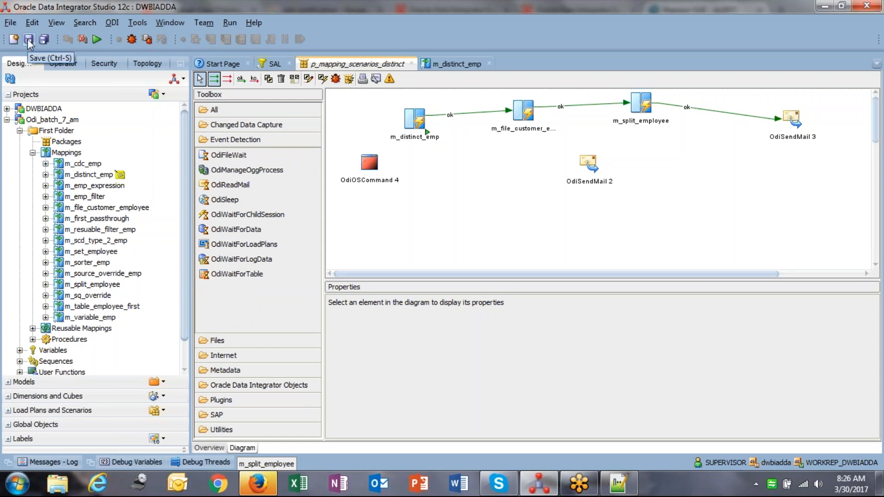
Delete the OdiOSCommand 4 step from the package diagram and save the package.
click(369, 162)
key(Delete)
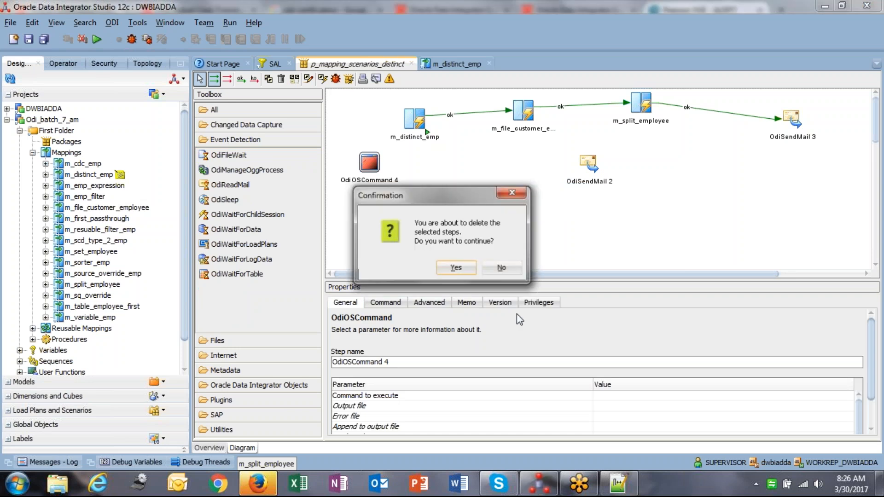
click(458, 267)
key(ctrl+s)
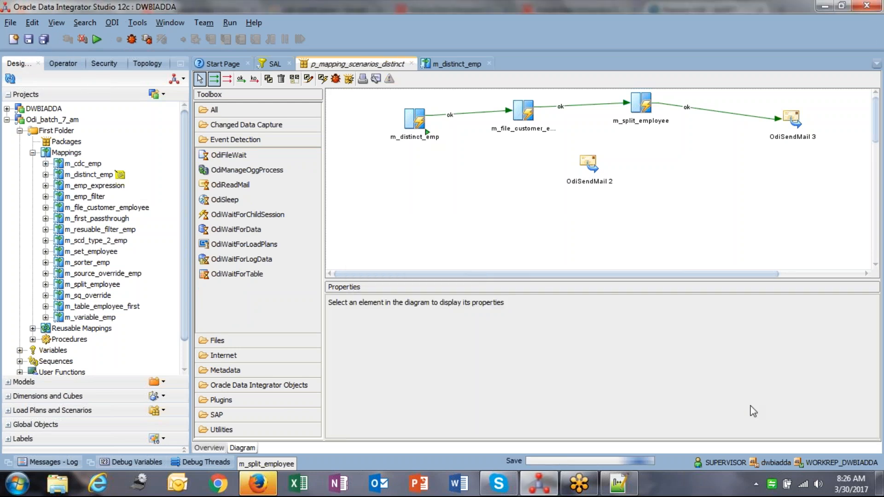